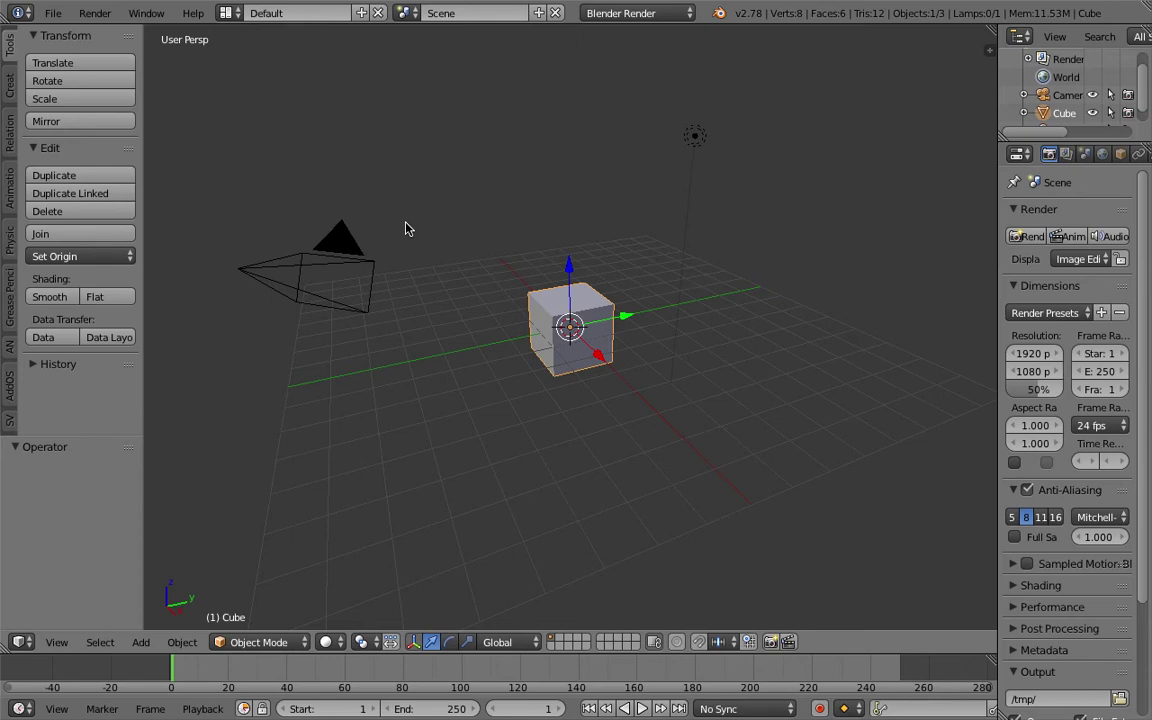
{"action": "middle_click_drag", "start_coordinate": [365, 200], "coordinate": [506, 254]}
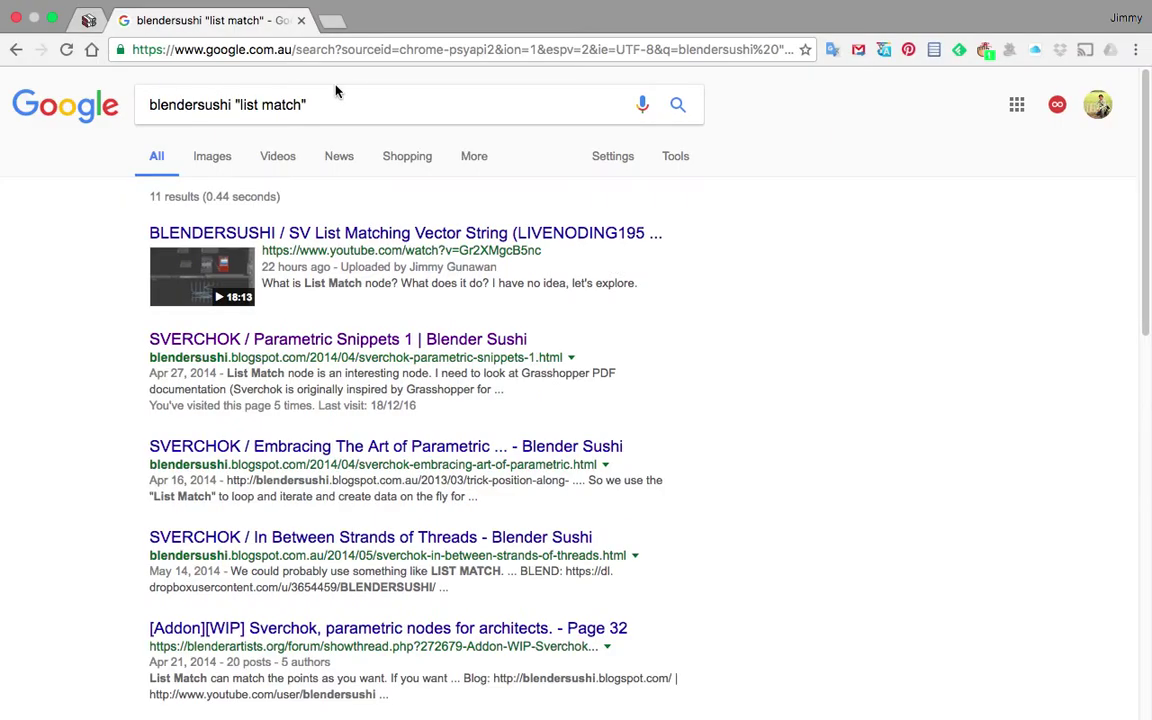
Step: Search Google for "blendersushi parametric snippet 2" and open the SVERCHOK / Parametric Snippets 2 article
{"action": "left_click", "coordinate": [274, 102]}
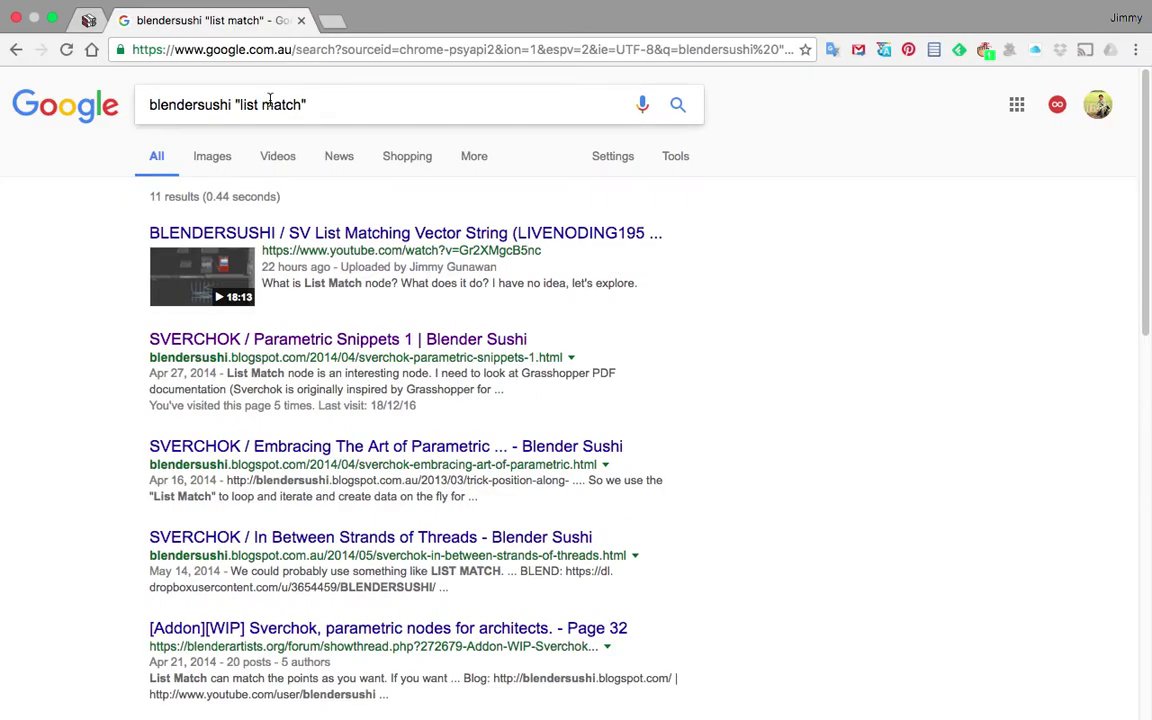
{"action": "left_click_drag", "start_coordinate": [239, 104], "coordinate": [302, 104]}
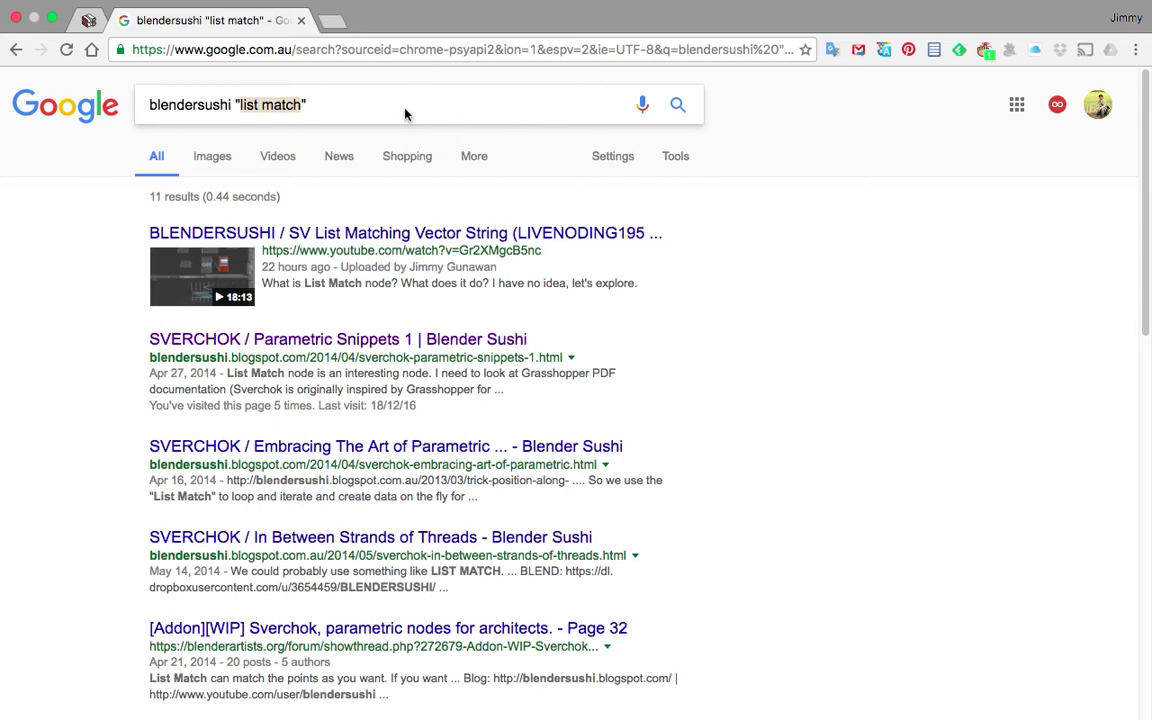
{"action": "type", "text": "parametric "}
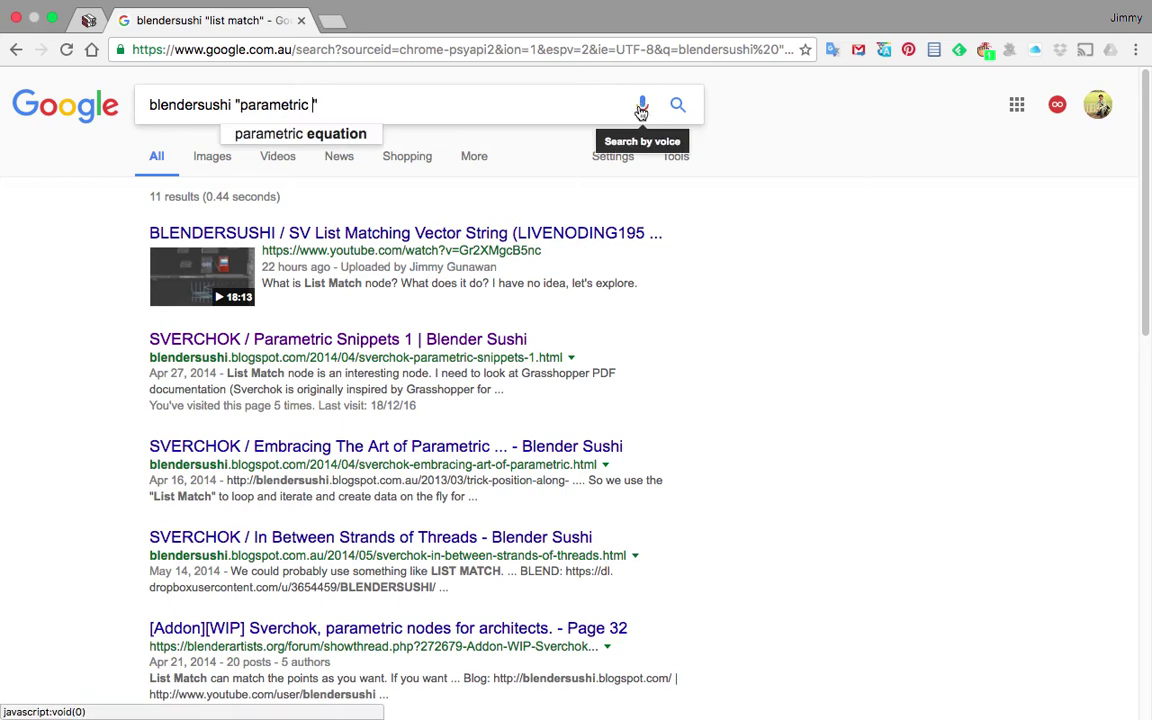
{"action": "type", "text": "\""}
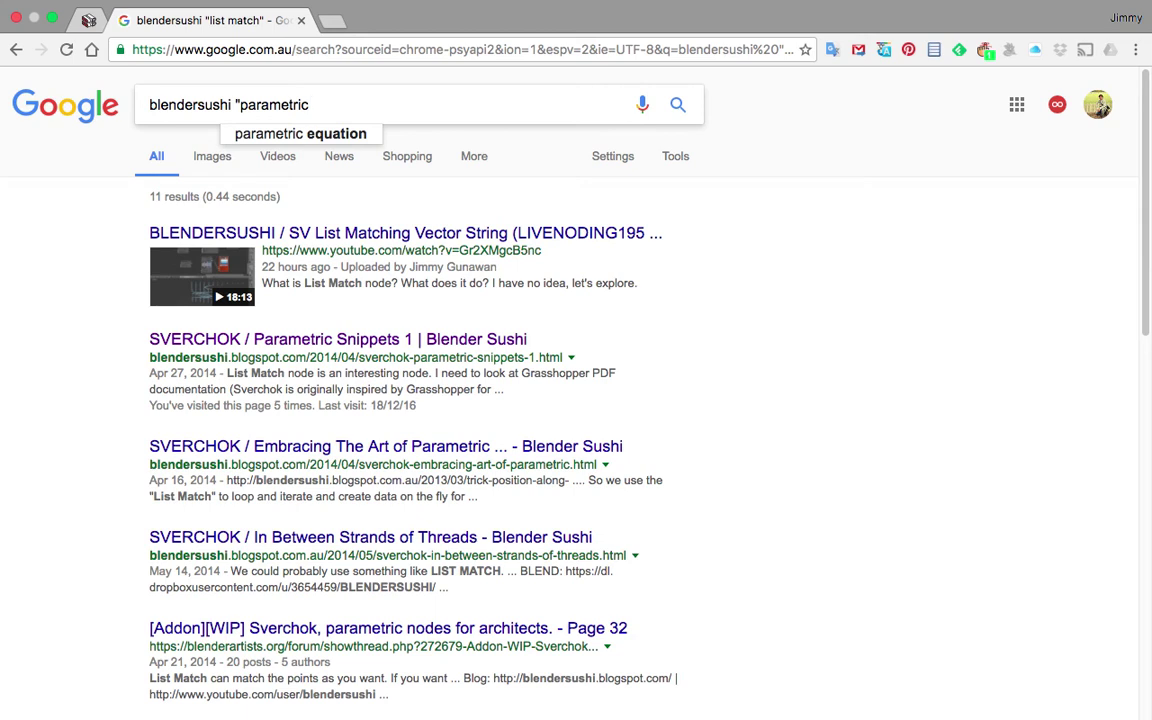
{"action": "type", "text": "snippet 2"}
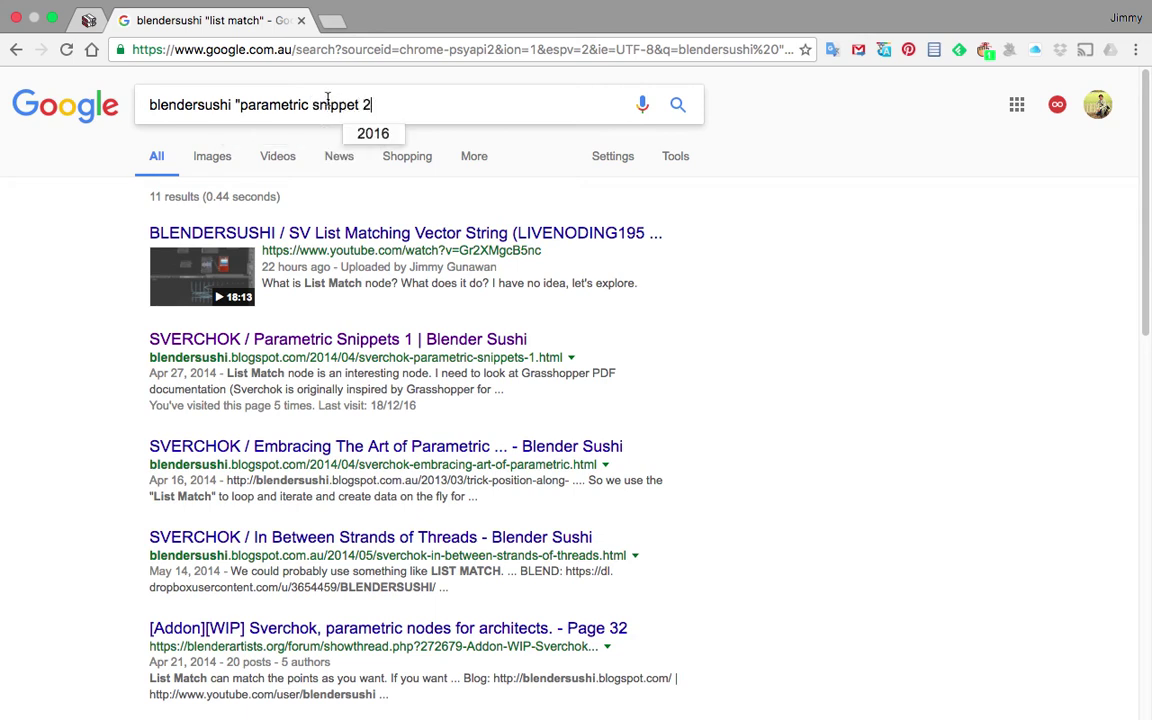
{"action": "left_click", "coordinate": [238, 104]}
{"action": "key", "text": "BackSpace"}
{"action": "key", "text": "Return"}
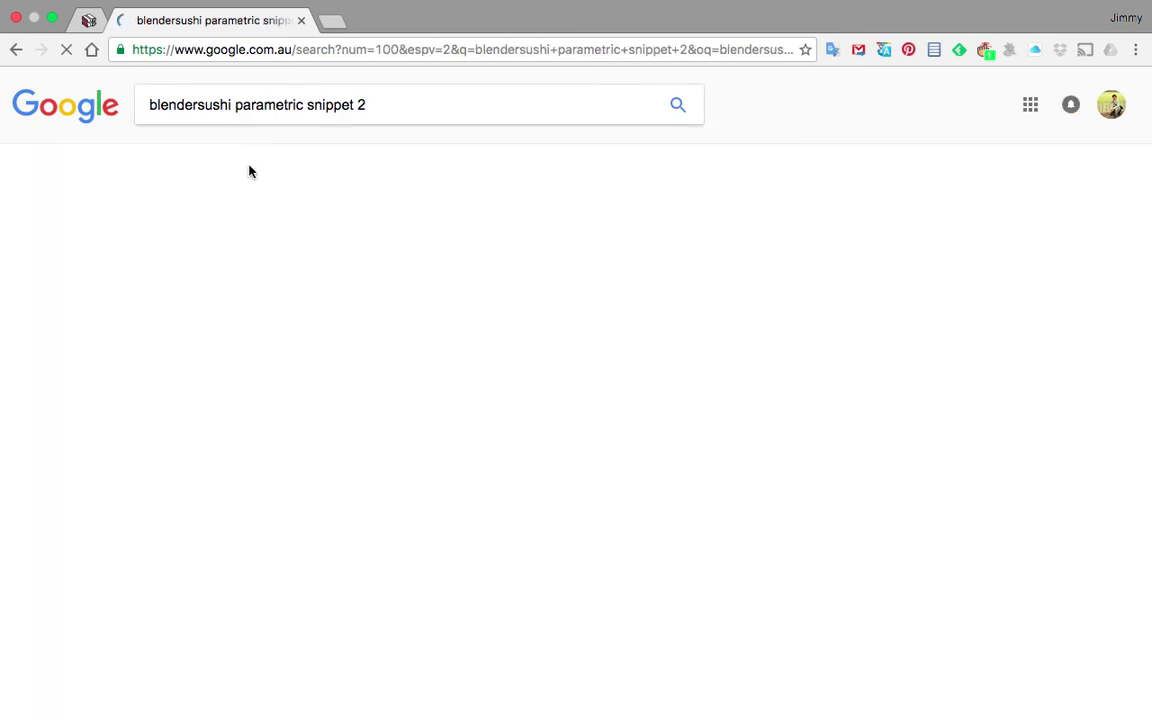
{"action": "left_click", "coordinate": [340, 232]}
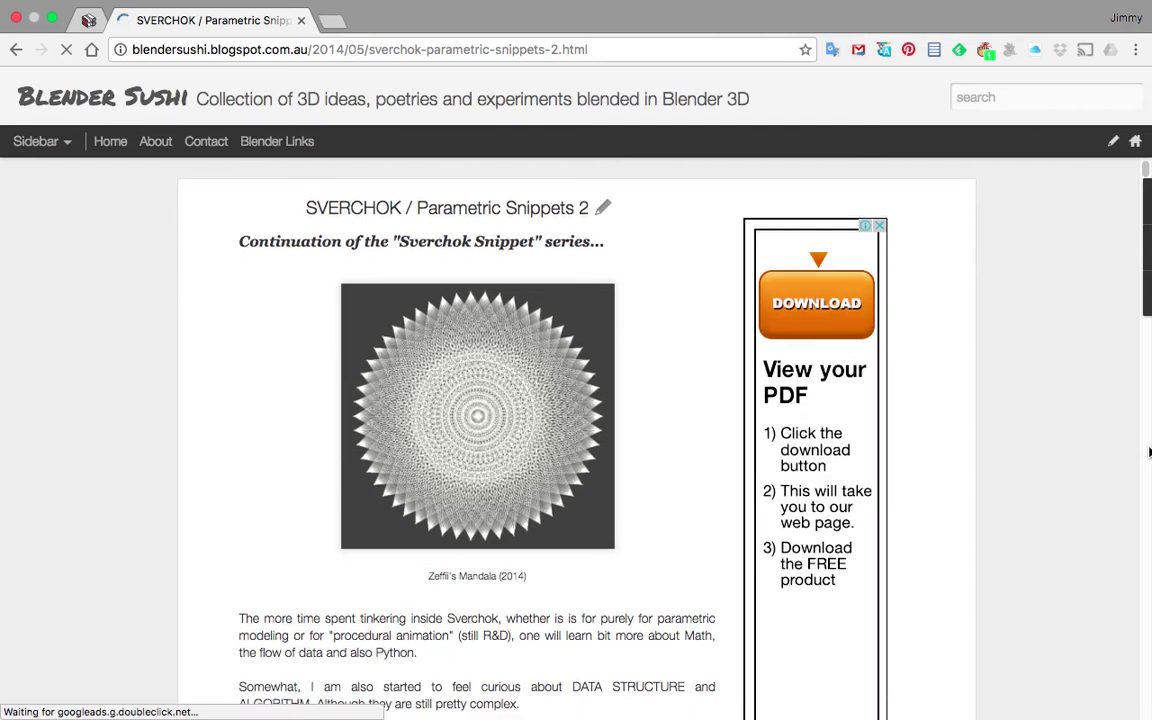
Step: Look through the article down to the Polygon Boom section and read its node list and example setups
{"action": "scroll", "coordinate": [1149, 453], "scroll_direction": "down", "scroll_amount": 15}
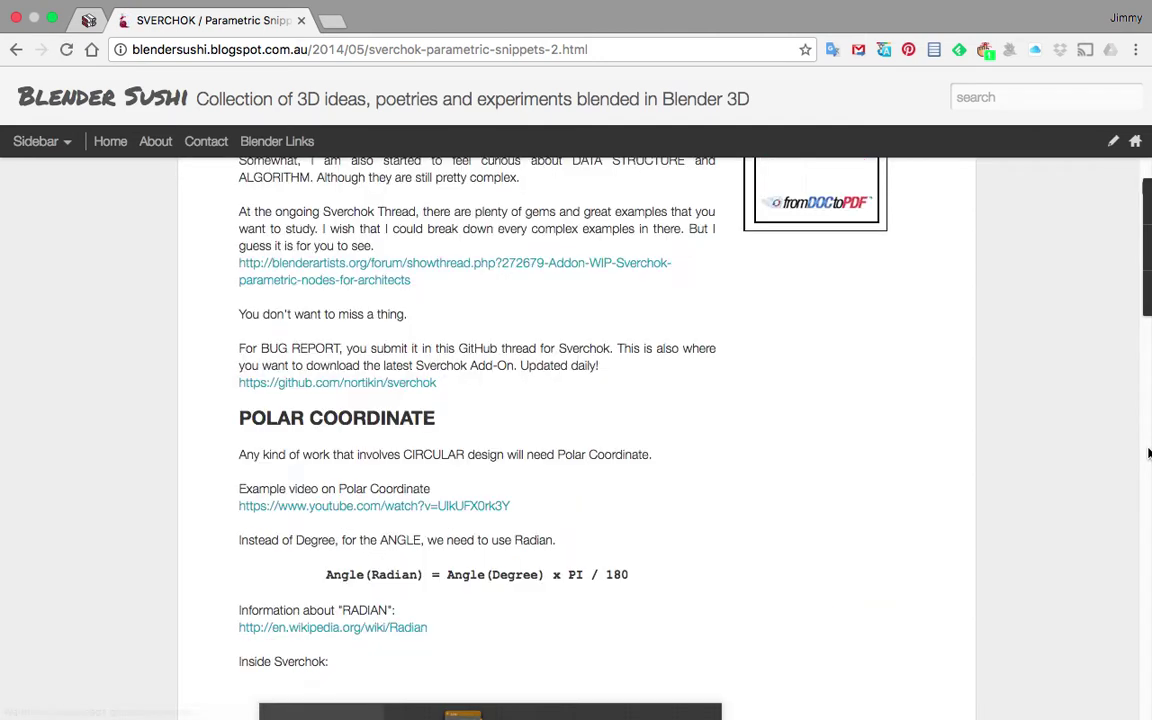
{"action": "scroll", "coordinate": [1149, 453], "scroll_direction": "down", "scroll_amount": 15}
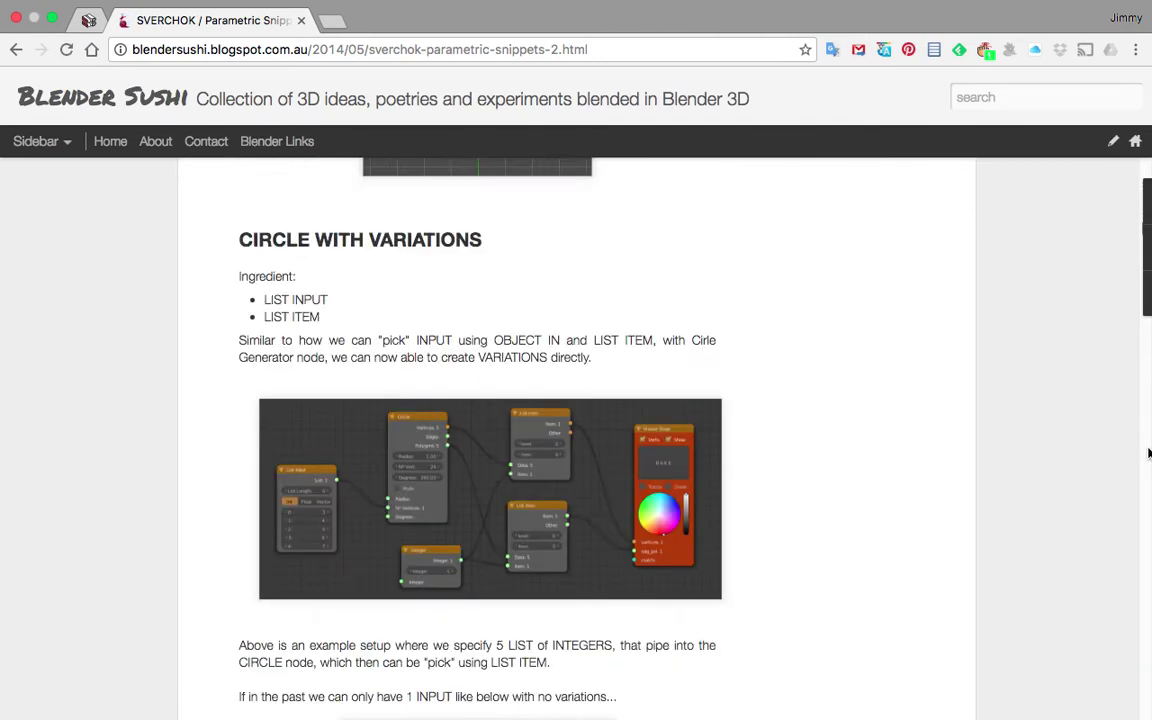
{"action": "scroll", "coordinate": [1149, 453], "scroll_direction": "down", "scroll_amount": 15}
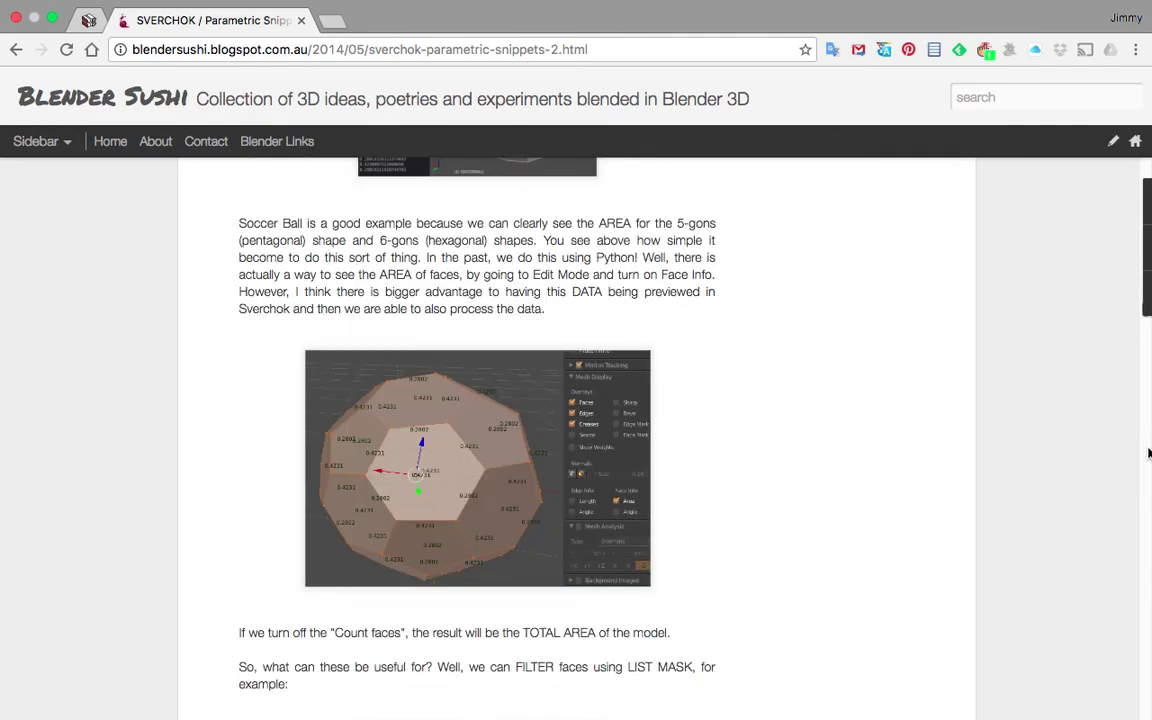
{"action": "scroll", "coordinate": [673, 406], "scroll_direction": "up", "scroll_amount": 5}
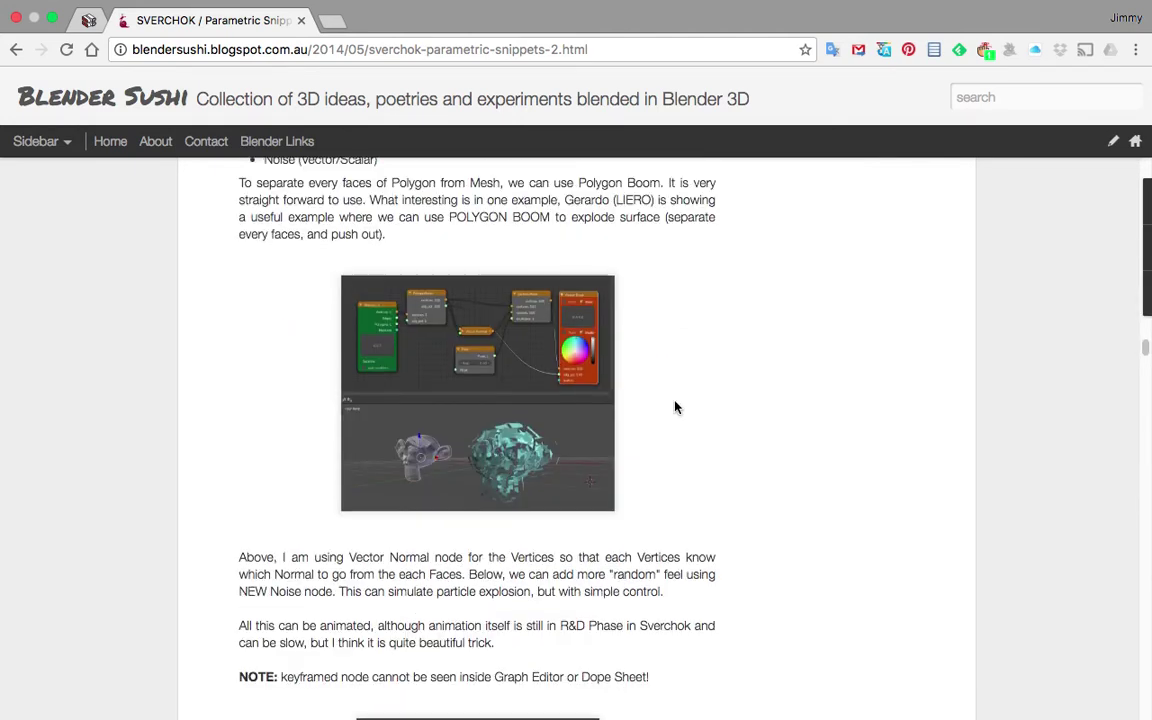
{"action": "scroll", "coordinate": [478, 380], "scroll_direction": "down", "scroll_amount": 1}
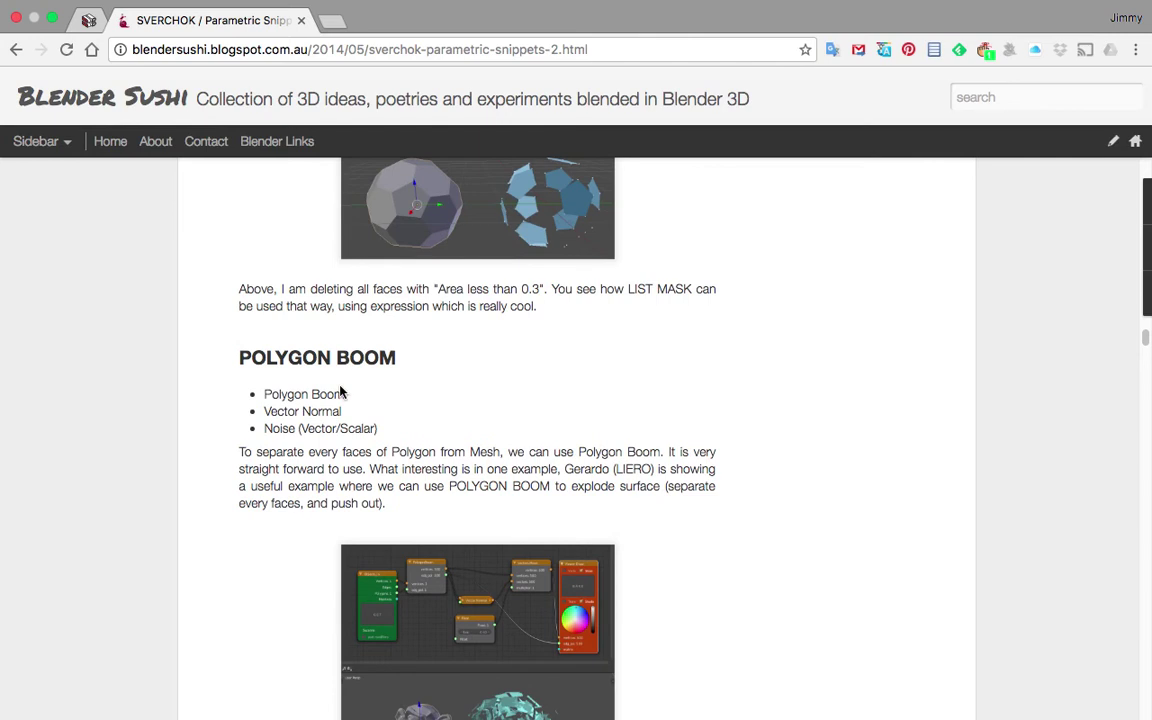
{"action": "scroll", "coordinate": [250, 345], "scroll_direction": "down", "scroll_amount": 1}
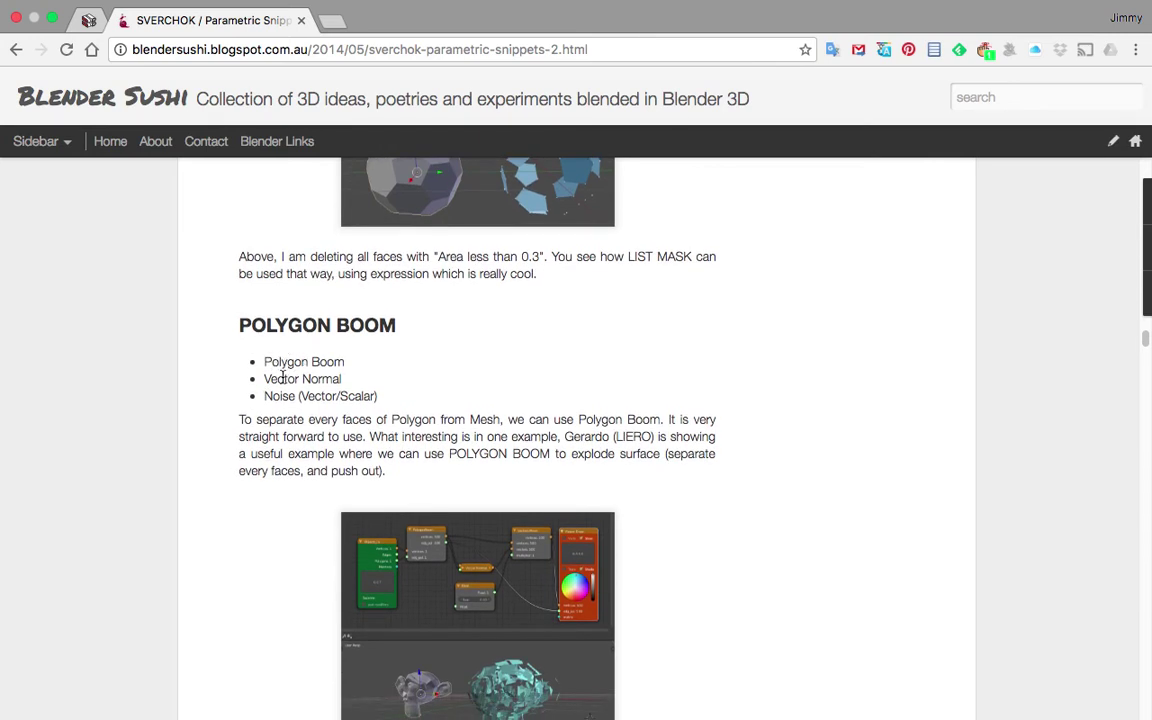
{"action": "scroll", "coordinate": [300, 420], "scroll_direction": "down", "scroll_amount": 4}
{"action": "scroll", "coordinate": [297, 430], "scroll_direction": "down", "scroll_amount": 3}
{"action": "scroll", "coordinate": [297, 434], "scroll_direction": "down", "scroll_amount": 18}
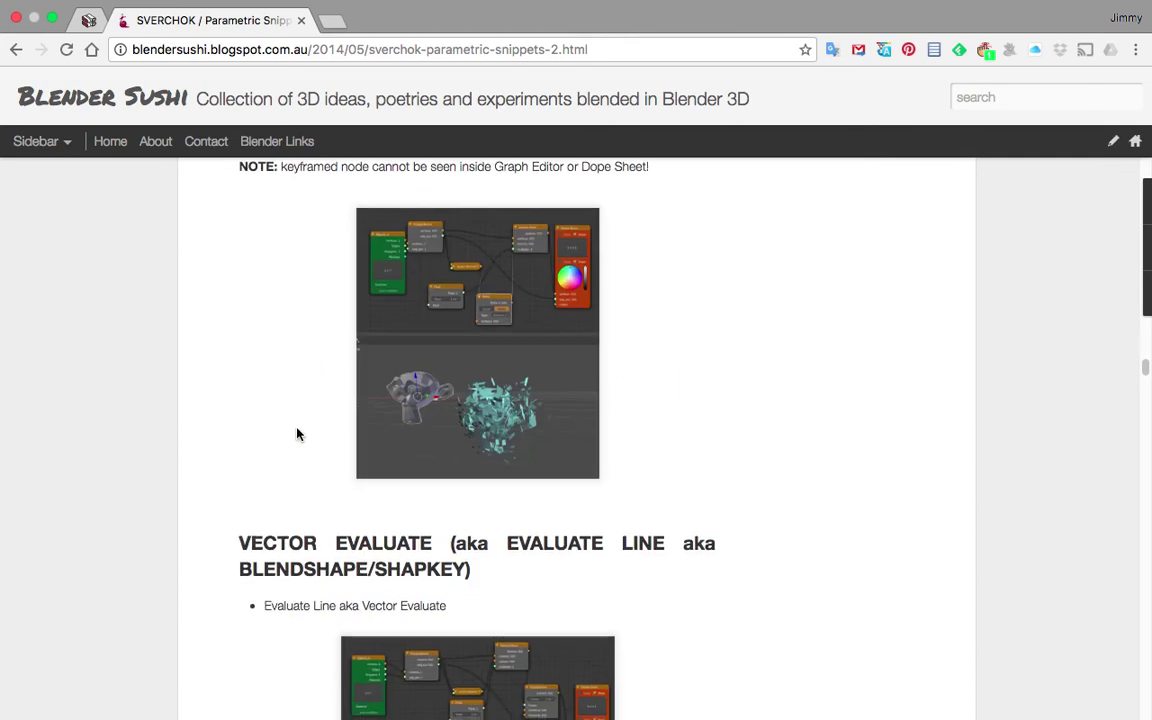
Step: Examine the article's Vector Evaluate section, comparing its node setup with the Suzanne, exploded and sphere images
{"action": "scroll", "coordinate": [300, 425], "scroll_direction": "down", "scroll_amount": 1}
{"action": "scroll", "coordinate": [287, 350], "scroll_direction": "down", "scroll_amount": 1}
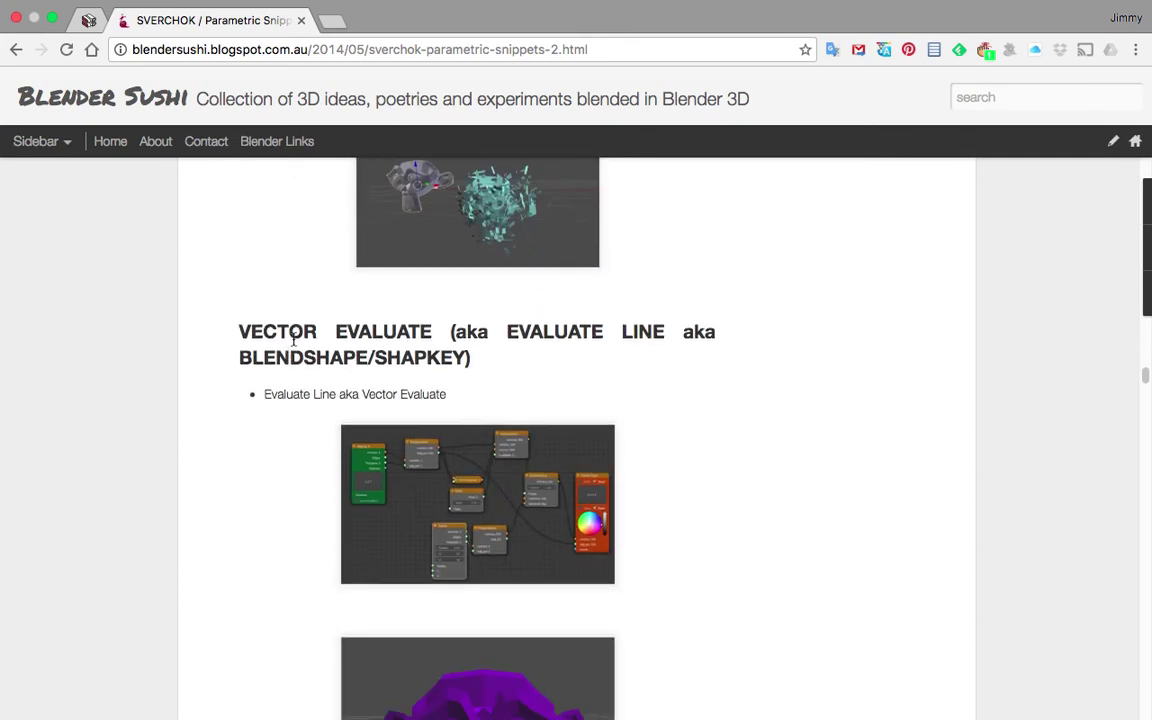
{"action": "scroll", "coordinate": [276, 333], "scroll_direction": "down", "scroll_amount": 1}
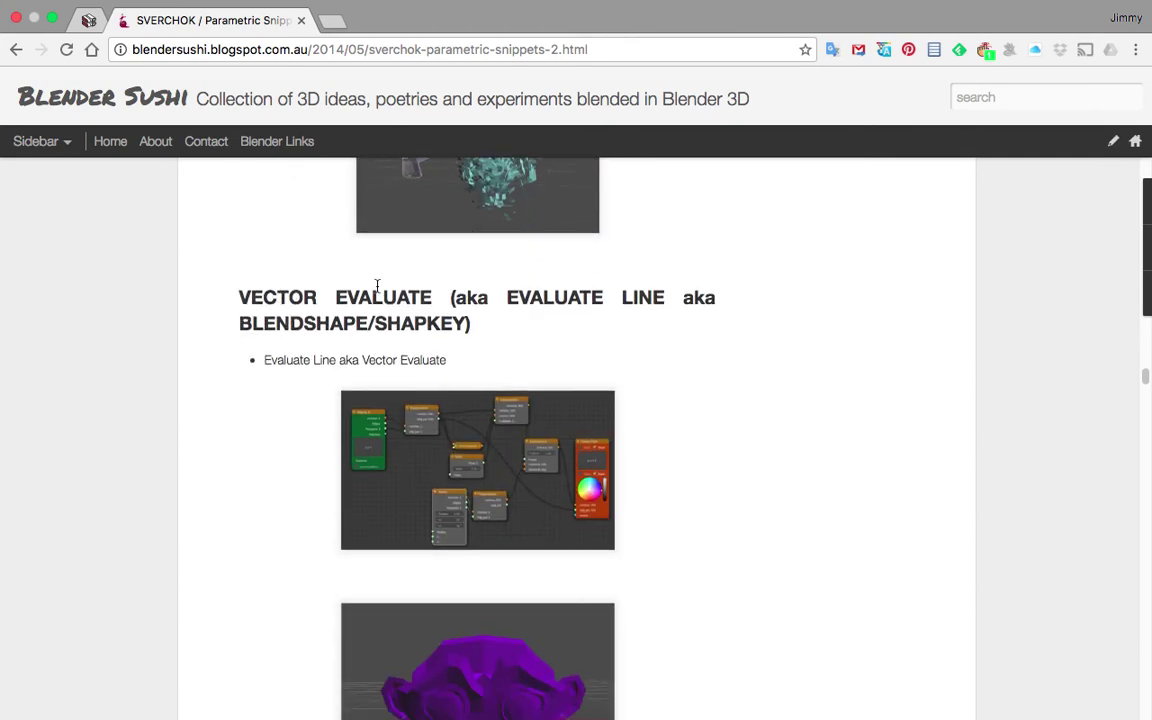
{"action": "scroll", "coordinate": [420, 300], "scroll_direction": "down", "scroll_amount": 2}
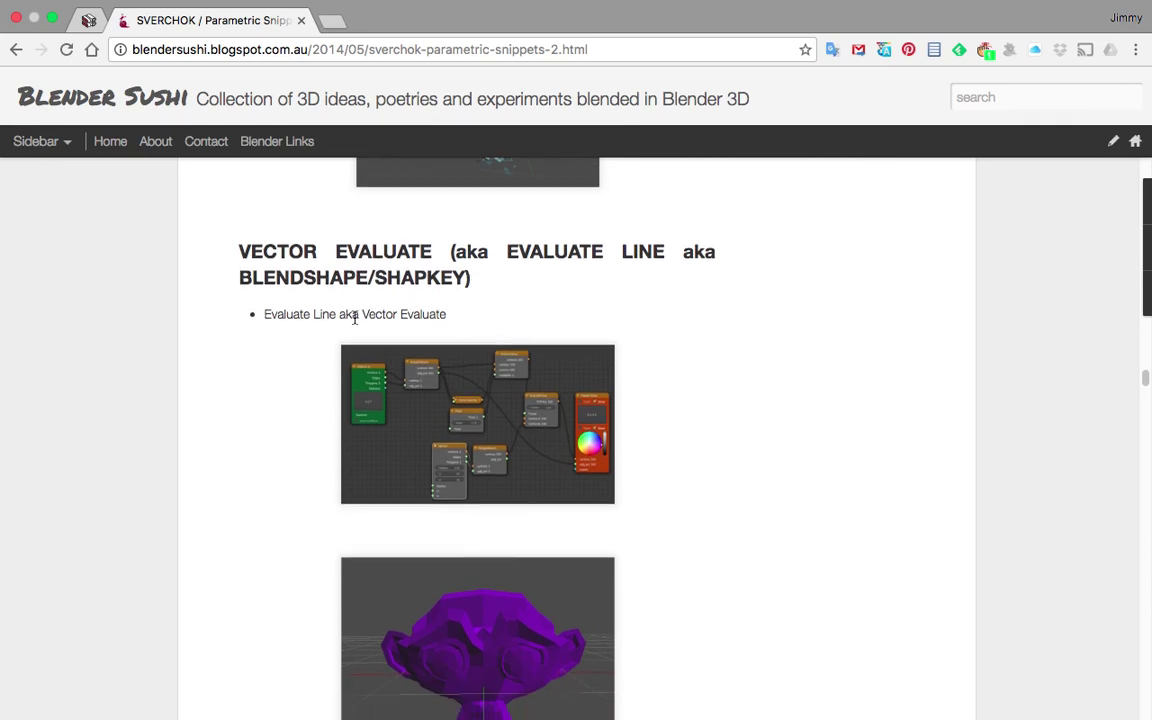
{"action": "scroll", "coordinate": [435, 363], "scroll_direction": "down", "scroll_amount": 3}
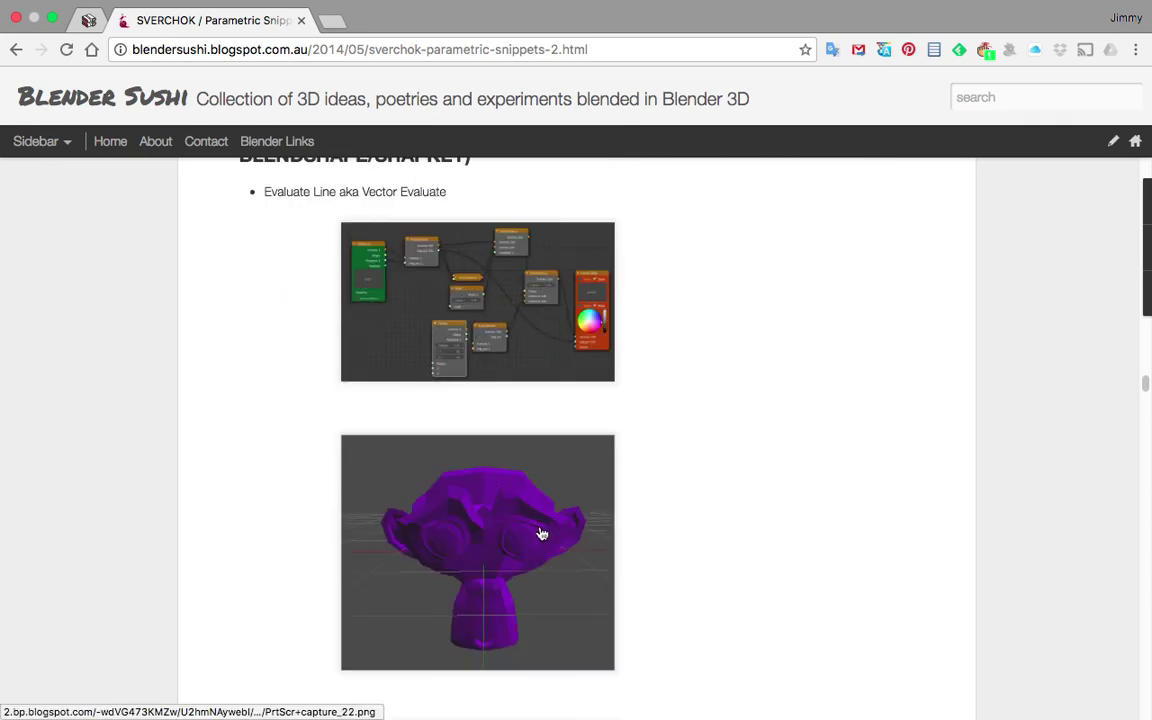
{"action": "scroll", "coordinate": [575, 528], "scroll_direction": "down", "scroll_amount": 1}
{"action": "scroll", "coordinate": [611, 522], "scroll_direction": "down", "scroll_amount": 10}
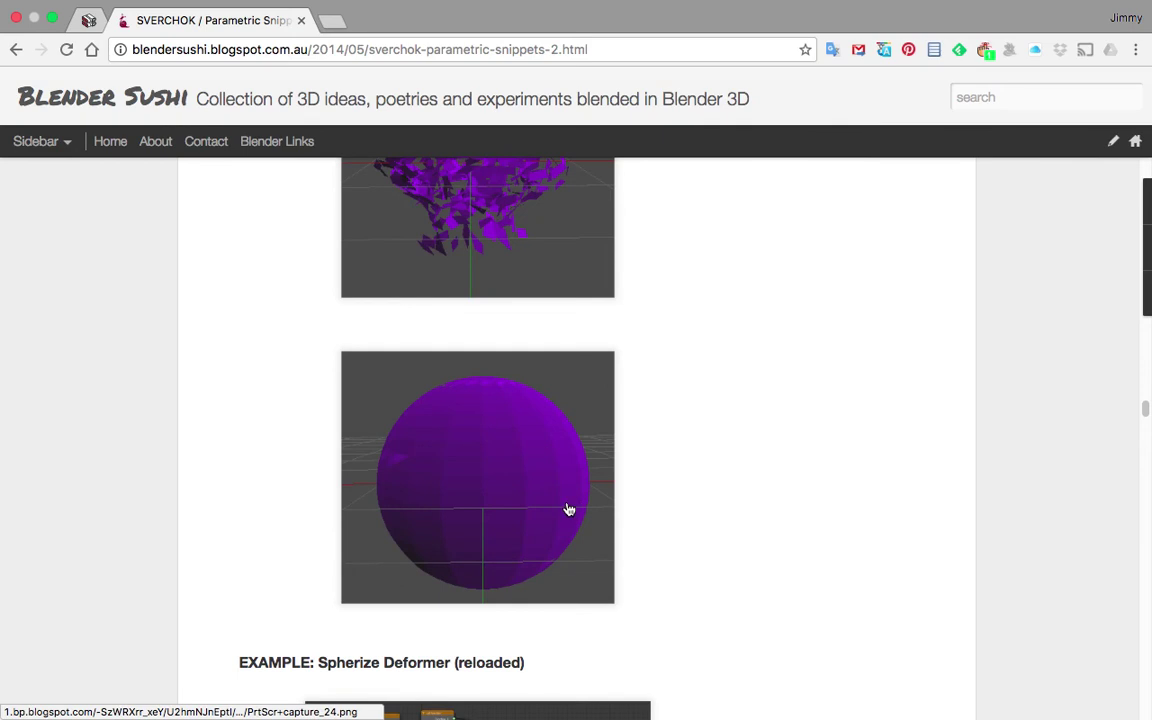
{"action": "scroll", "coordinate": [620, 442], "scroll_direction": "up", "scroll_amount": 3}
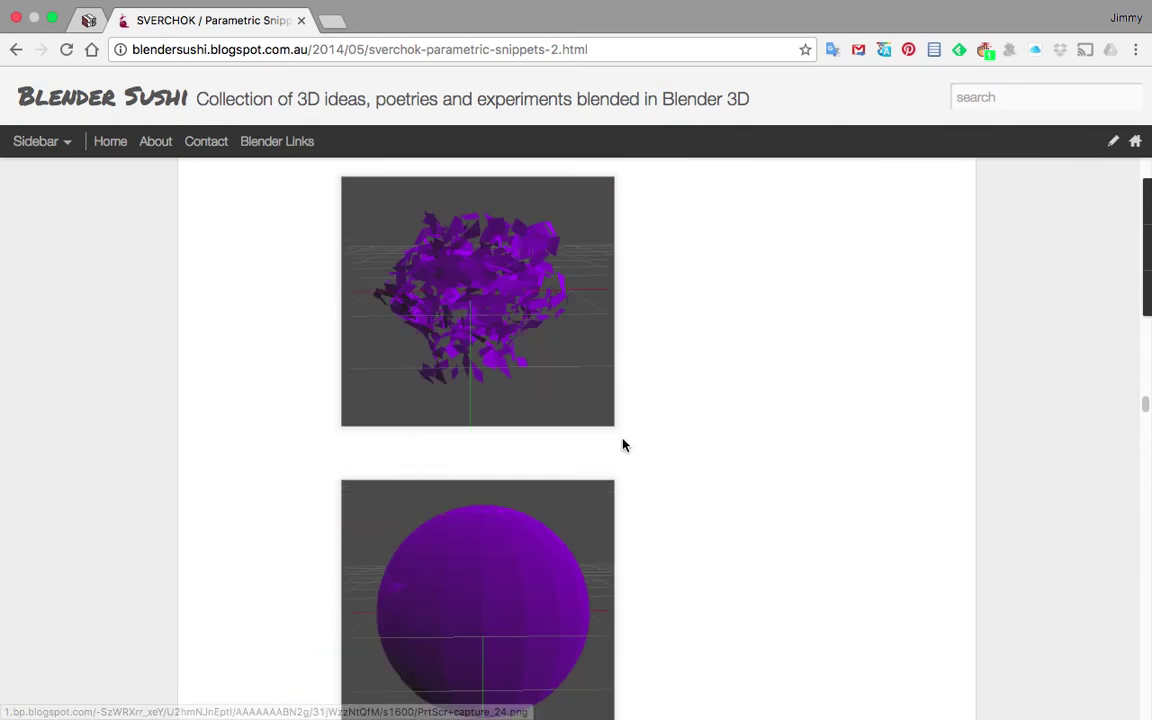
{"action": "scroll", "coordinate": [460, 388], "scroll_direction": "up", "scroll_amount": 7}
{"action": "scroll", "coordinate": [460, 517], "scroll_direction": "down", "scroll_amount": 4}
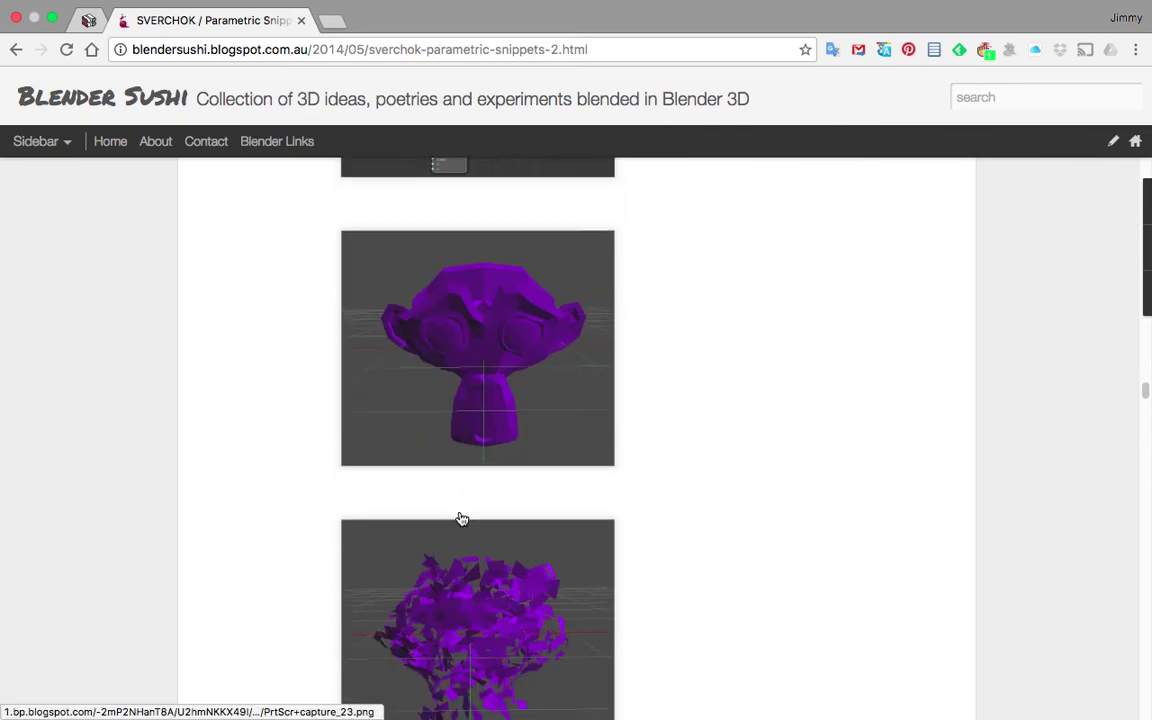
{"action": "scroll", "coordinate": [496, 521], "scroll_direction": "up", "scroll_amount": 12}
{"action": "scroll", "coordinate": [506, 530], "scroll_direction": "down", "scroll_amount": 3}
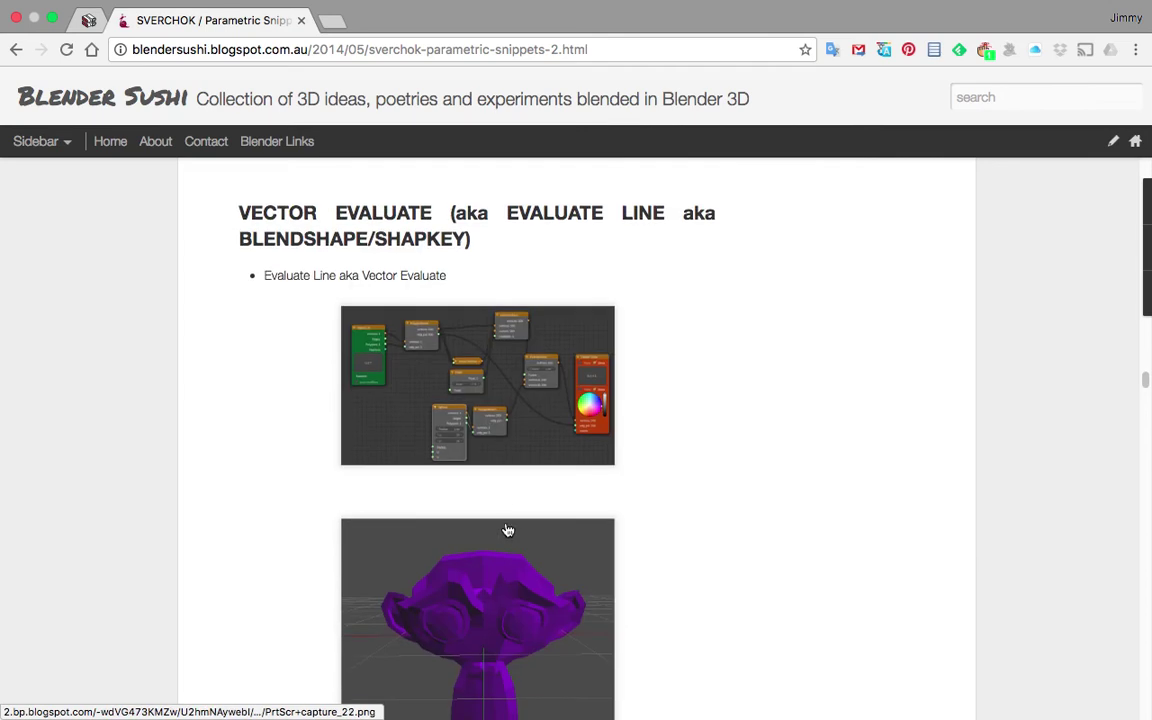
Step: Open the Vector Evaluate node setup image at full size to study its connections, and switch back to Blender
{"action": "left_click", "coordinate": [500, 419]}
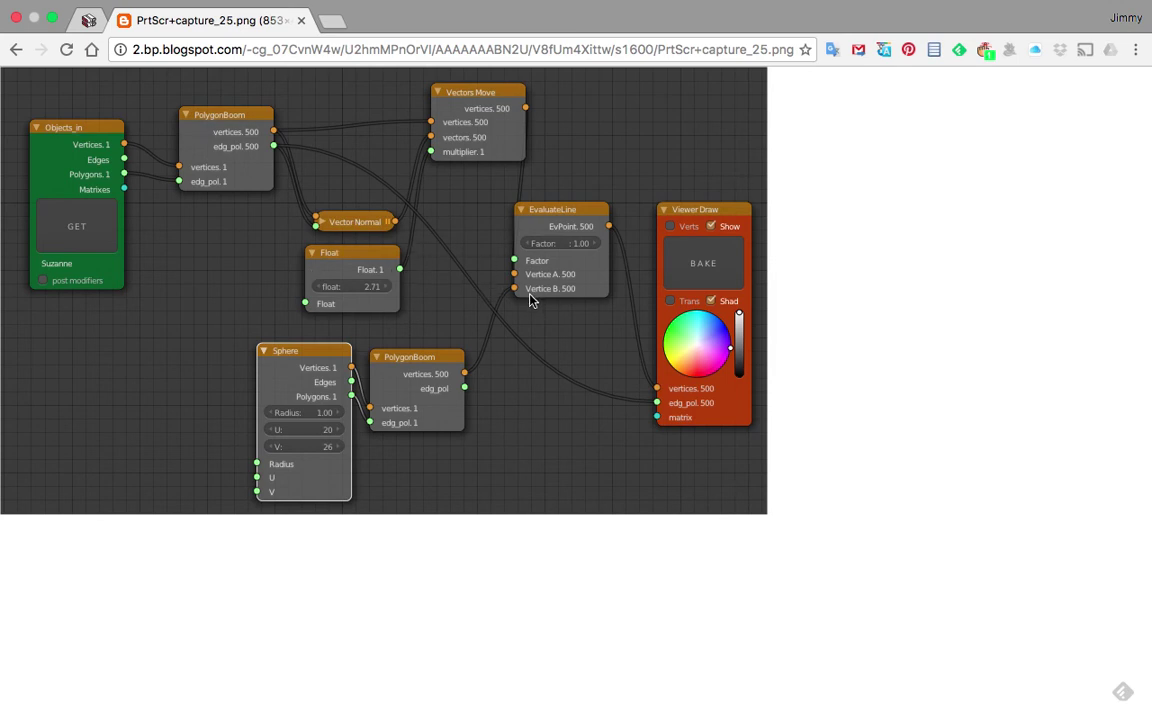
{"action": "scroll", "coordinate": [535, 300], "scroll_direction": "right", "scroll_amount": 3}
{"action": "scroll", "coordinate": [496, 265], "scroll_direction": "right", "scroll_amount": 3}
{"action": "scroll", "coordinate": [496, 288], "scroll_direction": "right", "scroll_amount": 3}
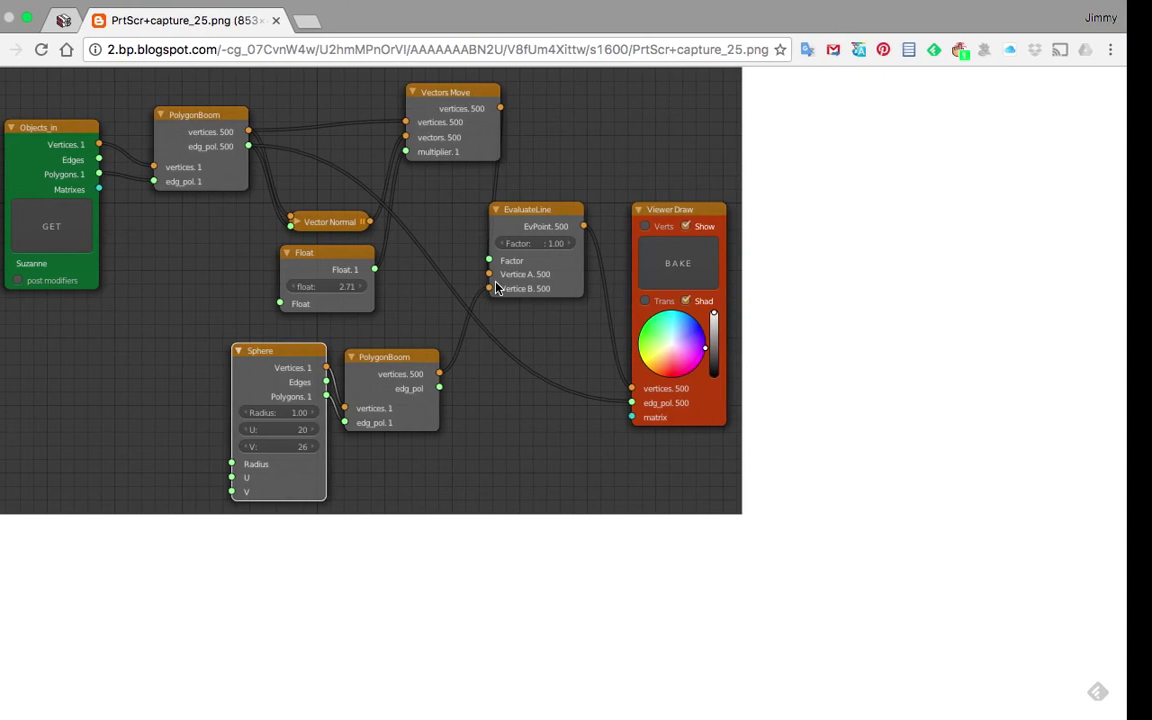
{"action": "scroll", "coordinate": [496, 288], "scroll_direction": "right", "scroll_amount": 5}
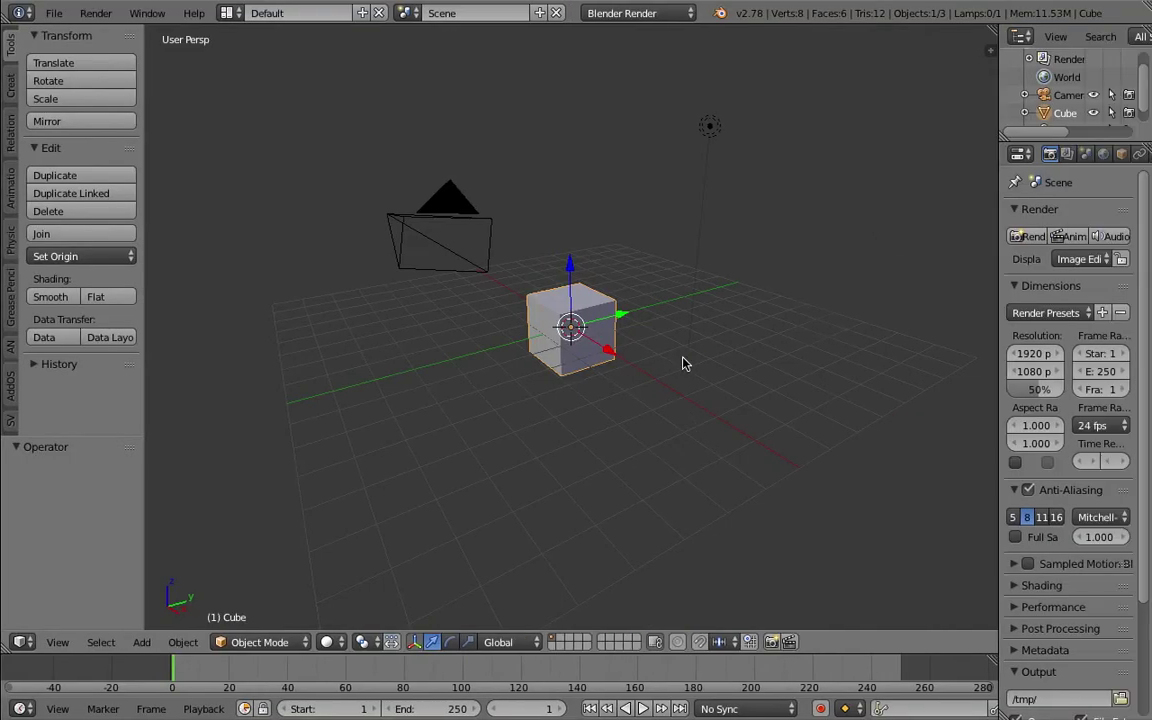
Step: Delete the default lamp, camera and cube from the scene
{"action": "right_click", "coordinate": [707, 127]}
{"action": "right_click", "coordinate": [487, 224], "text": "shift"}
{"action": "key", "text": "Delete"}
{"action": "right_click", "coordinate": [528, 296]}
{"action": "middle_click_drag", "start_coordinate": [501, 296], "coordinate": [663, 252]}
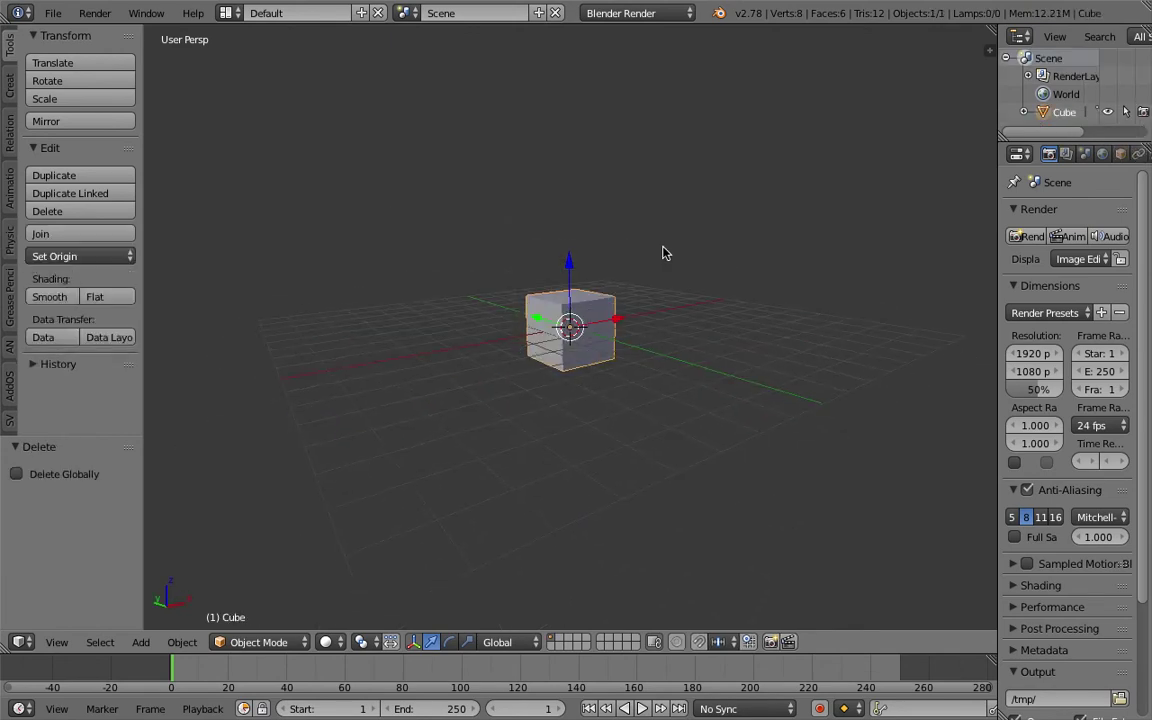
{"action": "key", "text": "x"}
{"action": "left_click", "coordinate": [530, 276]}
Step: Add a torus mesh at the origin of the empty scene
{"action": "key", "text": "shift+a"}
{"action": "mouse_move", "coordinate": [550, 274]}
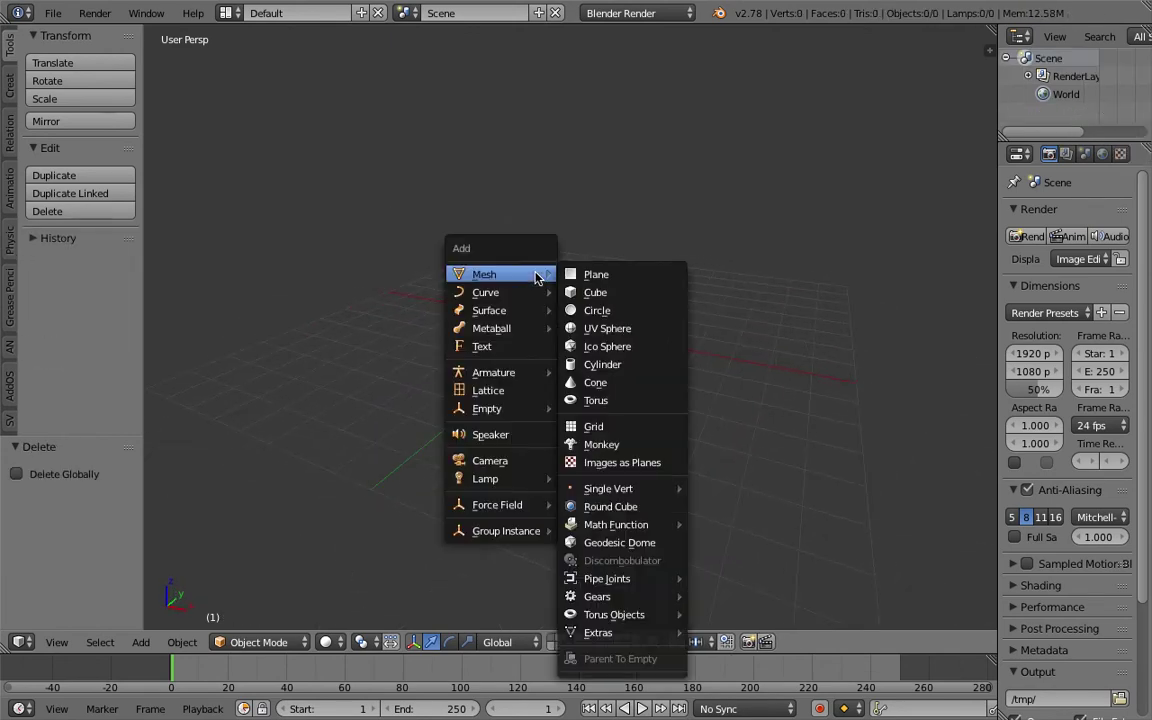
{"action": "left_click", "coordinate": [596, 400]}
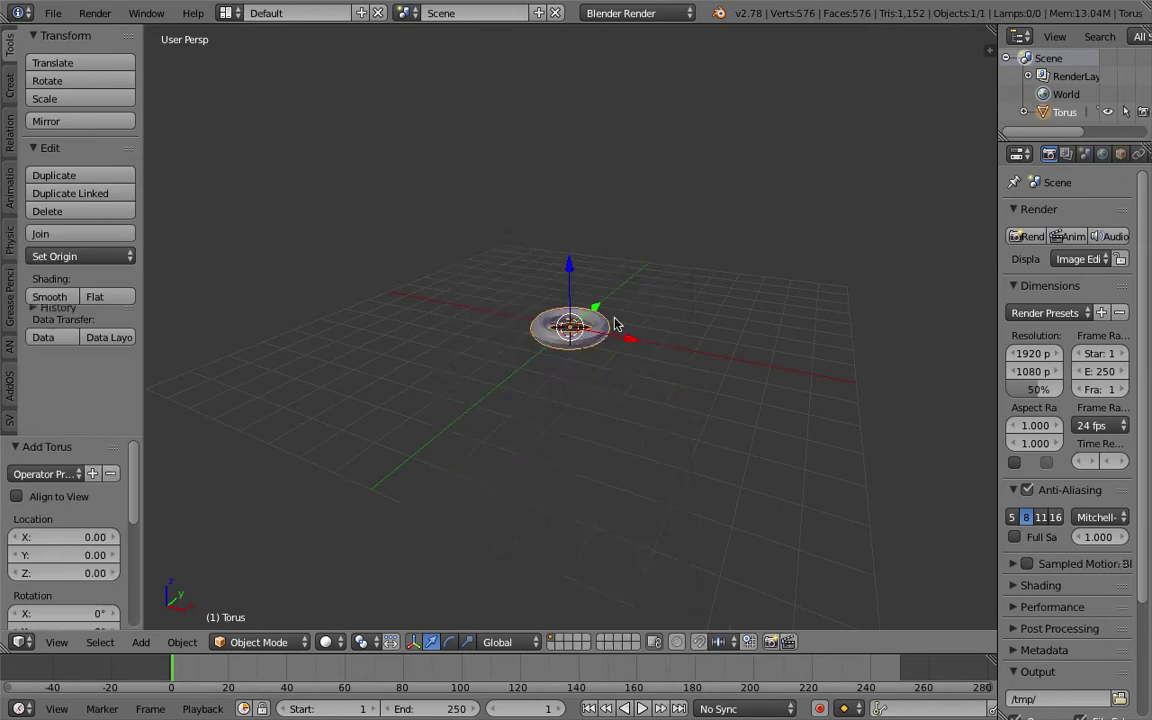
{"action": "scroll", "coordinate": [590, 302], "scroll_direction": "up", "scroll_amount": 5}
{"action": "middle_click_drag", "start_coordinate": [661, 316], "coordinate": [640, 220]}
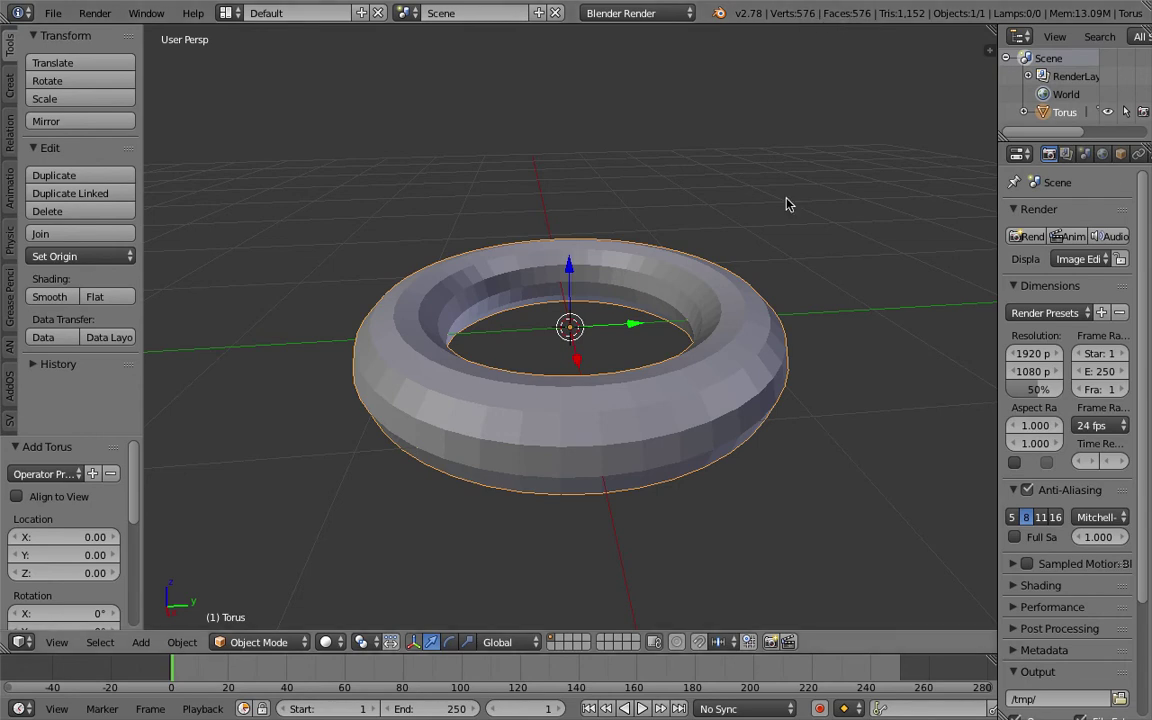
{"action": "key", "text": "KP_6"}
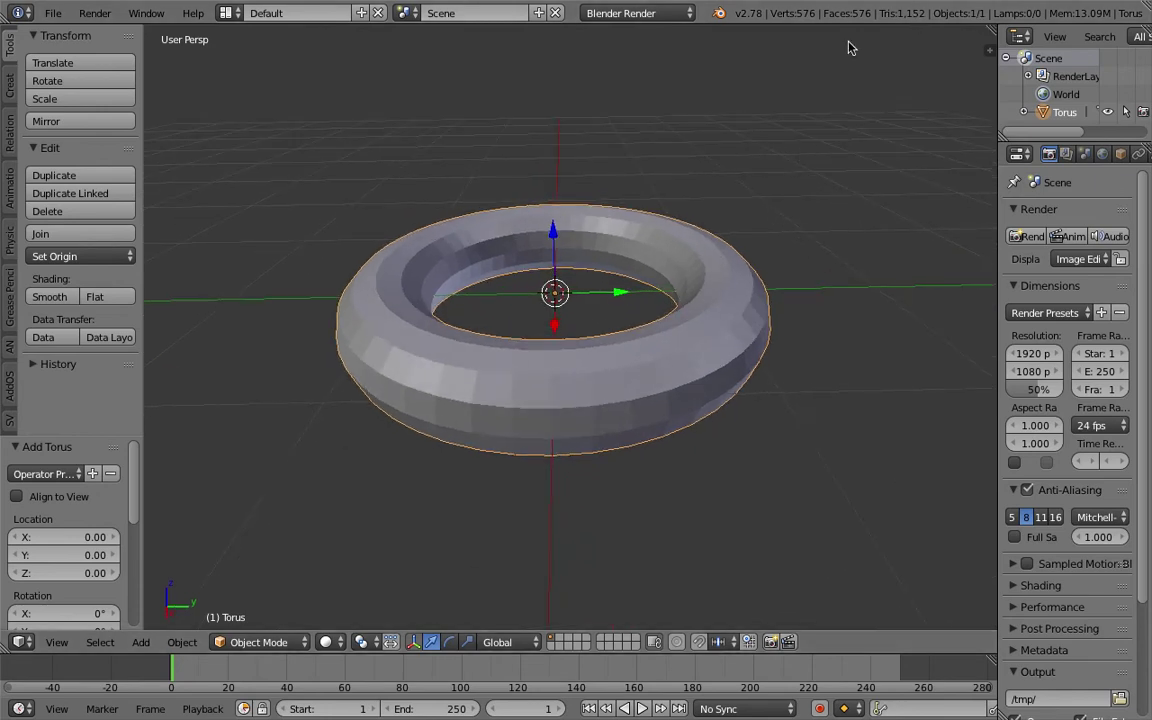
{"action": "middle_click_drag", "start_coordinate": [617, 165], "coordinate": [520, 164]}
Step: Save the scene to the Desktop folder as polygon_morphing_001.blend
{"action": "left_click", "coordinate": [52, 13]}
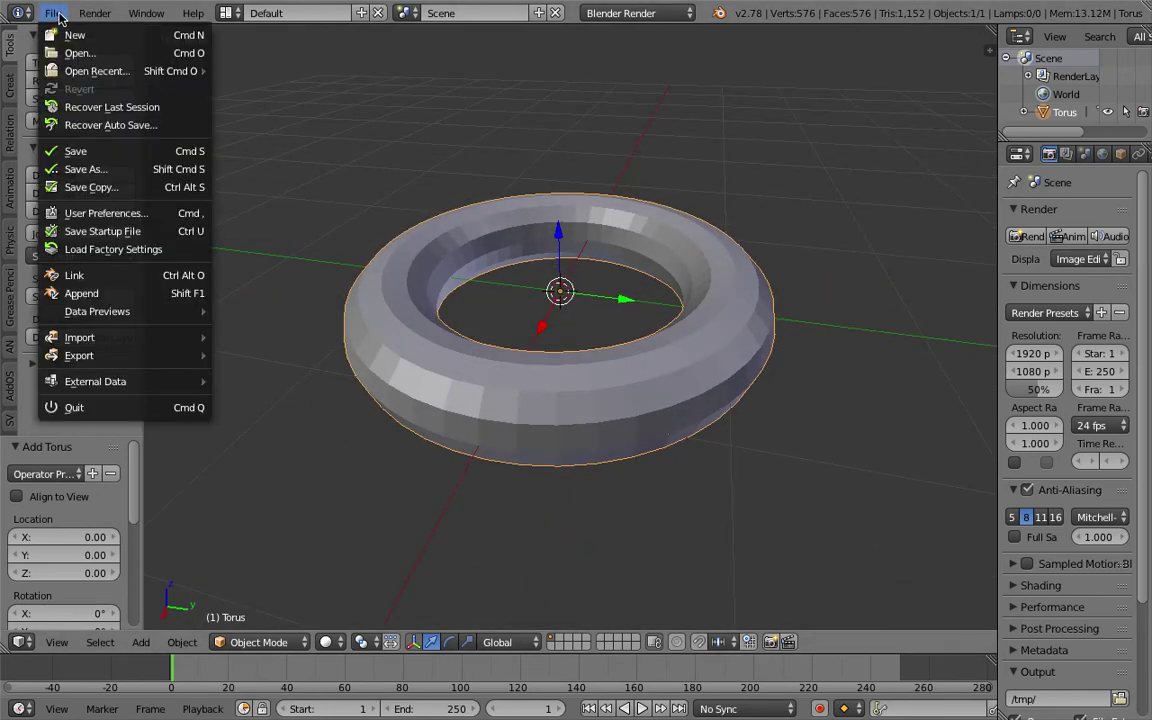
{"action": "left_click", "coordinate": [143, 168]}
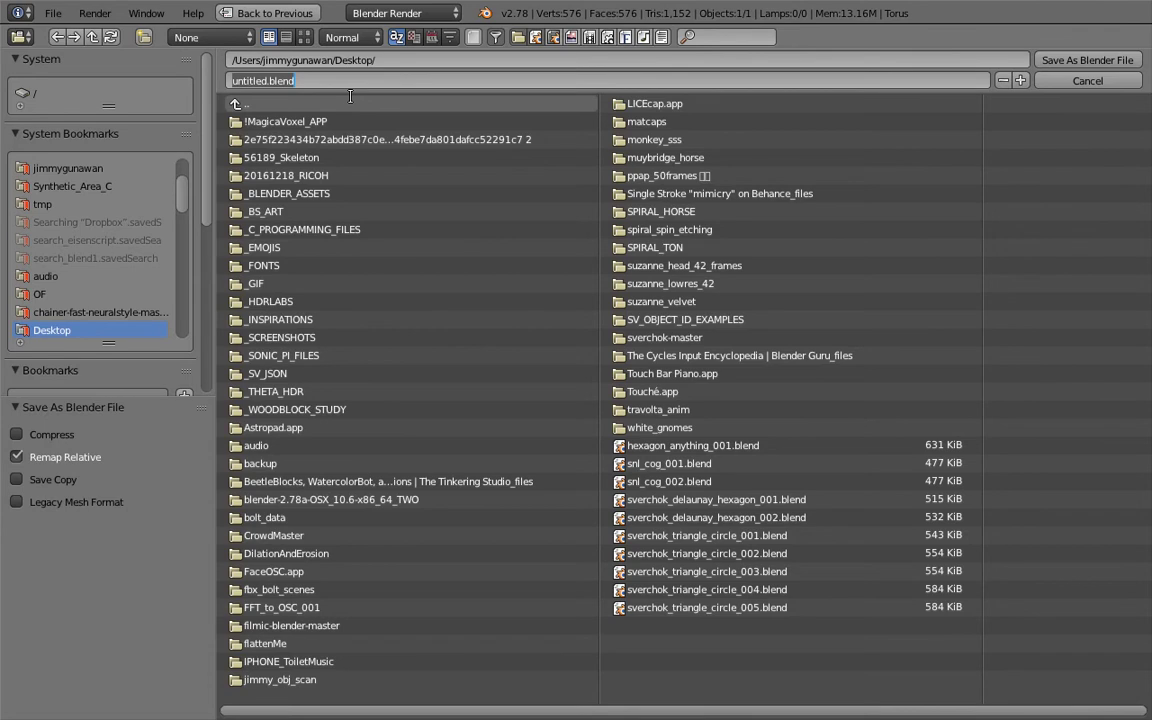
{"action": "key", "text": "BackSpace"}
{"action": "type", "text": "polygon"}
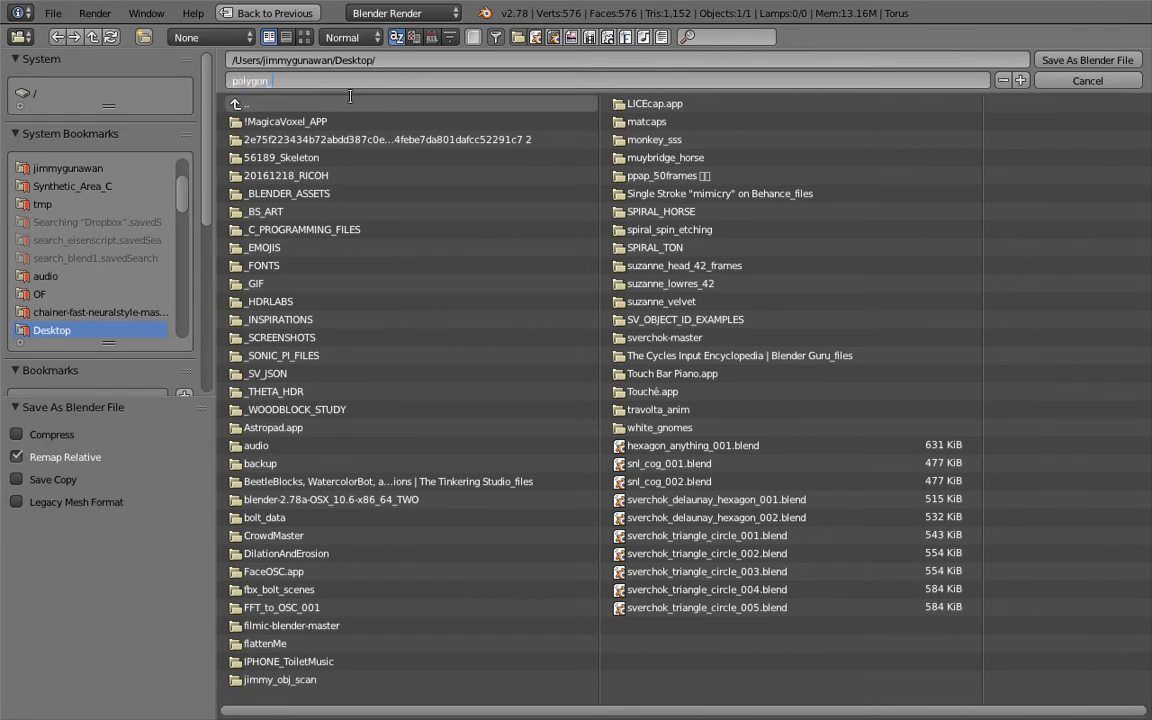
{"action": "type", "text": "_morphing_001"}
{"action": "key", "text": "Return"}
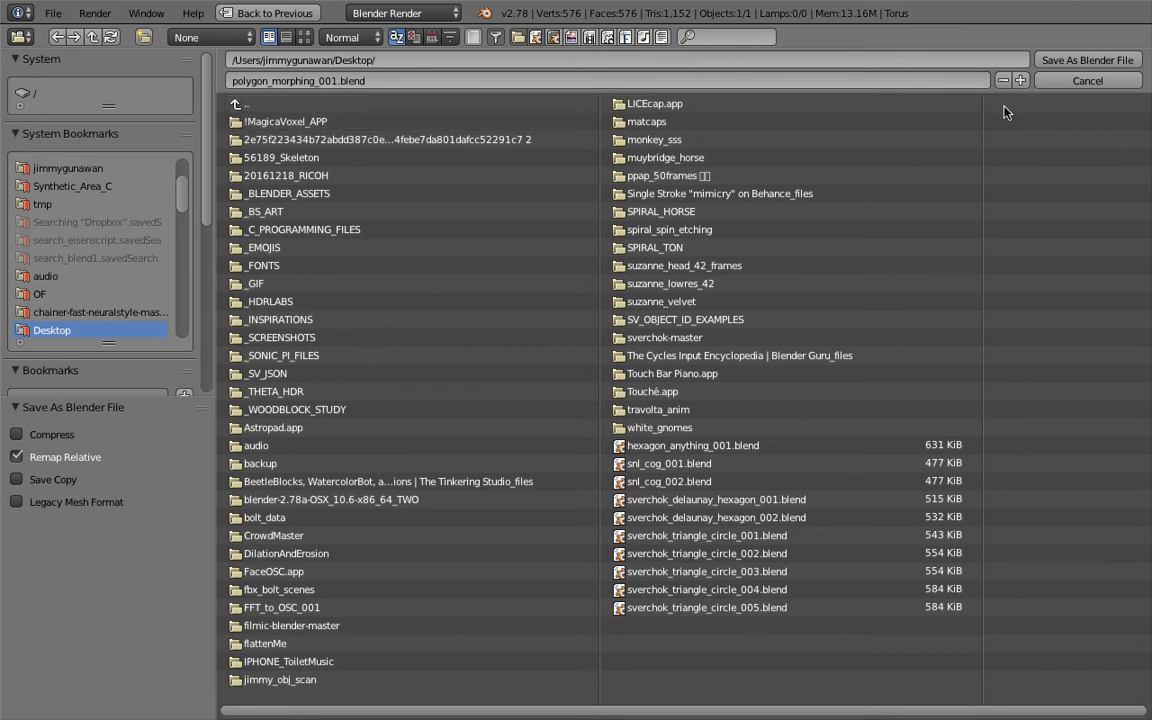
{"action": "left_click", "coordinate": [1049, 62]}
Step: Switch the screen layout to Compositing and enlarge the 3D view, framing the torus
{"action": "mouse_move", "coordinate": [620, 335]}
{"action": "middle_mouse_down"}
{"action": "mouse_move", "coordinate": [465, 312]}
{"action": "mouse_move", "coordinate": [625, 317]}
{"action": "mouse_move", "coordinate": [576, 353]}
{"action": "mouse_move", "coordinate": [602, 347]}
{"action": "middle_mouse_up"}
{"action": "scroll", "coordinate": [625, 317], "scroll_direction": "down", "scroll_amount": 3}
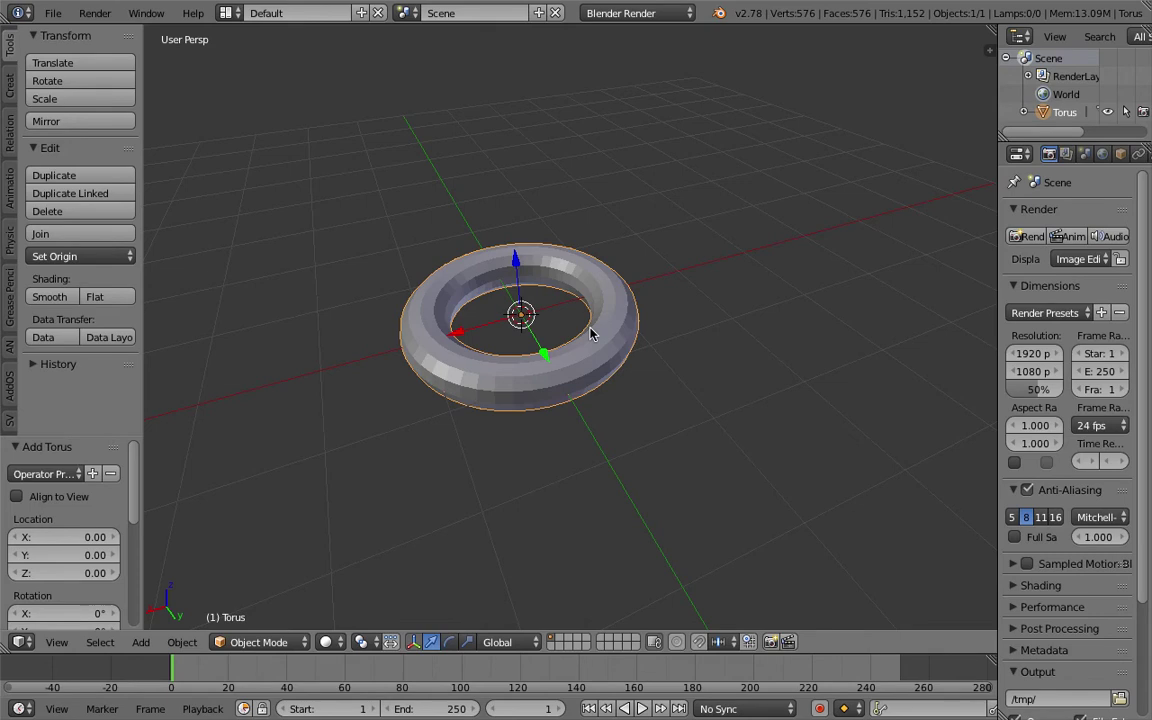
{"action": "middle_click_drag", "start_coordinate": [595, 335], "coordinate": [487, 280]}
{"action": "scroll", "coordinate": [526, 294], "scroll_direction": "up", "scroll_amount": 2}
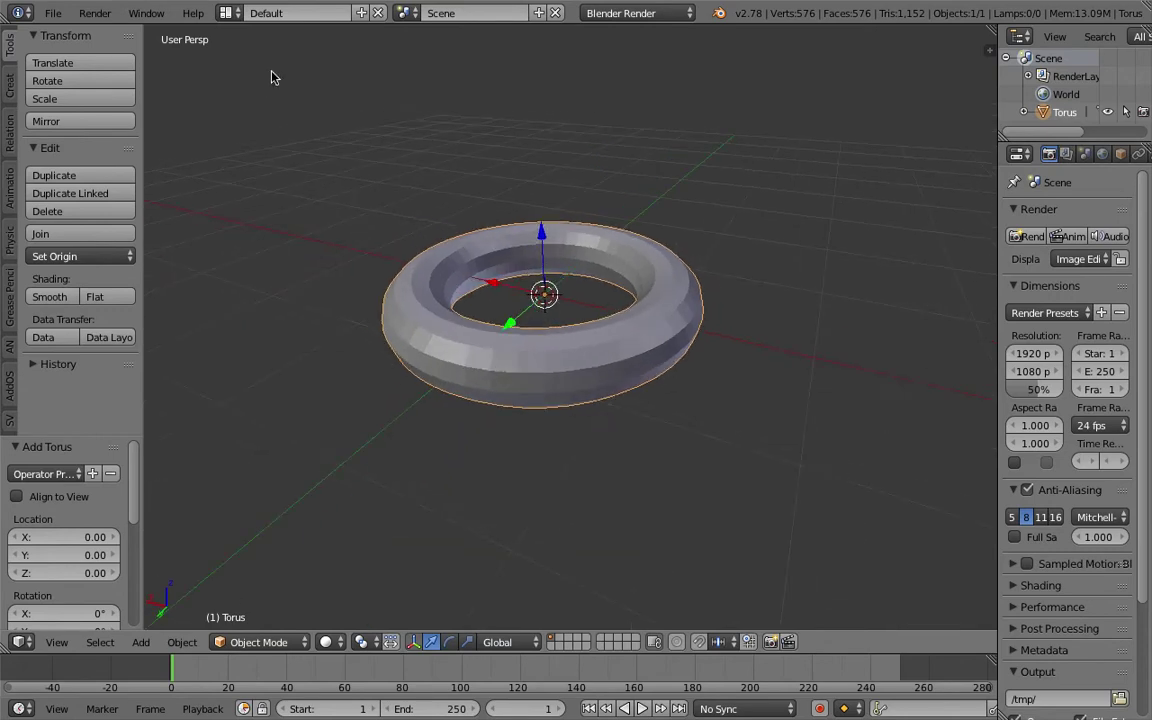
{"action": "left_click", "coordinate": [226, 13]}
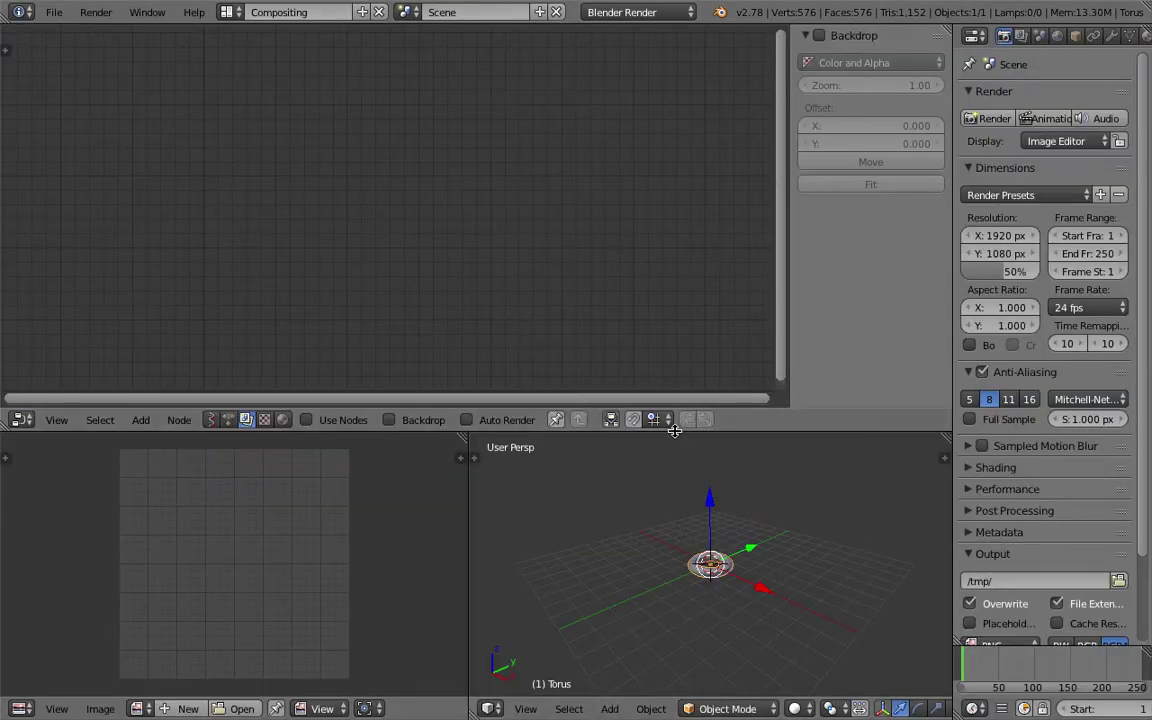
{"action": "left_click_drag", "start_coordinate": [674, 433], "coordinate": [674, 357]}
{"action": "scroll", "coordinate": [741, 550], "scroll_direction": "up", "scroll_amount": 5}
{"action": "middle_click_drag", "start_coordinate": [741, 546], "coordinate": [705, 540]}
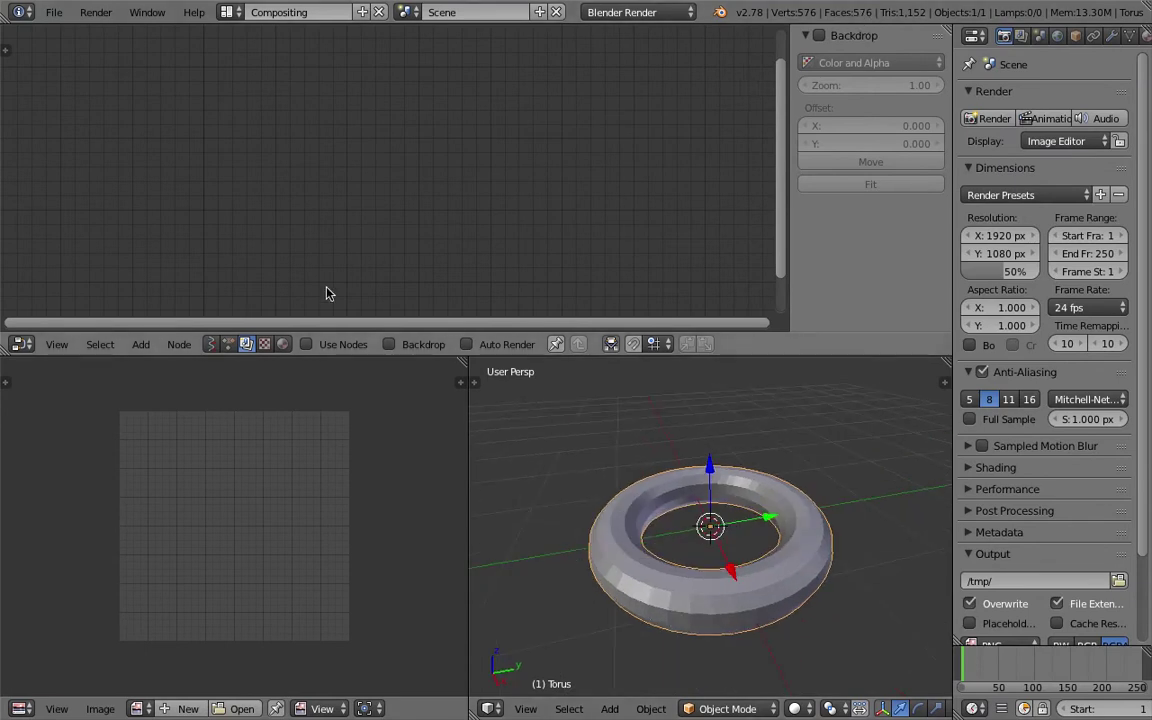
Step: Create a new Sverchok node tree and merge the image editor area into the 3D view
{"action": "left_click", "coordinate": [211, 344]}
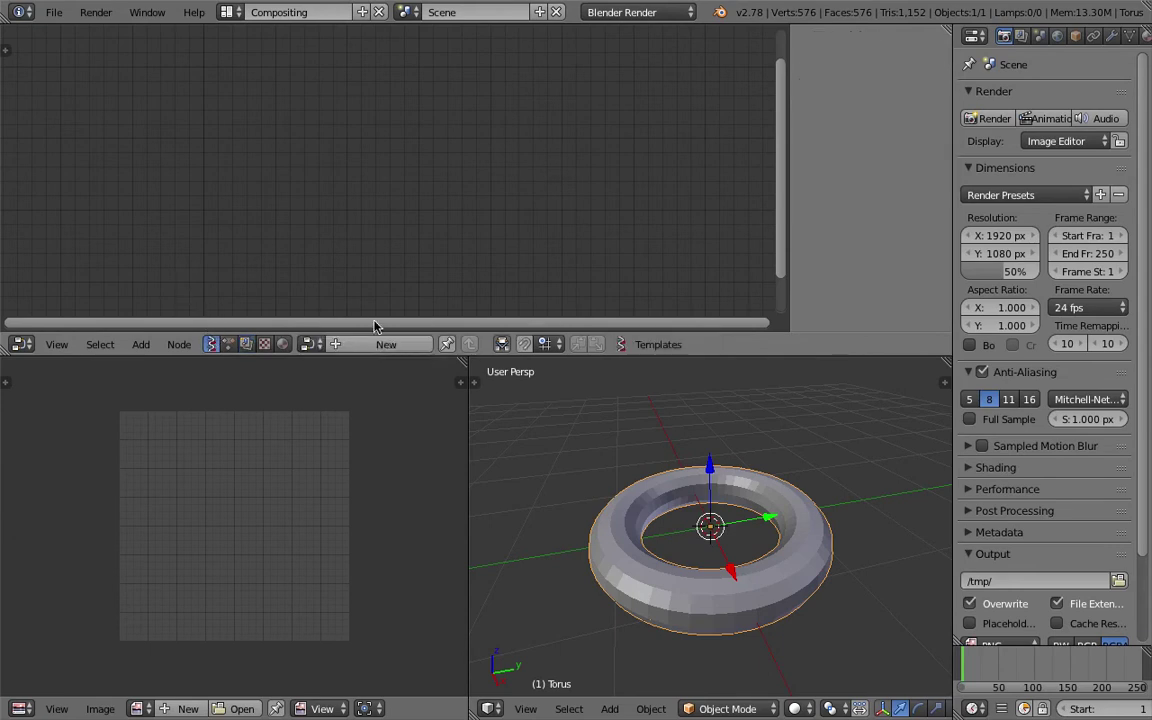
{"action": "left_click", "coordinate": [372, 344]}
{"action": "left_click_drag", "start_coordinate": [529, 366], "coordinate": [305, 372]}
{"action": "scroll", "coordinate": [632, 470], "scroll_direction": "down", "scroll_amount": 3}
{"action": "middle_click_drag", "start_coordinate": [632, 470], "coordinate": [597, 476]}
Step: Add an Objects in mk2 node to the node tree and load the selected torus into it
{"action": "key", "text": "shift+a"}
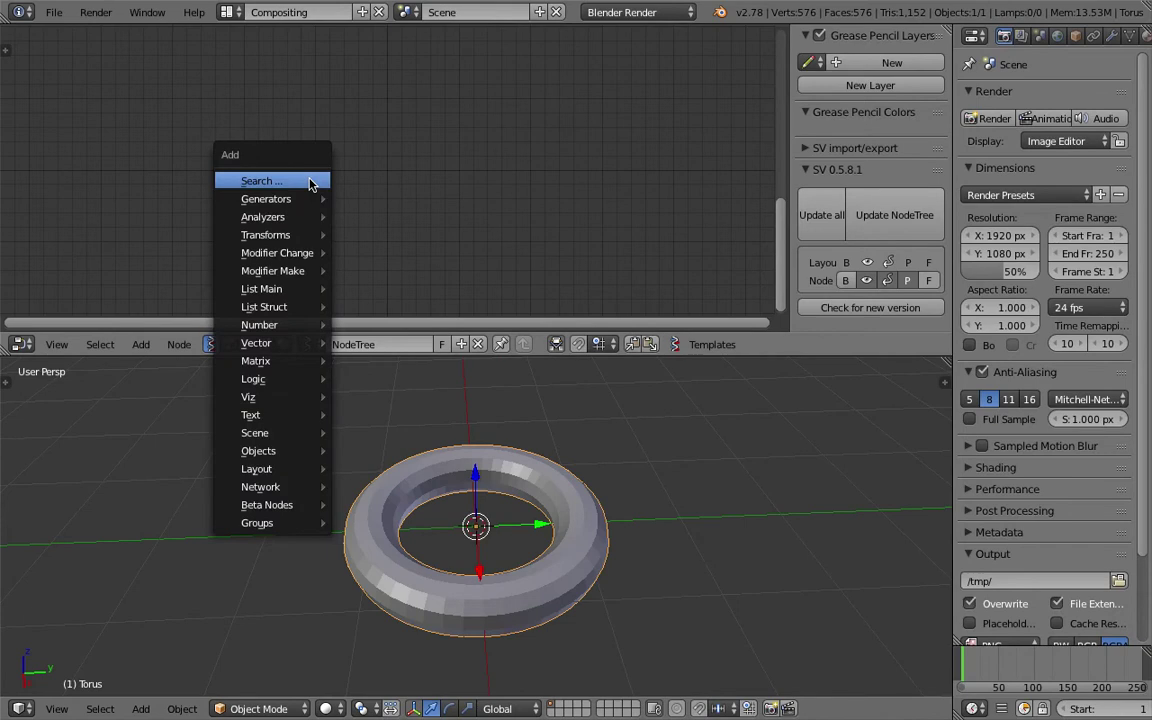
{"action": "left_click", "coordinate": [310, 181]}
{"action": "type", "text": "obje"}
{"action": "key", "text": "Return"}
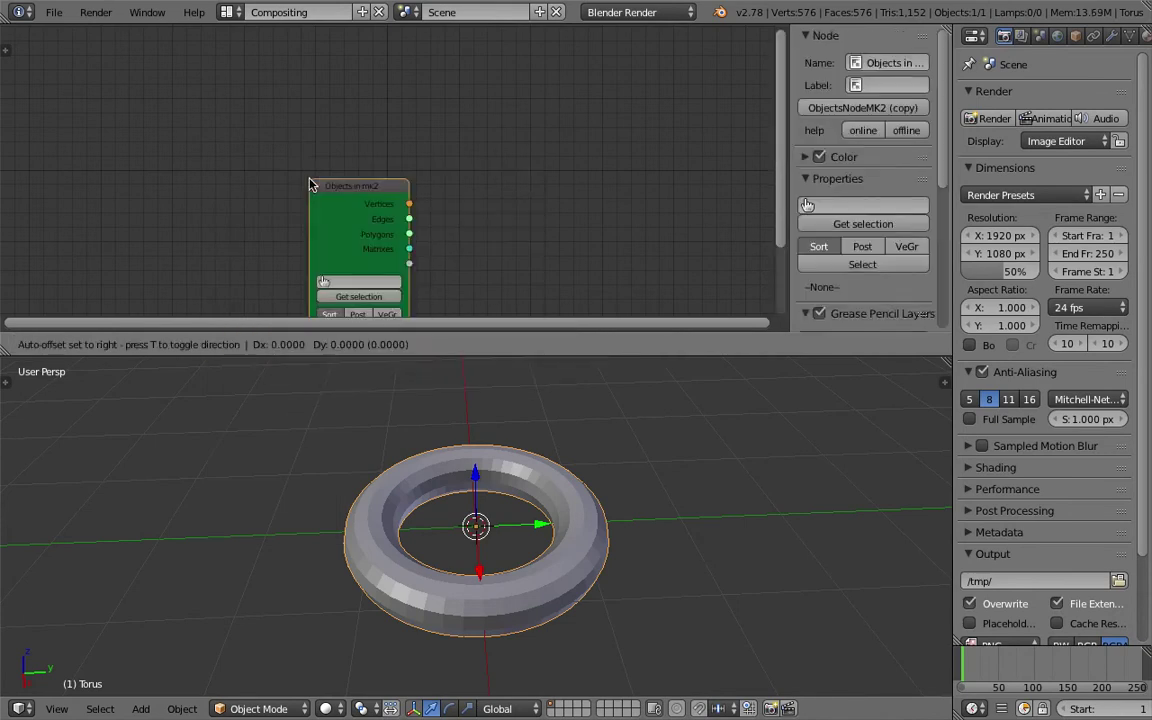
{"action": "left_click", "coordinate": [197, 97]}
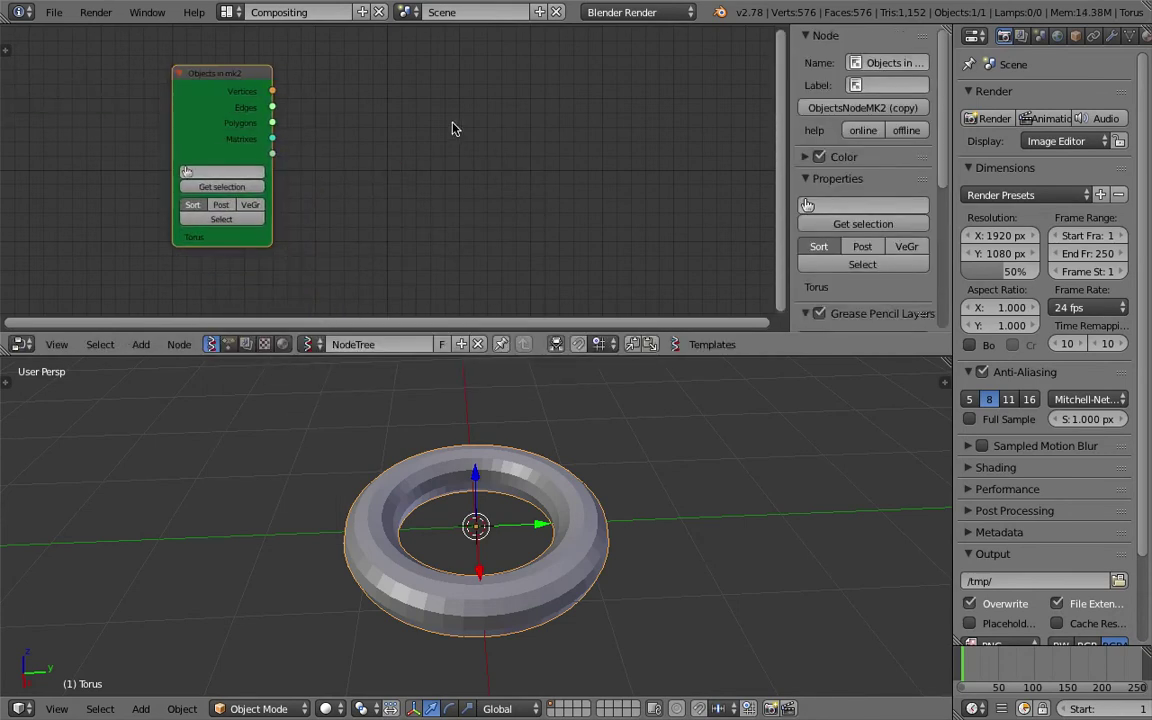
Step: Add a Polygon Boom node beside the Objects in mk2 node and save the file
{"action": "key", "text": "shift+a"}
{"action": "left_click", "coordinate": [402, 110]}
{"action": "type", "text": "polygon"}
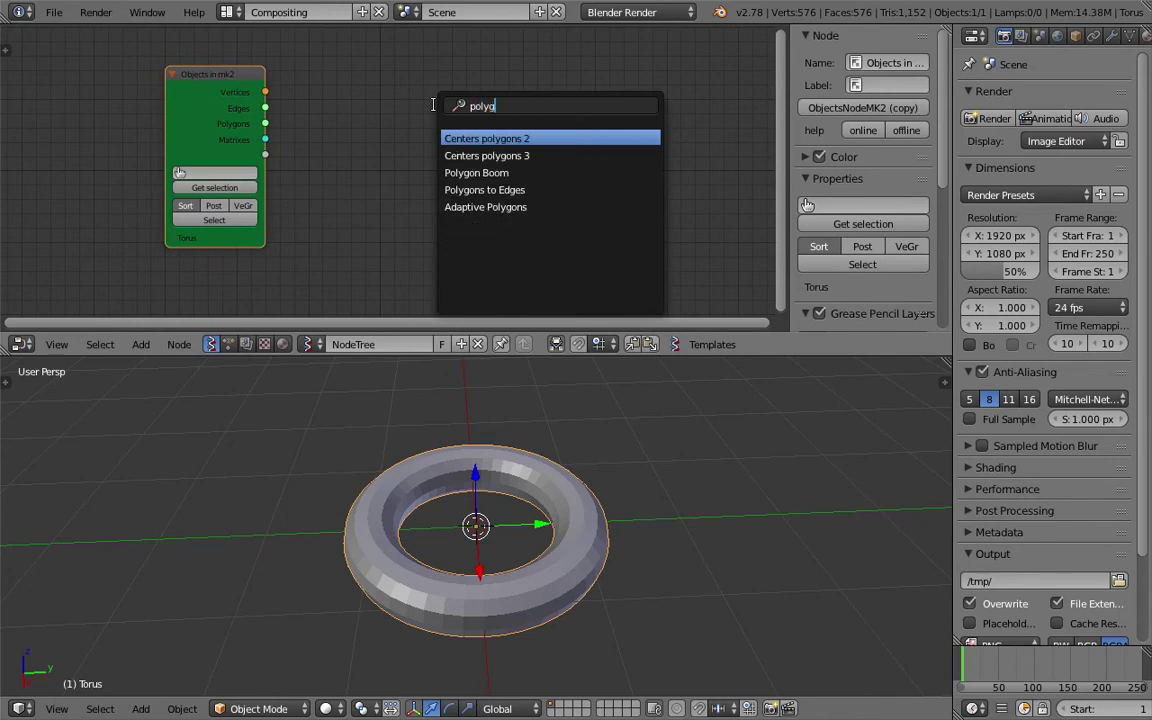
{"action": "key", "text": "Return"}
{"action": "left_click", "coordinate": [378, 96]}
{"action": "key", "text": "ctrl+s"}
{"action": "left_click", "coordinate": [270, 94]}
Step: Connect the torus's Vertices and Polygons outputs to Polygon Boom's vertices and edg_pol inputs, and reposition the Polygon Boom node
{"action": "left_click_drag", "start_coordinate": [265, 92], "coordinate": [374, 155]}
{"action": "left_click_drag", "start_coordinate": [266, 124], "coordinate": [375, 170]}
{"action": "left_click_drag", "start_coordinate": [382, 120], "coordinate": [349, 105]}
Step: Add a Viewer Draw node fed by Polygon Boom's vertices and edg_pol outputs, and turn its display off
{"action": "middle_click_drag", "start_coordinate": [519, 119], "coordinate": [504, 118]}
{"action": "key", "text": "shift+a"}
{"action": "left_click", "coordinate": [549, 114]}
{"action": "type", "text": "vie"}
{"action": "key", "text": "Return"}
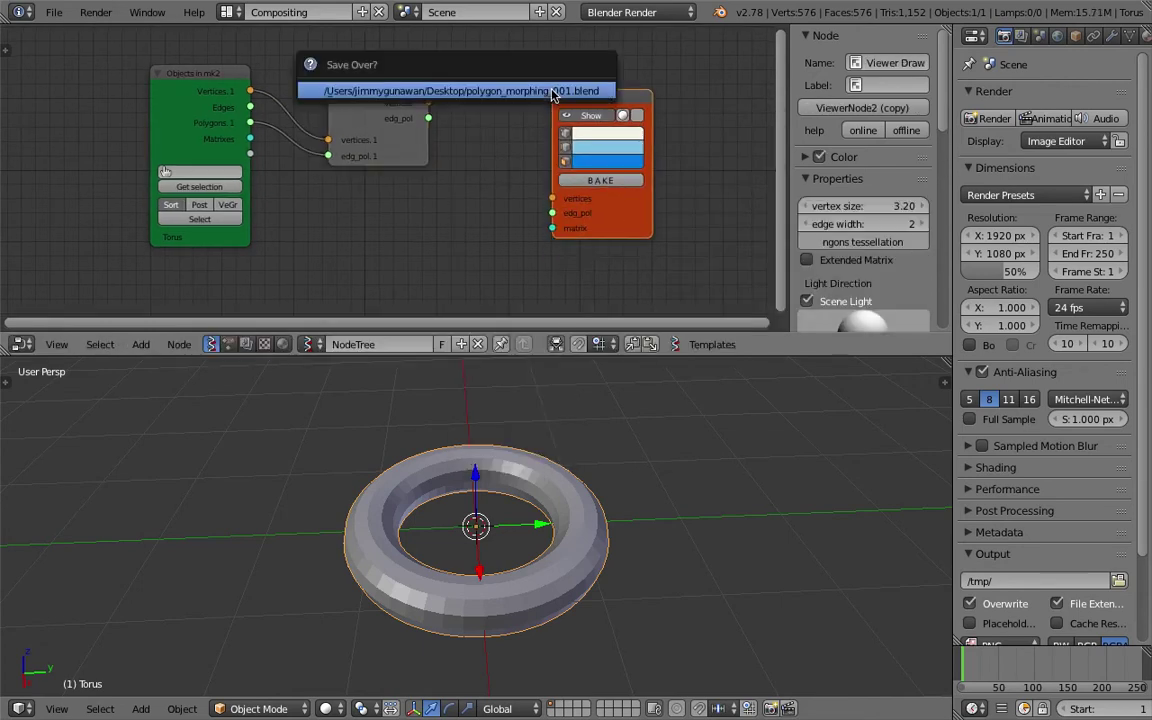
{"action": "mouse_move", "coordinate": [428, 103]}
{"action": "left_mouse_down"}
{"action": "mouse_move", "coordinate": [556, 190]}
{"action": "mouse_move", "coordinate": [514, 185]}
{"action": "mouse_move", "coordinate": [553, 213]}
{"action": "left_mouse_up"}
{"action": "left_click", "coordinate": [587, 117]}
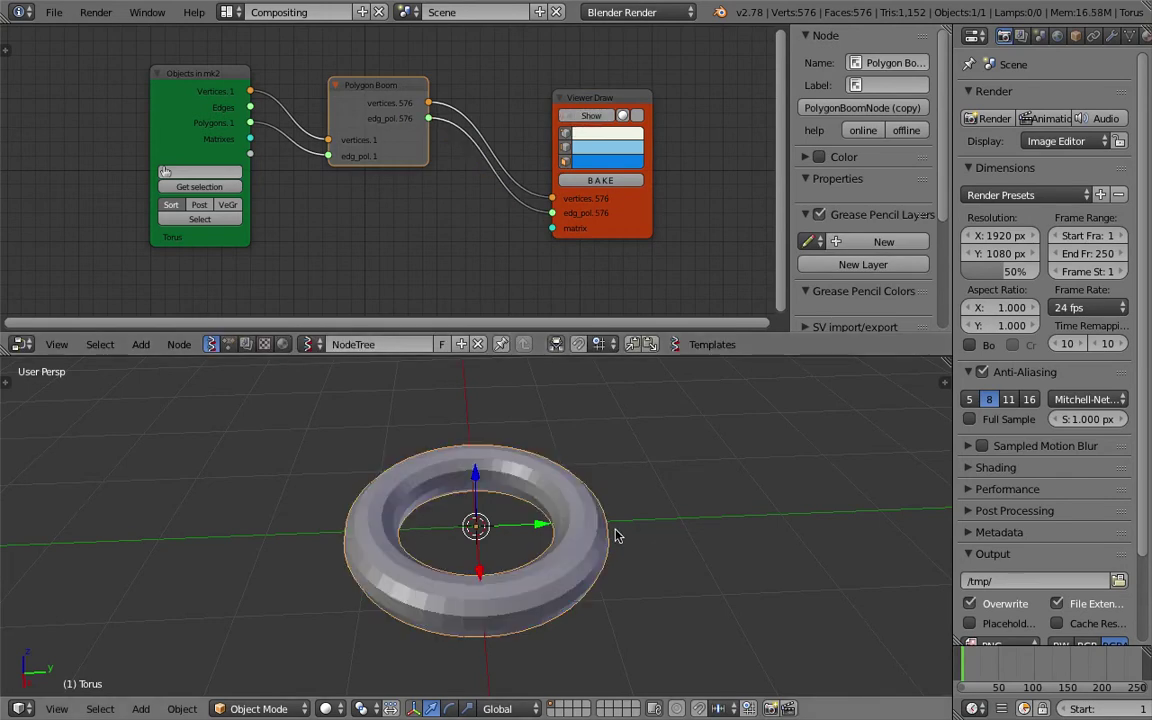
Step: Set the torus's maximum draw type to Wire, deselect the torus and save the file
{"action": "middle_click_drag", "start_coordinate": [576, 465], "coordinate": [572, 466]}
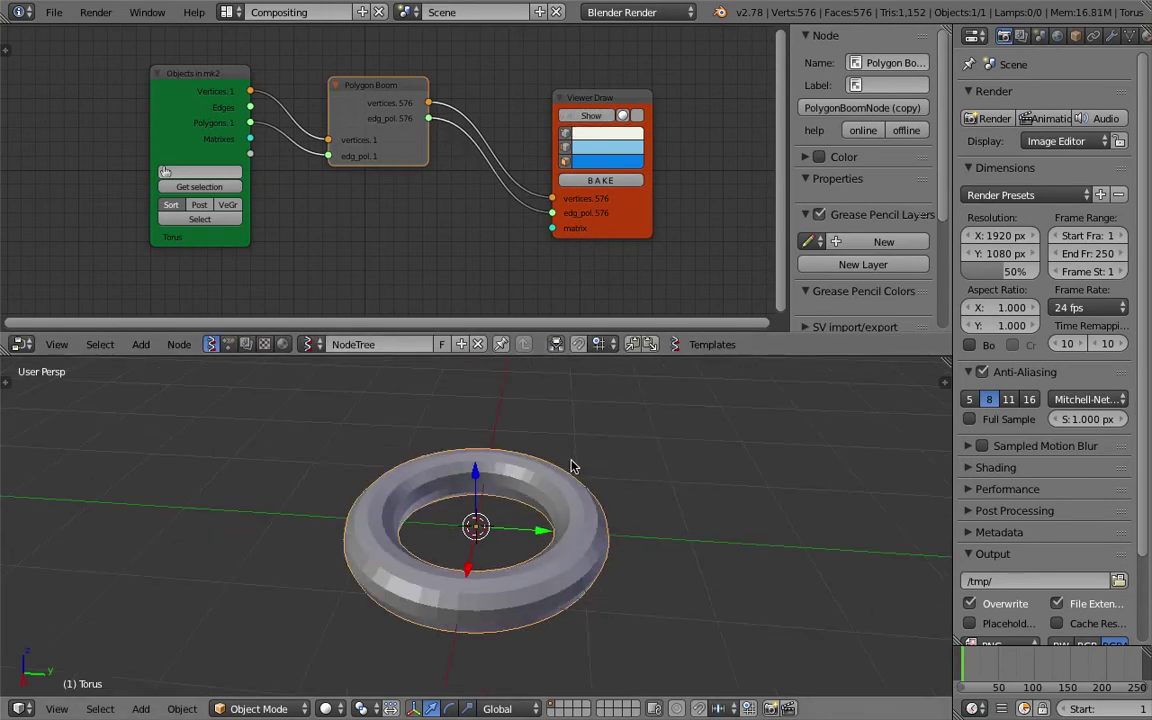
{"action": "left_click", "coordinate": [1074, 37]}
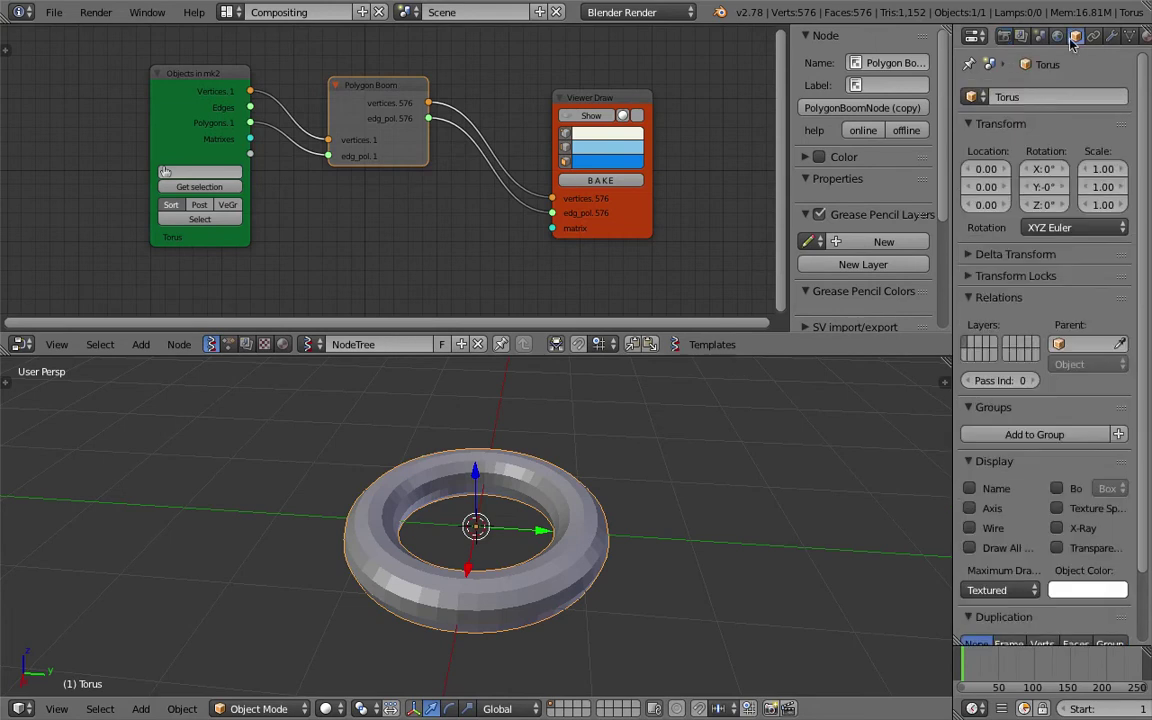
{"action": "left_click", "coordinate": [995, 590]}
{"action": "left_click", "coordinate": [977, 549]}
{"action": "middle_click_drag", "start_coordinate": [604, 502], "coordinate": [571, 489]}
{"action": "key", "text": "a"}
{"action": "key", "text": "ctrl+s"}
{"action": "left_click", "coordinate": [571, 489]}
Step: Turn the Viewer Draw display on and move the node farther from Polygon Boom
{"action": "left_click", "coordinate": [593, 116]}
{"action": "scroll", "coordinate": [568, 520], "scroll_direction": "up", "scroll_amount": 2}
{"action": "middle_click_drag", "start_coordinate": [569, 535], "coordinate": [606, 488], "text": "shift"}
{"action": "left_click_drag", "start_coordinate": [616, 220], "coordinate": [691, 182]}
{"action": "middle_click_drag", "start_coordinate": [515, 243], "coordinate": [503, 212]}
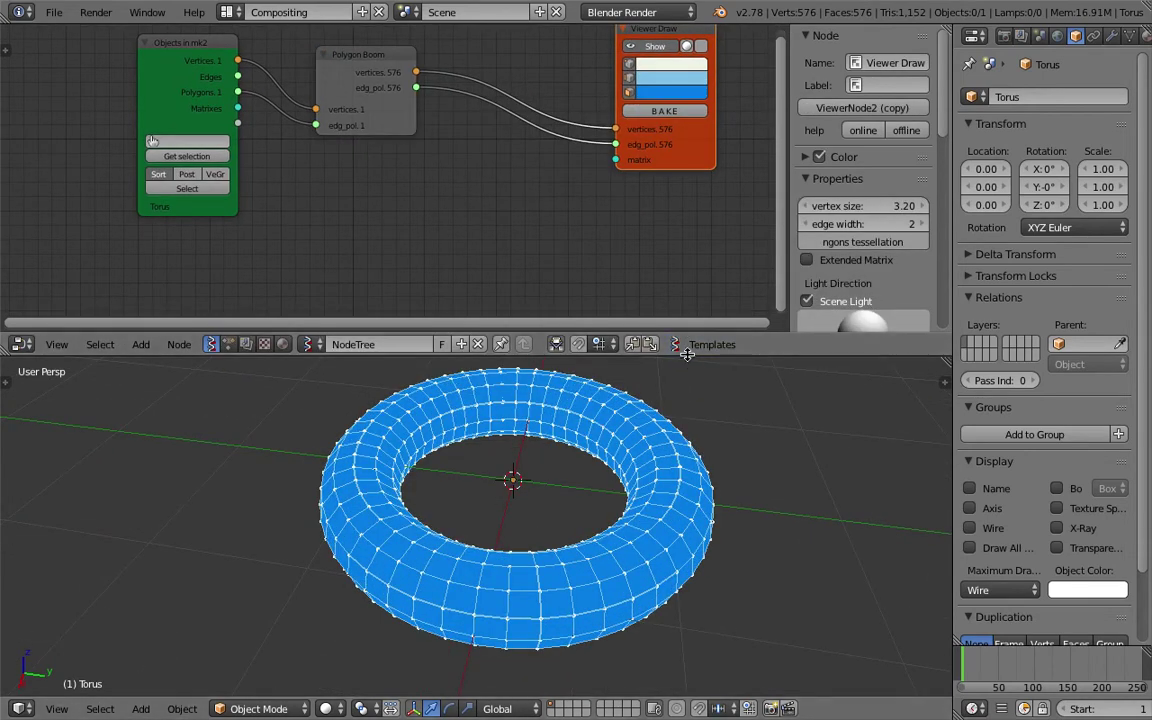
Step: Enlarge the node editor's working area in height and width
{"action": "left_click_drag", "start_coordinate": [688, 355], "coordinate": [688, 391]}
{"action": "left_click_drag", "start_coordinate": [790, 191], "coordinate": [859, 189]}
{"action": "mouse_move", "coordinate": [496, 231]}
{"action": "middle_mouse_down"}
{"action": "mouse_move", "coordinate": [481, 257]}
{"action": "mouse_move", "coordinate": [508, 225]}
{"action": "mouse_move", "coordinate": [581, 209]}
{"action": "middle_mouse_up"}
Step: Add a Matrix in node and connect its Matrix output to Viewer Draw's matrix input
{"action": "key", "text": "space"}
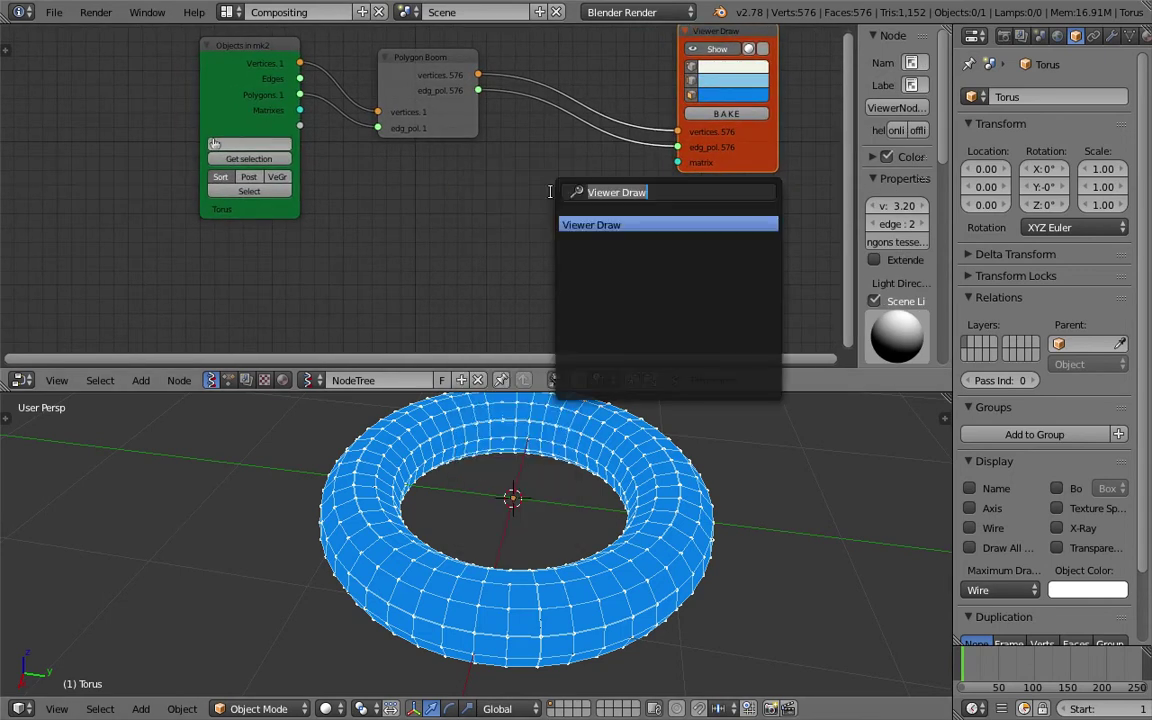
{"action": "type", "text": "matrix i"}
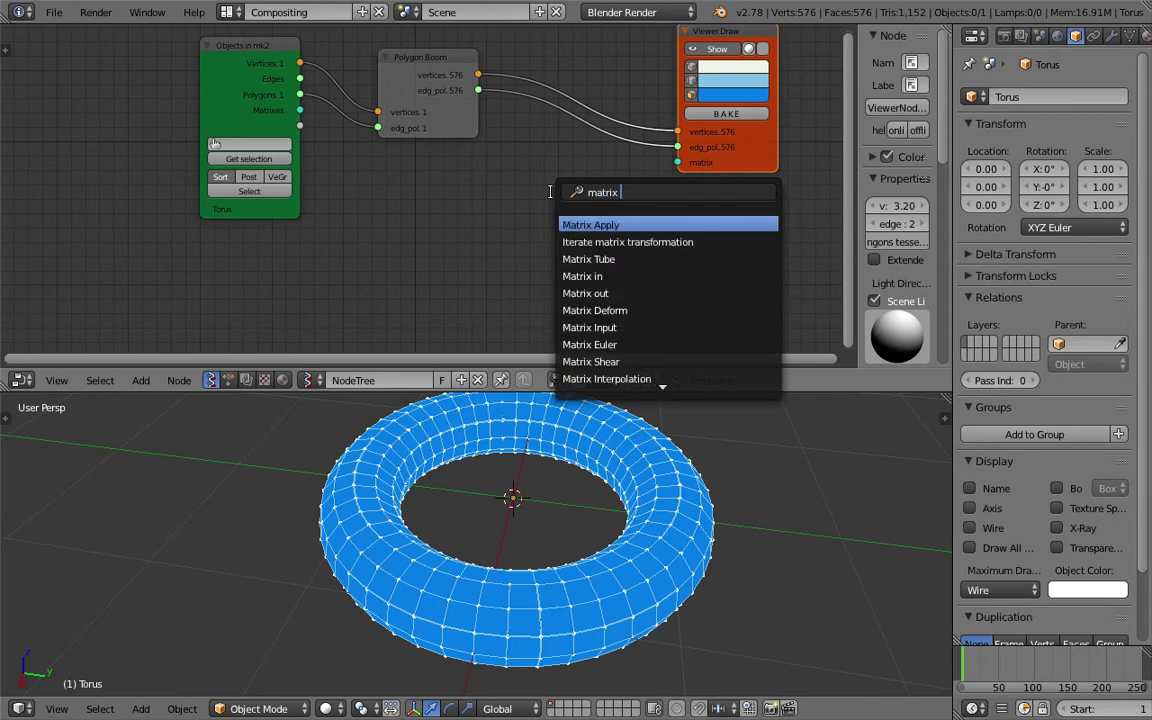
{"action": "key", "text": "Return"}
{"action": "left_click", "coordinate": [551, 197]}
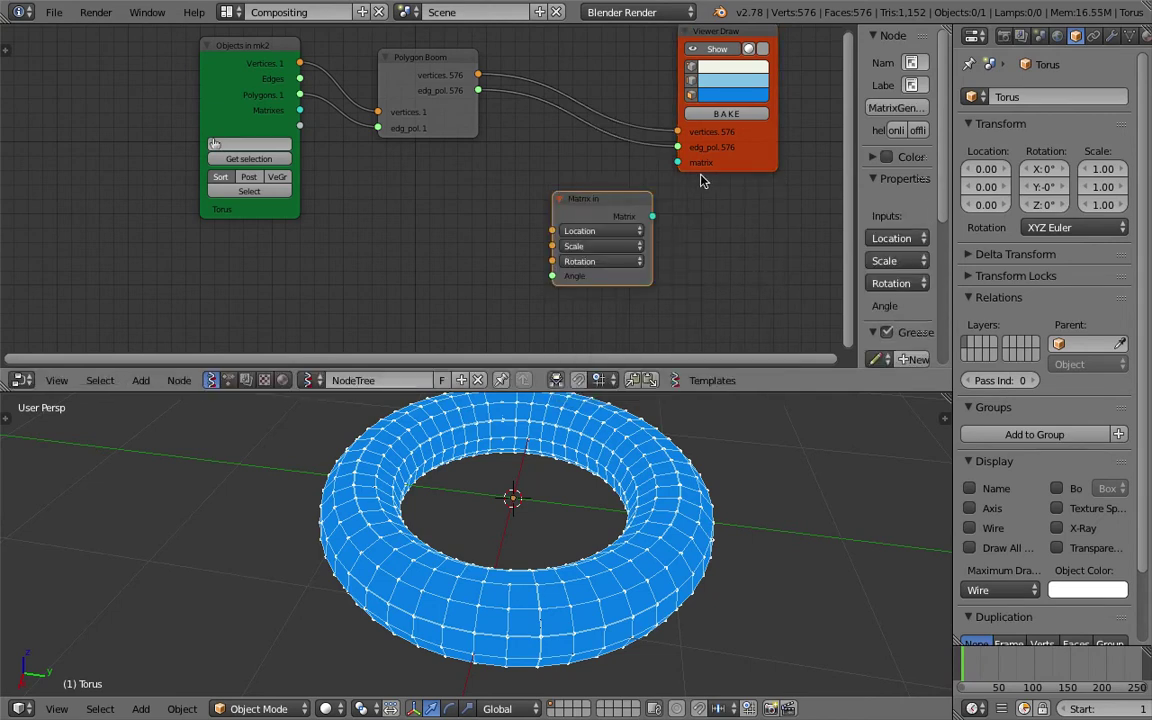
{"action": "left_click_drag", "start_coordinate": [697, 165], "coordinate": [730, 160]}
{"action": "left_click_drag", "start_coordinate": [652, 216], "coordinate": [713, 157]}
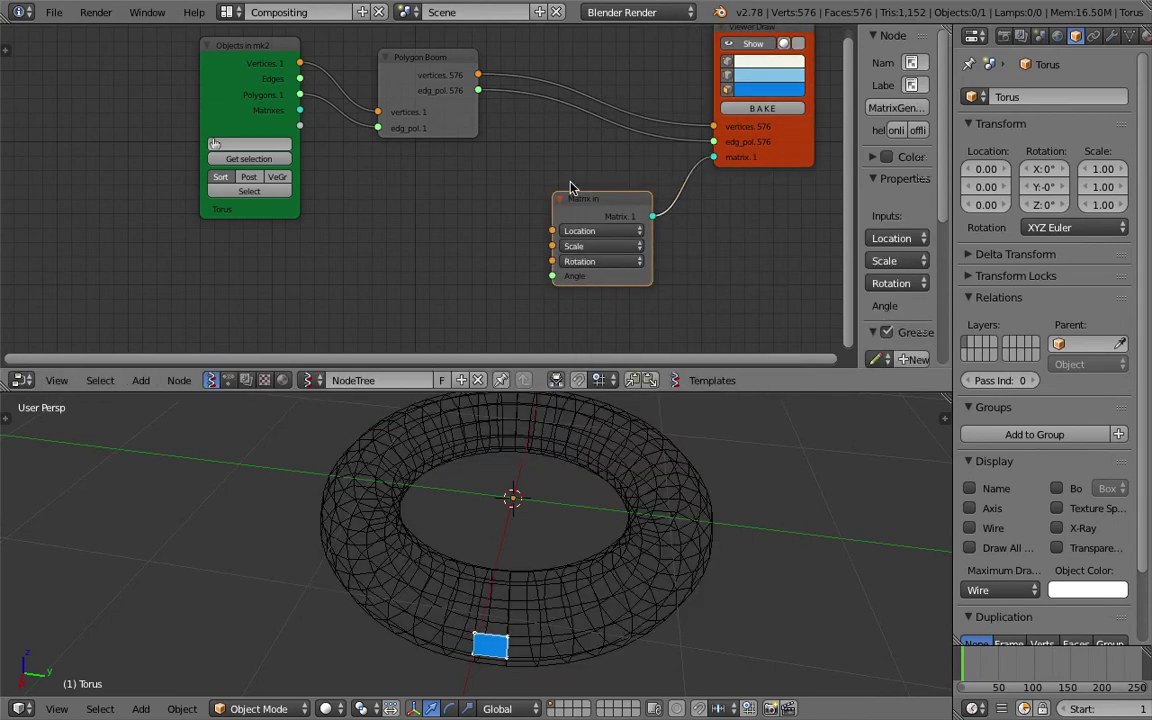
{"action": "key", "text": "shift+a"}
{"action": "left_click", "coordinate": [406, 197]}
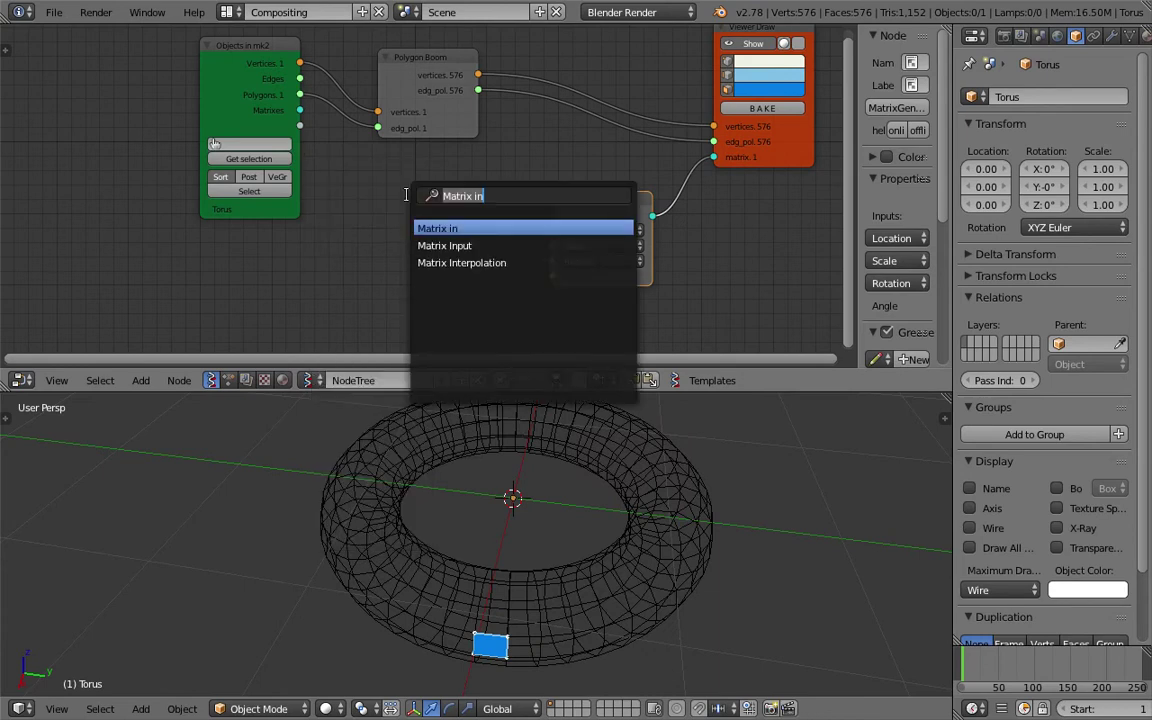
{"action": "type", "text": "vector"}
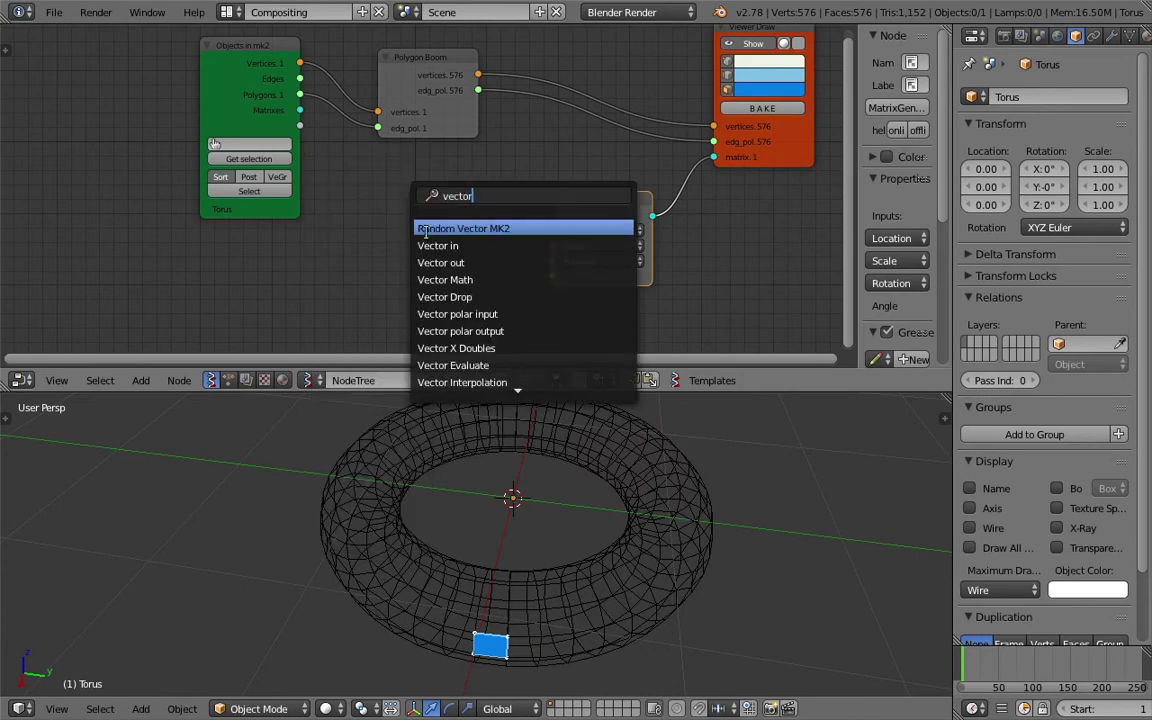
{"action": "key", "text": "Escape"}
Step: Shift the Matrix in node slightly and save the file
{"action": "middle_click_drag", "start_coordinate": [490, 575], "coordinate": [572, 547]}
{"action": "left_click_drag", "start_coordinate": [586, 211], "coordinate": [603, 209]}
{"action": "key", "text": "ctrl+s"}
{"action": "left_click", "coordinate": [566, 190]}
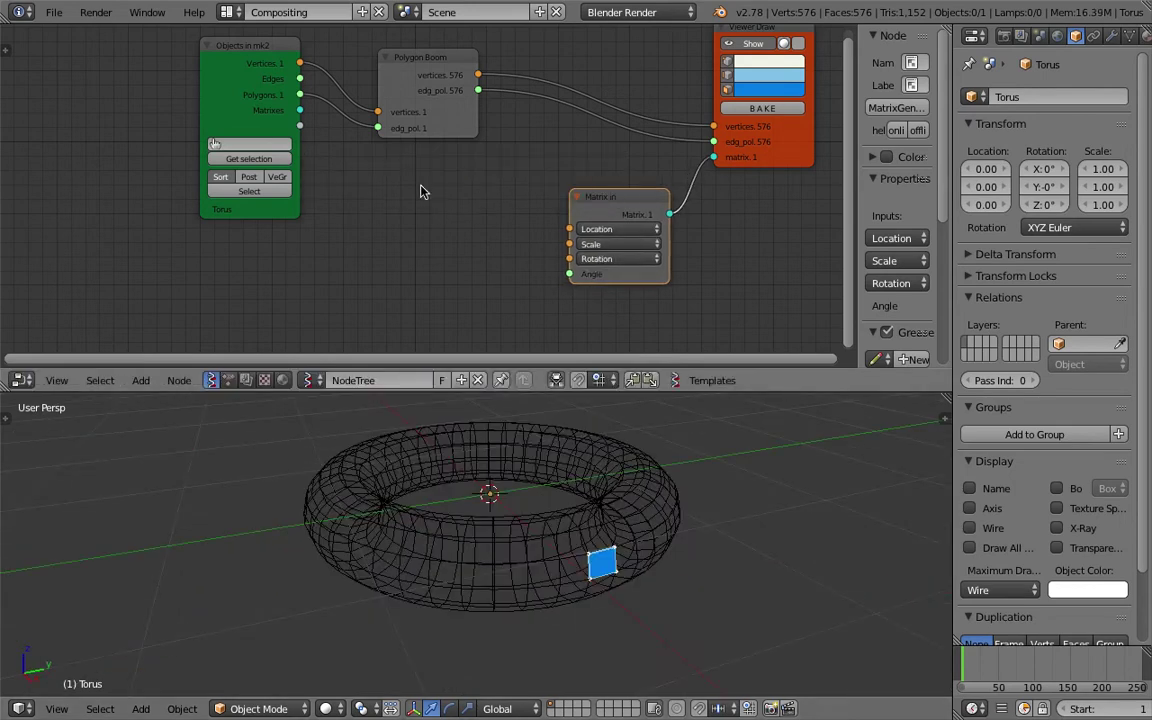
Step: Add a Centers polygons 3 node below the Polygon Boom node
{"action": "key", "text": "space"}
{"action": "type", "text": "center"}
{"action": "key", "text": "Down"}
{"action": "key", "text": "Return"}
{"action": "left_click", "coordinate": [421, 191]}
Step: Spread out the Objects in mk2, Polygon Boom and Centers polygons 3 nodes and save the file
{"action": "left_click_drag", "start_coordinate": [281, 62], "coordinate": [148, 78]}
{"action": "left_click_drag", "start_coordinate": [420, 57], "coordinate": [420, 292]}
{"action": "key", "text": "ctrl+s"}
{"action": "left_click", "coordinate": [255, 67]}
Step: Connect Polygon Boom's vertices and edg_pol outputs to the Vertices and Polygons inputs of Centers polygons 3
{"action": "left_click_drag", "start_coordinate": [342, 104], "coordinate": [421, 308]}
{"action": "scroll", "coordinate": [370, 275], "scroll_direction": "down", "scroll_amount": 1, "text": "shift"}
{"action": "left_click_drag", "start_coordinate": [471, 183], "coordinate": [453, 163]}
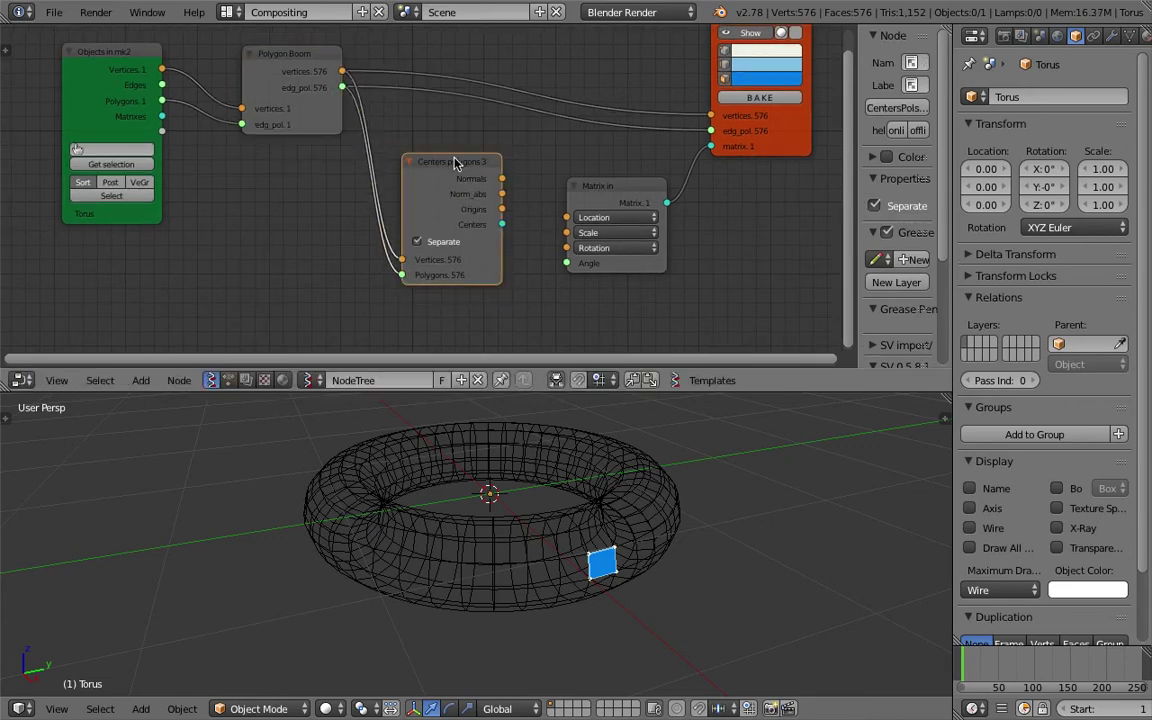
Step: Feed the Origins output of Centers polygons 3 into Matrix in's Location input and save the file
{"action": "left_click", "coordinate": [578, 187]}
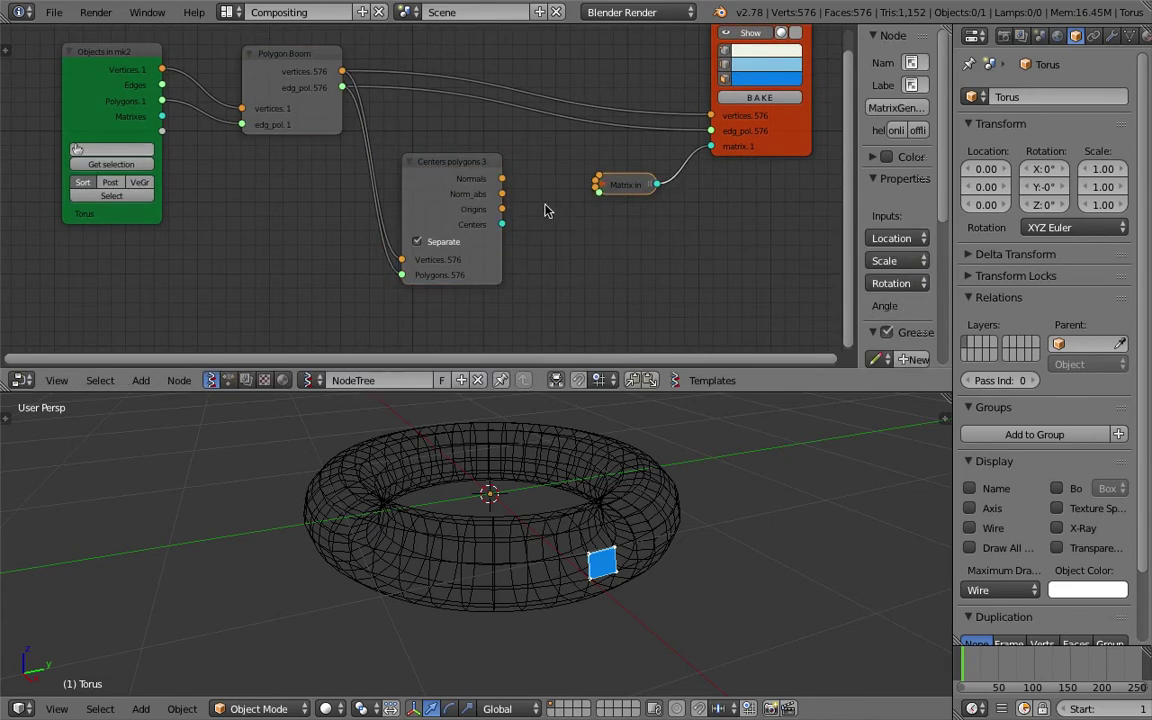
{"action": "left_click", "coordinate": [598, 184]}
{"action": "left_click_drag", "start_coordinate": [733, 154], "coordinate": [771, 147]}
{"action": "left_click_drag", "start_coordinate": [501, 209], "coordinate": [597, 217]}
{"action": "scroll", "coordinate": [600, 480], "scroll_direction": "down", "scroll_amount": 5}
{"action": "key", "text": "ctrl+s"}
{"action": "left_click", "coordinate": [610, 490]}
{"action": "mouse_move", "coordinate": [565, 572]}
{"action": "middle_mouse_down"}
{"action": "mouse_move", "coordinate": [512, 591]}
{"action": "mouse_move", "coordinate": [582, 588]}
{"action": "middle_mouse_up"}
Step: Feed the Norm_abs output of Centers polygons 3 into Matrix in's Location input instead
{"action": "left_click_drag", "start_coordinate": [449, 162], "coordinate": [594, 216]}
{"action": "scroll", "coordinate": [530, 485], "scroll_direction": "down", "scroll_amount": 4}
{"action": "scroll", "coordinate": [525, 493], "scroll_direction": "up", "scroll_amount": 4}
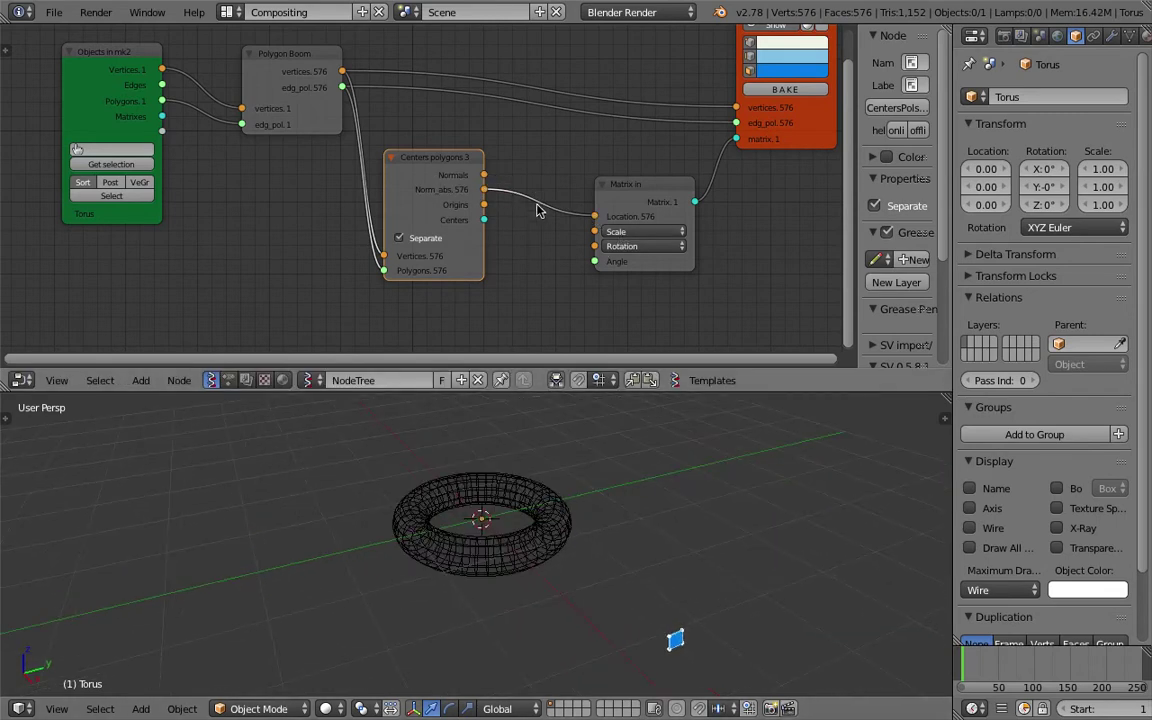
{"action": "left_click_drag", "start_coordinate": [621, 191], "coordinate": [633, 200]}
Step: Connect the Centers output directly to Viewer Draw's matrix input, save the file, and disconnect the Matrix in node
{"action": "left_click_drag", "start_coordinate": [484, 219], "coordinate": [736, 138]}
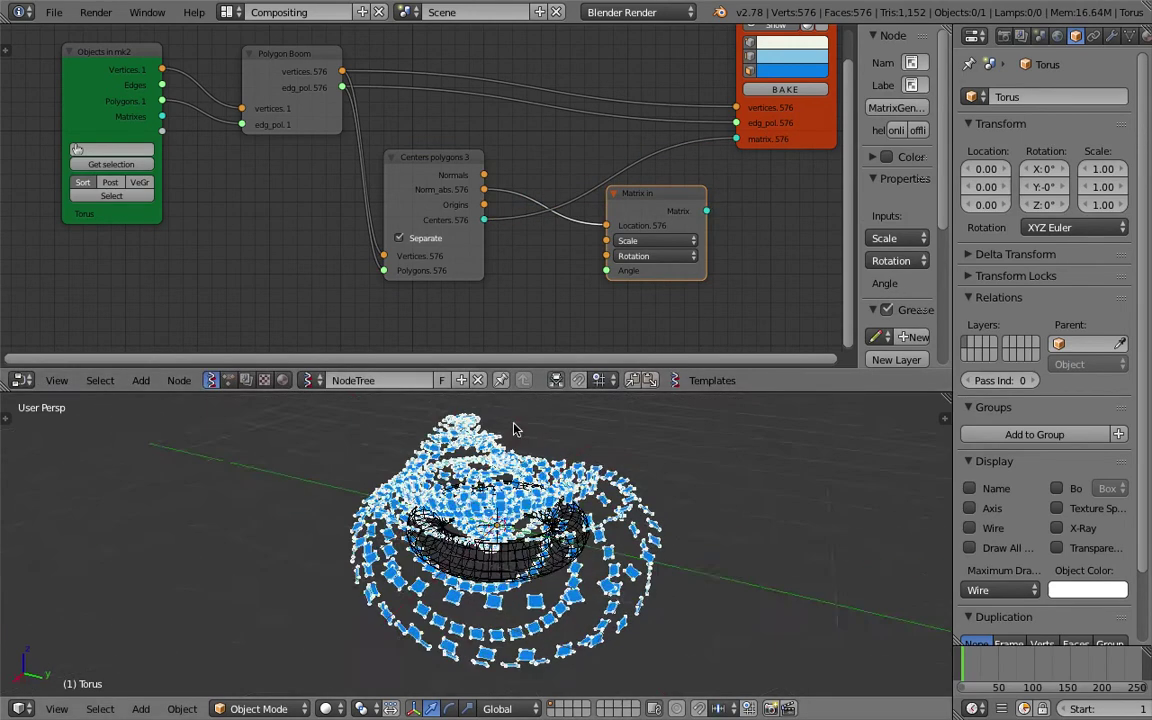
{"action": "middle_click_drag", "start_coordinate": [362, 470], "coordinate": [470, 455]}
{"action": "key", "text": "ctrl+s"}
{"action": "left_click", "coordinate": [523, 560]}
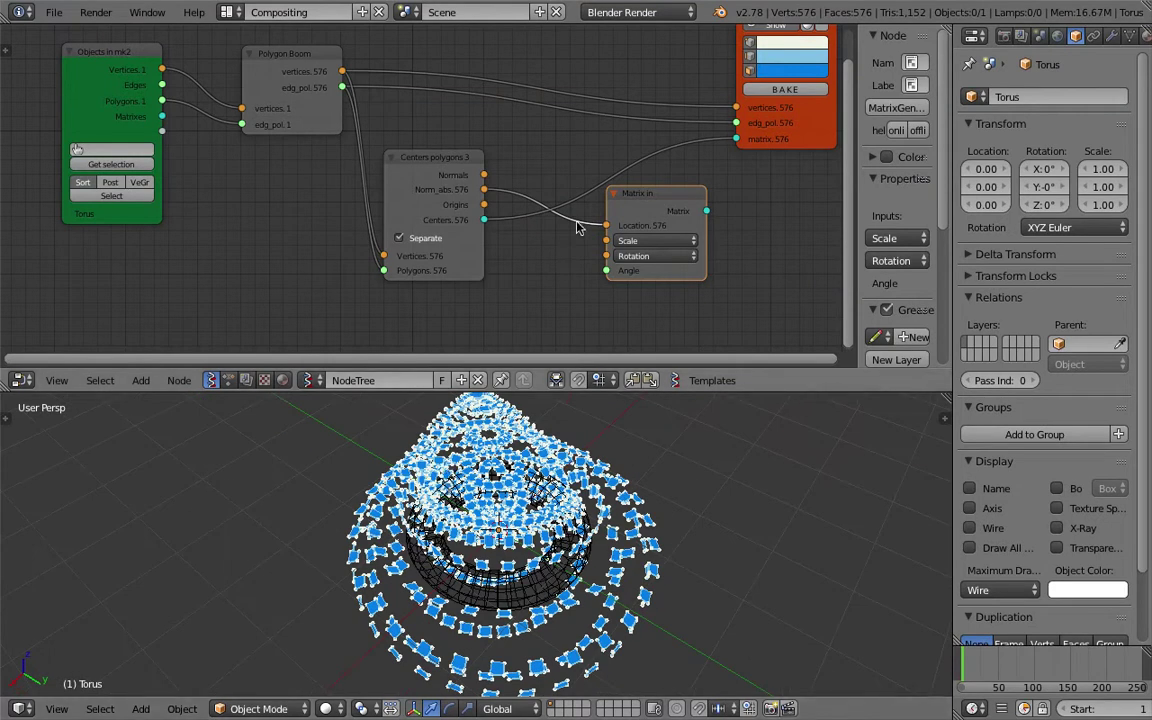
{"action": "left_click", "coordinate": [400, 238]}
{"action": "left_click_drag", "start_coordinate": [650, 203], "coordinate": [643, 221]}
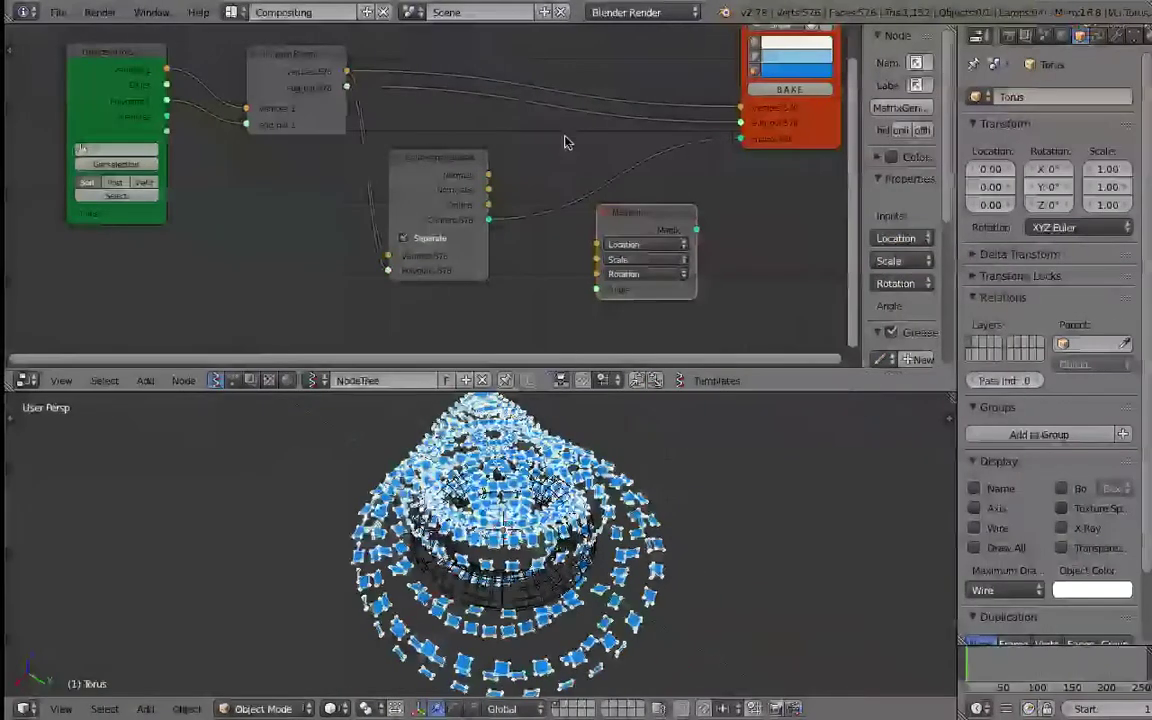
Step: Add a Move node above the existing links, save the file, and feed Polygon Boom's vertices into its vertices input
{"action": "middle_click_drag", "start_coordinate": [566, 141], "coordinate": [476, 237]}
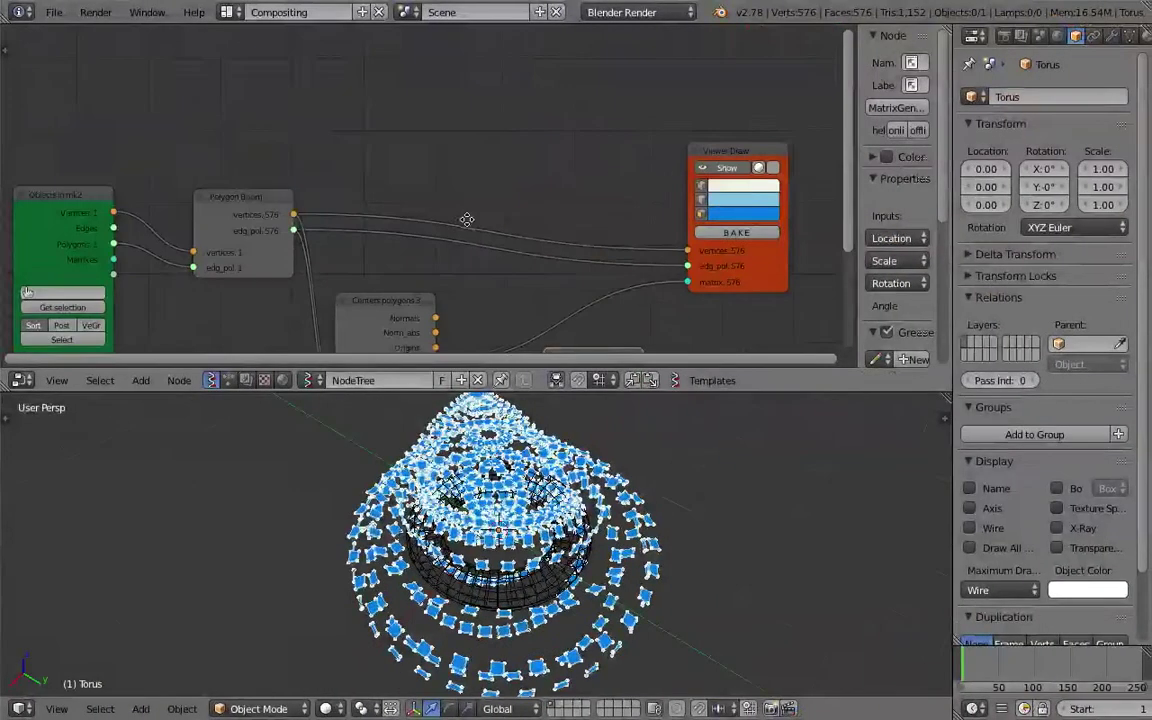
{"action": "key", "text": "shift+a"}
{"action": "left_click", "coordinate": [489, 138]}
{"action": "type", "text": "vector"}
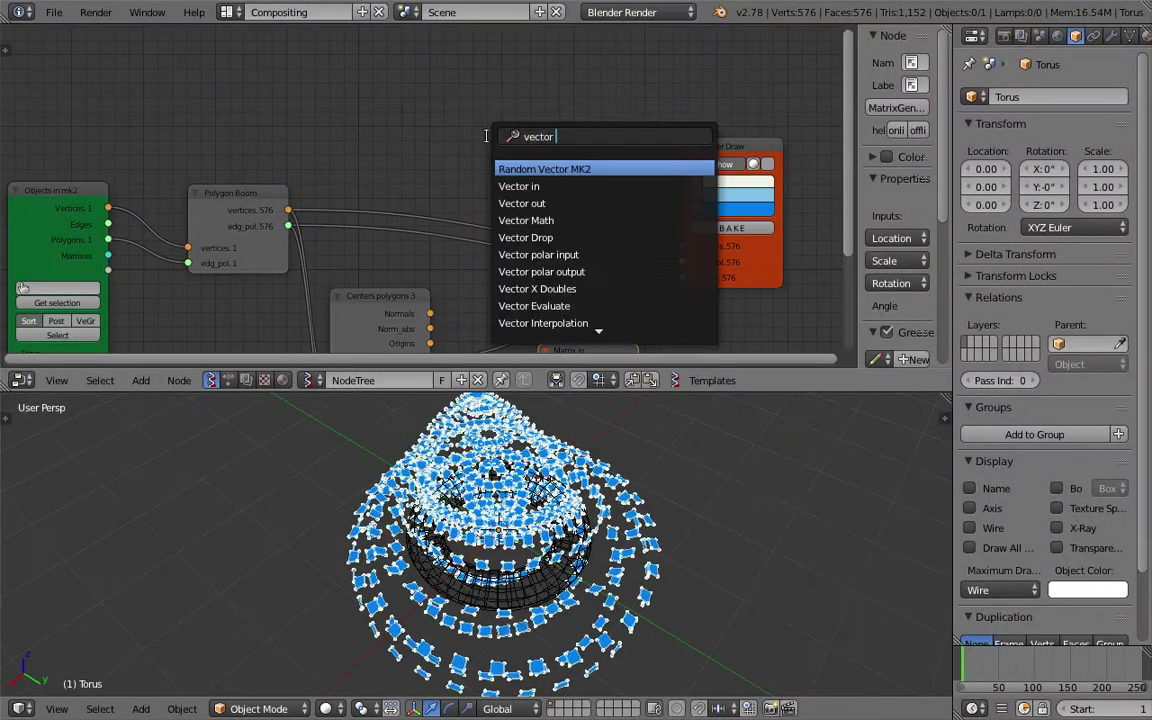
{"action": "type", "text": " movmov"}
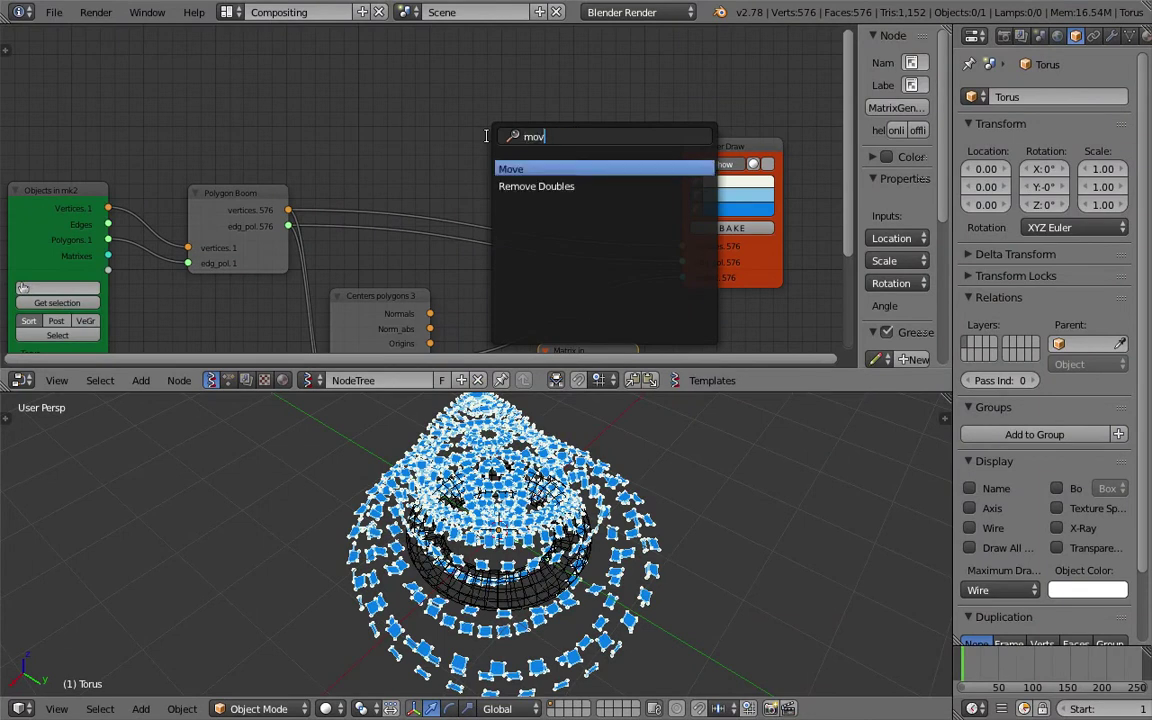
{"action": "type", "text": "e"}
{"action": "key", "text": "Return"}
{"action": "left_click", "coordinate": [489, 112]}
{"action": "key", "text": "ctrl+s"}
{"action": "left_click", "coordinate": [489, 111]}
{"action": "left_click_drag", "start_coordinate": [290, 211], "coordinate": [482, 151]}
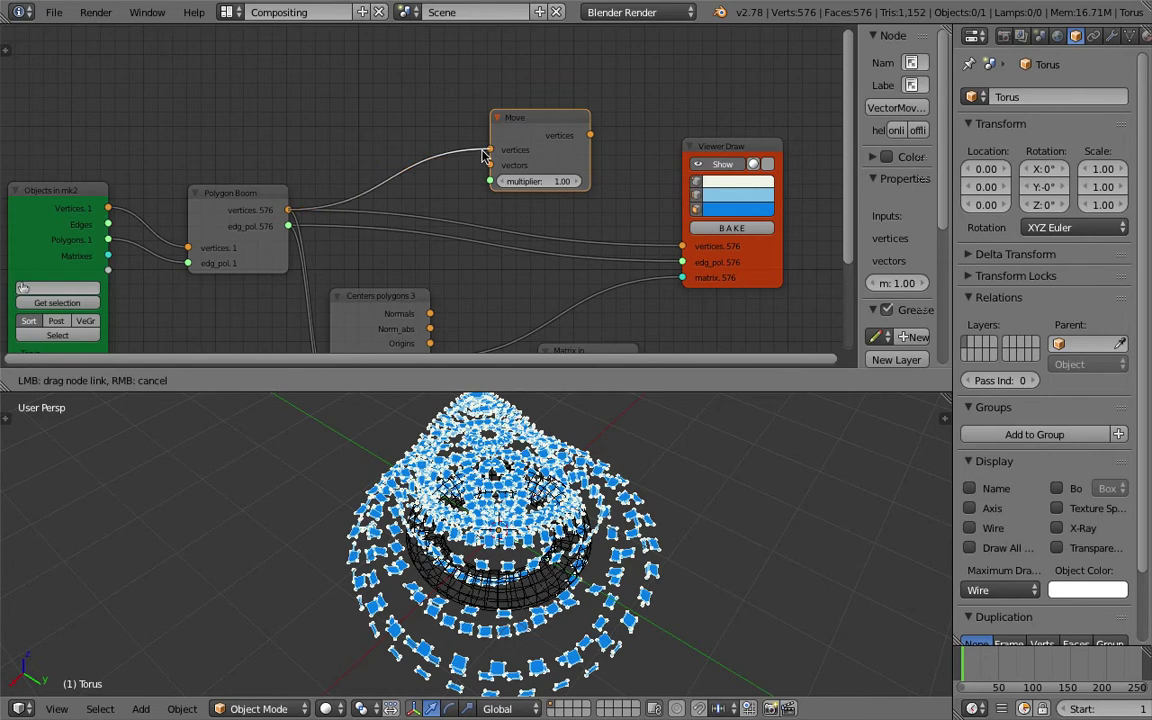
{"action": "left_click_drag", "start_coordinate": [556, 122], "coordinate": [598, 103]}
{"action": "middle_click_drag", "start_coordinate": [408, 113], "coordinate": [485, 107]}
{"action": "key", "text": "shift+a"}
{"action": "left_click", "coordinate": [453, 92]}
{"action": "type", "text": "vector n"}
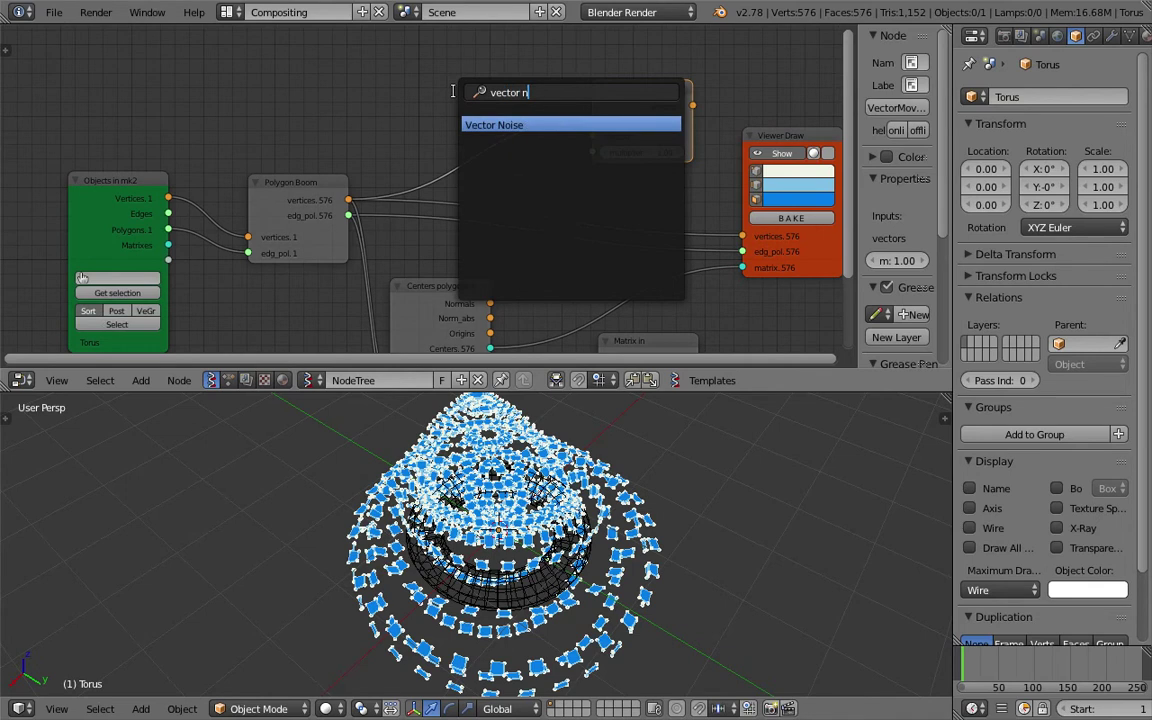
{"action": "key", "text": "Escape"}
Step: Move Centers polygons 3 closer to the other nodes and feed its Normals output into Move's vectors input
{"action": "middle_click_drag", "start_coordinate": [349, 138], "coordinate": [351, 99]}
{"action": "left_click_drag", "start_coordinate": [440, 247], "coordinate": [440, 207]}
{"action": "scroll", "coordinate": [440, 207], "scroll_direction": "left", "scroll_amount": 5, "text": "ctrl"}
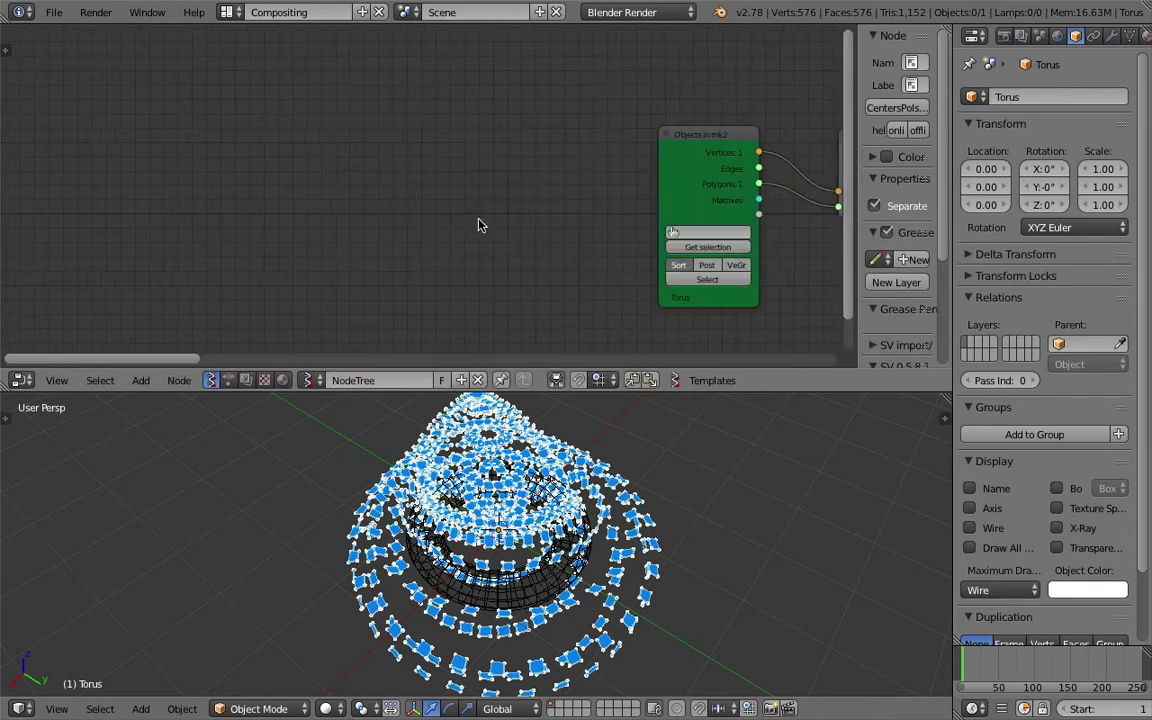
{"action": "scroll", "coordinate": [430, 196], "scroll_direction": "right", "scroll_amount": 3, "text": "ctrl"}
{"action": "scroll", "coordinate": [380, 191], "scroll_direction": "right", "scroll_amount": 3, "text": "ctrl"}
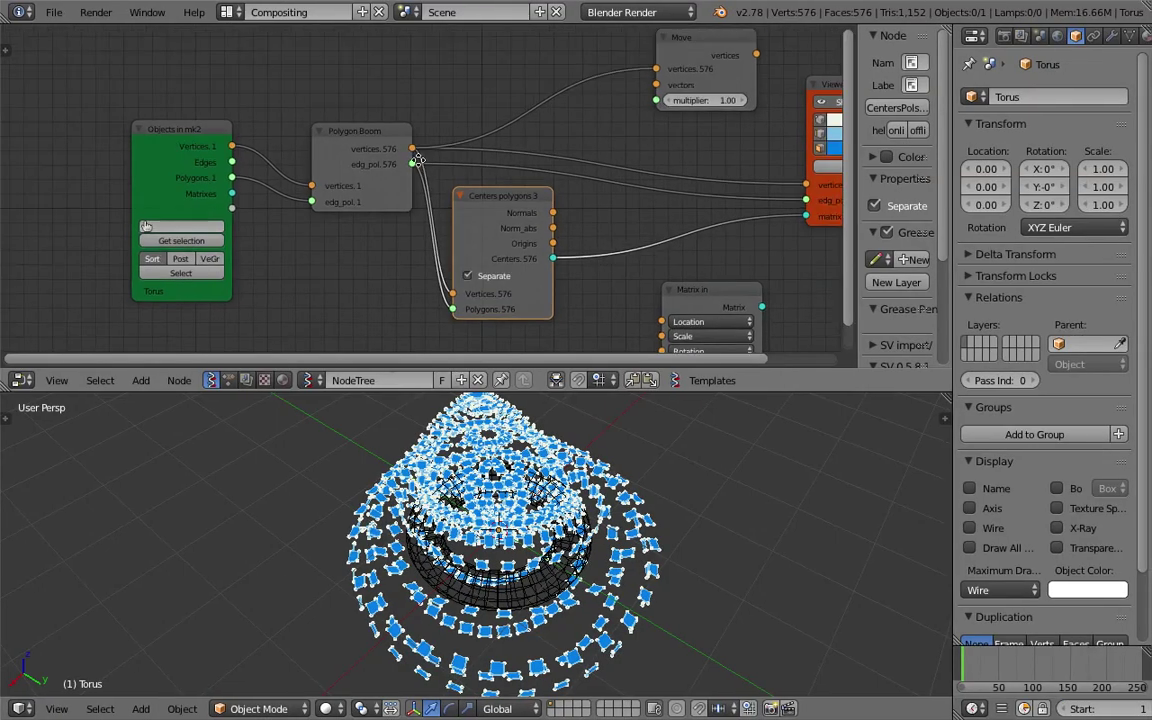
{"action": "middle_click_drag", "start_coordinate": [418, 160], "coordinate": [414, 161]}
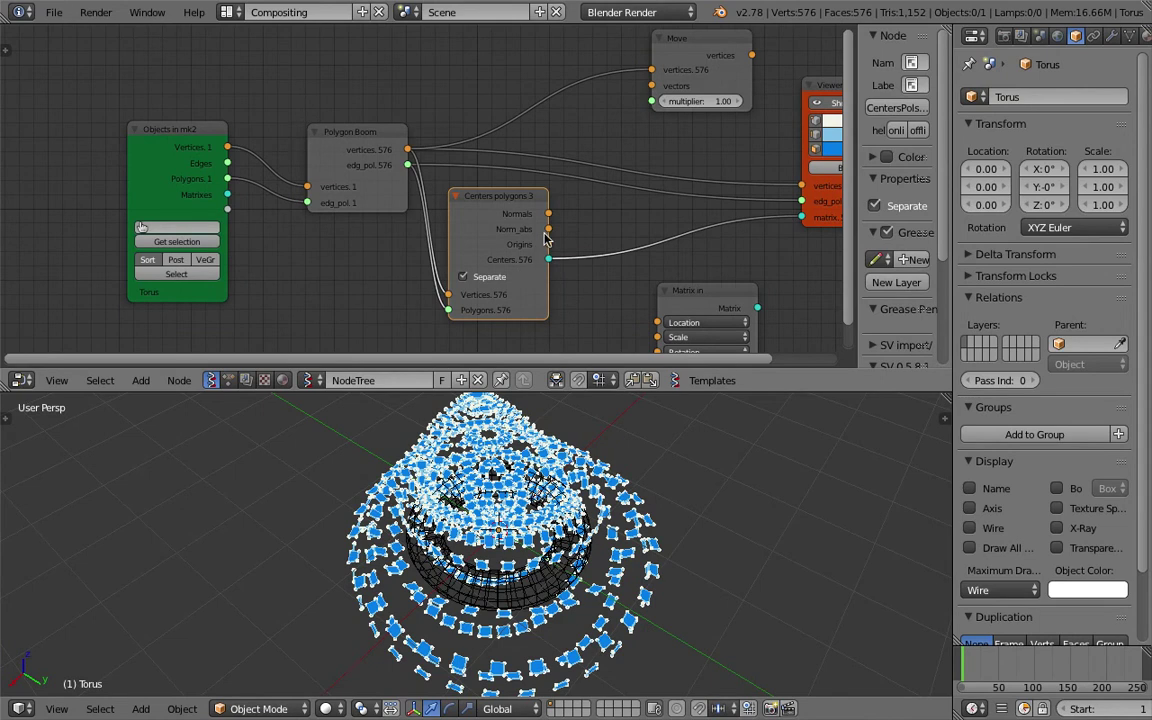
{"action": "middle_click_drag", "start_coordinate": [545, 237], "coordinate": [520, 257]}
{"action": "left_click_drag", "start_coordinate": [510, 241], "coordinate": [613, 112]}
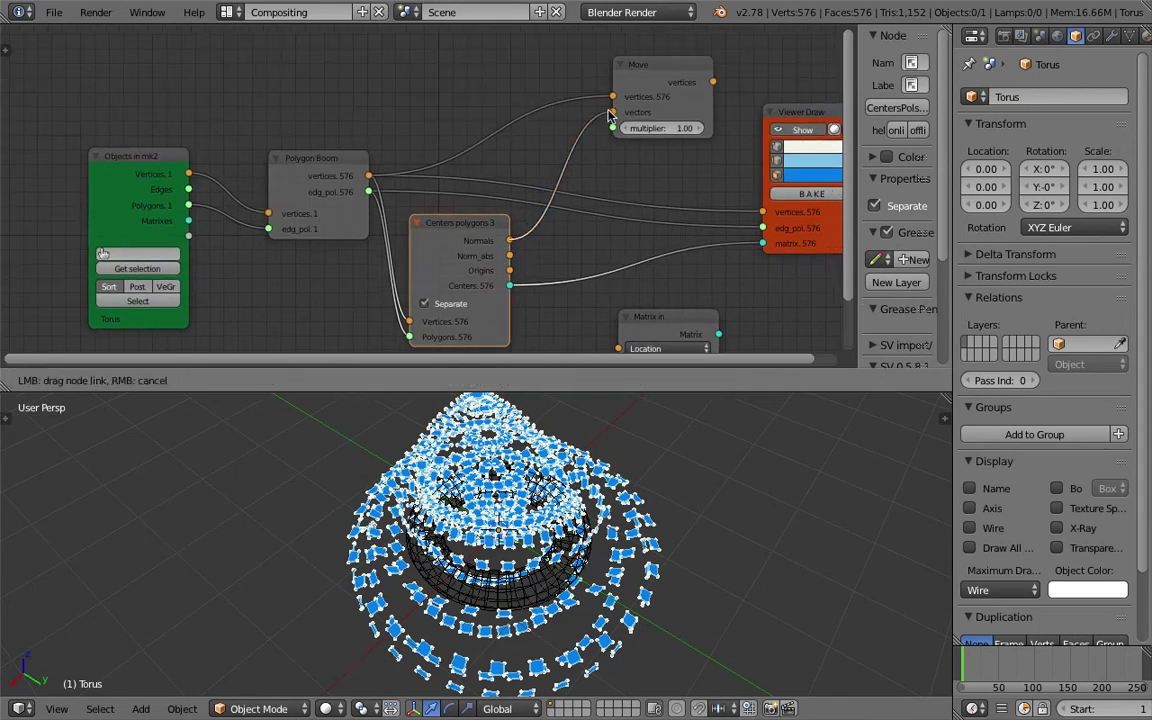
{"action": "middle_click_drag", "start_coordinate": [437, 174], "coordinate": [424, 170]}
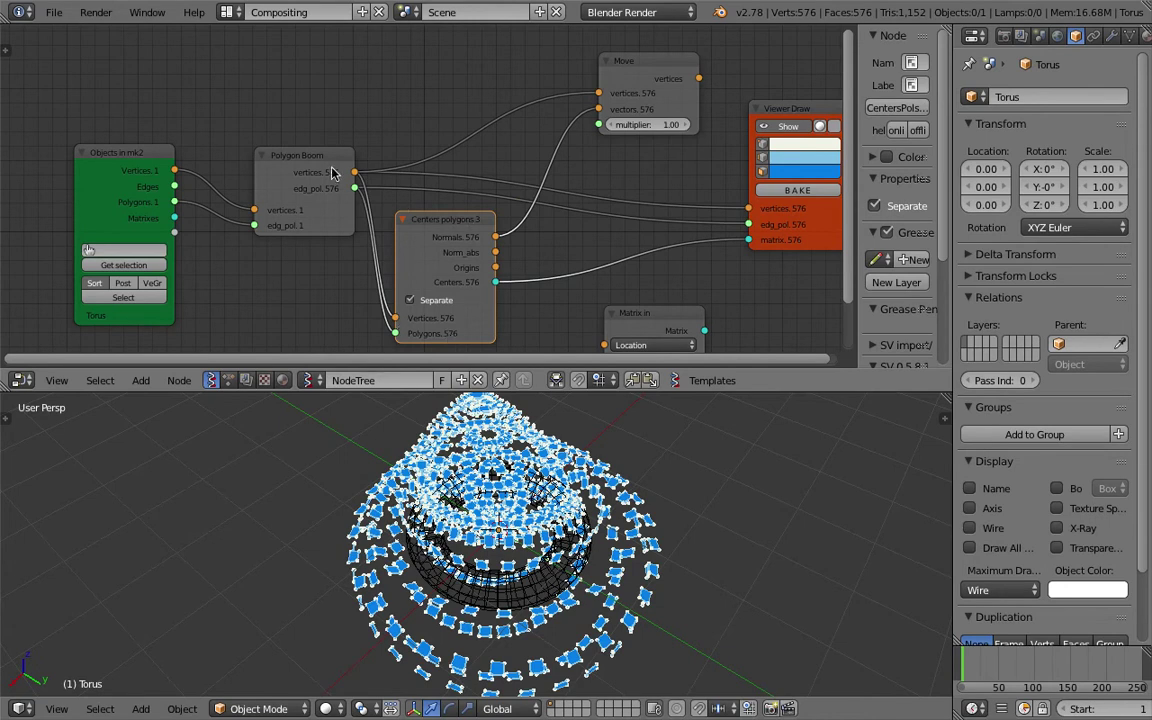
Step: Space out Polygon Boom and Viewer Draw, and feed Move's vertices output into Viewer Draw's vertices input
{"action": "left_click_drag", "start_coordinate": [281, 155], "coordinate": [254, 156]}
{"action": "mouse_move", "coordinate": [520, 525]}
{"action": "middle_mouse_down"}
{"action": "mouse_move", "coordinate": [565, 548]}
{"action": "mouse_move", "coordinate": [505, 520]}
{"action": "middle_mouse_up"}
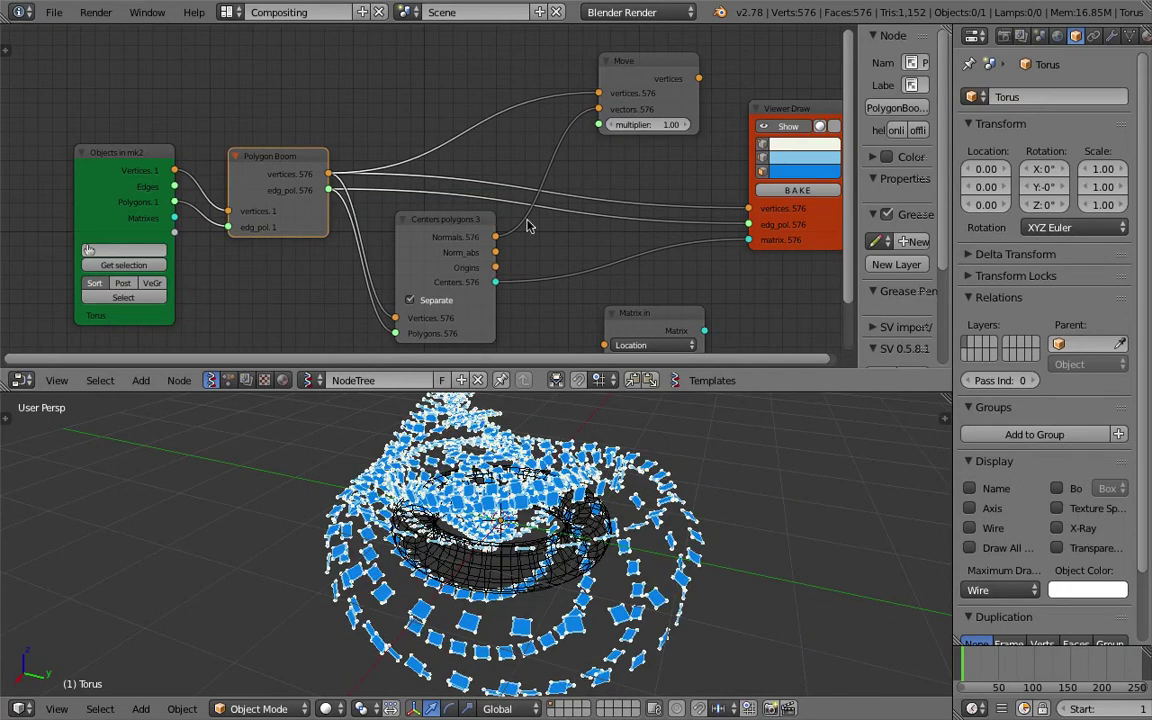
{"action": "middle_click_drag", "start_coordinate": [609, 161], "coordinate": [598, 153]}
{"action": "left_click_drag", "start_coordinate": [711, 124], "coordinate": [735, 97]}
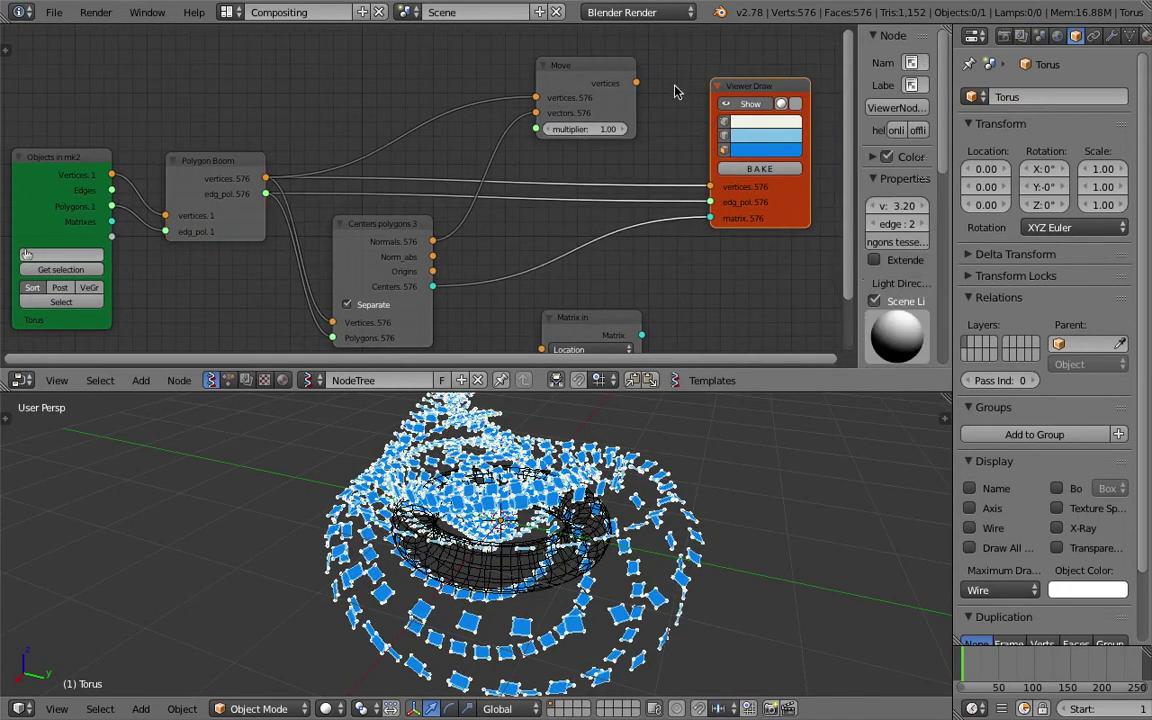
{"action": "left_click_drag", "start_coordinate": [637, 83], "coordinate": [712, 185]}
{"action": "middle_click_drag", "start_coordinate": [603, 545], "coordinate": [640, 528]}
Step: Cut the link from Centers polygons 3 to Viewer Draw's matrix input and save the file
{"action": "middle_click_drag", "start_coordinate": [631, 250], "coordinate": [628, 180]}
{"action": "right_click_drag", "start_coordinate": [577, 191], "coordinate": [600, 222], "text": "ctrl"}
{"action": "middle_click_drag", "start_coordinate": [600, 222], "coordinate": [595, 228]}
{"action": "key", "text": "ctrl+s"}
Step: Set the Move node's multiplier to 0.25
{"action": "left_click_drag", "start_coordinate": [560, 96], "coordinate": [686, 384]}
{"action": "middle_click_drag", "start_coordinate": [660, 420], "coordinate": [600, 445]}
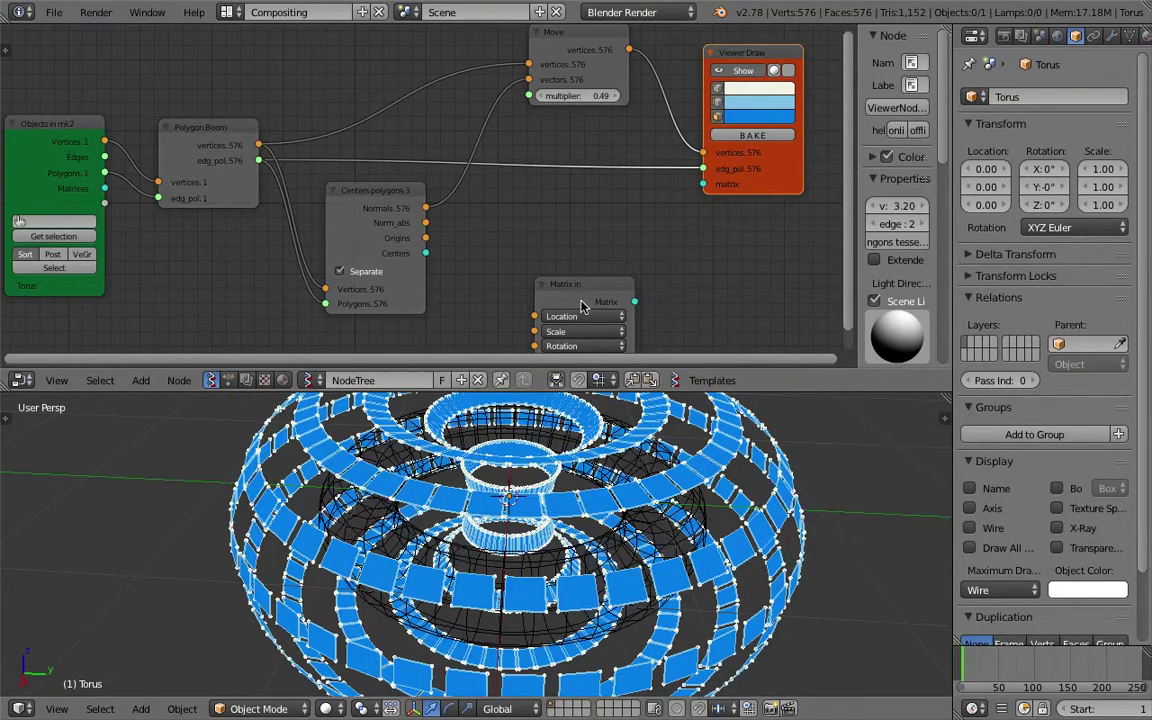
{"action": "left_click_drag", "start_coordinate": [526, 92], "coordinate": [446, 92]}
Step: Save the file as a new version named polygon_morphing_002.blend on the Desktop
{"action": "left_click", "coordinate": [53, 12]}
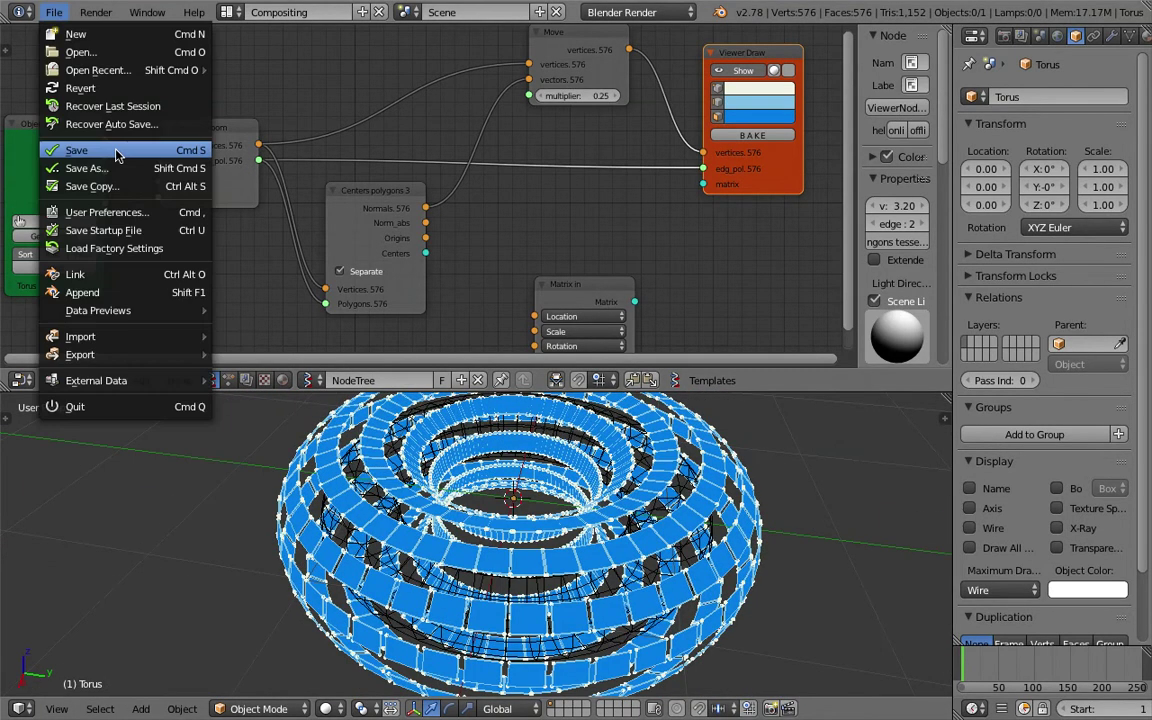
{"action": "left_click", "coordinate": [90, 172]}
{"action": "left_click", "coordinate": [1020, 80]}
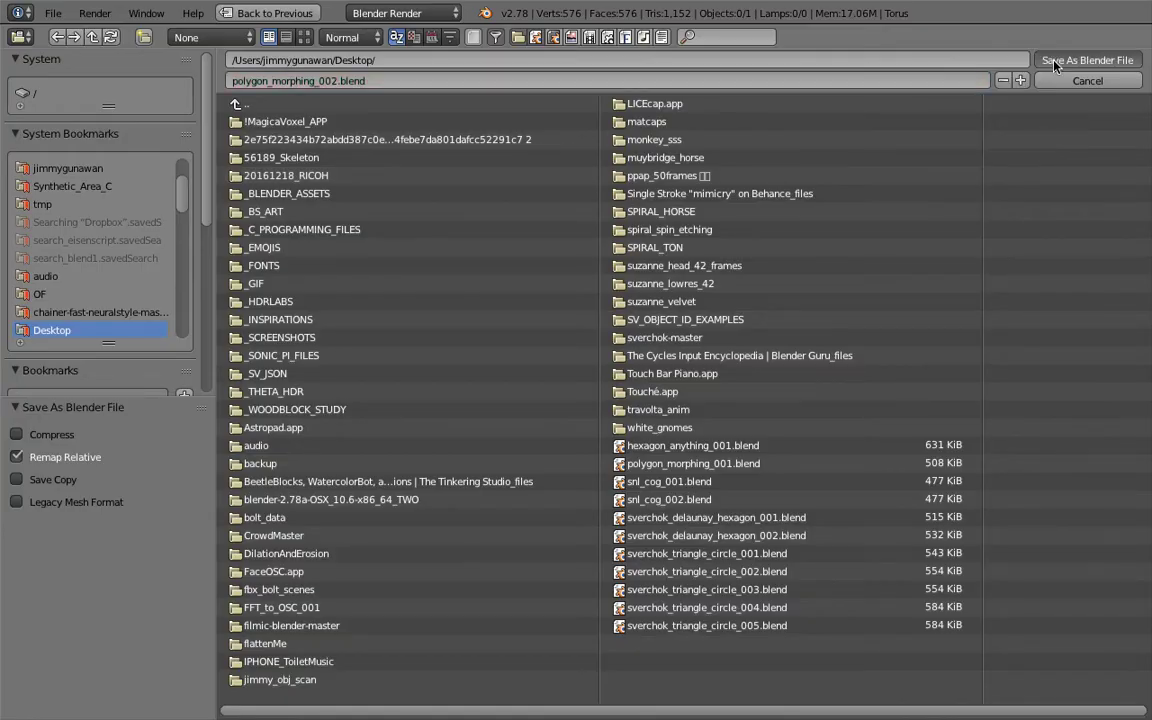
{"action": "left_click", "coordinate": [1075, 60]}
Step: Widen the node editor and 3D view by narrowing the properties area, and select the torus
{"action": "left_click_drag", "start_coordinate": [858, 178], "coordinate": [882, 182]}
{"action": "middle_click_drag", "start_coordinate": [864, 198], "coordinate": [851, 221]}
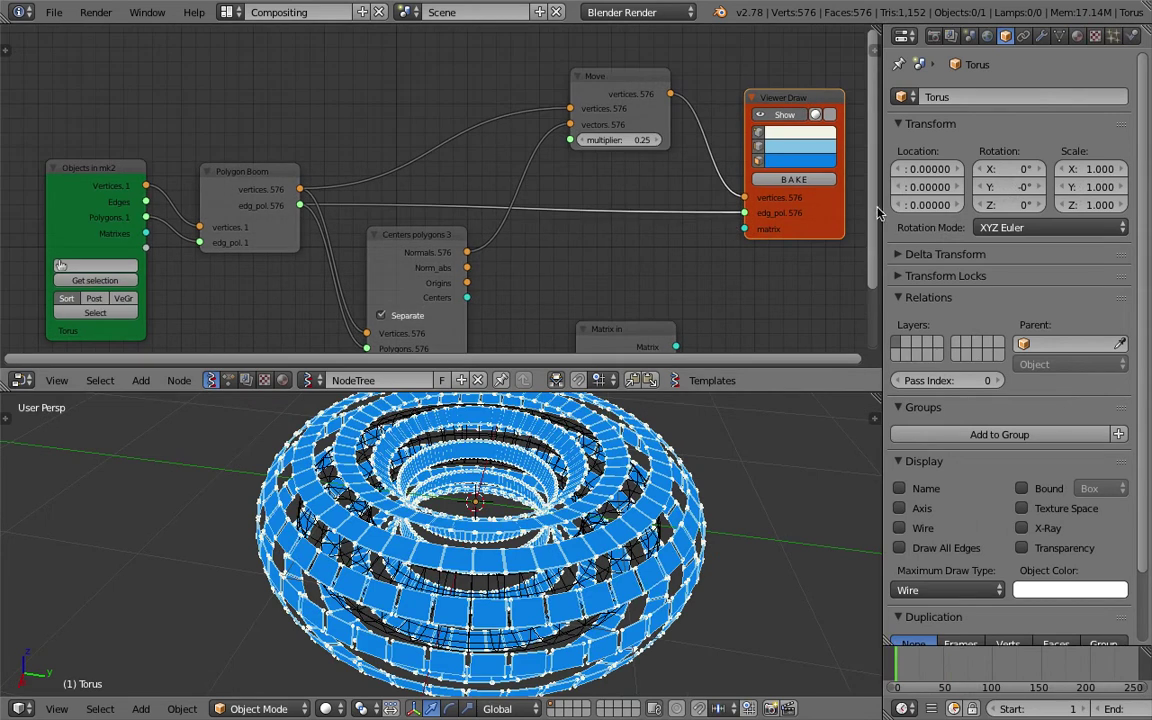
{"action": "left_click_drag", "start_coordinate": [879, 203], "coordinate": [911, 203]}
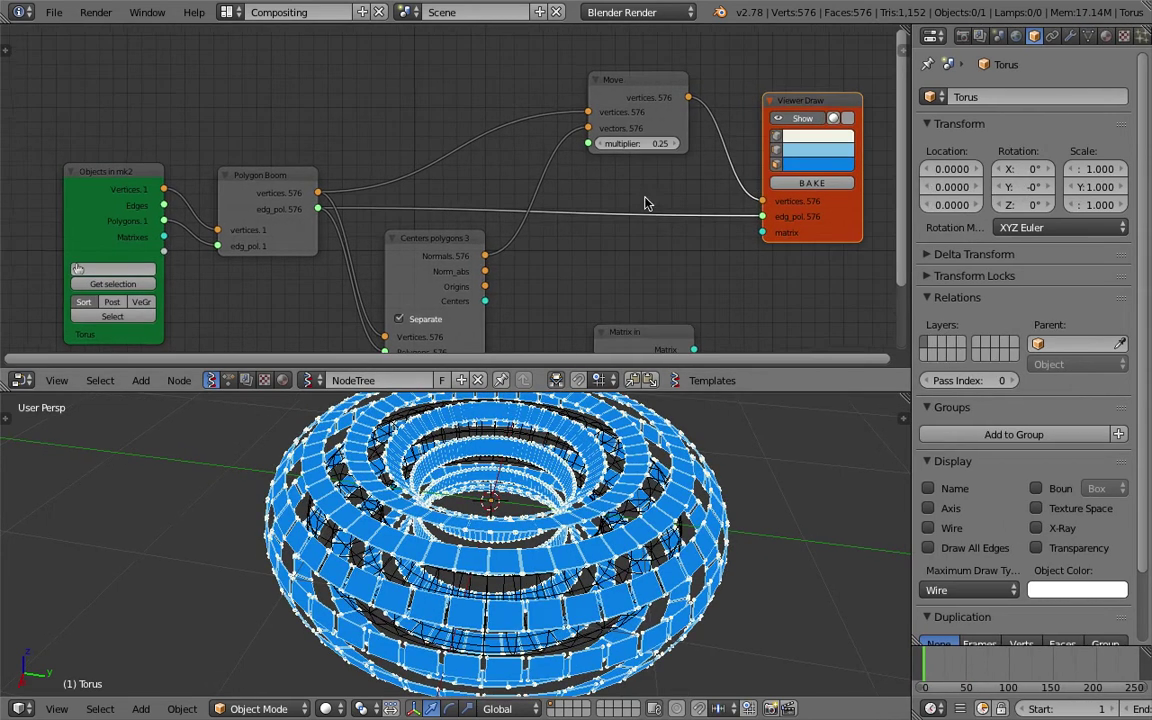
{"action": "scroll", "coordinate": [645, 537], "scroll_direction": "down", "scroll_amount": 2}
{"action": "scroll", "coordinate": [613, 517], "scroll_direction": "down", "scroll_amount": 3}
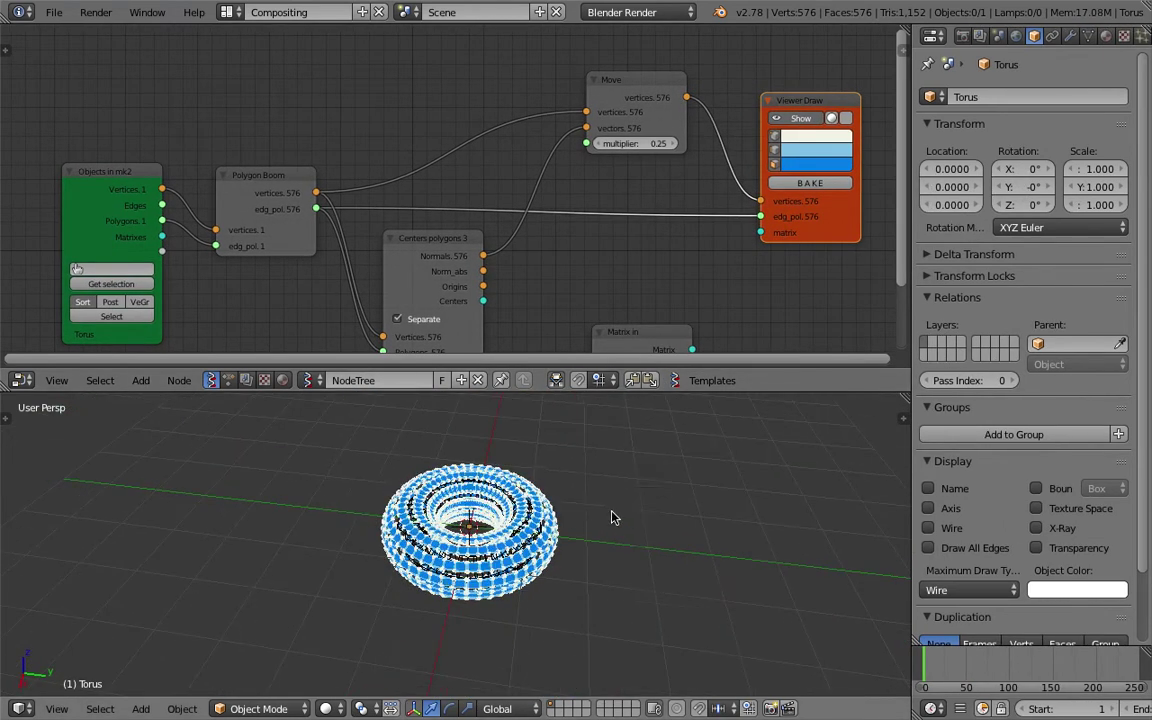
{"action": "right_click", "coordinate": [540, 535]}
{"action": "scroll", "coordinate": [540, 535], "scroll_direction": "up", "scroll_amount": 3}
{"action": "scroll", "coordinate": [545, 538], "scroll_direction": "up", "scroll_amount": 1}
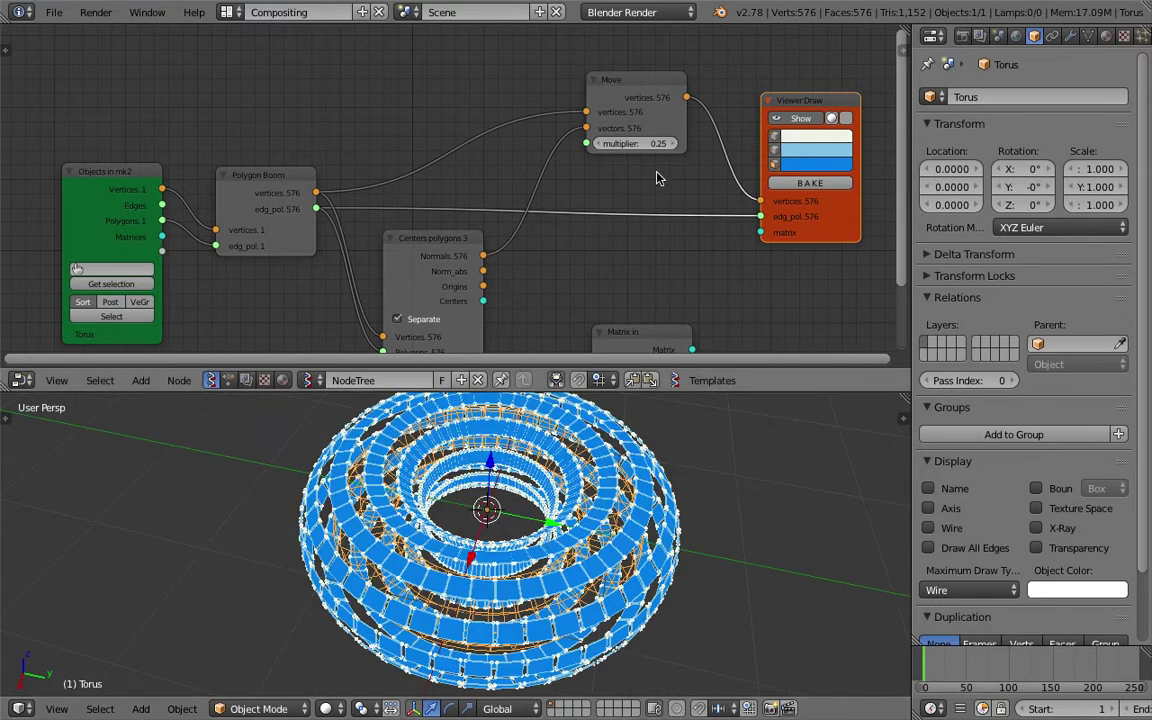
Step: Reposition the Polygon Boom, Objects in mk2 and Centers polygons 3 nodes for a clearer layout
{"action": "left_click_drag", "start_coordinate": [279, 175], "coordinate": [308, 139]}
{"action": "left_click_drag", "start_coordinate": [137, 170], "coordinate": [149, 149]}
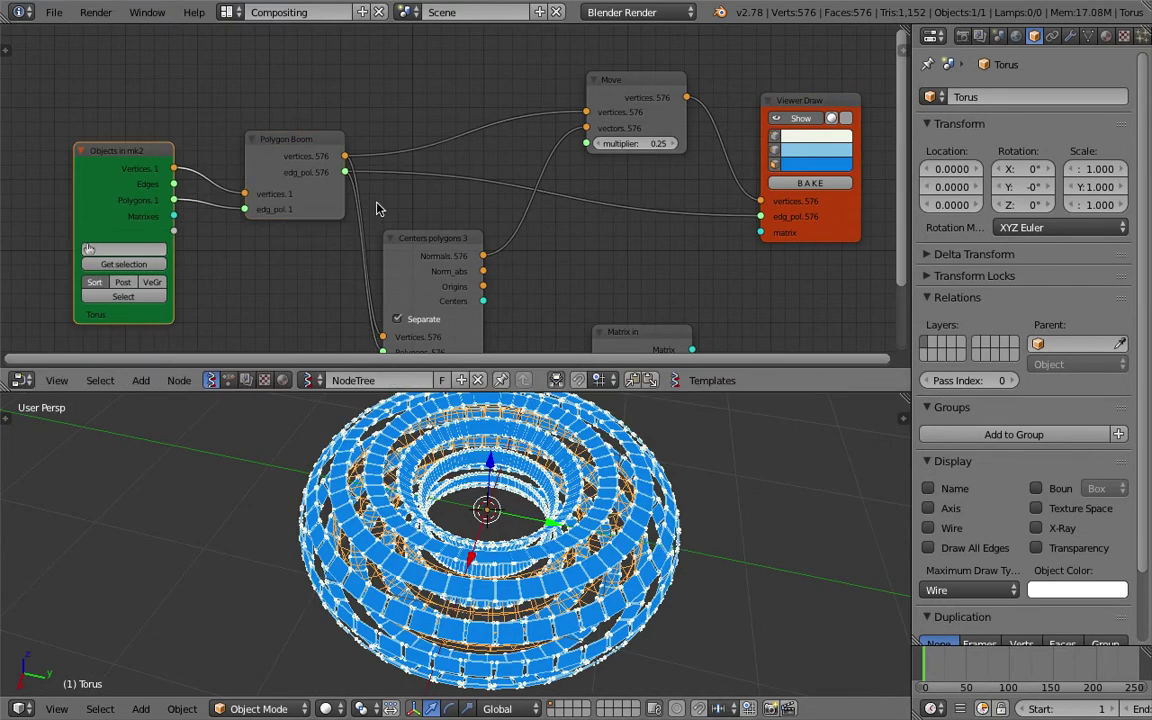
{"action": "left_click_drag", "start_coordinate": [437, 248], "coordinate": [449, 247]}
{"action": "middle_click_drag", "start_coordinate": [628, 468], "coordinate": [566, 454]}
{"action": "left_click", "coordinate": [449, 218]}
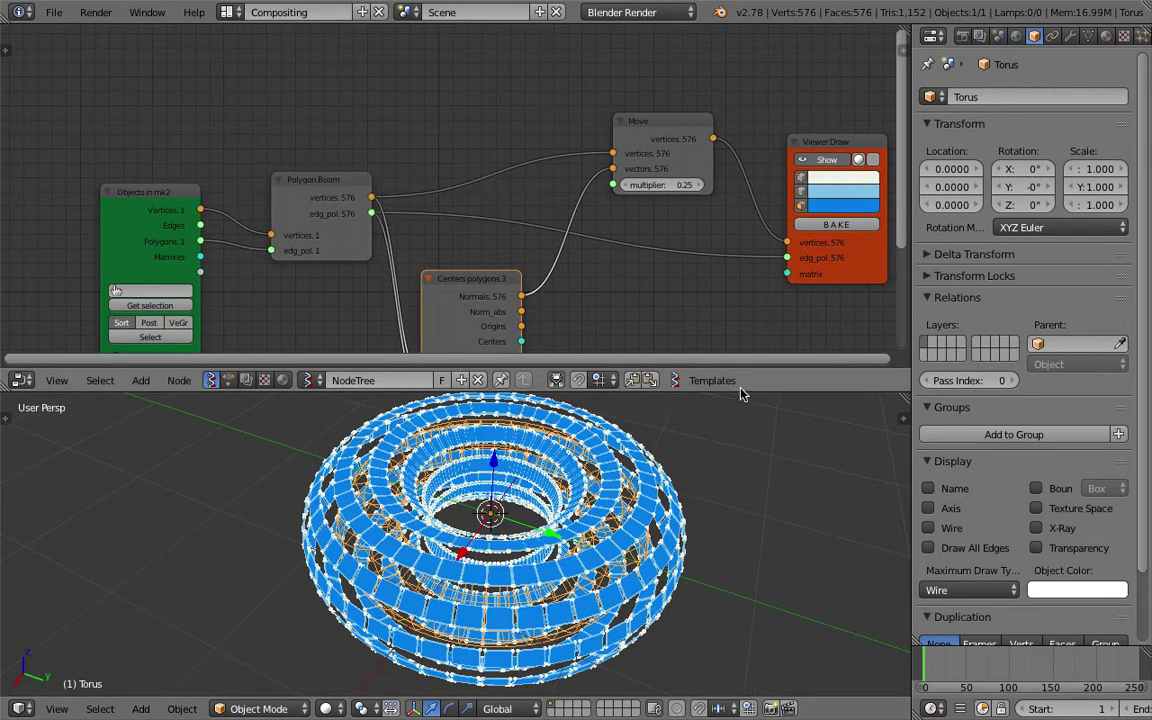
Step: Enlarge the node editor and move the Objects in mk2 and Viewer Draw nodes away from the others
{"action": "left_click_drag", "start_coordinate": [741, 394], "coordinate": [741, 469]}
{"action": "left_click_drag", "start_coordinate": [911, 322], "coordinate": [937, 323]}
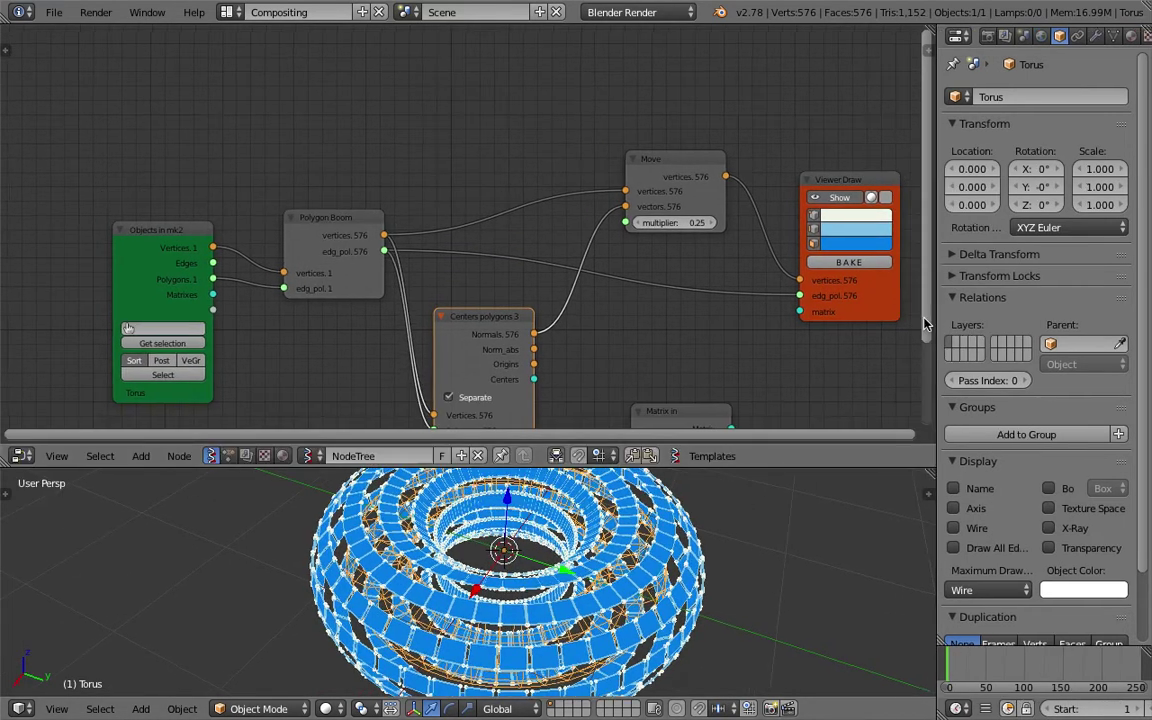
{"action": "middle_click_drag", "start_coordinate": [459, 340], "coordinate": [453, 300]}
{"action": "left_click_drag", "start_coordinate": [150, 190], "coordinate": [96, 76]}
{"action": "middle_click_drag", "start_coordinate": [737, 162], "coordinate": [742, 192]}
{"action": "left_click_drag", "start_coordinate": [854, 170], "coordinate": [853, 199]}
Step: Add a Viewer BMeshMK2 node above Polygon Boom
{"action": "middle_click_drag", "start_coordinate": [416, 67], "coordinate": [418, 112]}
{"action": "key", "text": "shift+a"}
{"action": "left_click", "coordinate": [417, 117]}
{"action": "type", "text": "bm"}
{"action": "key", "text": "Down"}
{"action": "key", "text": "Down"}
{"action": "key", "text": "Down"}
{"action": "key", "text": "Up"}
{"action": "key", "text": "Up"}
{"action": "key", "text": "Up"}
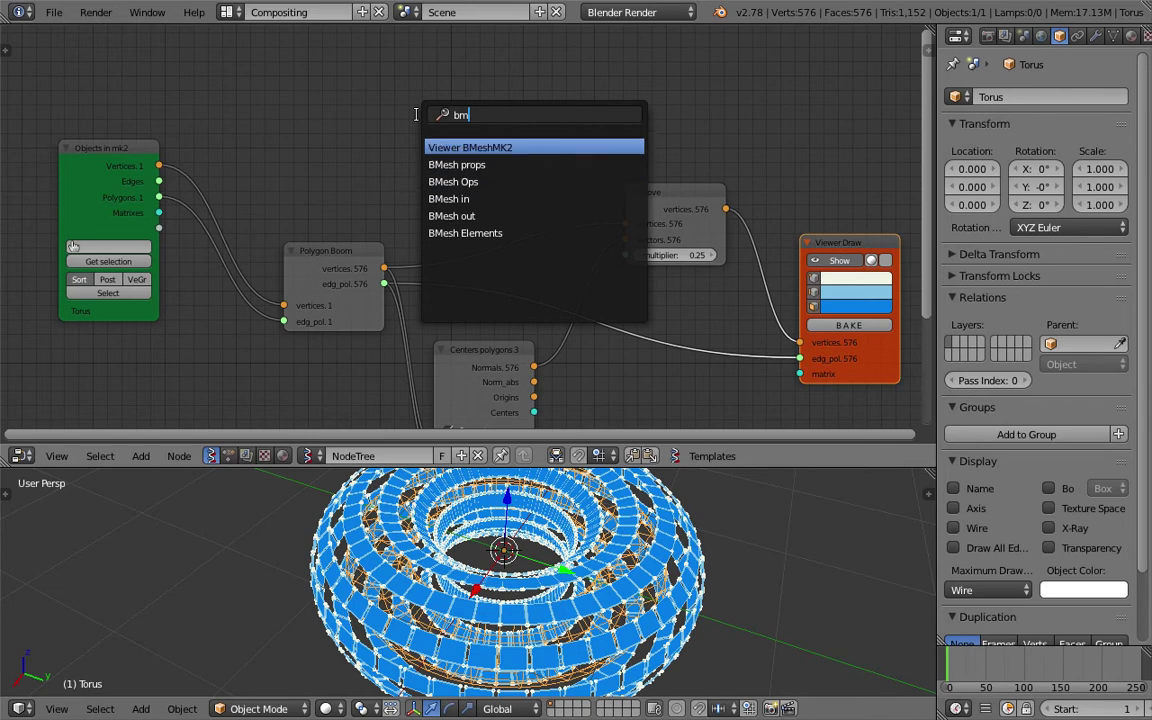
{"action": "key", "text": "Return"}
{"action": "left_click", "coordinate": [340, 40]}
Step: Feed Objects in mk2's Vertices output into Viewer BMeshMK2's vertices input and move the viewer away from Polygon Boom
{"action": "left_click_drag", "start_coordinate": [159, 165], "coordinate": [170, 167]}
{"action": "left_click_drag", "start_coordinate": [393, 186], "coordinate": [375, 172]}
{"action": "key", "text": "g"}
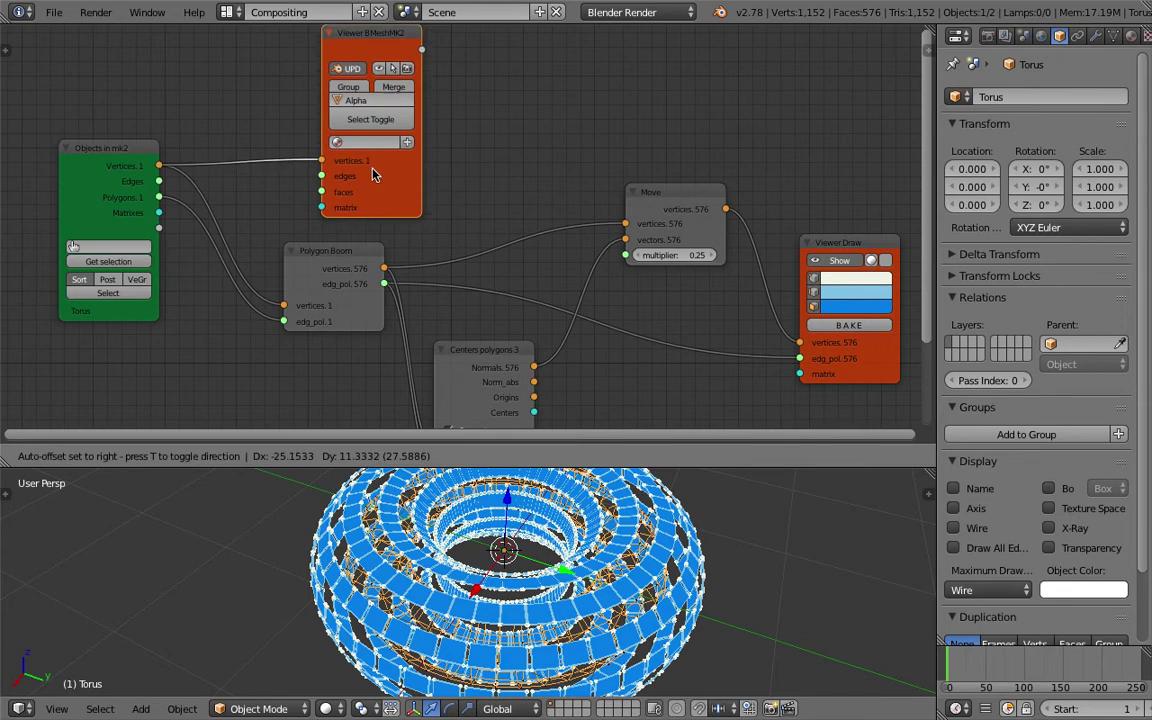
{"action": "left_click", "coordinate": [538, 148]}
Step: Feed Polygon Boom's vertices output into Viewer BMeshMK2's vertices input instead
{"action": "left_click_drag", "start_coordinate": [384, 268], "coordinate": [408, 228]}
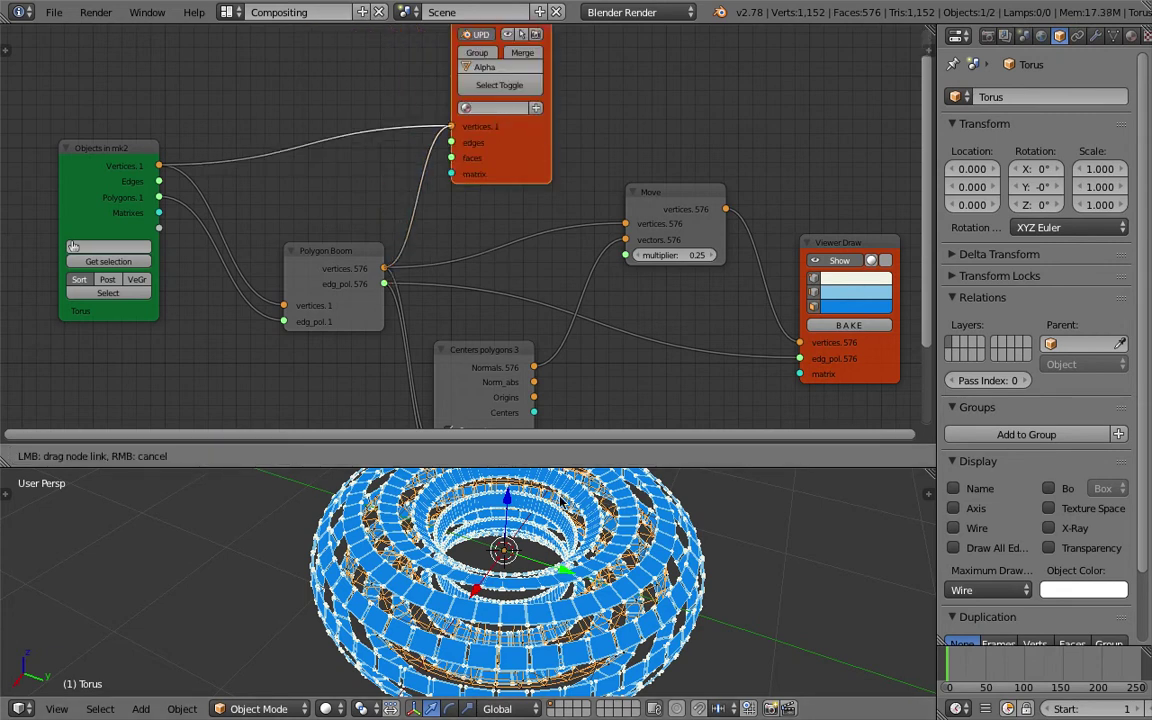
{"action": "left_click_drag", "start_coordinate": [451, 126], "coordinate": [451, 126]}
{"action": "middle_click_drag", "start_coordinate": [596, 533], "coordinate": [592, 541]}
Step: Feed the Origins output of Centers polygons 3 into Viewer BMeshMK2's vertices input and turn off Viewer Draw's display
{"action": "left_click_drag", "start_coordinate": [308, 250], "coordinate": [246, 202]}
{"action": "middle_click_drag", "start_coordinate": [424, 313], "coordinate": [391, 280]}
{"action": "left_click_drag", "start_coordinate": [442, 313], "coordinate": [530, 138]}
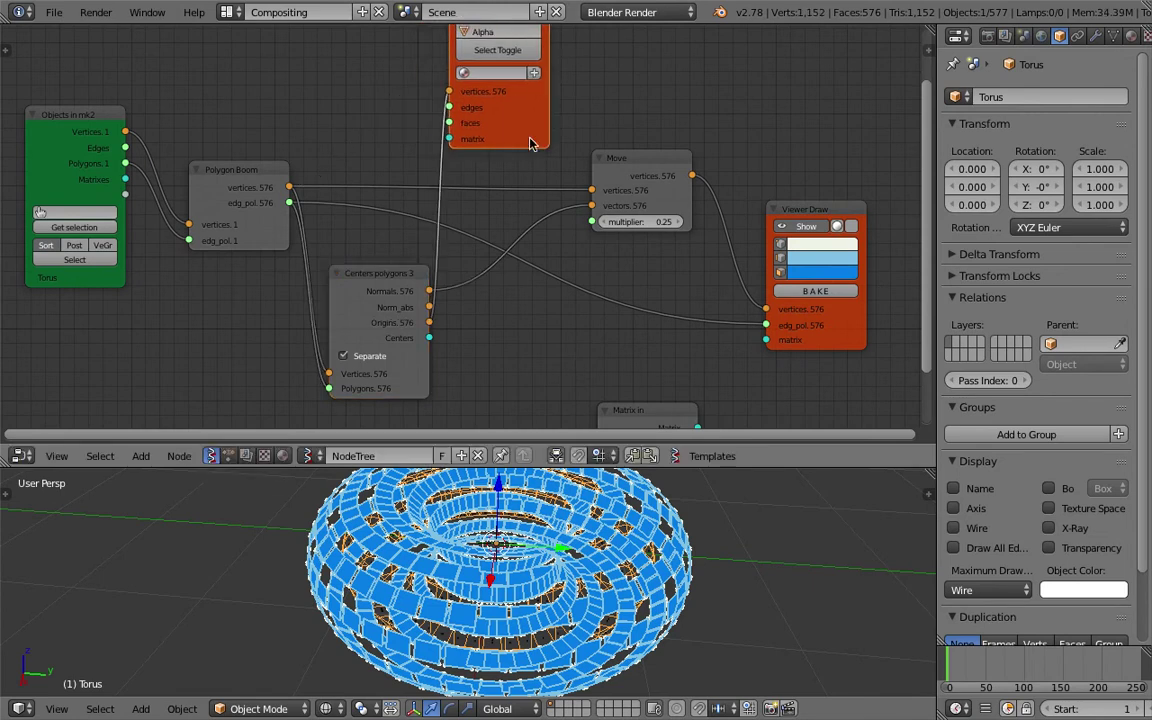
{"action": "left_click", "coordinate": [795, 225]}
Step: Select several of the generated point objects on the torus to inspect them
{"action": "right_click", "coordinate": [543, 616]}
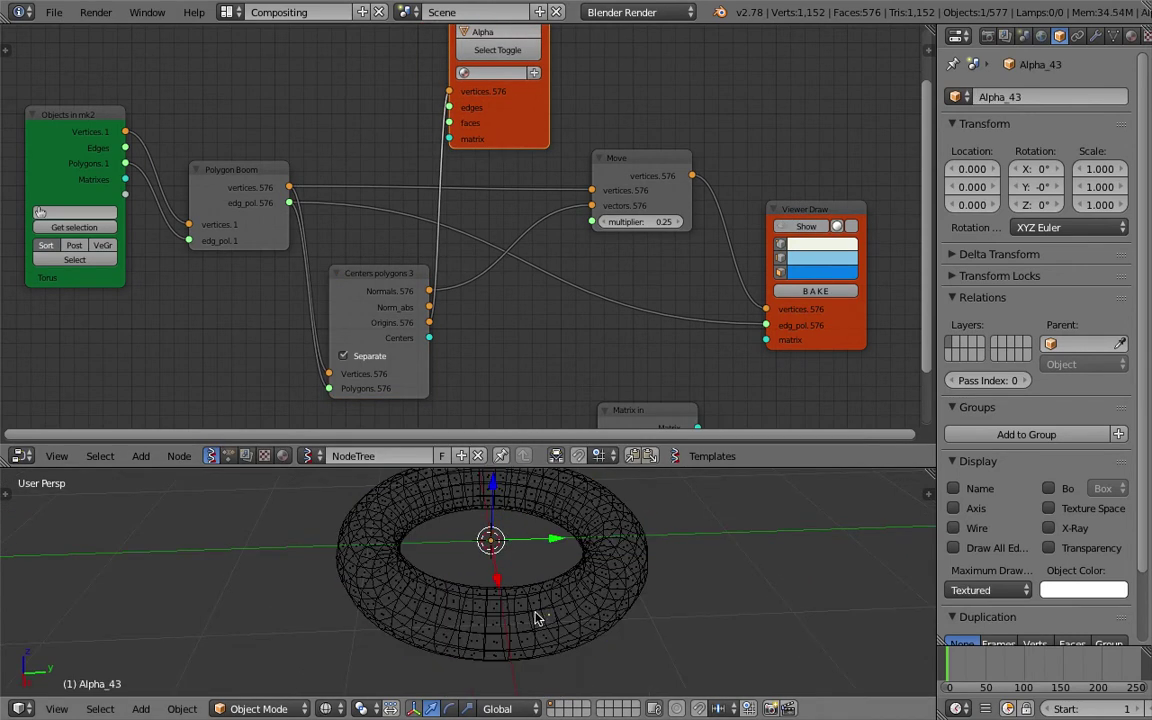
{"action": "right_click", "coordinate": [538, 615]}
{"action": "right_click", "coordinate": [535, 617]}
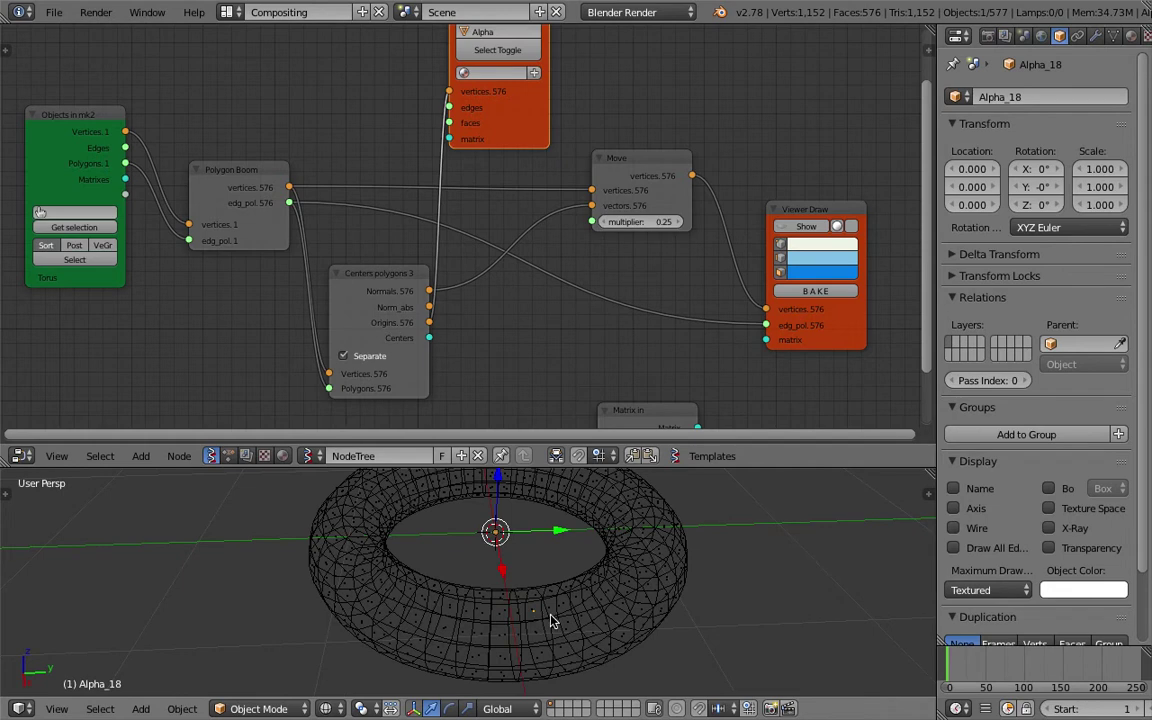
{"action": "middle_click_drag", "start_coordinate": [551, 615], "coordinate": [540, 617]}
Step: Enable Merge on Viewer BMeshMK2 and select the merged point object on the torus
{"action": "middle_click_drag", "start_coordinate": [515, 166], "coordinate": [507, 191]}
{"action": "middle_click_drag", "start_coordinate": [500, 63], "coordinate": [493, 121]}
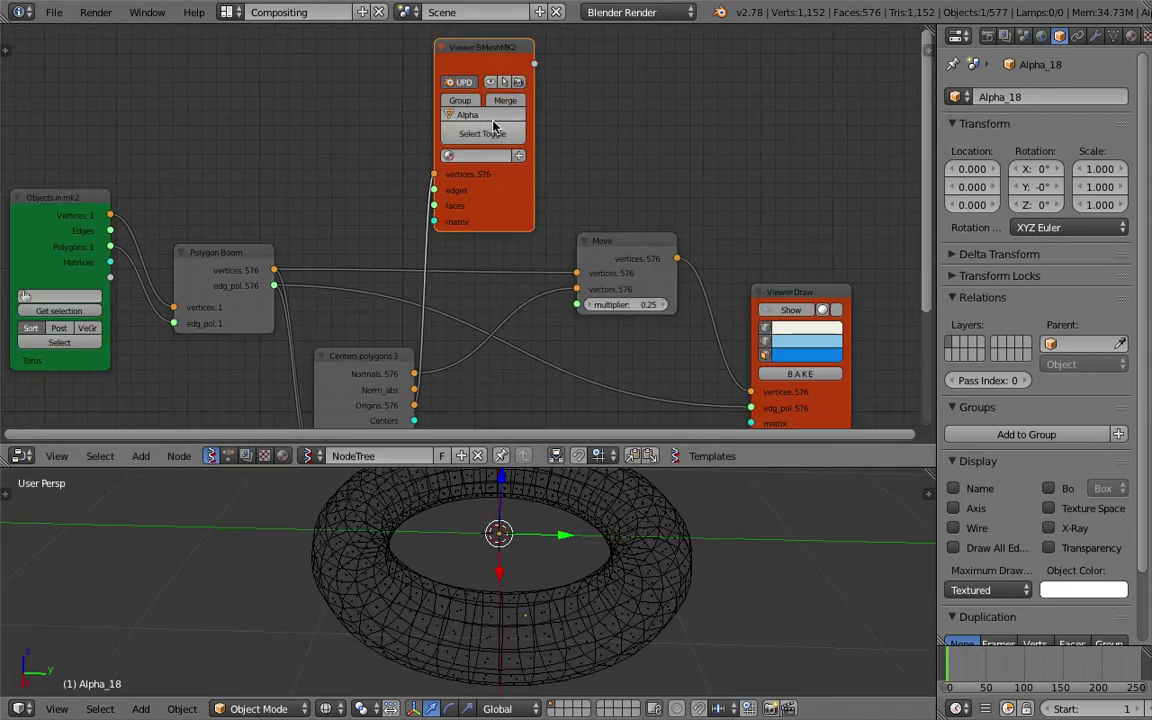
{"action": "left_click", "coordinate": [505, 101]}
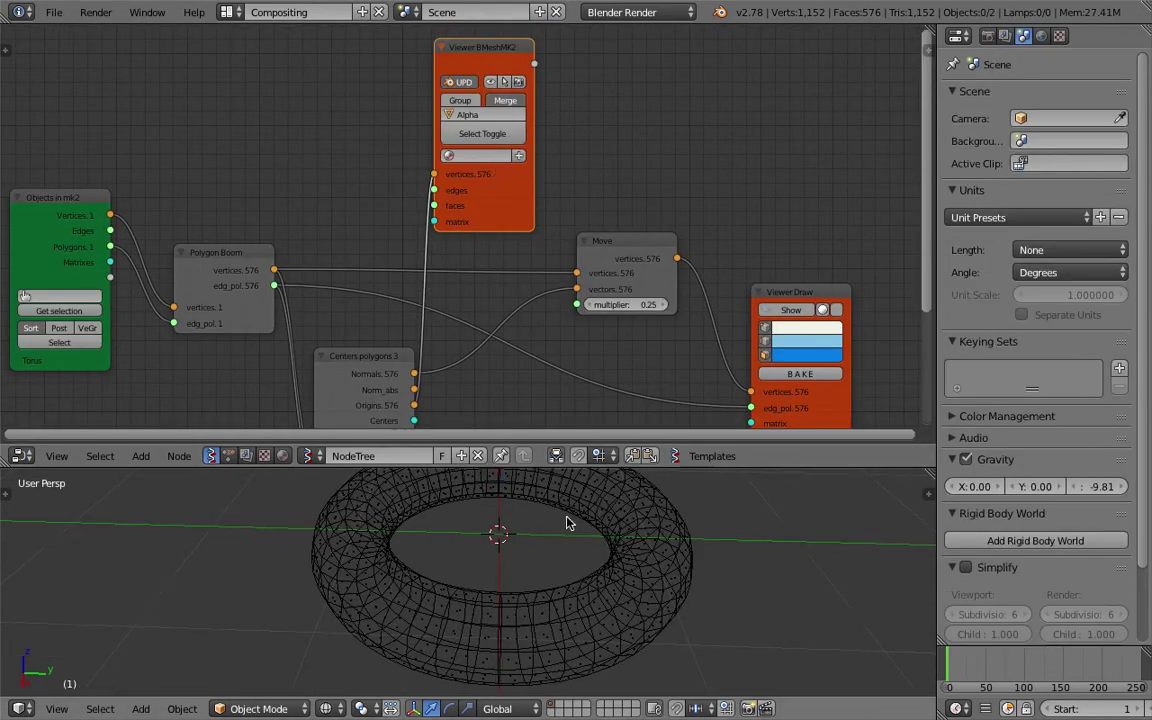
{"action": "right_click", "coordinate": [563, 607]}
Step: Enlarge the 3D view around the torus and save the file
{"action": "middle_click_drag", "start_coordinate": [566, 612], "coordinate": [532, 590]}
{"action": "left_click_drag", "start_coordinate": [600, 466], "coordinate": [602, 376]}
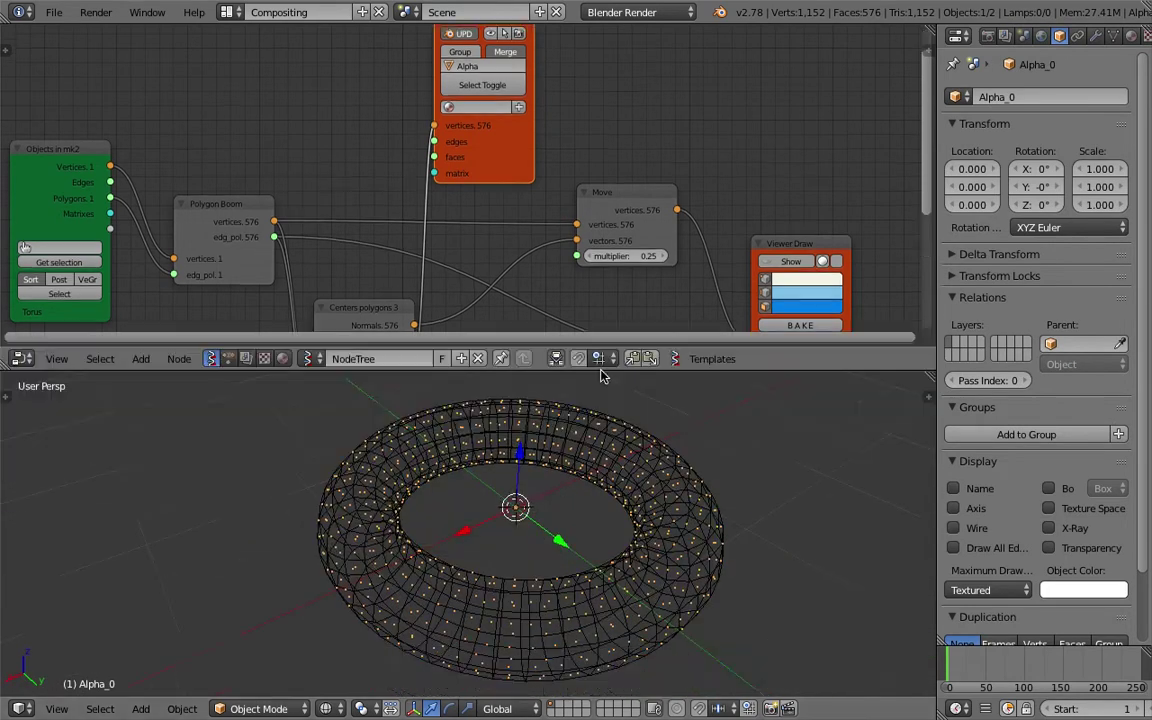
{"action": "scroll", "coordinate": [608, 430], "scroll_direction": "down", "scroll_amount": 3}
{"action": "scroll", "coordinate": [640, 440], "scroll_direction": "up", "scroll_amount": 4}
{"action": "key", "text": "ctrl+s"}
{"action": "left_click", "coordinate": [663, 452]}
Step: Add a Displace modifier to the merged point object and save the file
{"action": "left_click", "coordinate": [1096, 37]}
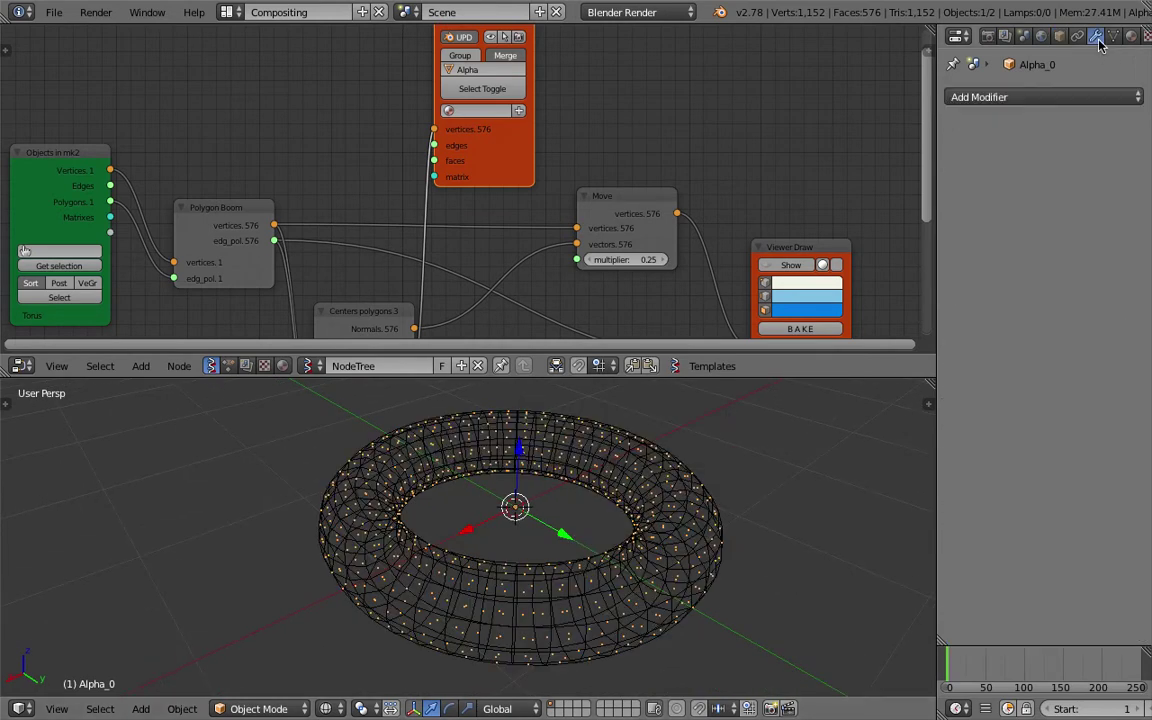
{"action": "left_click", "coordinate": [983, 96]}
{"action": "left_click", "coordinate": [957, 216]}
{"action": "key", "text": "ctrl+s"}
{"action": "left_click", "coordinate": [753, 442]}
{"action": "middle_click_drag", "start_coordinate": [753, 442], "coordinate": [617, 500]}
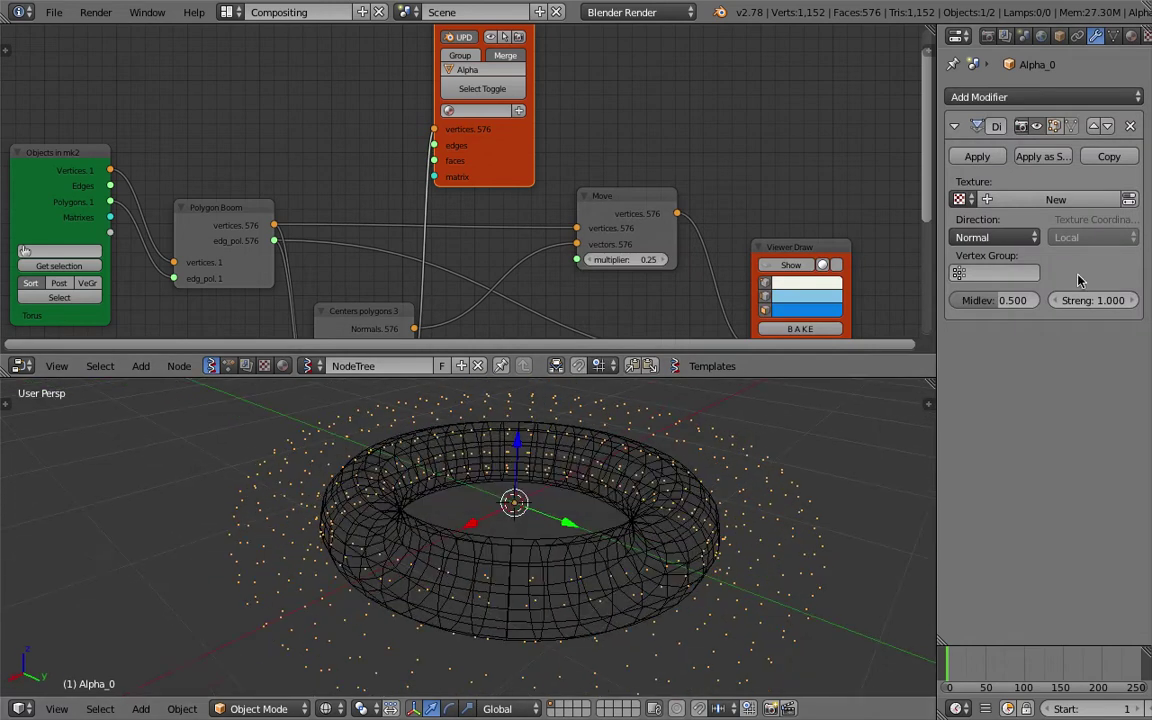
Step: Create a new texture for the Displace modifier and set its type to Clouds
{"action": "left_click", "coordinate": [1129, 200]}
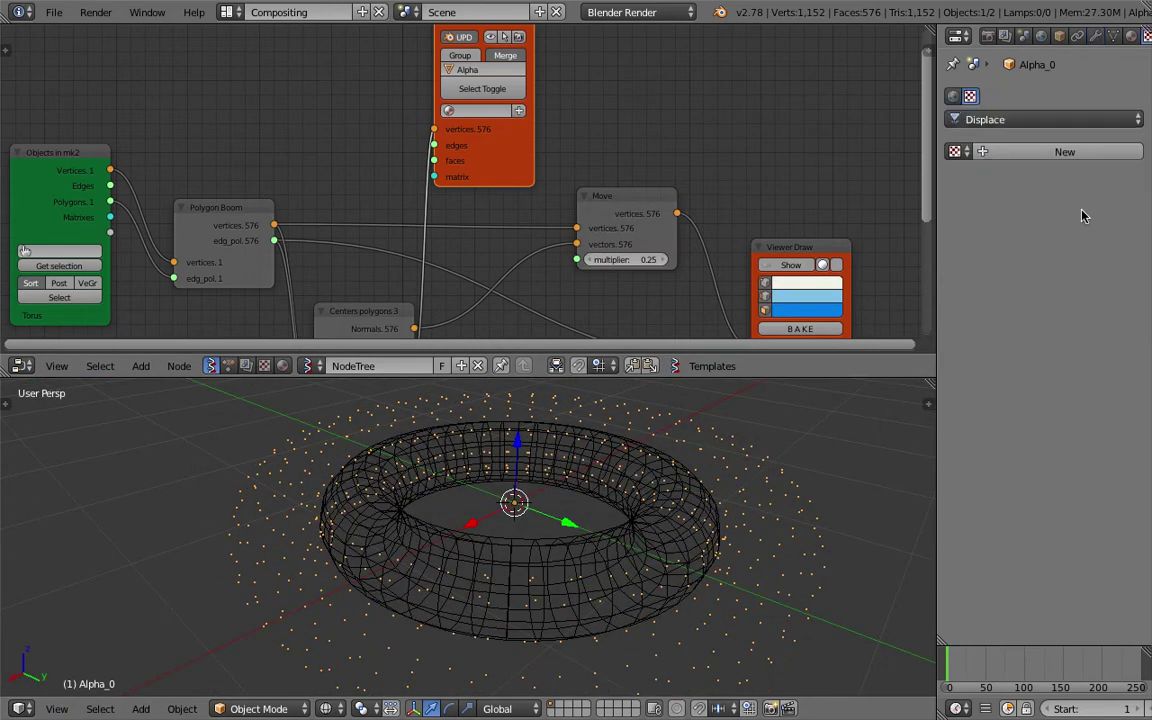
{"action": "left_click", "coordinate": [1005, 154]}
{"action": "left_click", "coordinate": [1029, 177]}
{"action": "left_click", "coordinate": [1030, 235]}
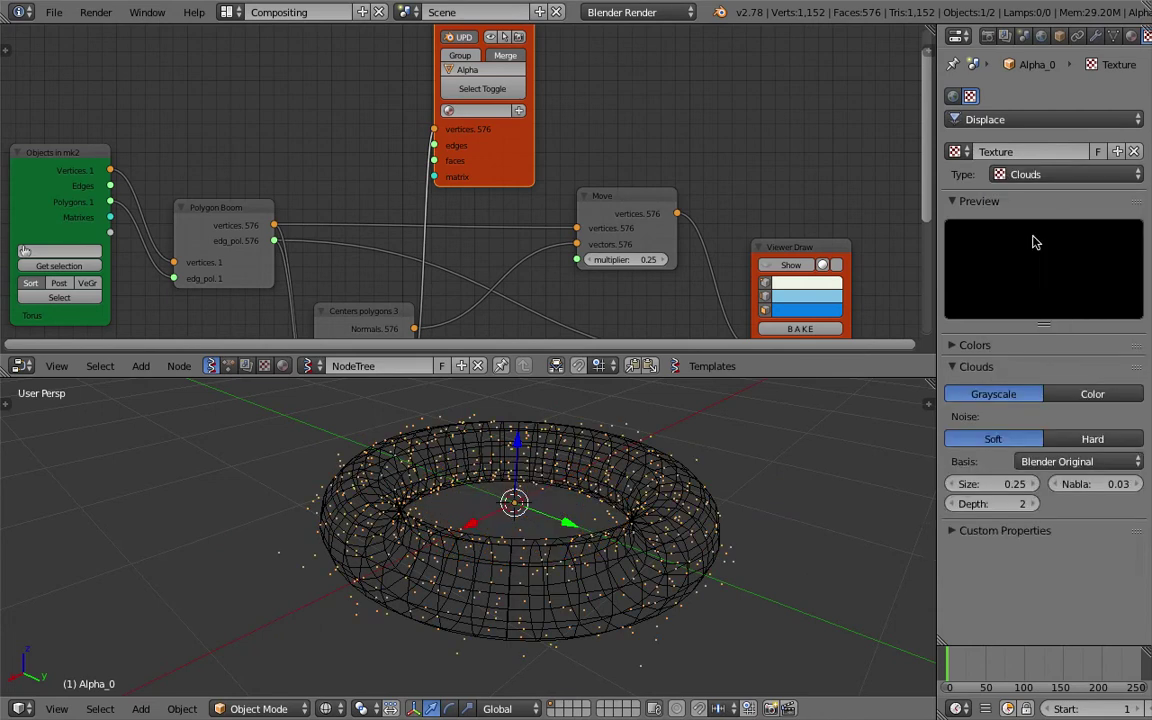
{"action": "middle_click_drag", "start_coordinate": [643, 515], "coordinate": [589, 409]}
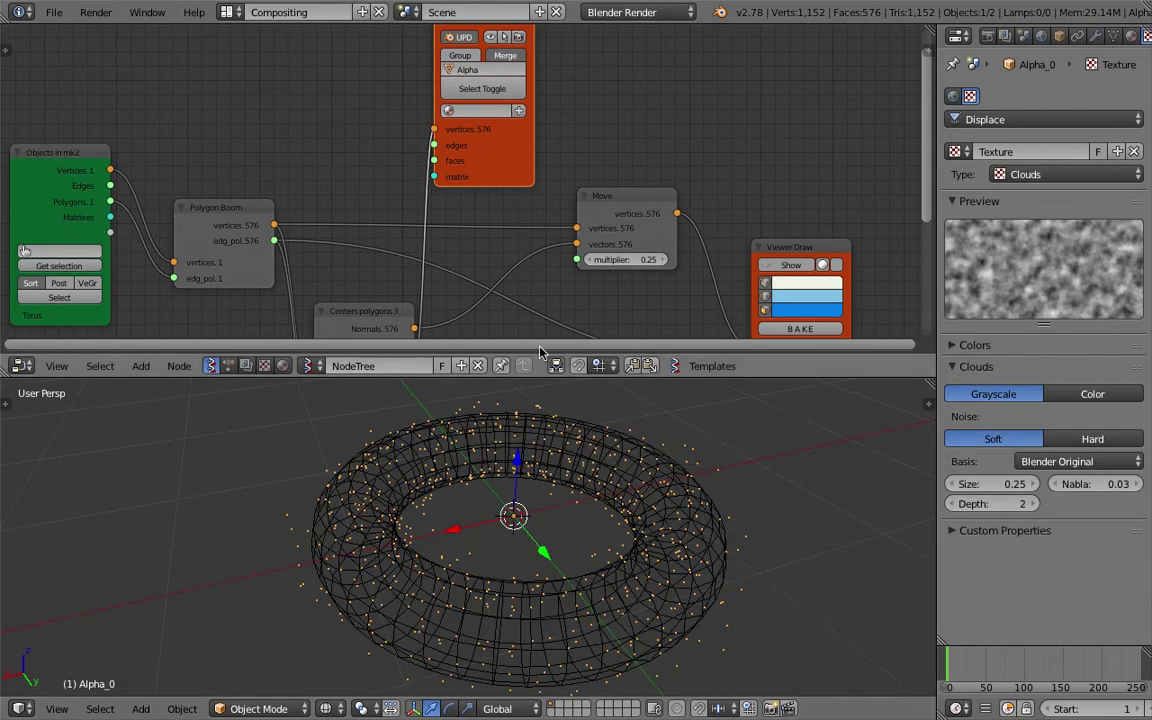
Step: Enlarge the node editor and duplicate the Objects in mk2 node
{"action": "middle_click_drag", "start_coordinate": [496, 211], "coordinate": [586, 244]}
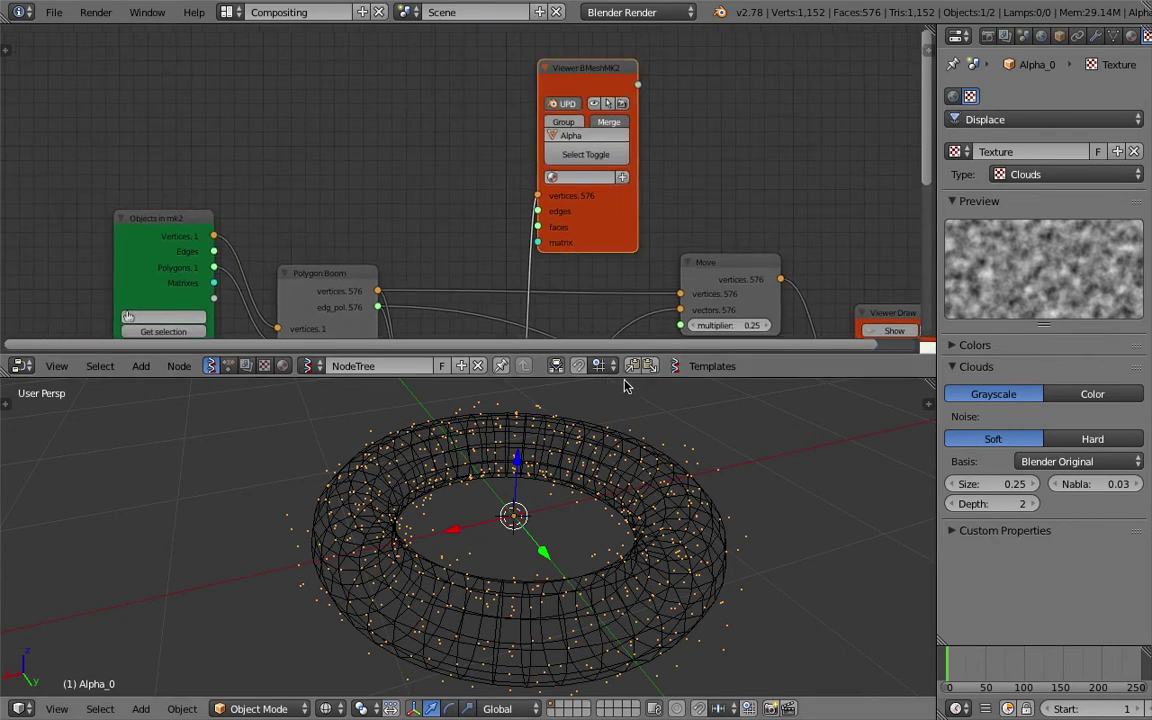
{"action": "left_click_drag", "start_coordinate": [622, 378], "coordinate": [616, 435]}
{"action": "middle_click_drag", "start_coordinate": [512, 316], "coordinate": [519, 288]}
{"action": "middle_click_drag", "start_coordinate": [215, 193], "coordinate": [216, 214]}
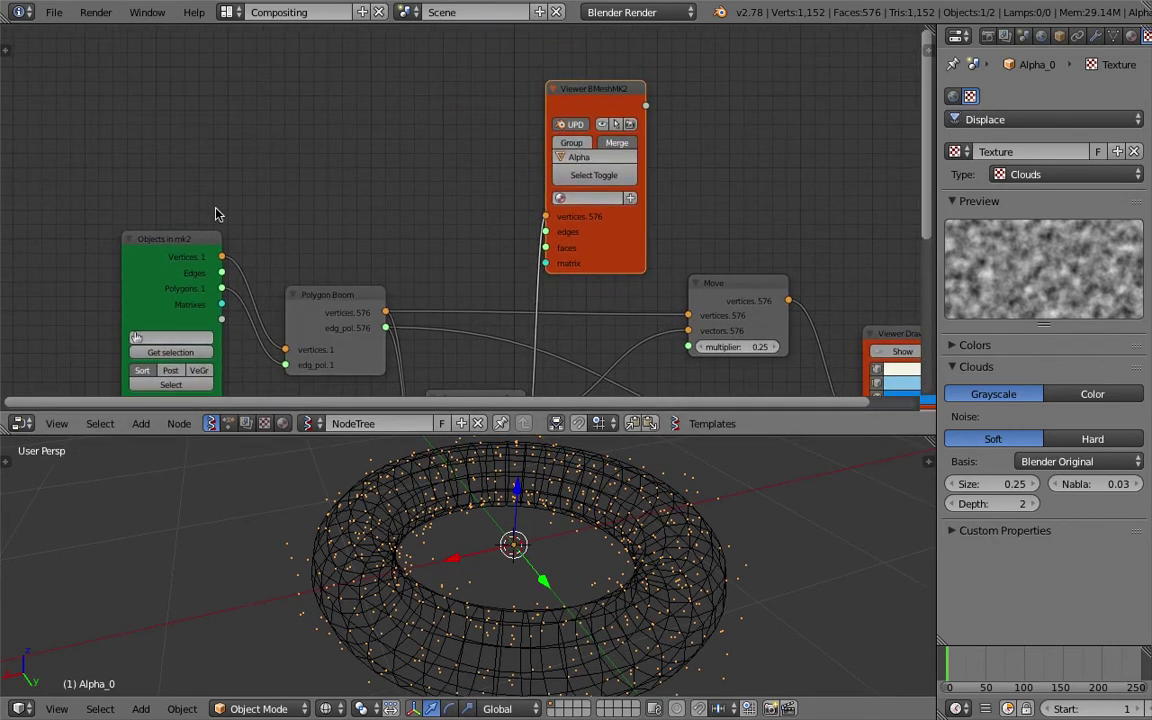
{"action": "left_click_drag", "start_coordinate": [209, 240], "coordinate": [196, 267]}
{"action": "key", "text": "shift+d"}
{"action": "left_click", "coordinate": [218, 361]}
Step: Duplicate the new Objects in mk2 node, enable Post on the copy, load Alpha_0 into both nodes and save
{"action": "middle_click_drag", "start_coordinate": [235, 236], "coordinate": [248, 329]}
{"action": "left_click_drag", "start_coordinate": [191, 100], "coordinate": [150, 92]}
{"action": "key", "text": "shift+d"}
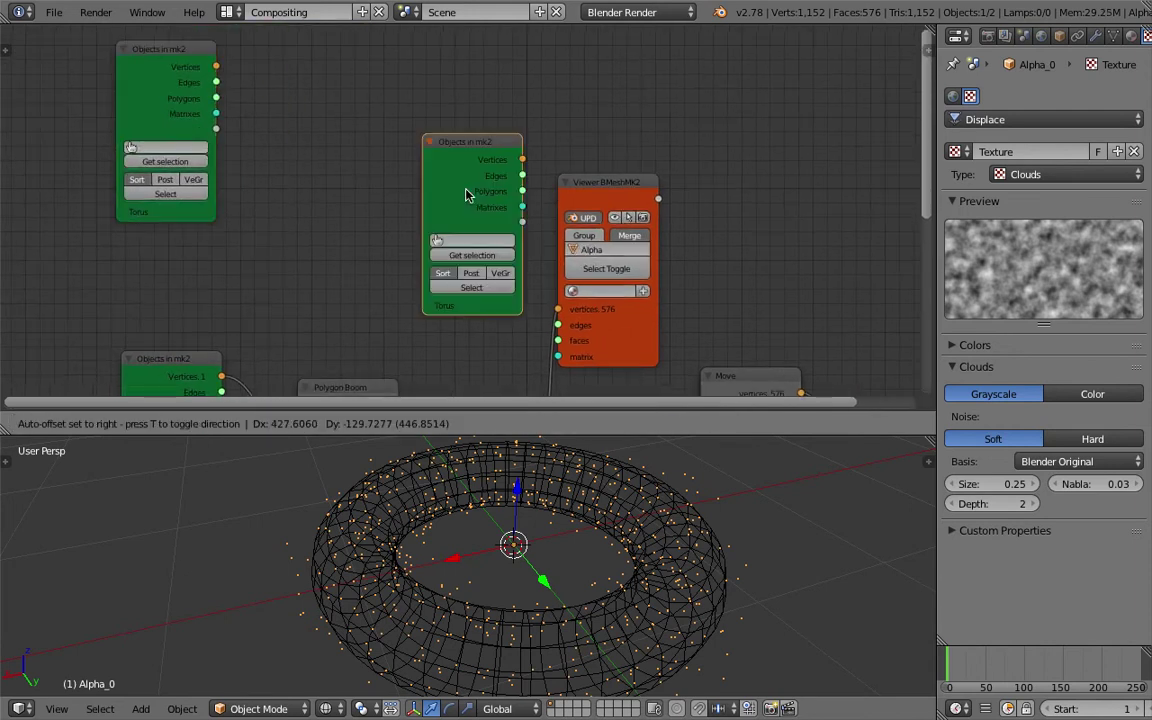
{"action": "left_click", "coordinate": [285, 195]}
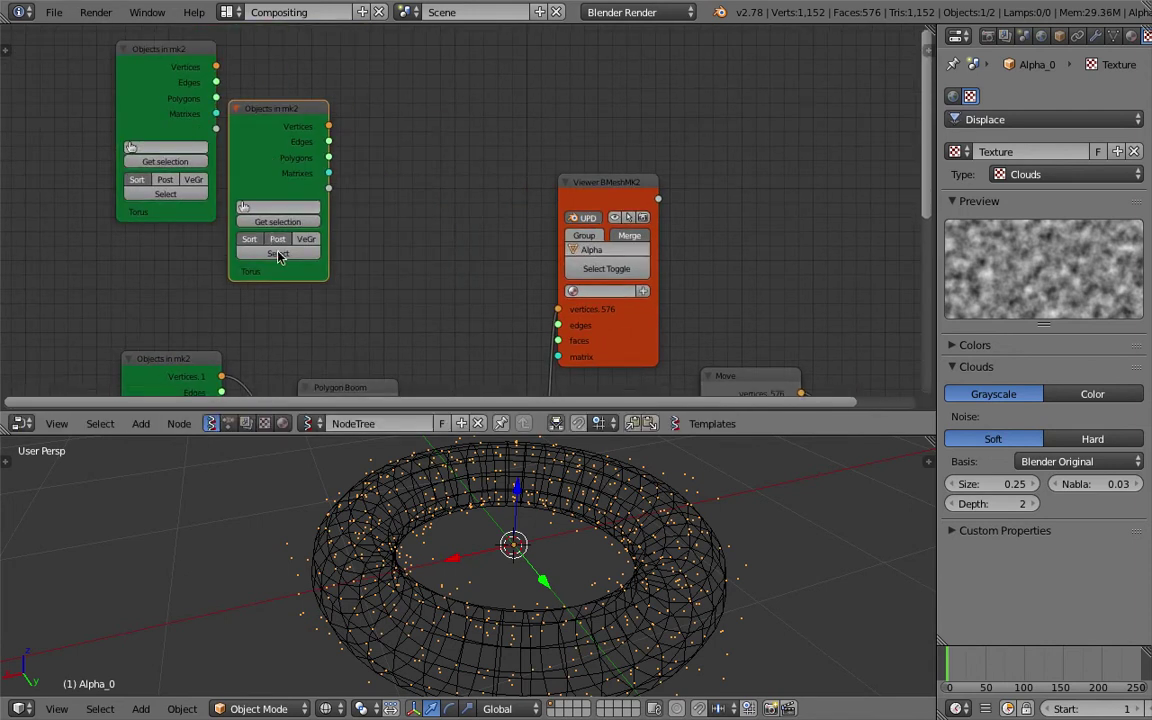
{"action": "middle_click_drag", "start_coordinate": [424, 519], "coordinate": [395, 478]}
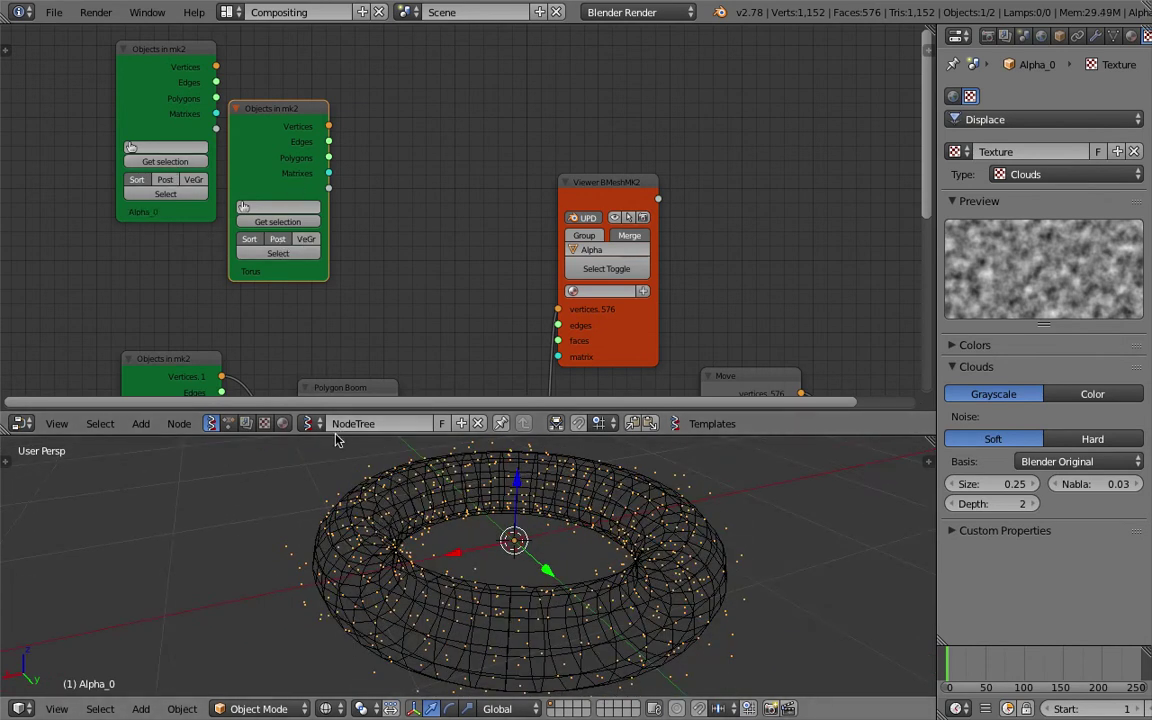
{"action": "middle_click_drag", "start_coordinate": [219, 159], "coordinate": [212, 169]}
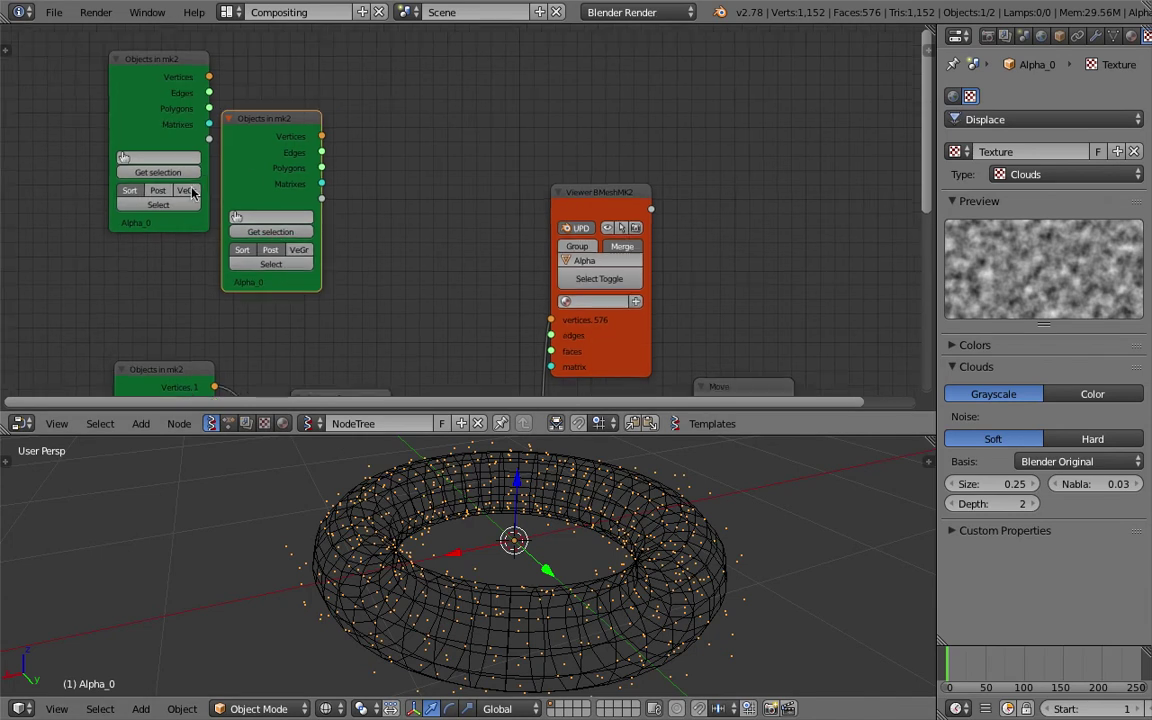
{"action": "scroll", "coordinate": [123, 188], "scroll_direction": "up", "scroll_amount": 1}
{"action": "scroll", "coordinate": [228, 244], "scroll_direction": "down", "scroll_amount": 1}
{"action": "key", "text": "ctrl+s"}
Step: Add a Distance node beside the two Alpha_0 object nodes
{"action": "key", "text": "shift+a"}
{"action": "left_click", "coordinate": [352, 144]}
{"action": "key", "text": "BackSpace"}
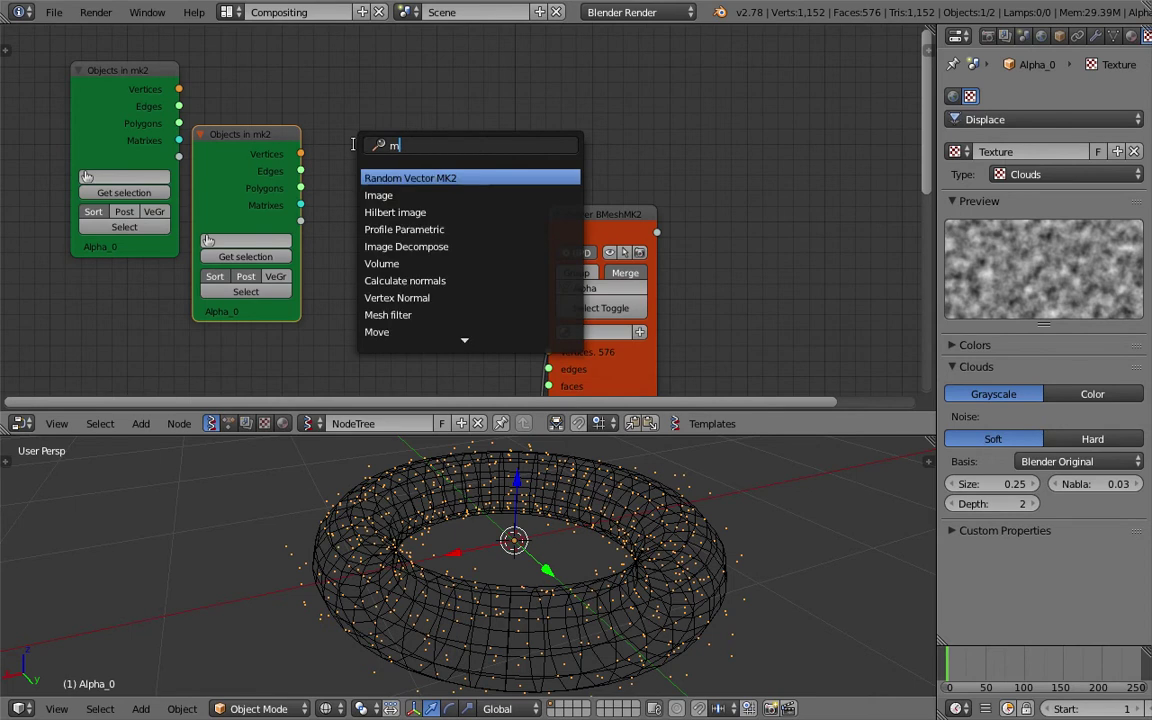
{"action": "type", "text": "dis"}
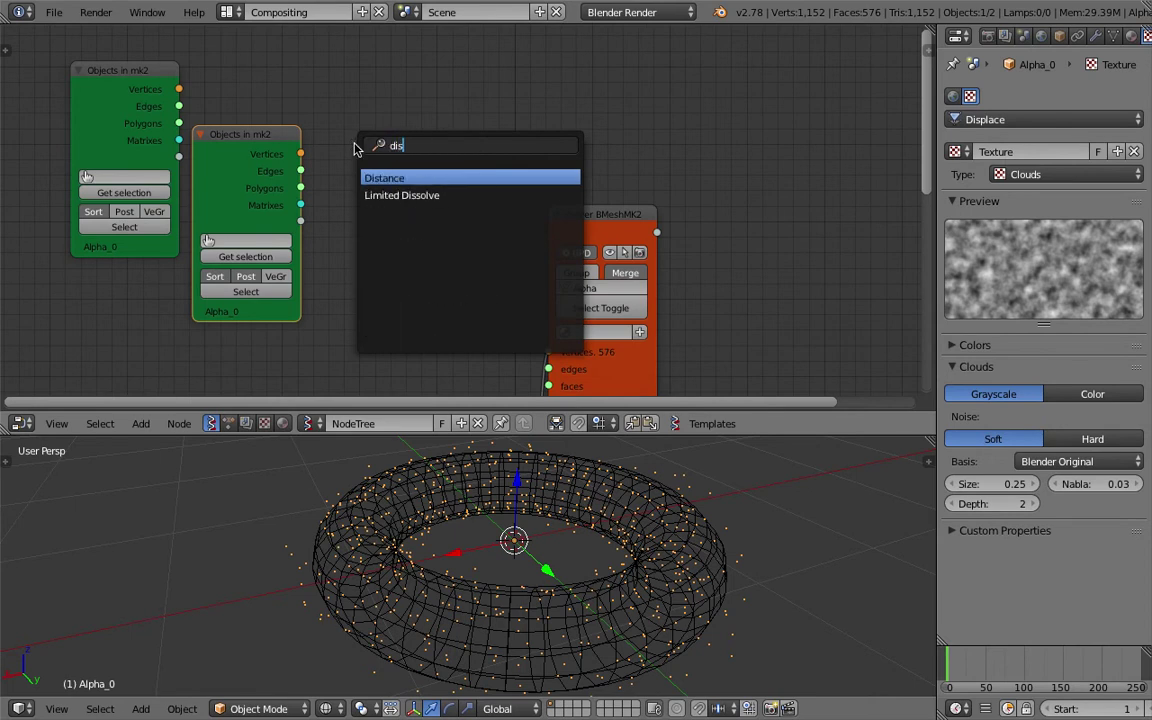
{"action": "key", "text": "Return"}
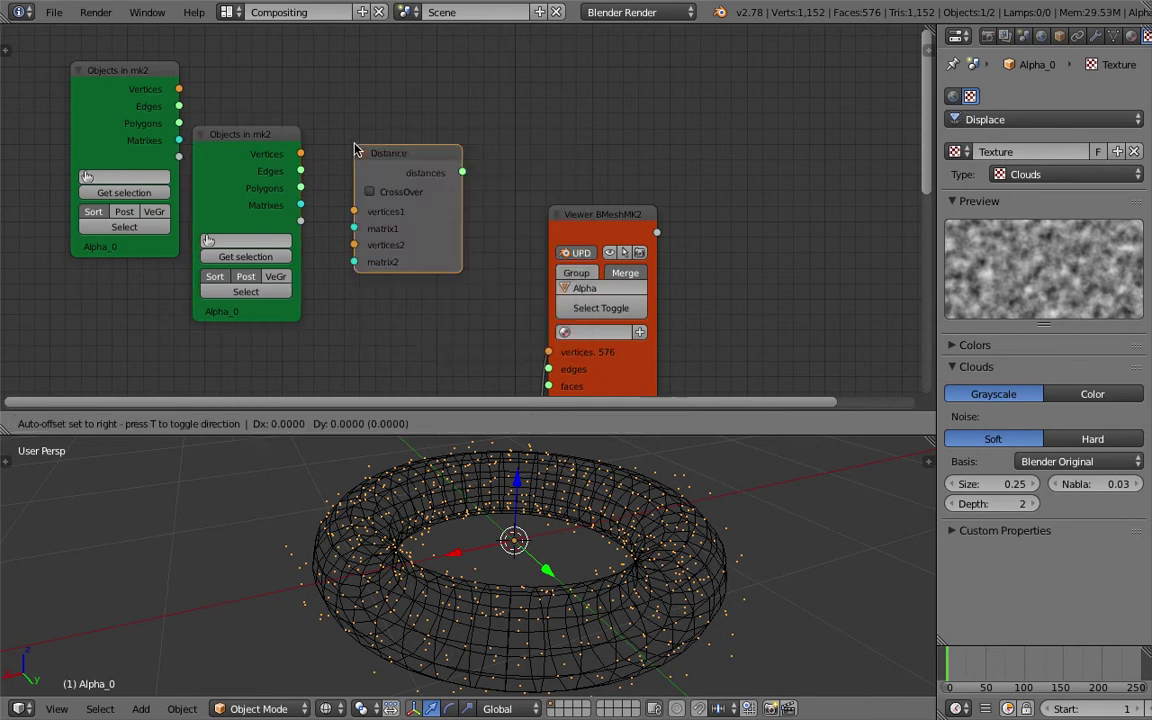
{"action": "left_click", "coordinate": [370, 88]}
Step: Connect the Vertices outputs of the two Alpha_0 nodes to vertices1 and vertices2 of the Distance node
{"action": "left_click_drag", "start_coordinate": [176, 88], "coordinate": [222, 97]}
{"action": "left_click_drag", "start_coordinate": [375, 153], "coordinate": [373, 152]}
{"action": "key", "text": "g"}
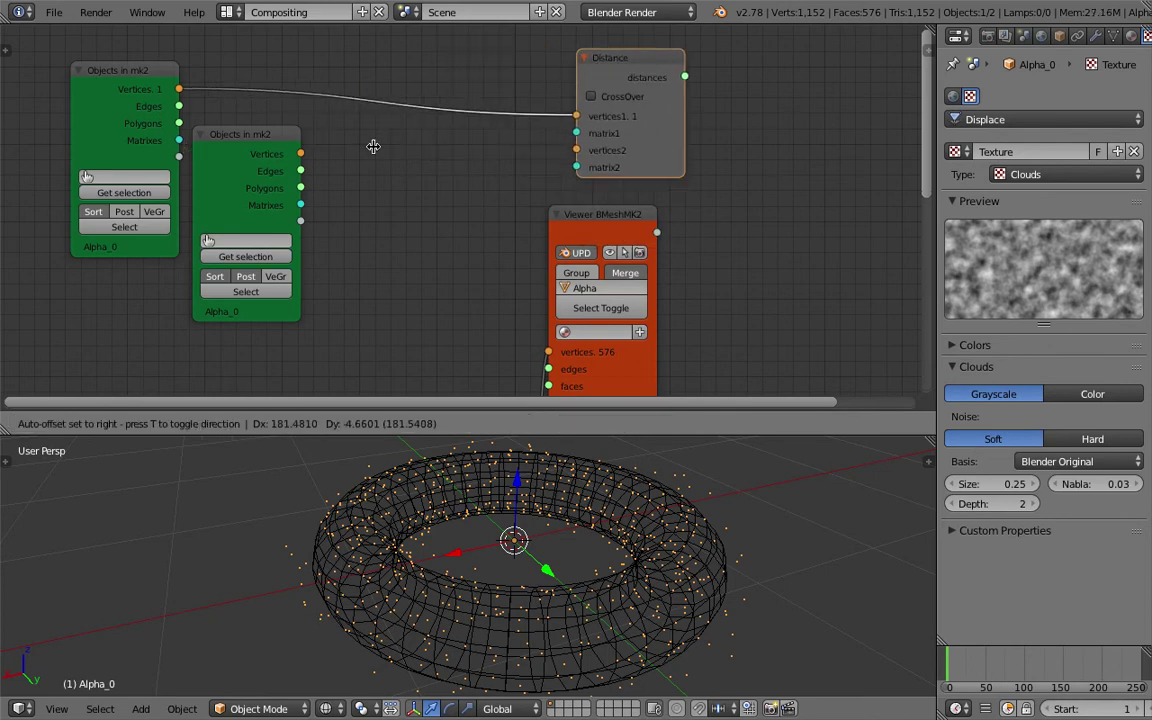
{"action": "left_click", "coordinate": [180, 135]}
{"action": "key", "text": "g"}
{"action": "right_click", "coordinate": [393, 148]}
{"action": "left_click_drag", "start_coordinate": [436, 141], "coordinate": [433, 143]}
{"action": "left_click_drag", "start_coordinate": [182, 145], "coordinate": [300, 155]}
{"action": "left_click_drag", "start_coordinate": [437, 140], "coordinate": [180, 142]}
{"action": "left_click_drag", "start_coordinate": [243, 134], "coordinate": [273, 145]}
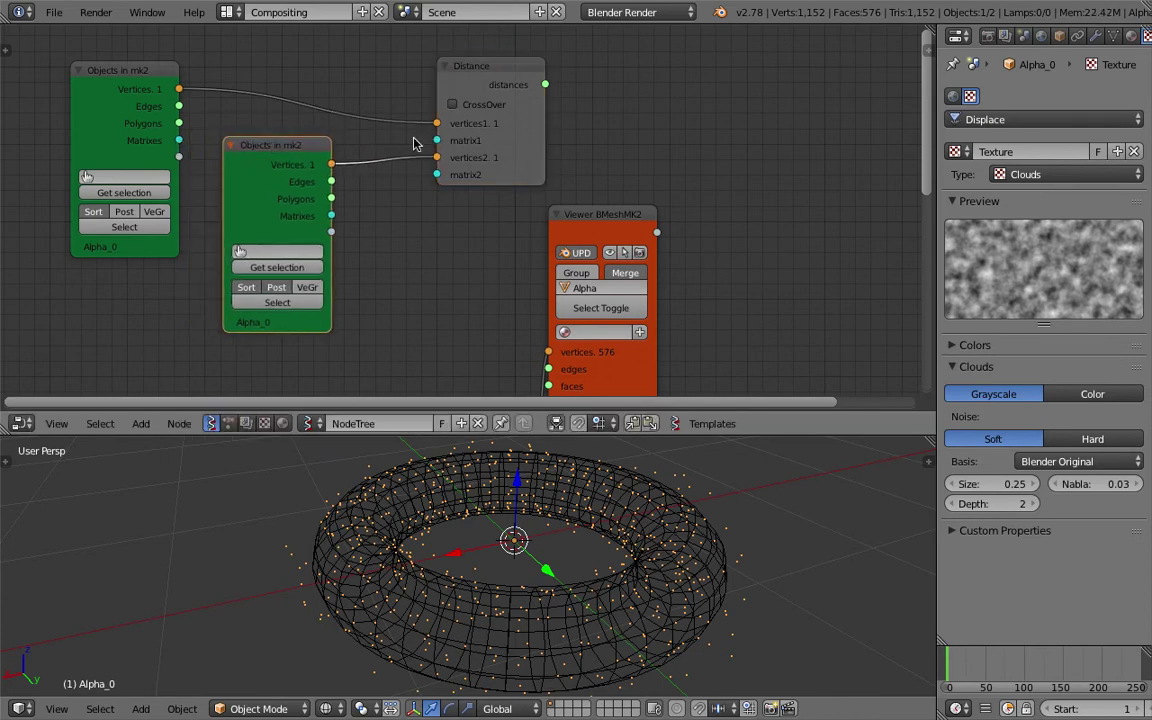
Step: Connect the Matrixes outputs of the two Alpha_0 nodes to matrix1 and matrix2 of the Distance node and save
{"action": "left_click_drag", "start_coordinate": [436, 140], "coordinate": [298, 149]}
{"action": "left_click_drag", "start_coordinate": [180, 142], "coordinate": [179, 140]}
{"action": "left_click_drag", "start_coordinate": [435, 174], "coordinate": [332, 217]}
{"action": "scroll", "coordinate": [404, 240], "scroll_direction": "down", "scroll_amount": 1}
{"action": "middle_click_drag", "start_coordinate": [411, 239], "coordinate": [375, 243]}
{"action": "key", "text": "ctrl+s"}
{"action": "left_click", "coordinate": [376, 243]}
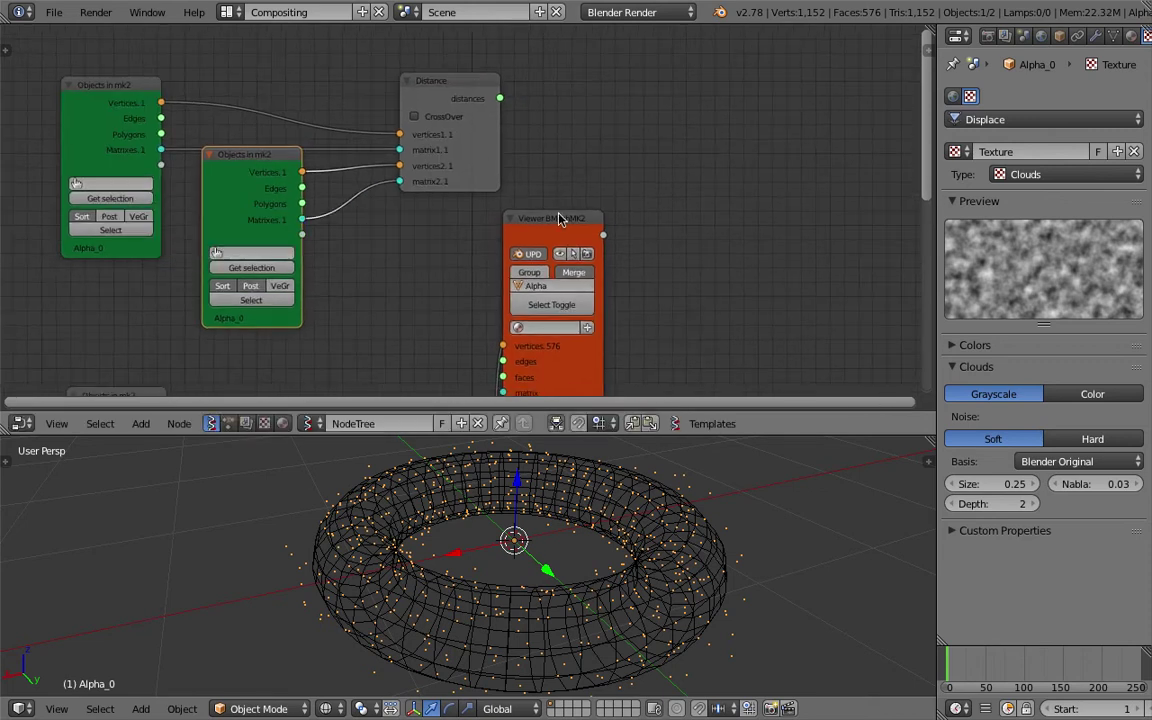
Step: Reposition the Viewer BMeshMK2 node and connect the Distance node's distances output to the Move node's multiplier
{"action": "left_click_drag", "start_coordinate": [563, 222], "coordinate": [609, 207]}
{"action": "key", "text": "ctrl+s"}
{"action": "middle_click_drag", "start_coordinate": [609, 207], "coordinate": [484, 169]}
{"action": "left_click", "coordinate": [625, 134]}
{"action": "scroll", "coordinate": [614, 152], "scroll_direction": "down", "scroll_amount": 4}
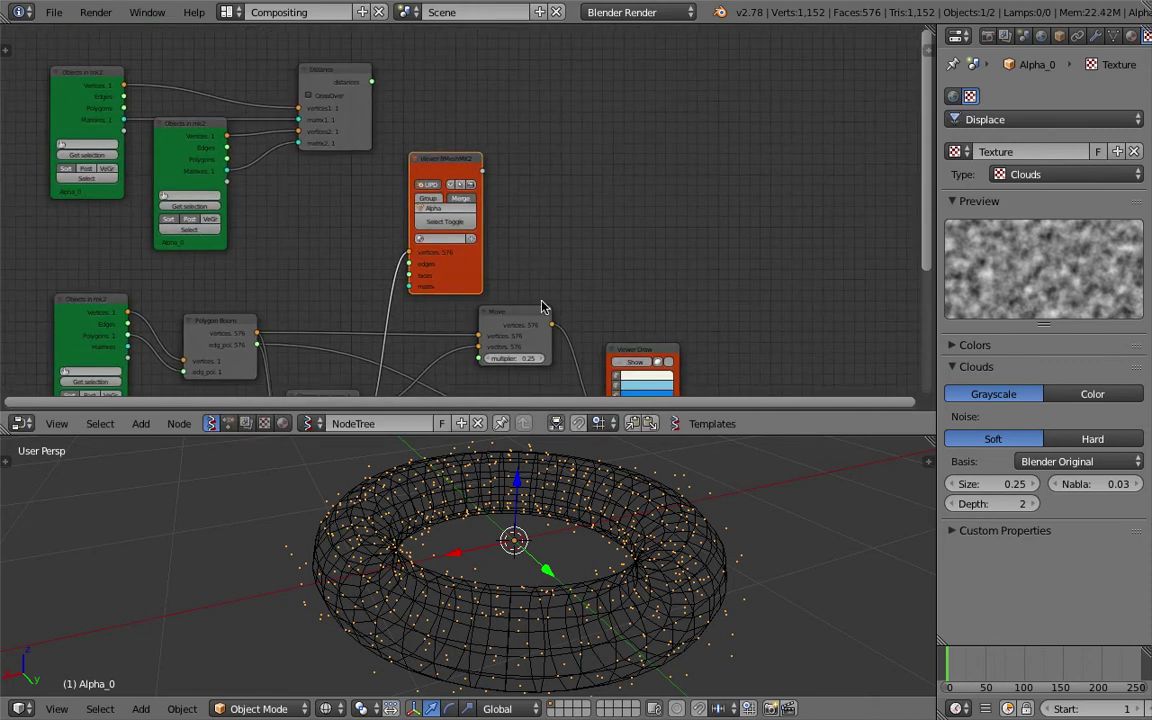
{"action": "scroll", "coordinate": [541, 307], "scroll_direction": "up", "scroll_amount": 1}
{"action": "left_click_drag", "start_coordinate": [357, 61], "coordinate": [470, 291]}
{"action": "left_click_drag", "start_coordinate": [490, 384], "coordinate": [486, 384]}
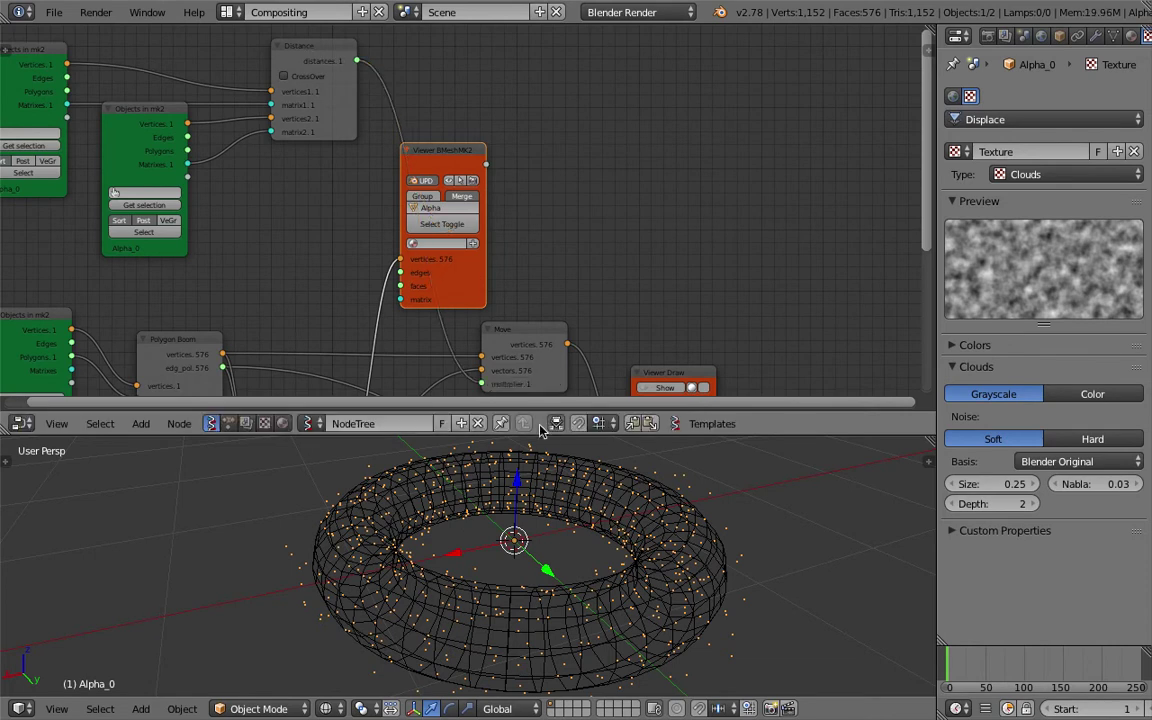
Step: Show the Viewer Draw polygons in the 3D view with solid shading and save the file
{"action": "left_click_drag", "start_coordinate": [541, 436], "coordinate": [543, 396]}
{"action": "middle_click_drag", "start_coordinate": [617, 324], "coordinate": [633, 197]}
{"action": "left_click", "coordinate": [705, 243]}
{"action": "key", "text": "ctrl+s"}
{"action": "left_click", "coordinate": [662, 549]}
{"action": "mouse_move", "coordinate": [662, 549]}
{"action": "middle_mouse_down"}
{"action": "mouse_move", "coordinate": [518, 475]}
{"action": "mouse_move", "coordinate": [467, 525]}
{"action": "middle_mouse_up"}
{"action": "right_click", "coordinate": [590, 536]}
{"action": "middle_click_drag", "start_coordinate": [657, 527], "coordinate": [646, 406]}
{"action": "scroll", "coordinate": [607, 551], "scroll_direction": "up", "scroll_amount": 2}
{"action": "scroll", "coordinate": [607, 551], "scroll_direction": "down", "scroll_amount": 1}
{"action": "right_click", "coordinate": [588, 528]}
{"action": "scroll", "coordinate": [575, 502], "scroll_direction": "down", "scroll_amount": 3}
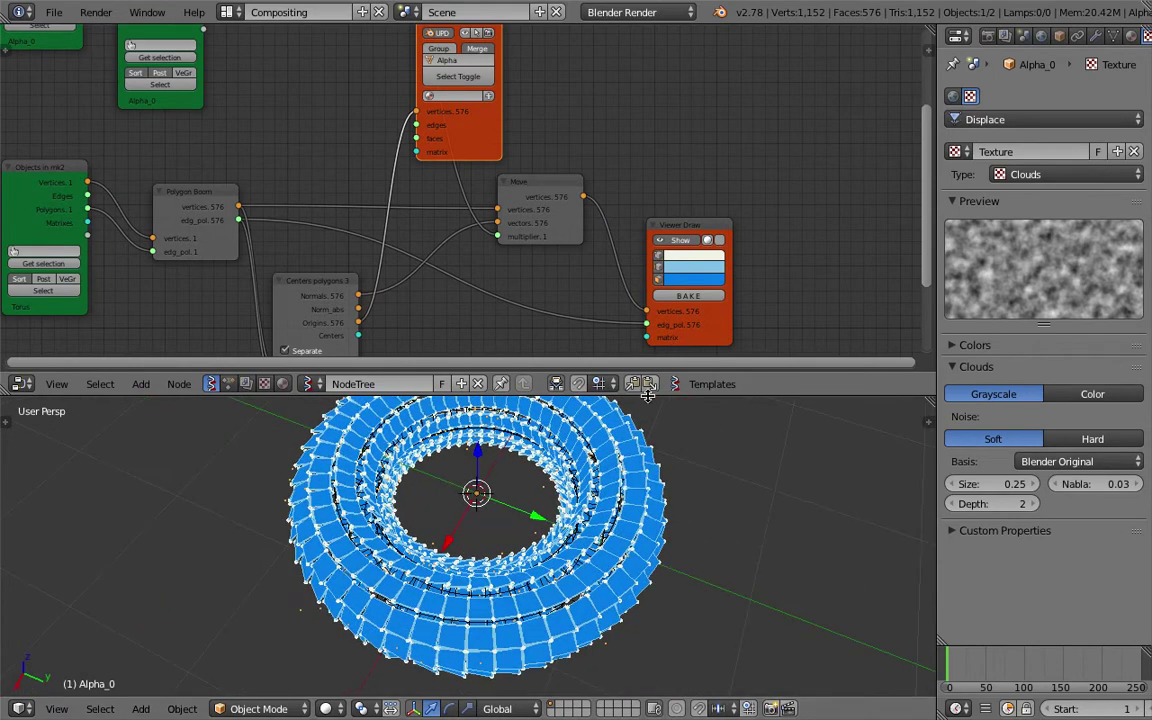
Step: Enlarge the 3D view, set the Displace modifier's strength to 1.8 and save the file
{"action": "left_click_drag", "start_coordinate": [647, 396], "coordinate": [642, 302]}
{"action": "middle_click_drag", "start_coordinate": [630, 430], "coordinate": [601, 424]}
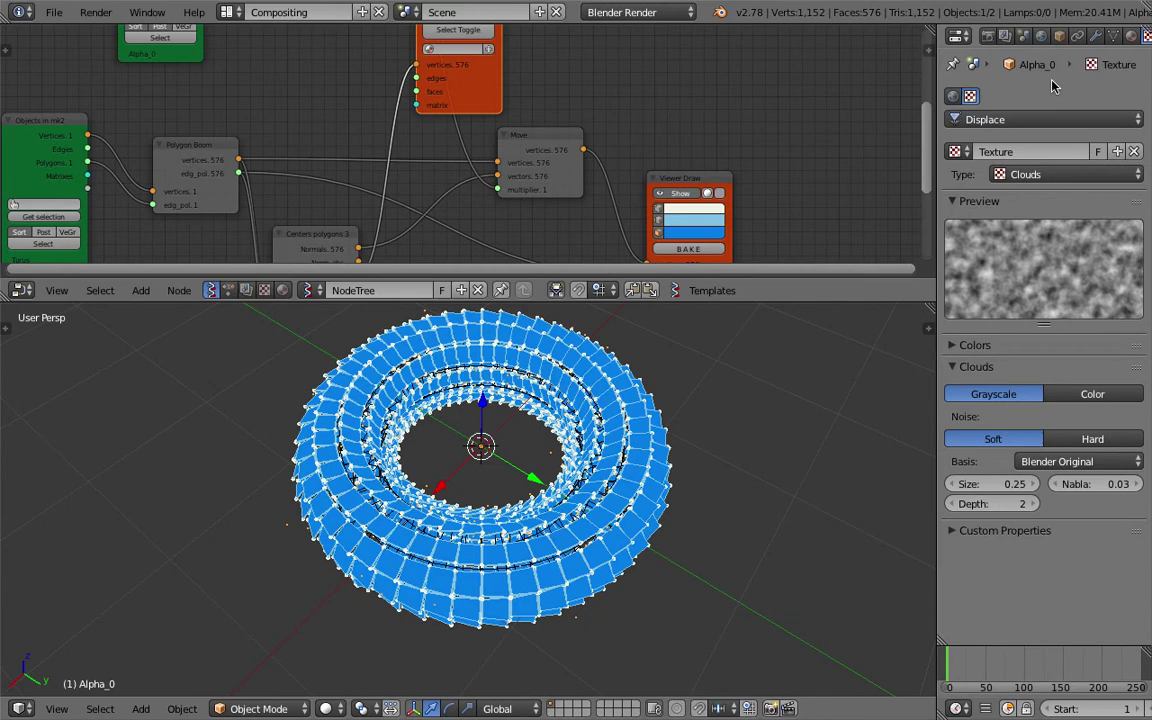
{"action": "left_click", "coordinate": [1096, 37]}
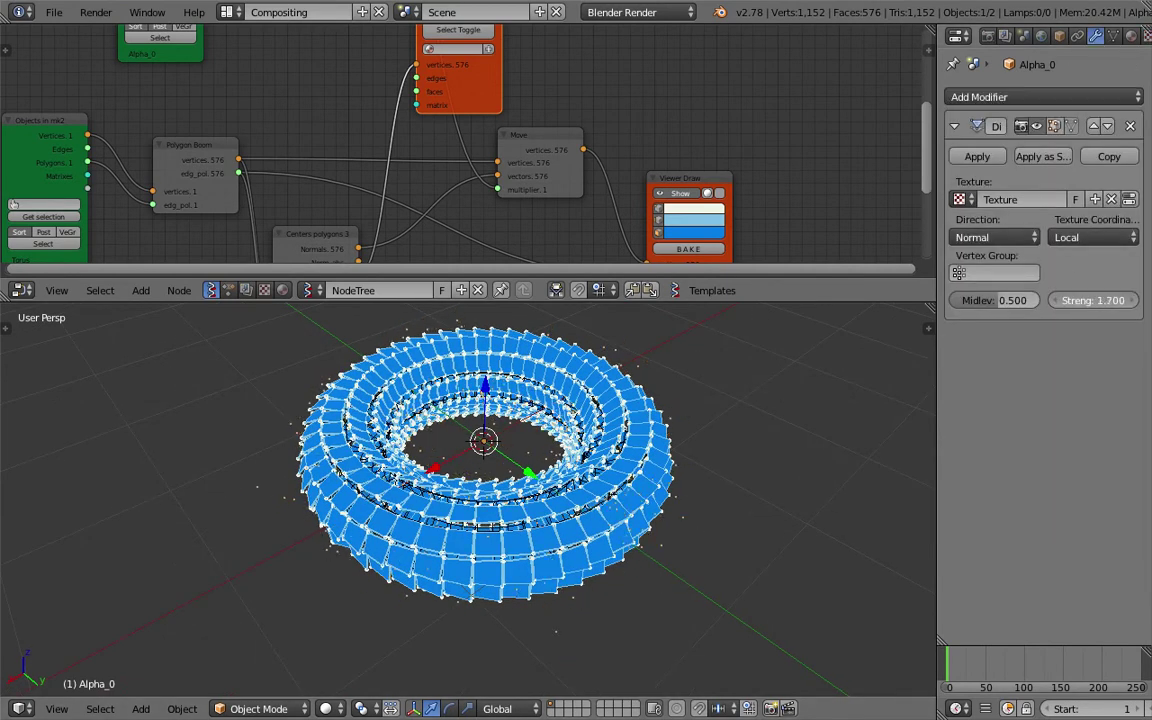
{"action": "middle_click_drag", "start_coordinate": [683, 132], "coordinate": [750, 208]}
{"action": "key", "text": "ctrl+s"}
{"action": "left_click", "coordinate": [722, 182]}
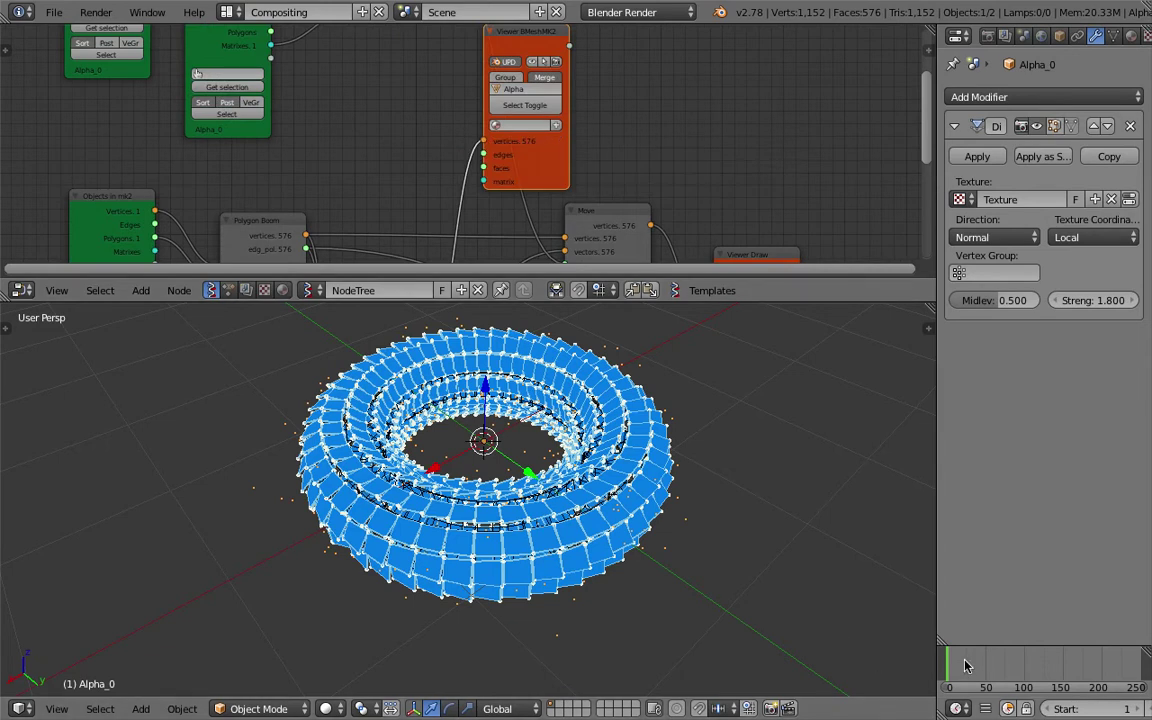
Step: Go to frame 22 of the timeline and save the file
{"action": "left_click", "coordinate": [965, 666]}
{"action": "middle_click_drag", "start_coordinate": [690, 527], "coordinate": [690, 460]}
{"action": "key", "text": "ctrl+s"}
{"action": "left_click", "coordinate": [729, 500]}
Step: Add a Plain Axes empty and move it above the torus
{"action": "key", "text": "shift+a"}
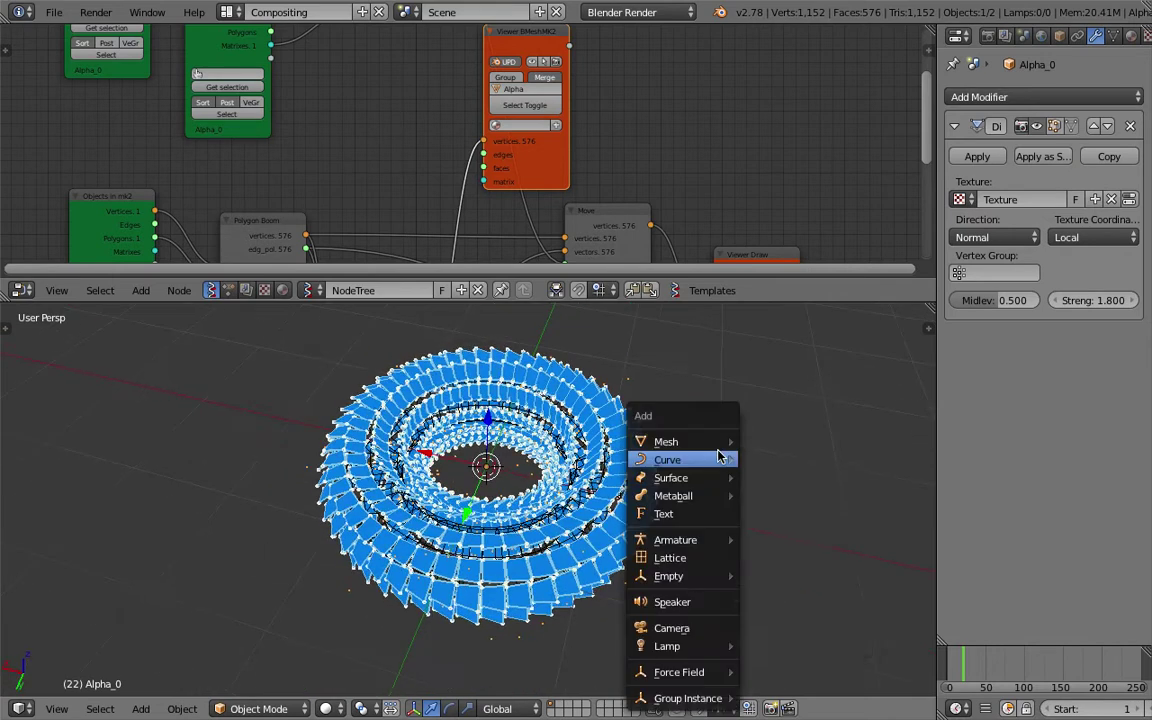
{"action": "mouse_move", "coordinate": [705, 580]}
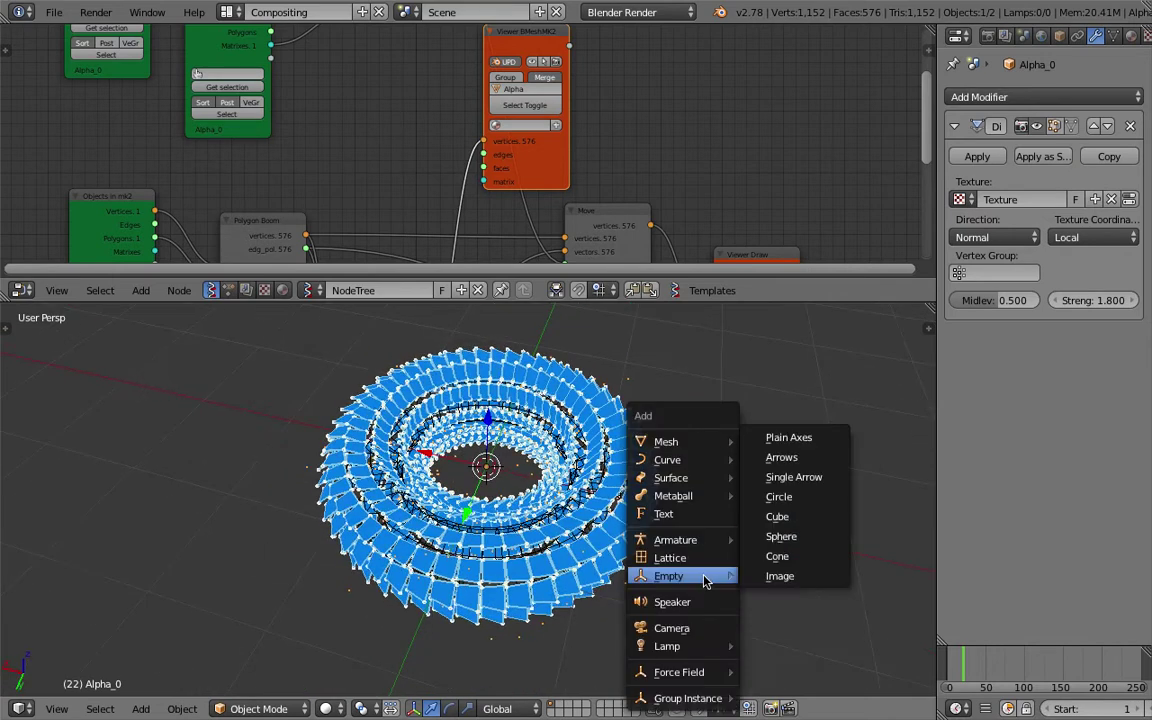
{"action": "left_click", "coordinate": [808, 437]}
{"action": "scroll", "coordinate": [679, 455], "scroll_direction": "down", "scroll_amount": 3}
{"action": "key", "text": "g"}
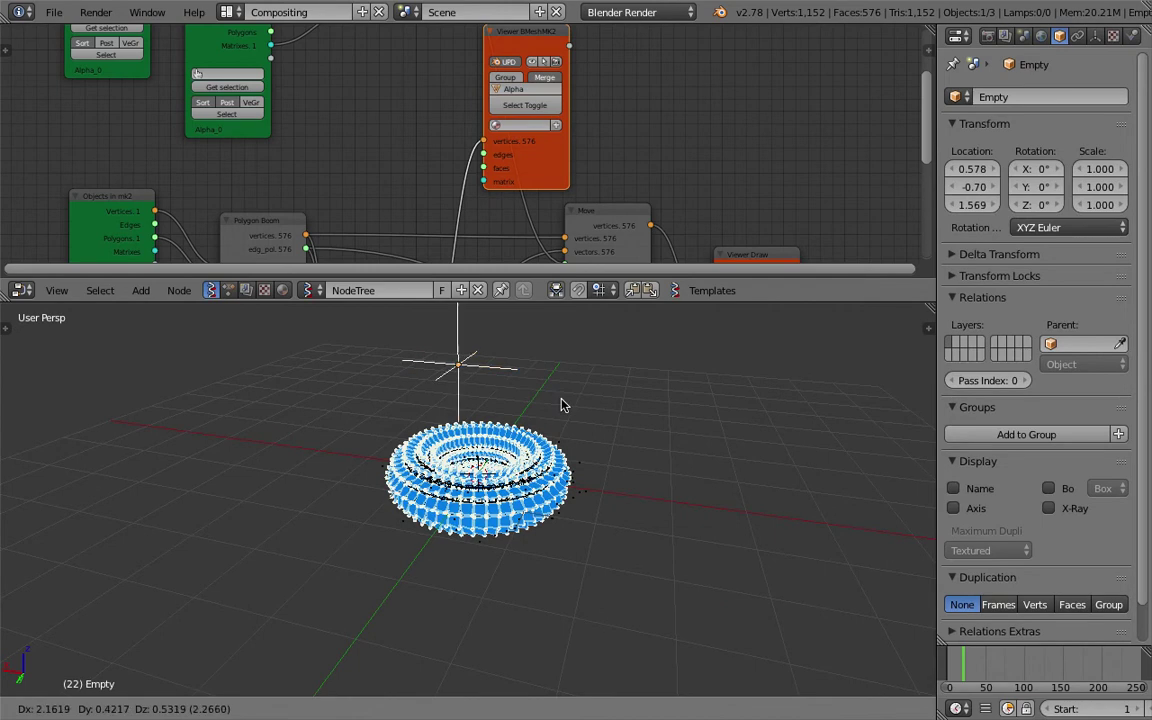
{"action": "left_click", "coordinate": [561, 404]}
{"action": "middle_click_drag", "start_coordinate": [561, 404], "coordinate": [589, 532]}
Step: Set the Displace modifier's texture coordinates on Alpha_0 to Object, using the Empty as the reference object, and save
{"action": "right_click", "coordinate": [556, 505]}
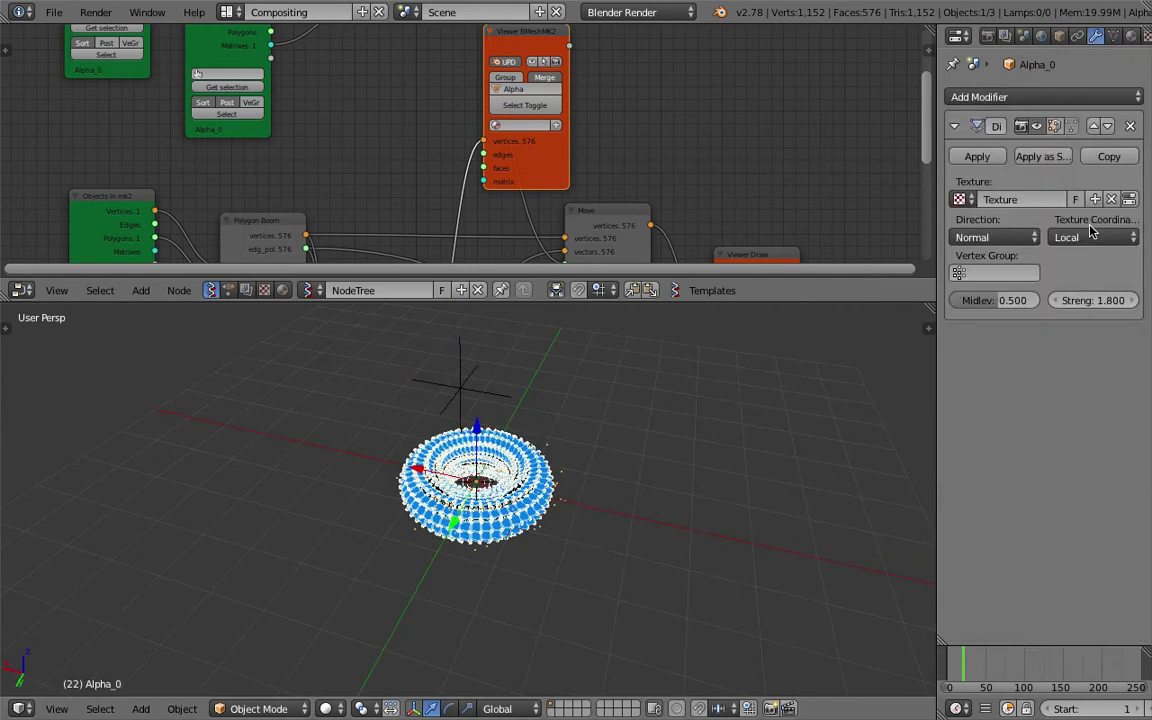
{"action": "left_click", "coordinate": [1090, 237]}
{"action": "left_click", "coordinate": [1049, 183]}
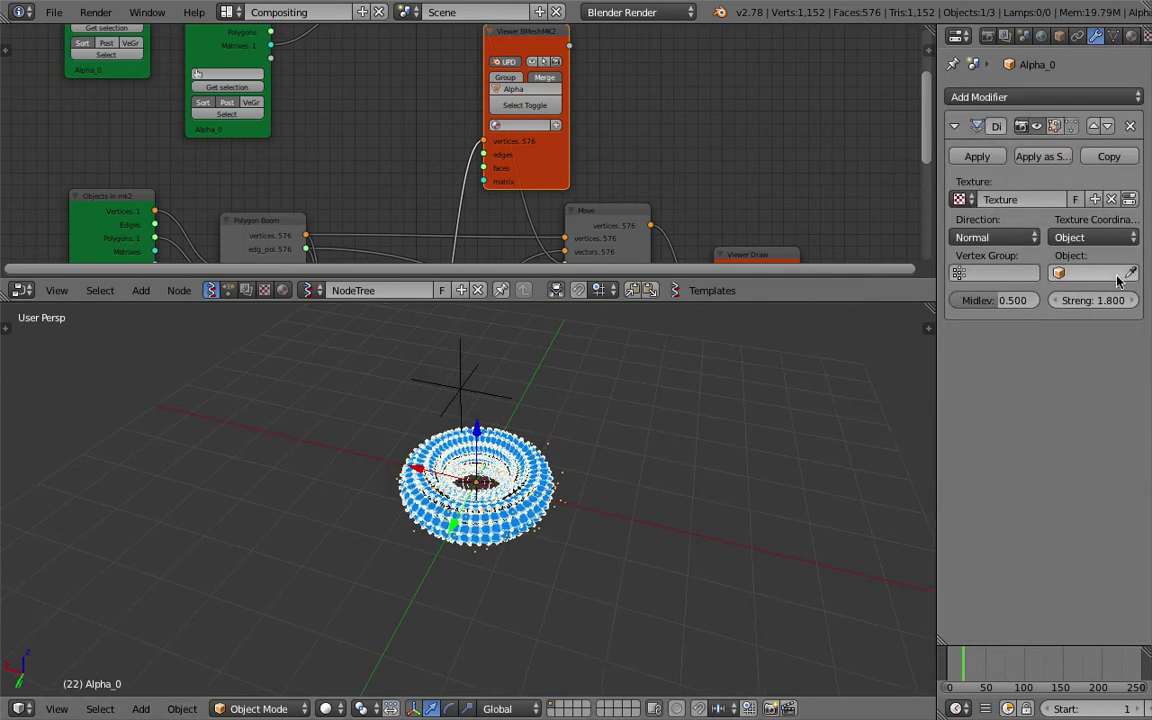
{"action": "left_click", "coordinate": [1081, 272]}
{"action": "left_click", "coordinate": [1034, 299]}
{"action": "key", "text": "ctrl+s"}
{"action": "left_click", "coordinate": [630, 442]}
Step: Move the empty closer to the torus, to about X 0.48, Y -0.56, Z 1.40, and save
{"action": "key", "text": "g"}
{"action": "left_click", "coordinate": [481, 392]}
{"action": "right_click", "coordinate": [486, 393]}
{"action": "key", "text": "g"}
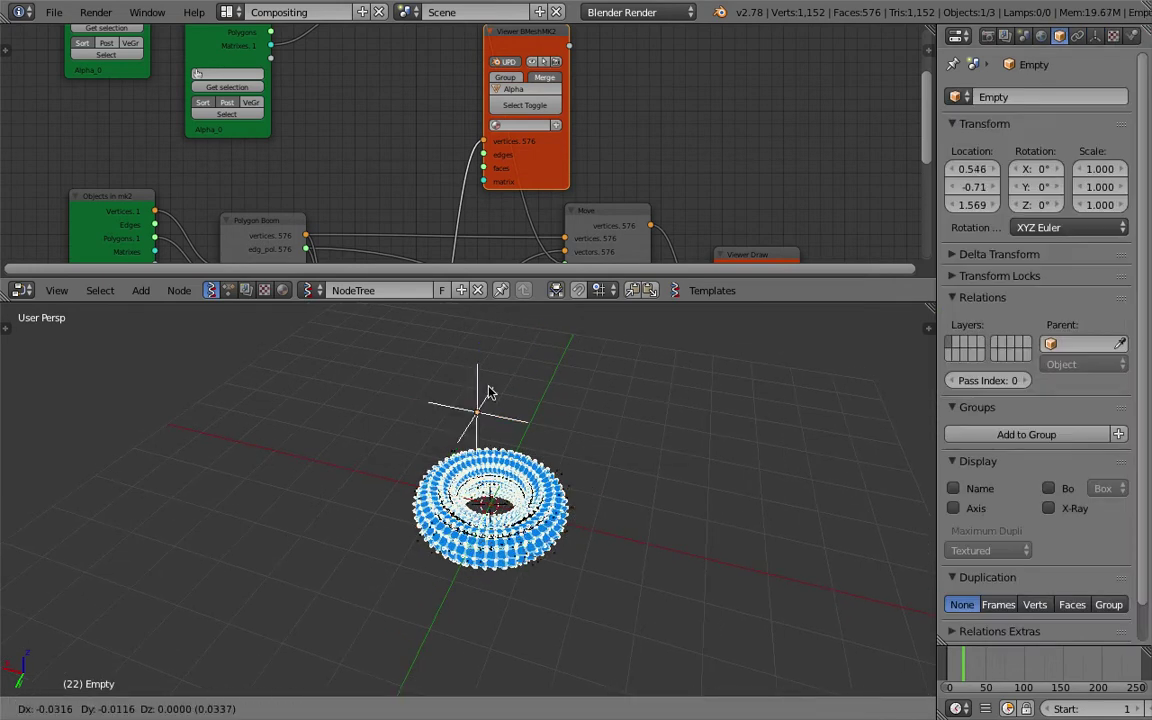
{"action": "left_click", "coordinate": [482, 408]}
{"action": "key", "text": "ctrl+s"}
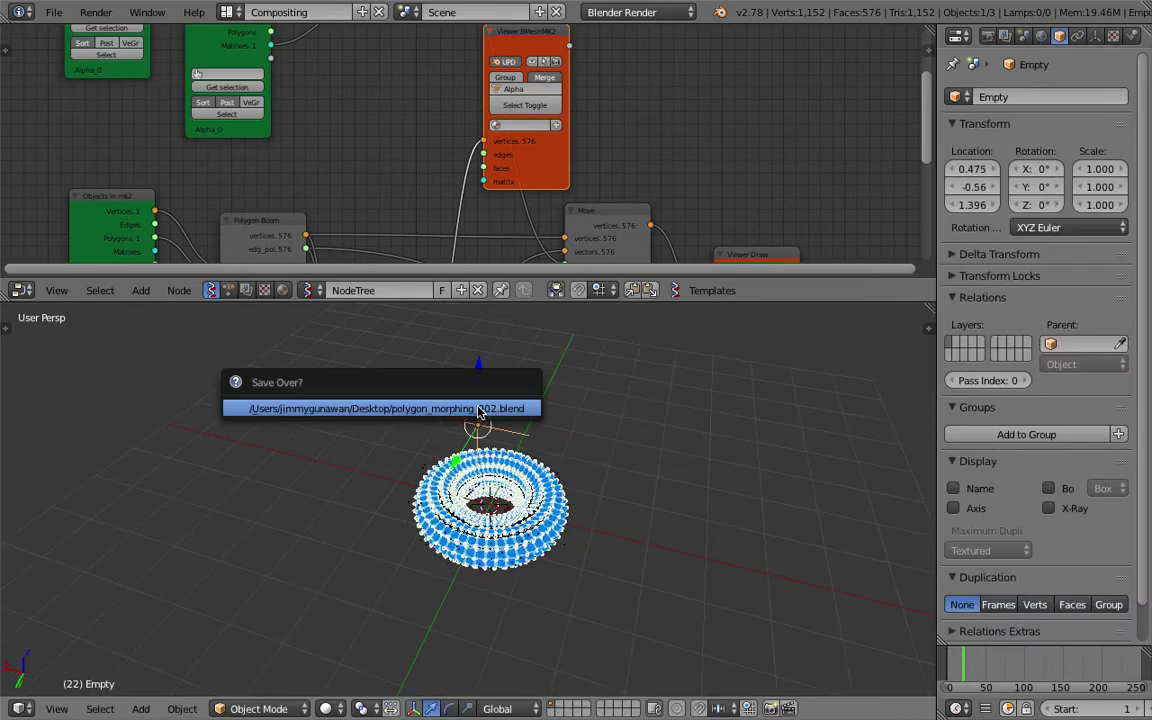
{"action": "left_click", "coordinate": [480, 411]}
Step: Move the empty along the X axis to about X 1.35
{"action": "middle_click_drag", "start_coordinate": [480, 412], "coordinate": [525, 417]}
{"action": "key", "text": "g"}
{"action": "key", "text": "x"}
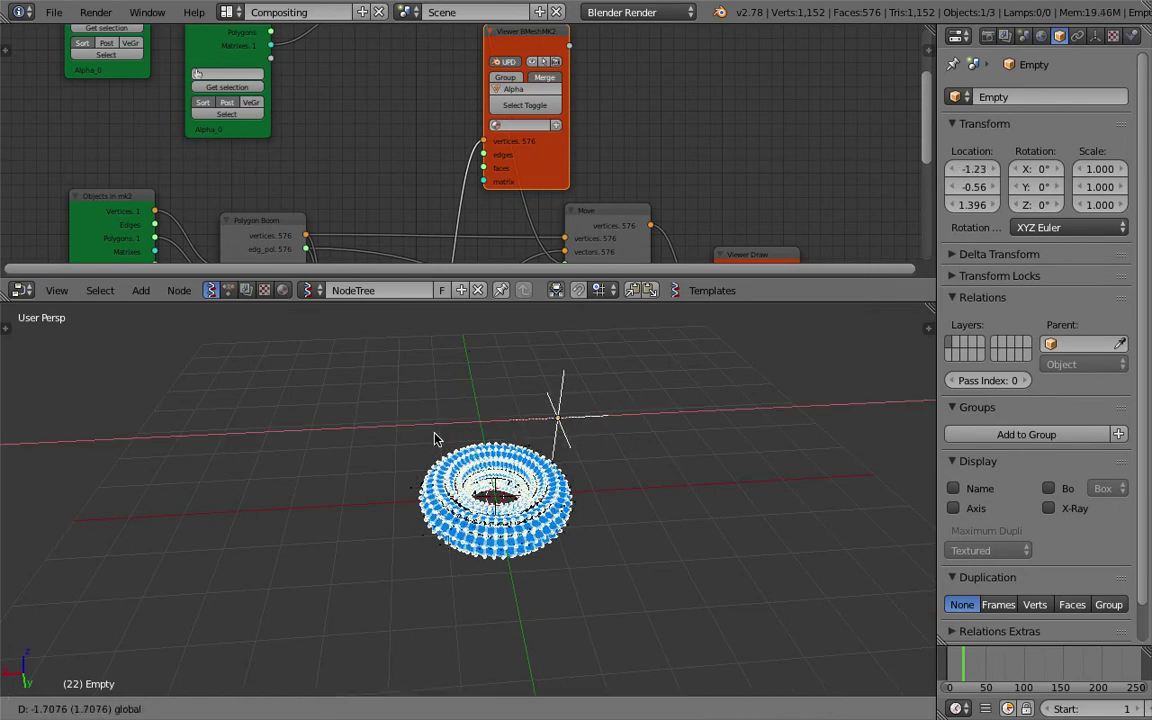
{"action": "left_click", "coordinate": [422, 425]}
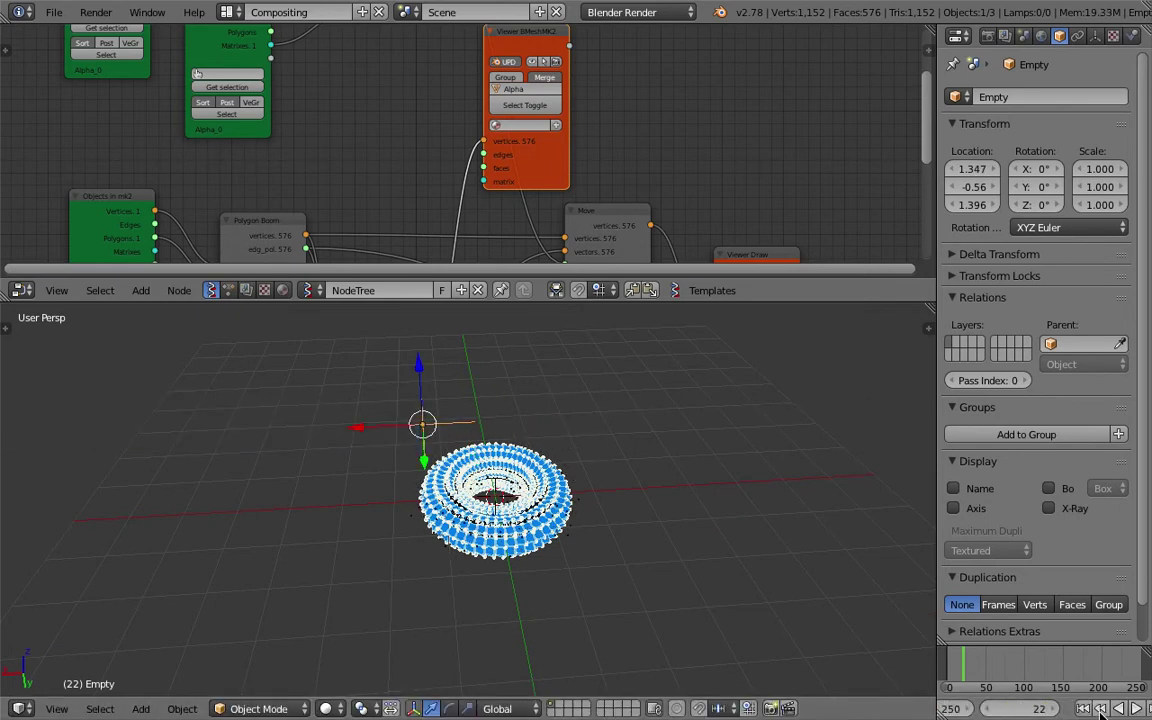
Step: Play the animation while moving the empty along the X axis to about 1.32, stop at frame 55 and save
{"action": "left_click", "coordinate": [1135, 708]}
{"action": "scroll", "coordinate": [392, 437], "scroll_direction": "up", "scroll_amount": 2}
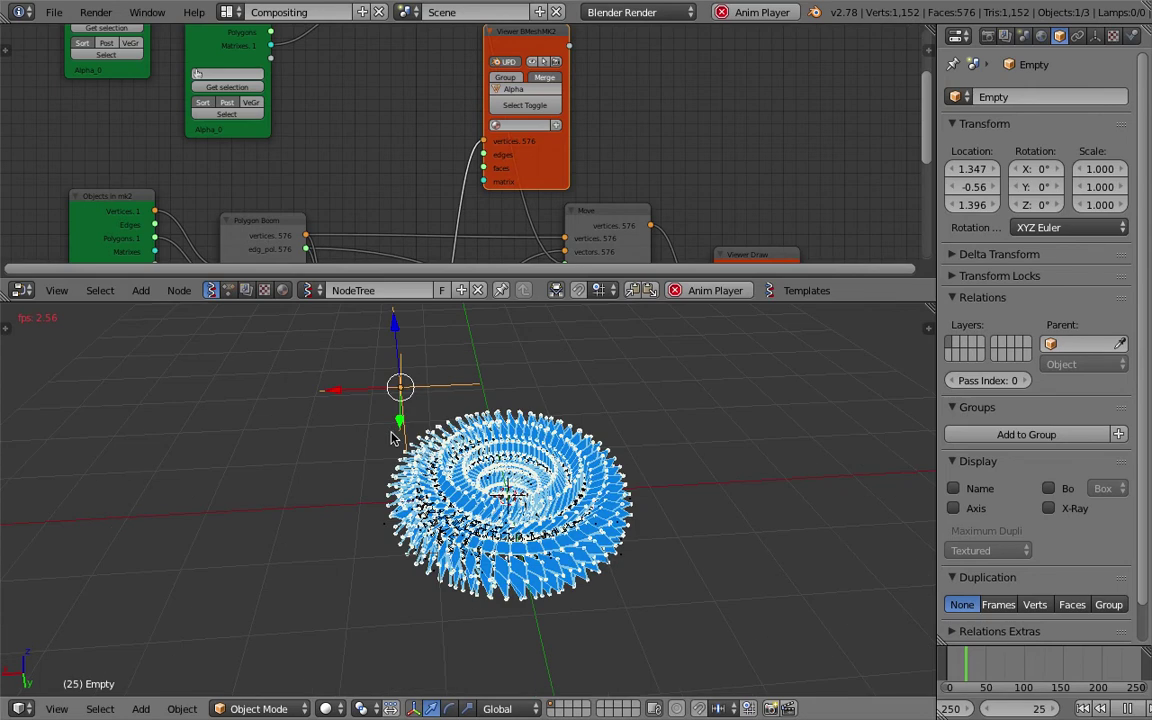
{"action": "key", "text": "g"}
{"action": "key", "text": "x"}
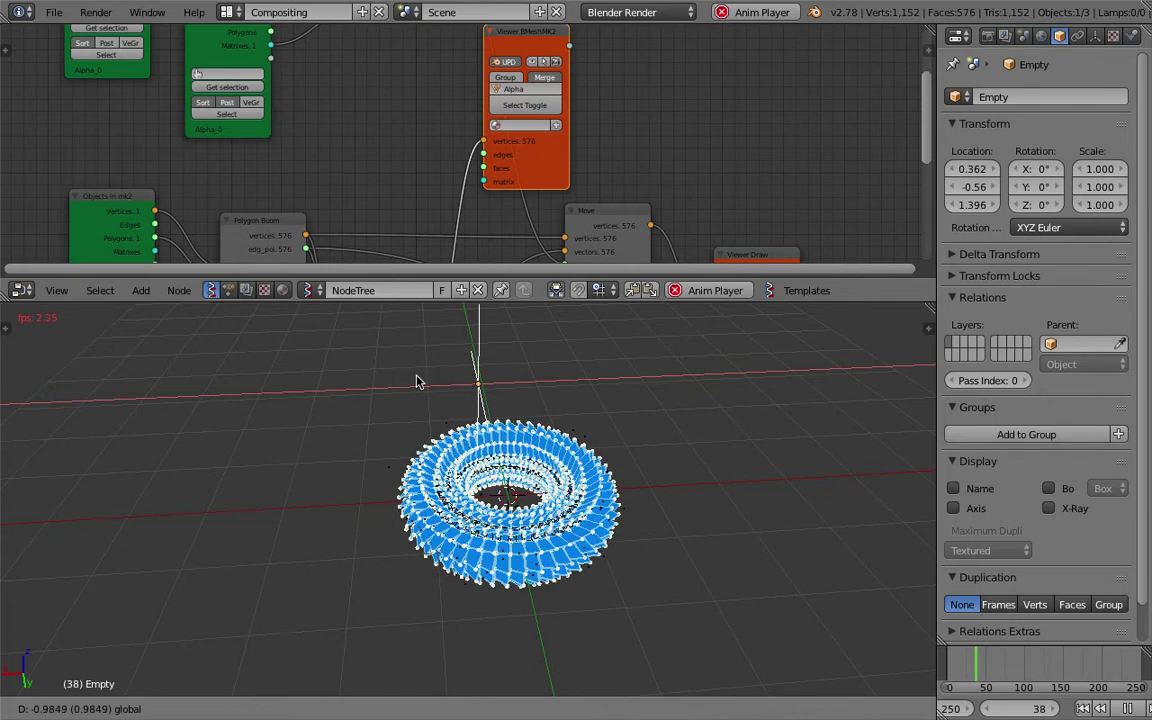
{"action": "left_click", "coordinate": [329, 380]}
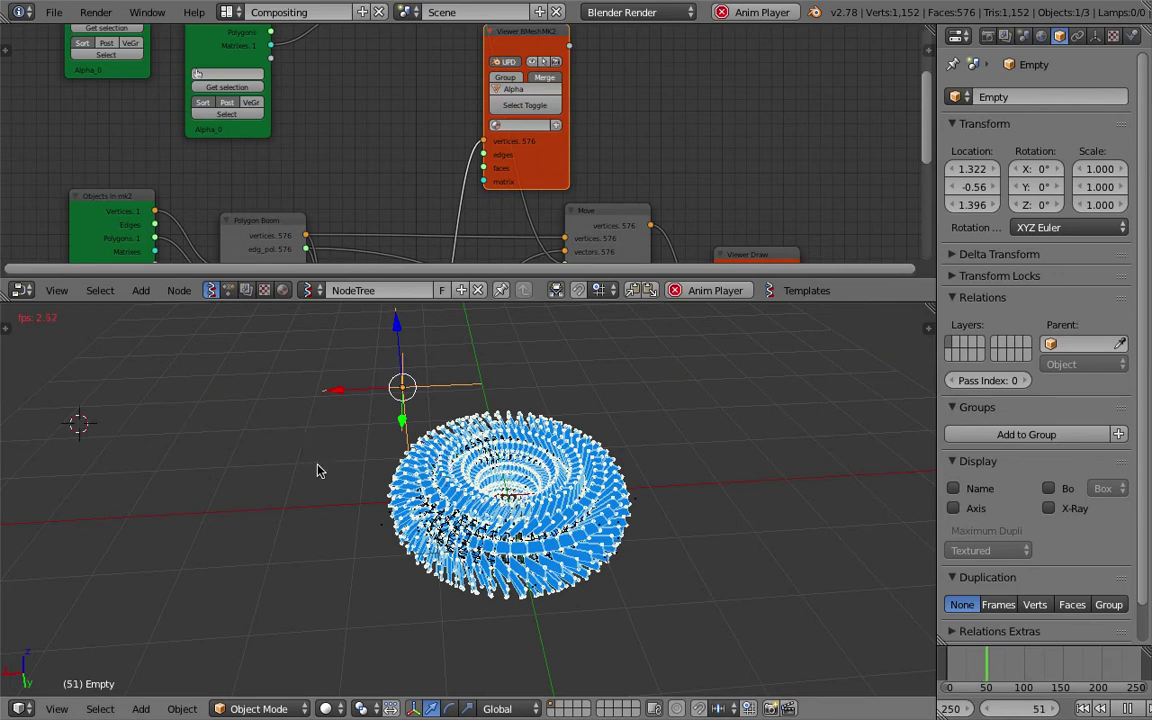
{"action": "scroll", "coordinate": [318, 472], "scroll_direction": "up", "scroll_amount": 2}
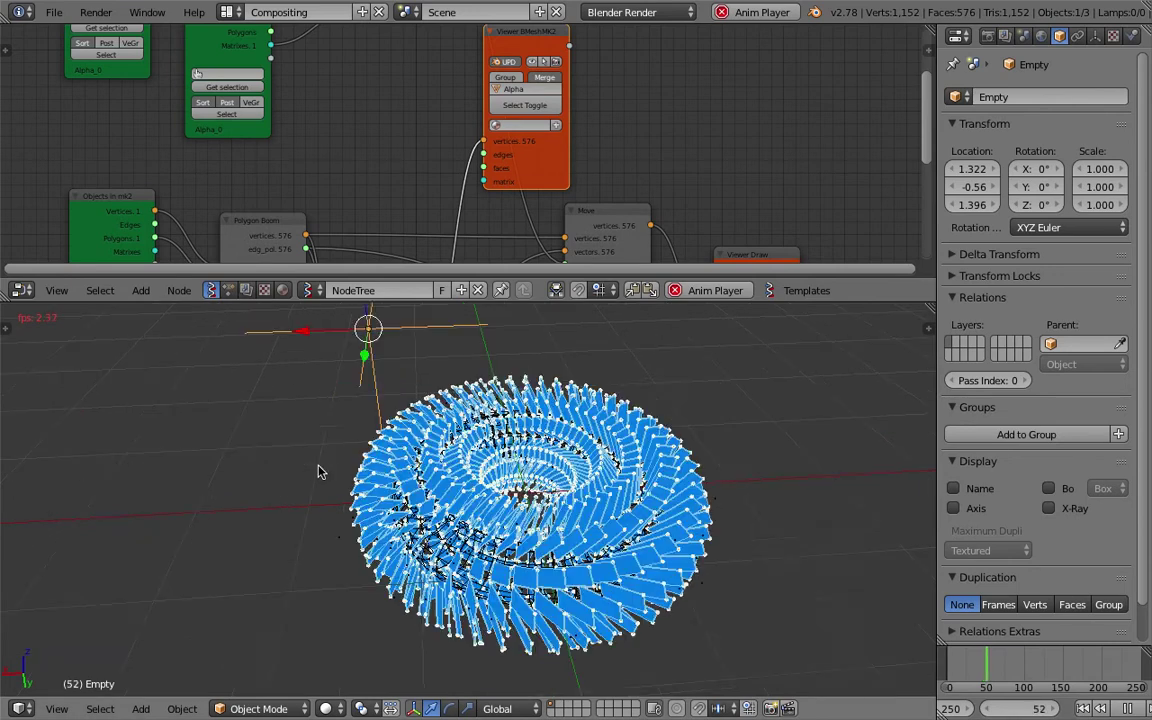
{"action": "left_click", "coordinate": [1128, 709]}
{"action": "middle_click_drag", "start_coordinate": [582, 492], "coordinate": [520, 470]}
{"action": "key", "text": "ctrl+s"}
{"action": "left_click", "coordinate": [656, 473]}
Step: Enlarge the node editor and move the Viewer BMeshMK2 node away from the Distance node
{"action": "middle_click_drag", "start_coordinate": [294, 95], "coordinate": [409, 200]}
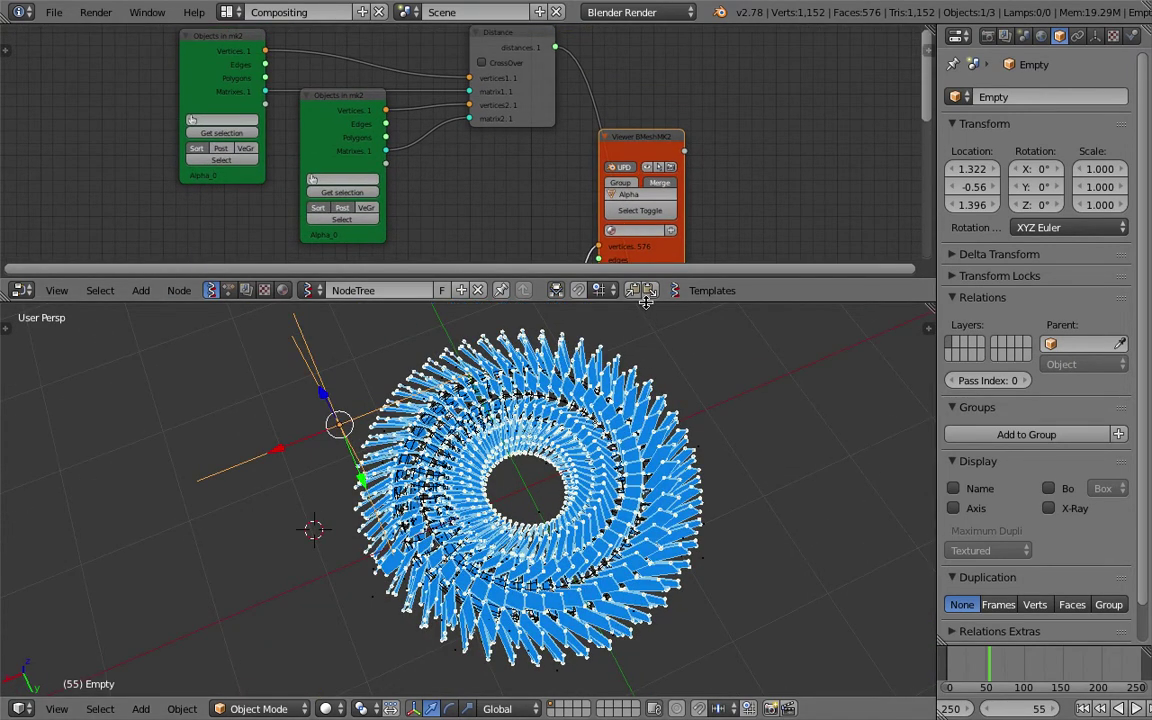
{"action": "left_click_drag", "start_coordinate": [583, 278], "coordinate": [545, 380]}
{"action": "middle_click_drag", "start_coordinate": [537, 309], "coordinate": [523, 133]}
{"action": "left_click_drag", "start_coordinate": [701, 251], "coordinate": [709, 233]}
{"action": "middle_click_drag", "start_coordinate": [727, 259], "coordinate": [535, 358]}
{"action": "scroll", "coordinate": [612, 206], "scroll_direction": "up", "scroll_amount": 3}
{"action": "scroll", "coordinate": [577, 253], "scroll_direction": "down", "scroll_amount": 3}
{"action": "left_click_drag", "start_coordinate": [445, 136], "coordinate": [723, 118]}
{"action": "middle_click_drag", "start_coordinate": [713, 122], "coordinate": [737, 151]}
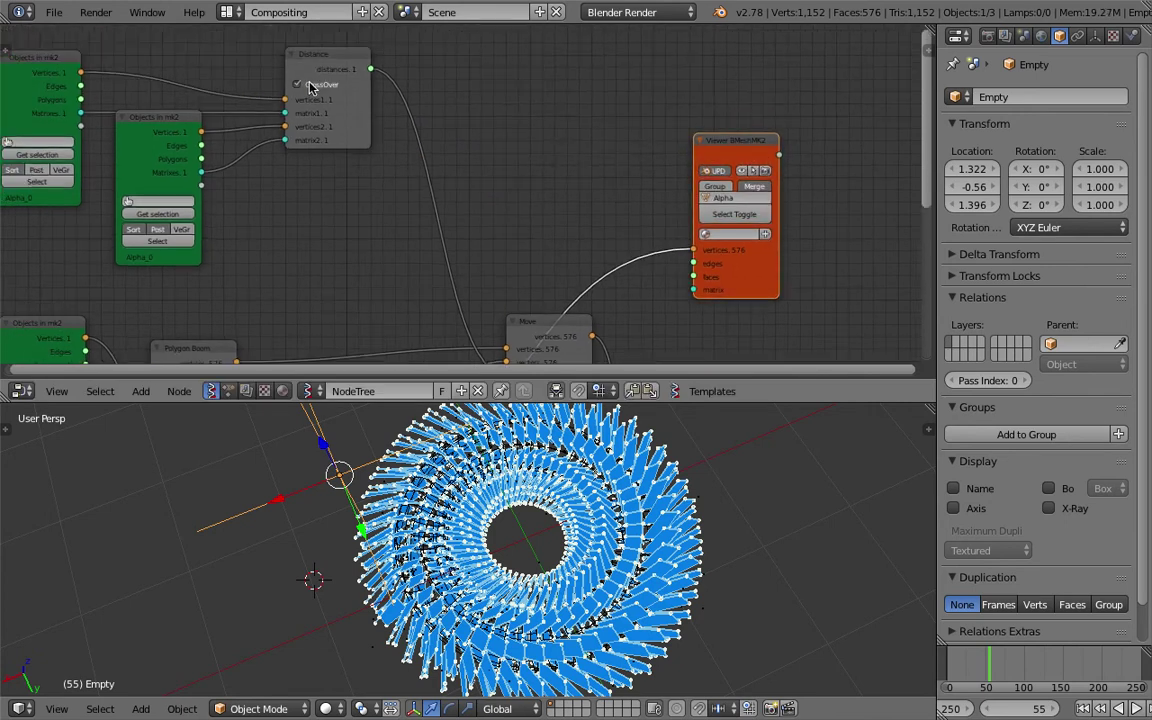
Step: Turn CrossOver back off on the Distance node and save the file
{"action": "left_click_drag", "start_coordinate": [338, 57], "coordinate": [322, 73]}
{"action": "middle_click_drag", "start_coordinate": [317, 92], "coordinate": [347, 122]}
{"action": "key", "text": "ctrl+s"}
{"action": "left_click_drag", "start_coordinate": [331, 123], "coordinate": [337, 97]}
{"action": "scroll", "coordinate": [456, 150], "scroll_direction": "up", "scroll_amount": 1}
Step: Add a Stethoscope node and connect the Distance node's distances output to its Data input
{"action": "middle_click_drag", "start_coordinate": [458, 150], "coordinate": [506, 168]}
{"action": "key", "text": "alt+space"}
{"action": "type", "text": "ste"}
{"action": "key", "text": "Return"}
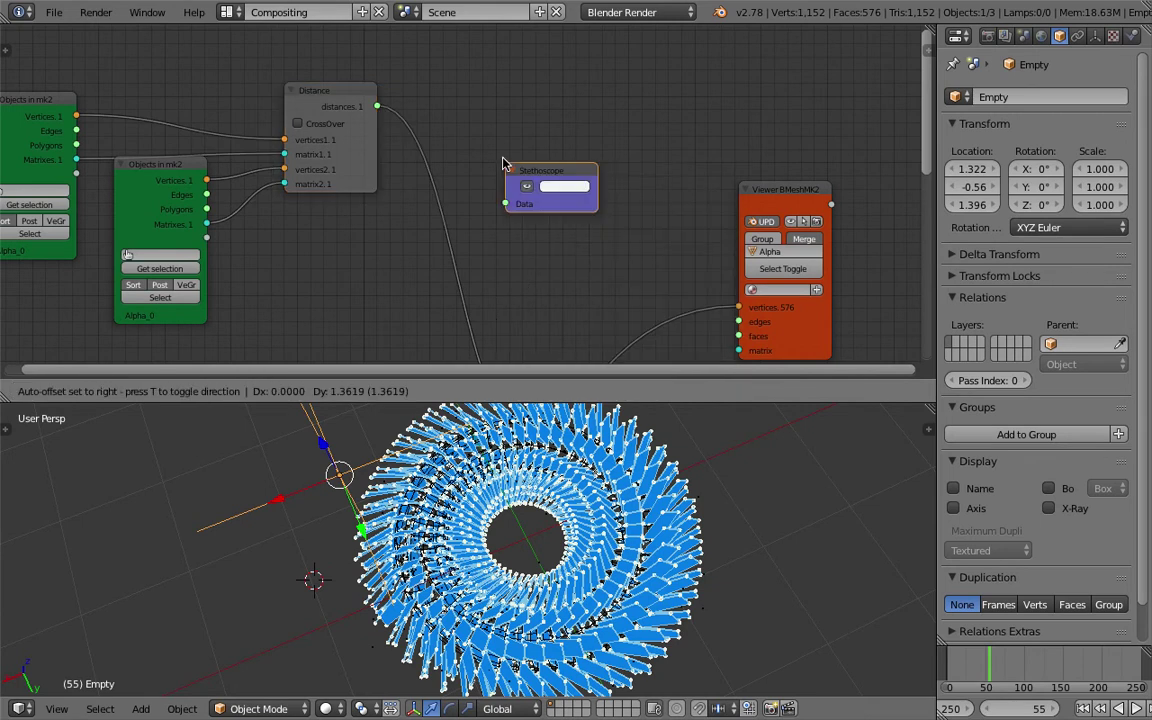
{"action": "left_click", "coordinate": [498, 136]}
{"action": "left_click_drag", "start_coordinate": [380, 107], "coordinate": [493, 170]}
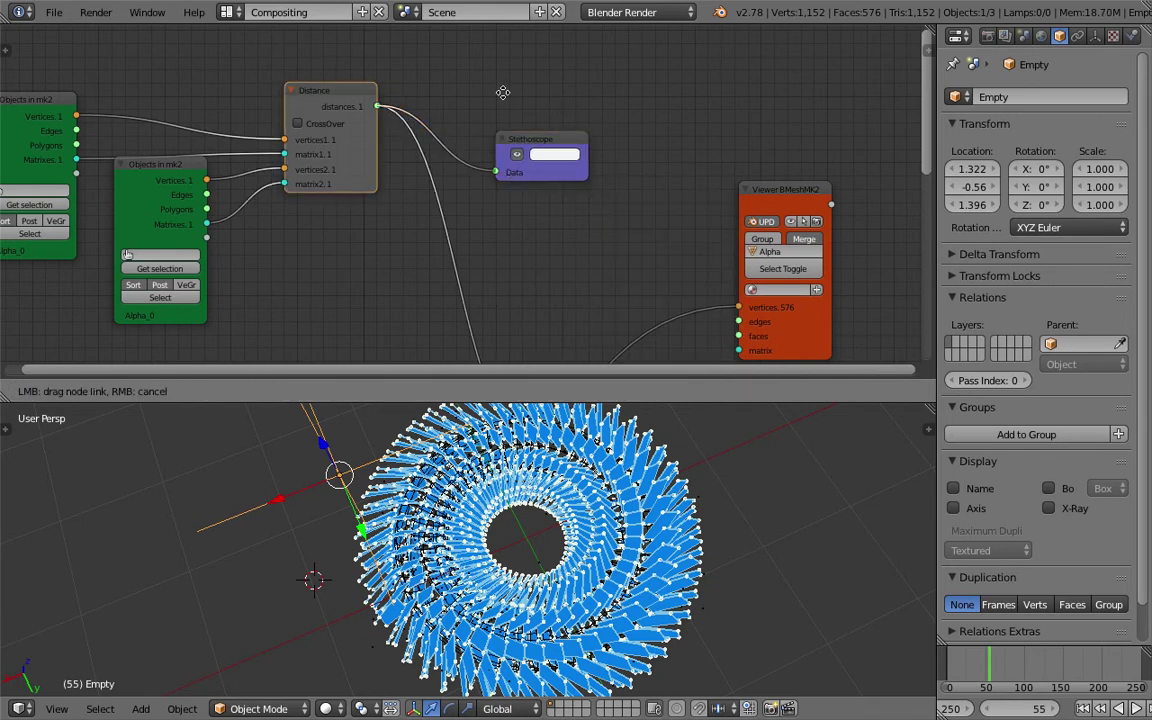
Step: Reposition the Stethoscope node and examine the distance values it lists
{"action": "middle_click_drag", "start_coordinate": [503, 93], "coordinate": [495, 91]}
{"action": "scroll", "coordinate": [560, 125], "scroll_direction": "up", "scroll_amount": 3}
{"action": "scroll", "coordinate": [585, 97], "scroll_direction": "down", "scroll_amount": 3}
{"action": "middle_click_drag", "start_coordinate": [585, 140], "coordinate": [591, 85]}
{"action": "left_click_drag", "start_coordinate": [534, 109], "coordinate": [591, 108]}
{"action": "middle_click_drag", "start_coordinate": [534, 315], "coordinate": [525, 237]}
{"action": "scroll", "coordinate": [525, 237], "scroll_direction": "up", "scroll_amount": 1}
{"action": "scroll", "coordinate": [525, 237], "scroll_direction": "down", "scroll_amount": 1}
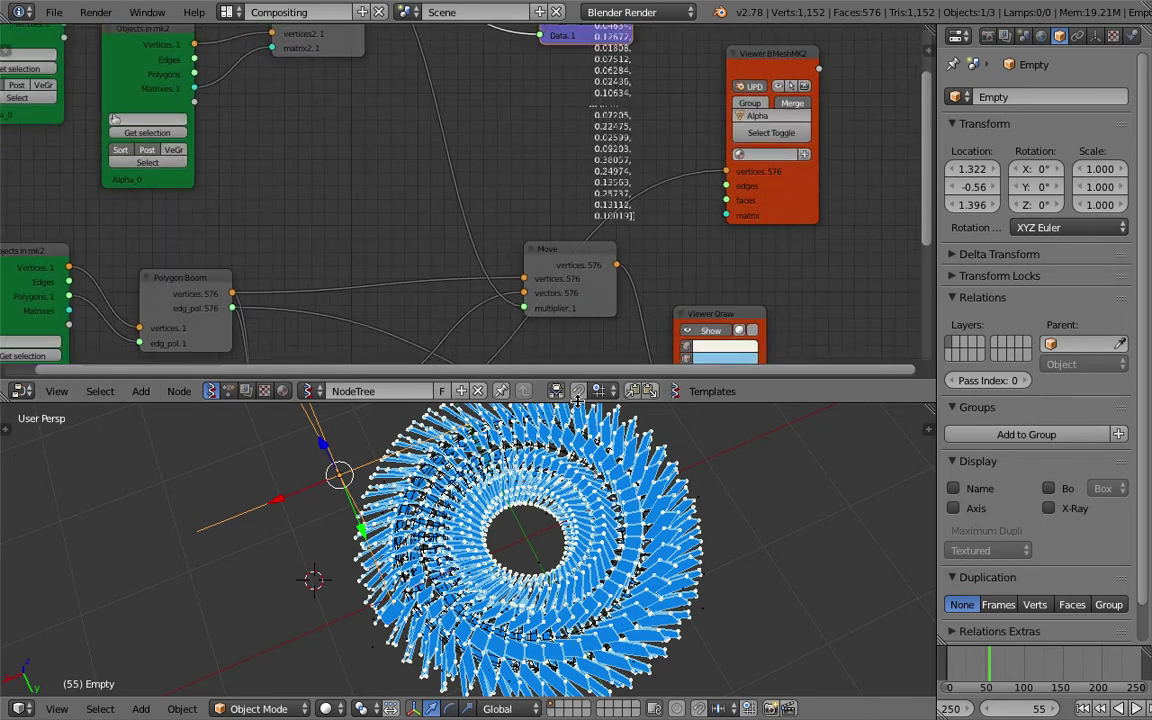
Step: Enlarge the node editor, adjust the Distance and Move node positions, and examine the Move node's inputs
{"action": "left_click_drag", "start_coordinate": [577, 401], "coordinate": [574, 503]}
{"action": "middle_click_drag", "start_coordinate": [386, 218], "coordinate": [390, 301]}
{"action": "left_click_drag", "start_coordinate": [339, 88], "coordinate": [344, 143]}
{"action": "left_click_drag", "start_coordinate": [550, 392], "coordinate": [561, 371]}
{"action": "left_click", "coordinate": [556, 374]}
{"action": "scroll", "coordinate": [560, 370], "scroll_direction": "up", "scroll_amount": 4}
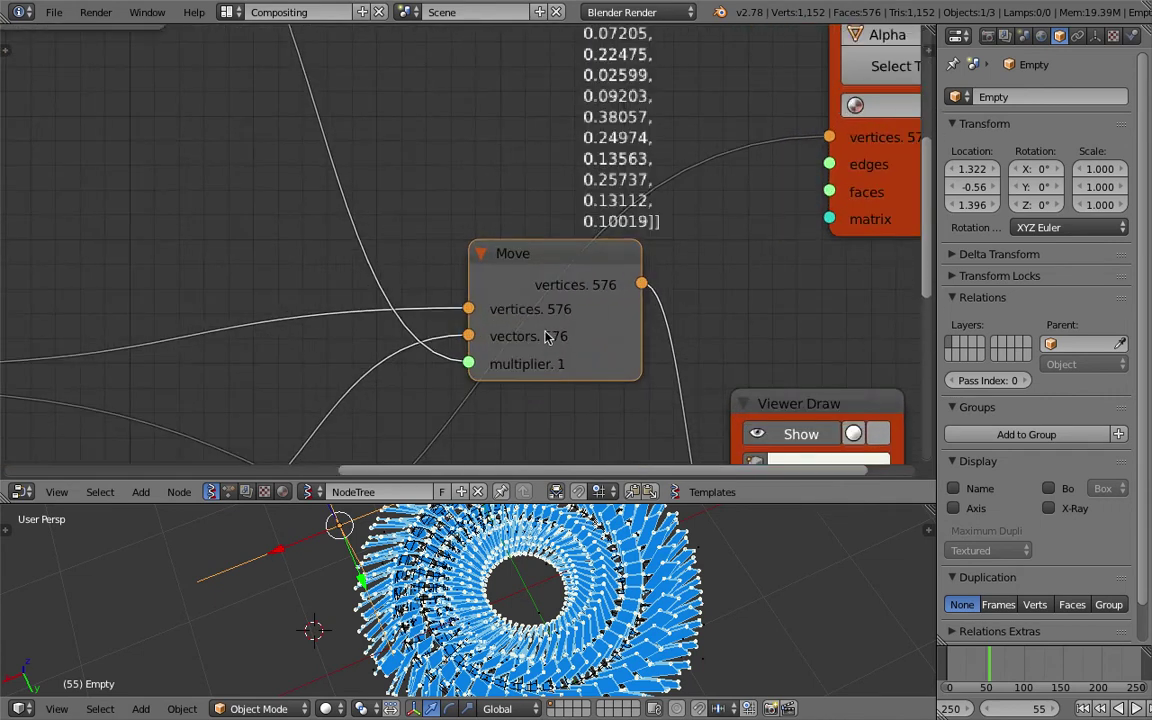
Step: Try inserting a List Join node with wrap enabled between the Distance node's distances output and the Move node's multiplier
{"action": "scroll", "coordinate": [437, 141], "scroll_direction": "down", "scroll_amount": 2}
{"action": "key", "text": "space"}
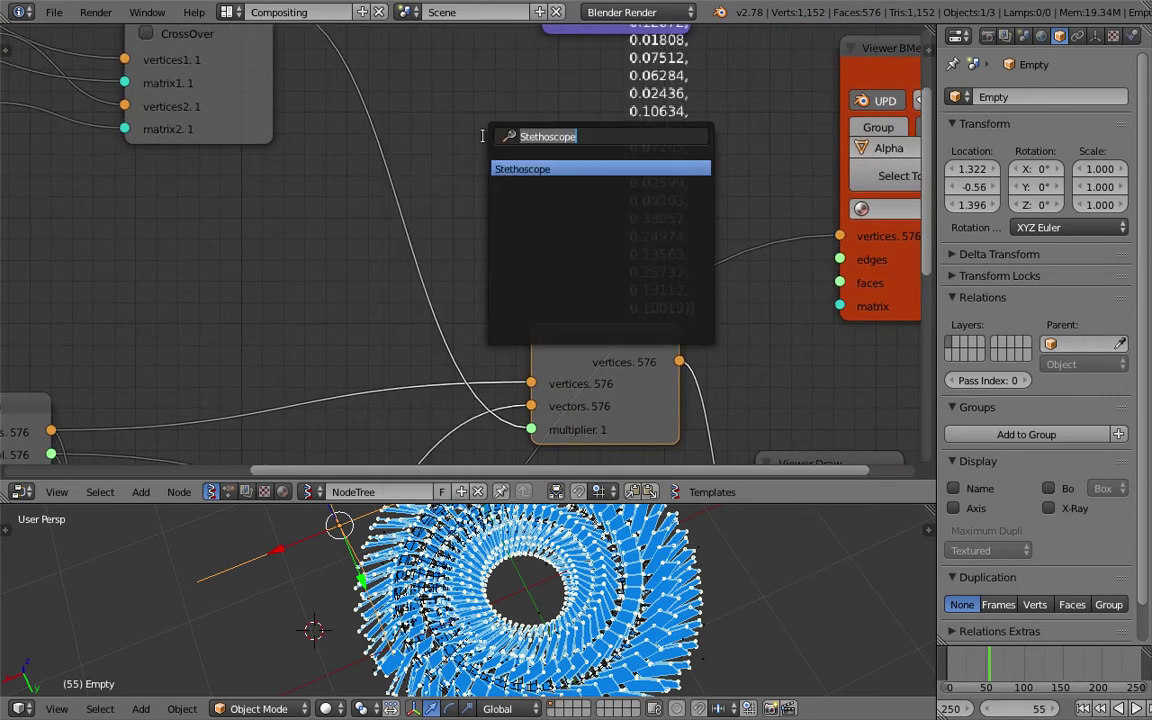
{"action": "type", "text": "join"}
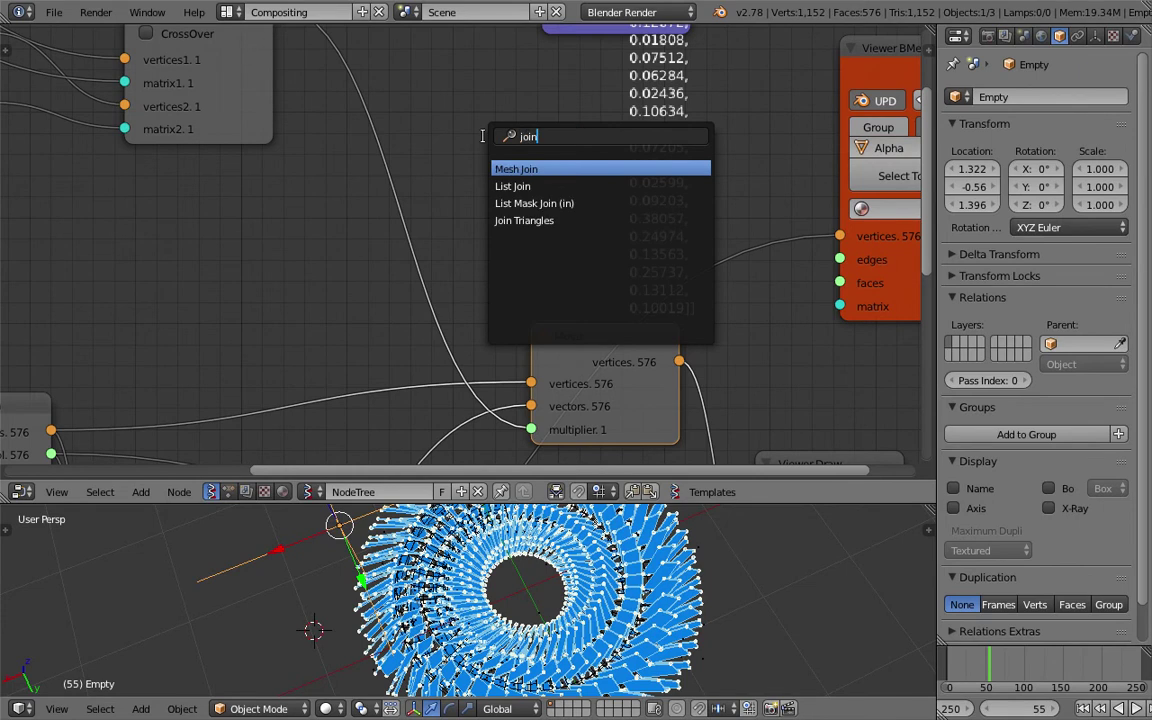
{"action": "key", "text": "Down"}
{"action": "key", "text": "Return"}
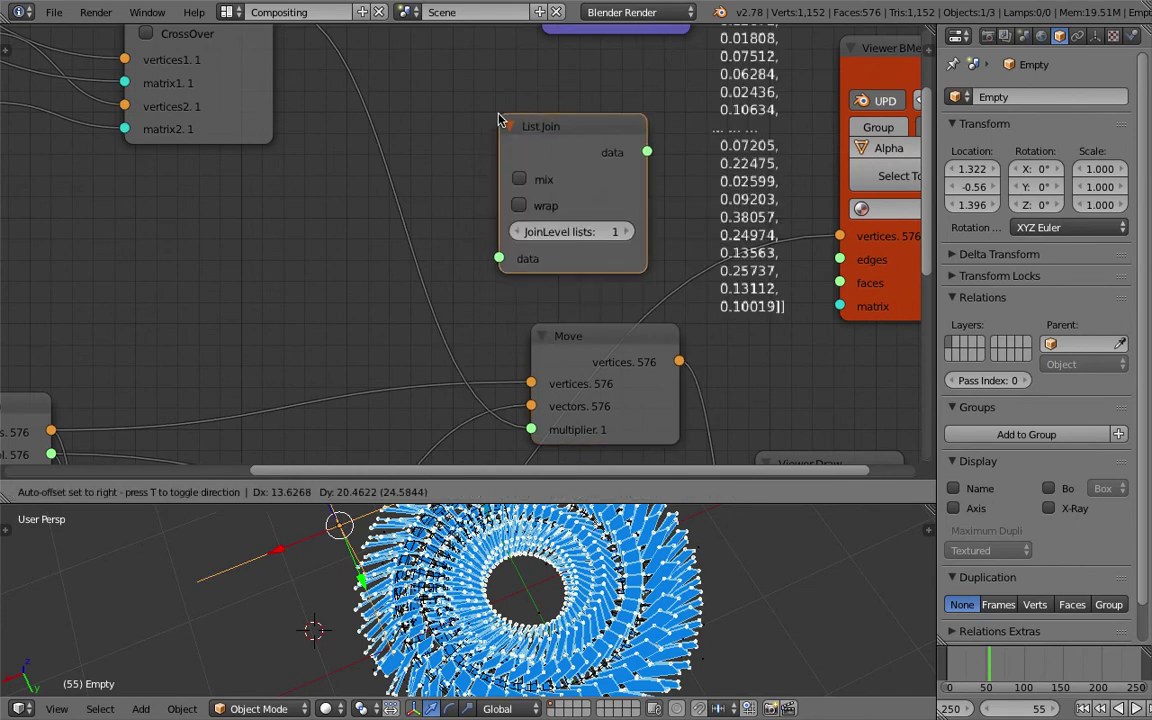
{"action": "left_click", "coordinate": [431, 150]}
{"action": "left_click", "coordinate": [384, 178]}
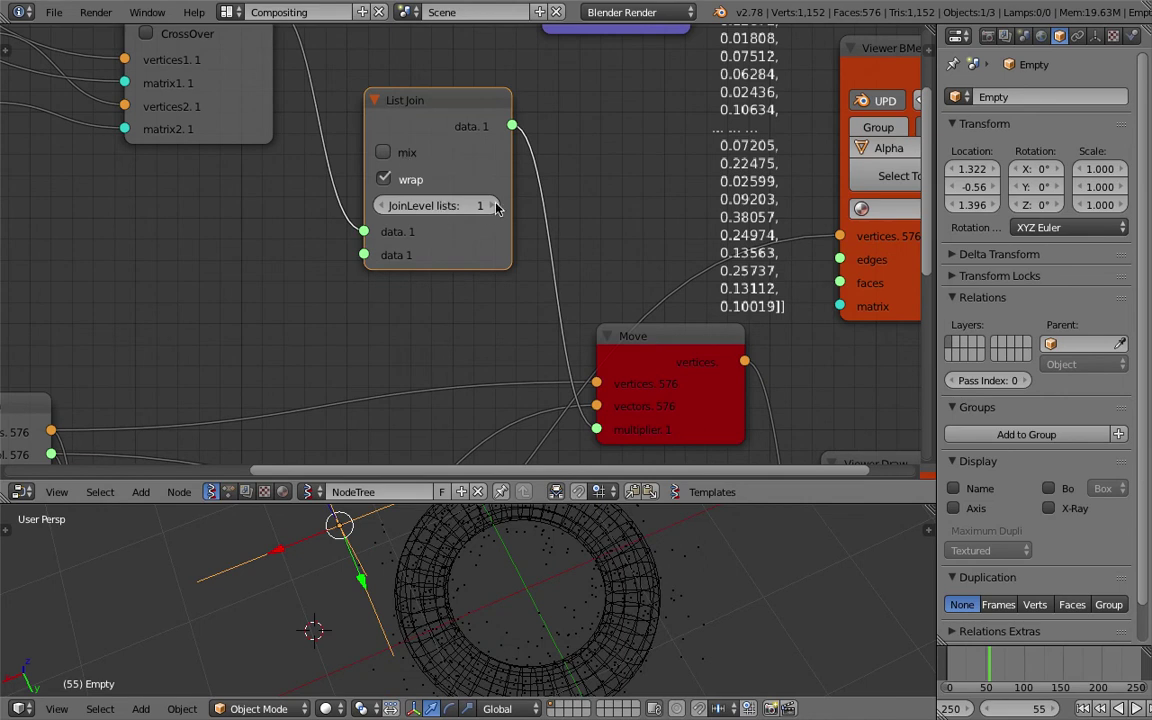
Step: Try other JoinLevel, mix and wrap settings on the List Join node
{"action": "left_click", "coordinate": [496, 207]}
{"action": "left_click", "coordinate": [383, 152]}
{"action": "left_click", "coordinate": [395, 181]}
{"action": "left_click", "coordinate": [398, 182]}
{"action": "left_click", "coordinate": [401, 180]}
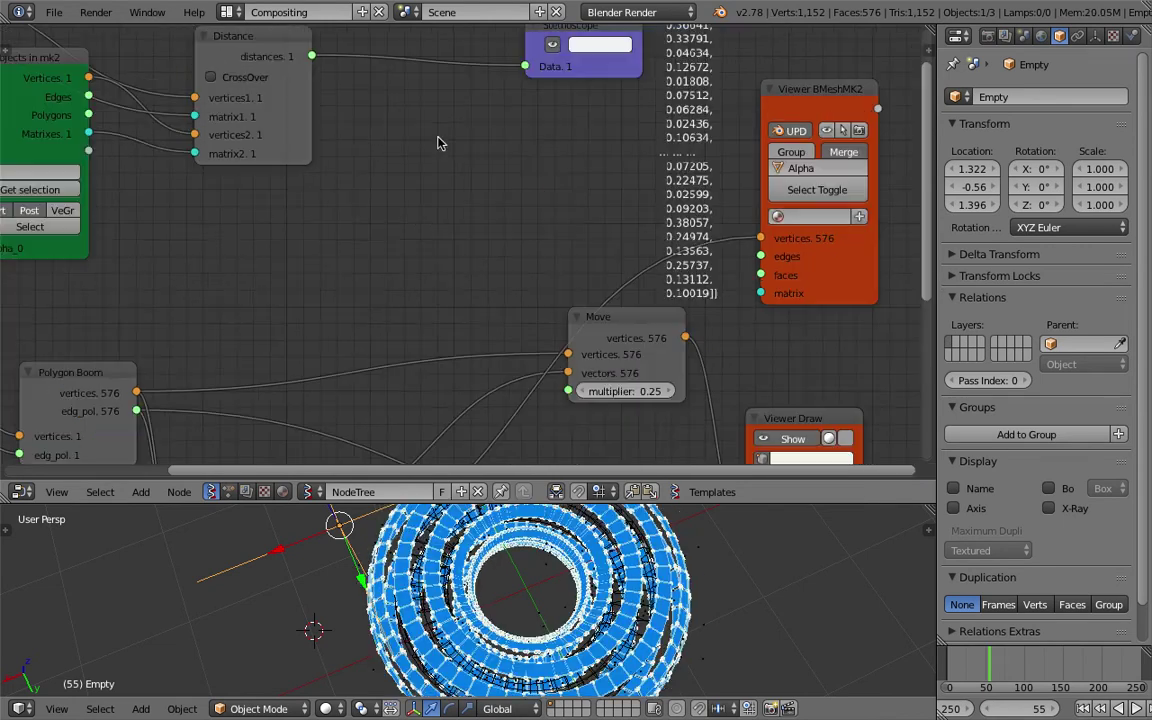
Step: Reposition the Distance node slightly and save over the current file
{"action": "key", "text": "ctrl+s"}
{"action": "left_click", "coordinate": [437, 158]}
{"action": "left_click_drag", "start_coordinate": [313, 77], "coordinate": [326, 100]}
{"action": "scroll", "coordinate": [391, 236], "scroll_direction": "down", "scroll_amount": 4}
{"action": "middle_click_drag", "start_coordinate": [393, 240], "coordinate": [414, 161]}
{"action": "key", "text": "ctrl+s"}
{"action": "left_click", "coordinate": [420, 174]}
{"action": "middle_click_drag", "start_coordinate": [596, 248], "coordinate": [560, 191]}
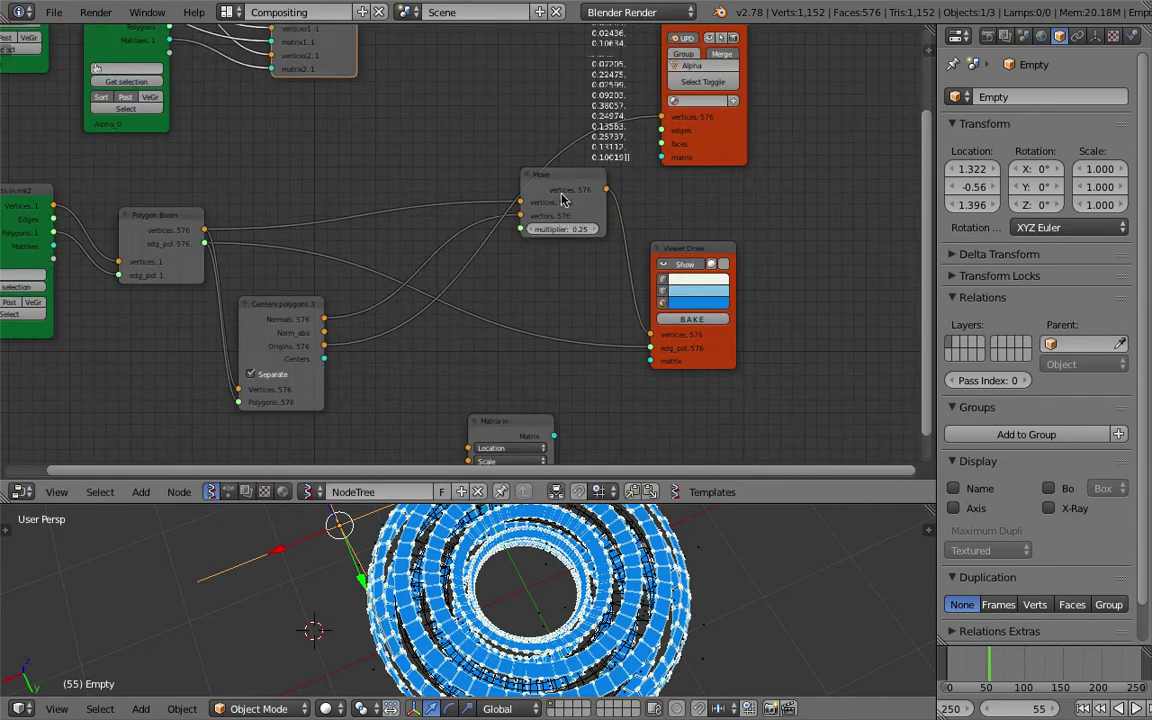
Step: Rearrange the Move and Viewer Draw nodes and set the Move node's multiplier to 0.22
{"action": "left_click_drag", "start_coordinate": [560, 191], "coordinate": [562, 257]}
{"action": "left_click_drag", "start_coordinate": [702, 252], "coordinate": [795, 246]}
{"action": "middle_click_drag", "start_coordinate": [518, 275], "coordinate": [546, 239]}
{"action": "mouse_move", "coordinate": [457, 240]}
{"action": "middle_mouse_down"}
{"action": "mouse_move", "coordinate": [451, 206]}
{"action": "mouse_move", "coordinate": [408, 162]}
{"action": "middle_mouse_up"}
{"action": "scroll", "coordinate": [408, 162], "scroll_direction": "up", "scroll_amount": 1}
{"action": "left_click_drag", "start_coordinate": [566, 188], "coordinate": [530, 188]}
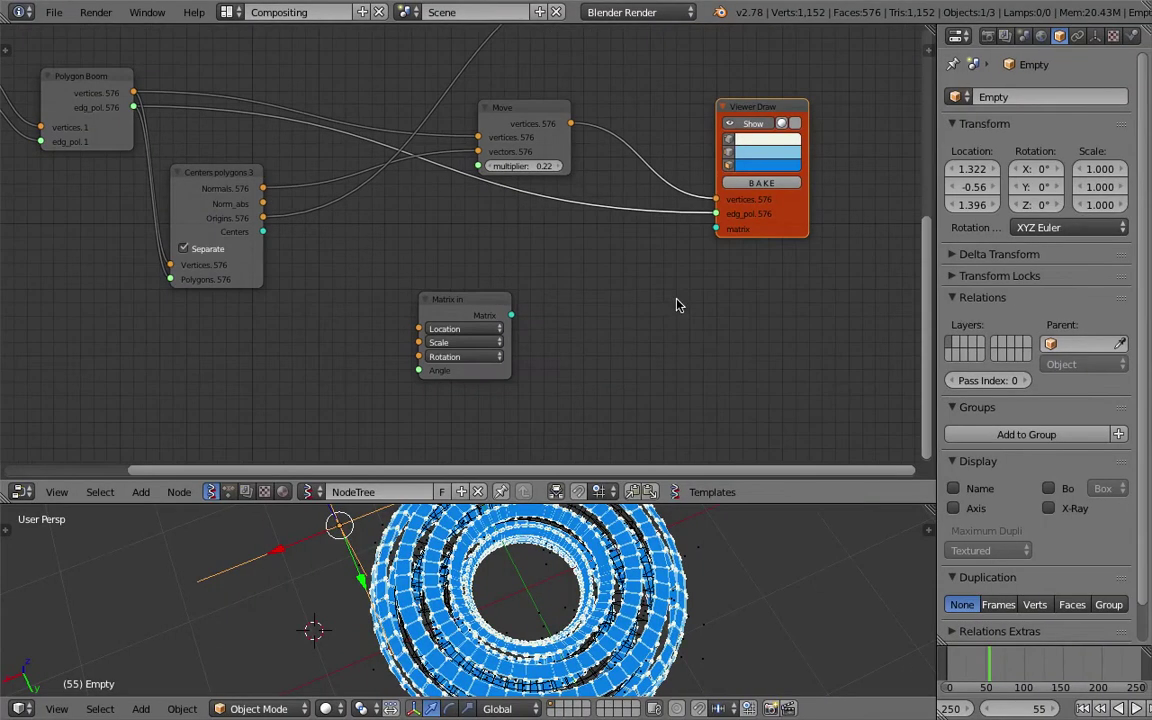
Step: Widen the node editor, add a Vector Evaluate node beside Viewer Draw, and save the file
{"action": "left_click_drag", "start_coordinate": [936, 209], "coordinate": [964, 205]}
{"action": "middle_click_drag", "start_coordinate": [892, 190], "coordinate": [754, 243]}
{"action": "key", "text": "space"}
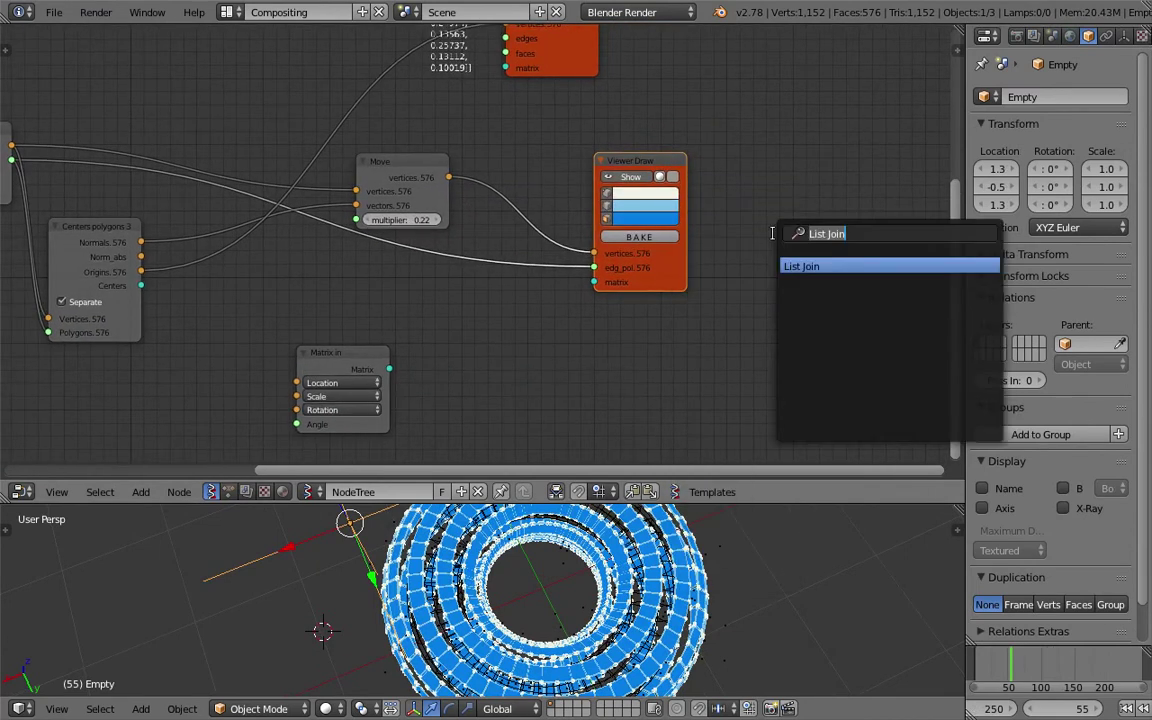
{"action": "type", "text": "eva"}
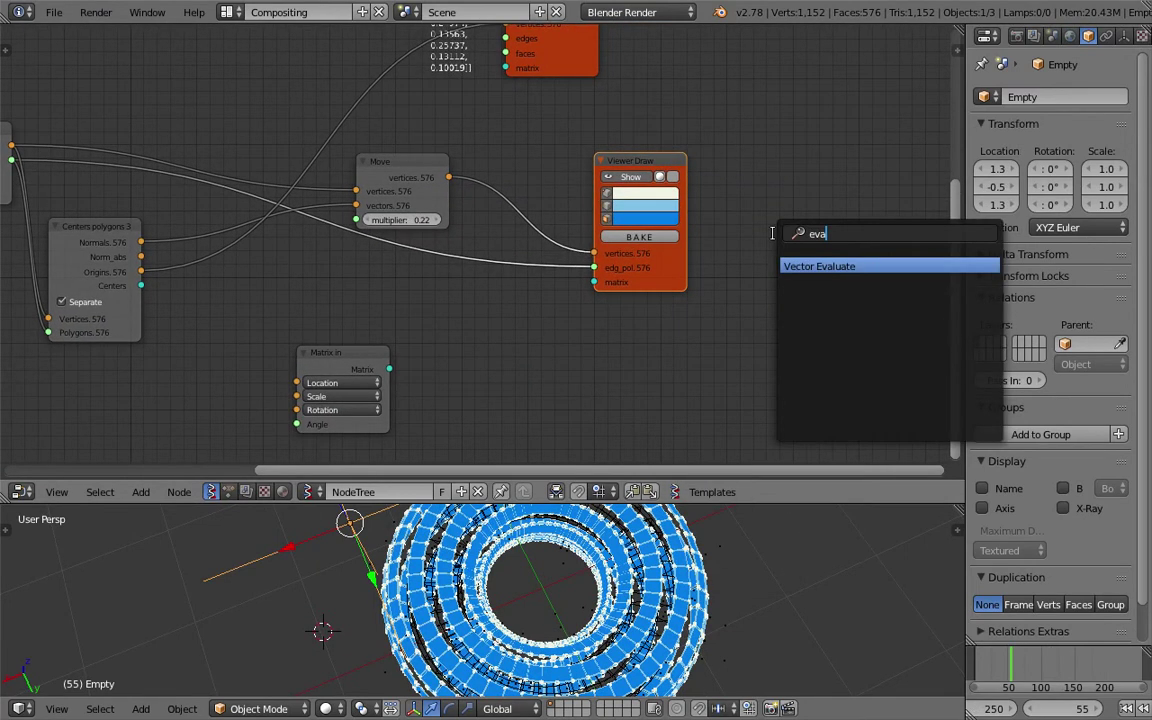
{"action": "key", "text": "Return"}
{"action": "left_click", "coordinate": [771, 240]}
{"action": "key", "text": "ctrl+s"}
{"action": "left_click", "coordinate": [771, 232]}
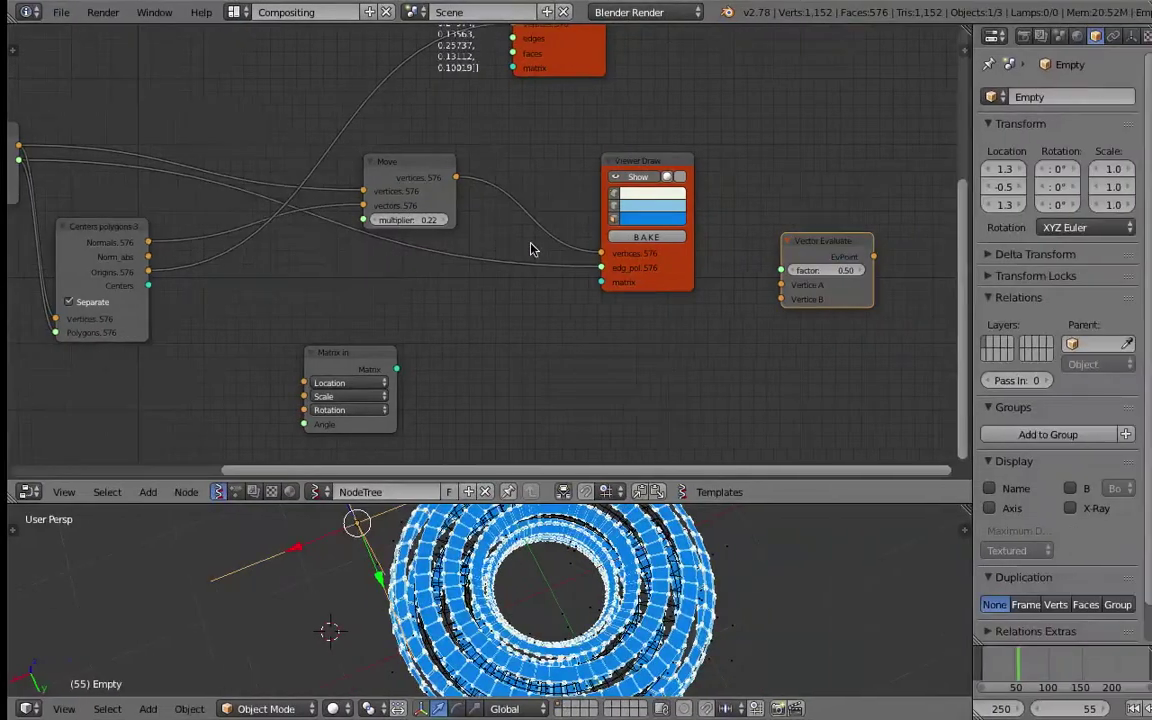
Step: Make room by moving the Viewer Draw node away, placing Vector Evaluate between it and Move, and save the file
{"action": "left_click_drag", "start_coordinate": [645, 166], "coordinate": [849, 78]}
{"action": "key", "text": "ctrl+s"}
{"action": "left_click", "coordinate": [850, 77]}
{"action": "left_click_drag", "start_coordinate": [835, 237], "coordinate": [684, 293]}
{"action": "left_click_drag", "start_coordinate": [441, 172], "coordinate": [471, 142]}
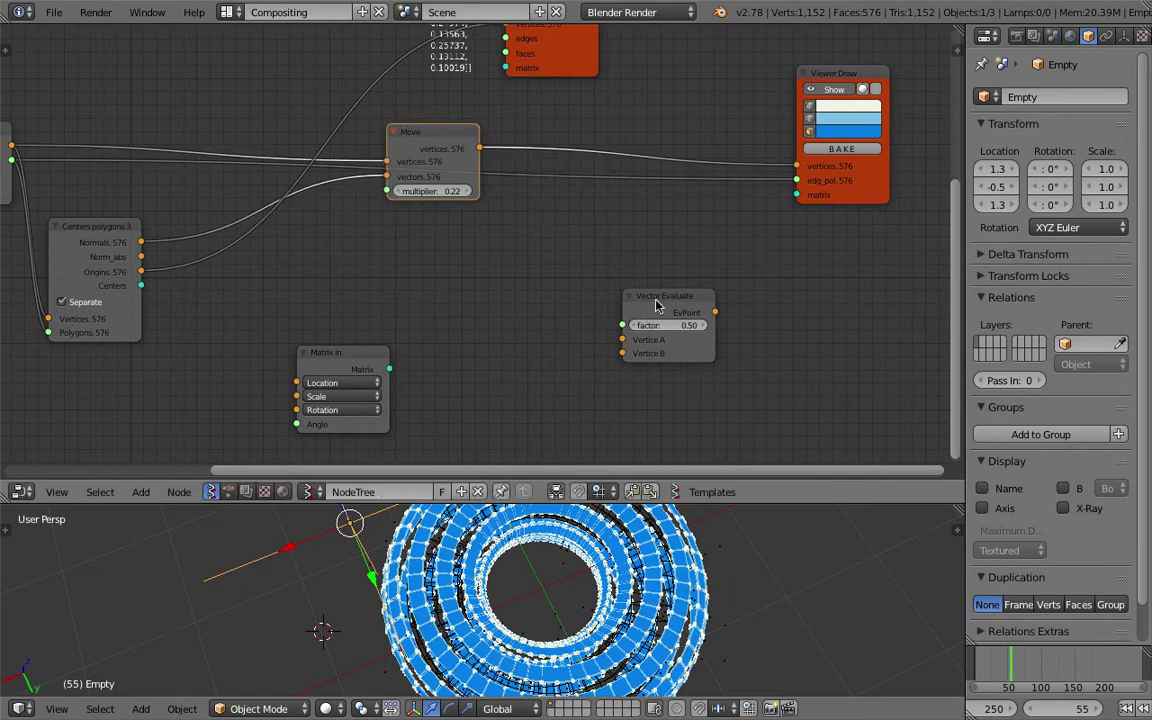
{"action": "left_click_drag", "start_coordinate": [656, 306], "coordinate": [651, 267]}
{"action": "scroll", "coordinate": [618, 320], "scroll_direction": "up", "scroll_amount": 1}
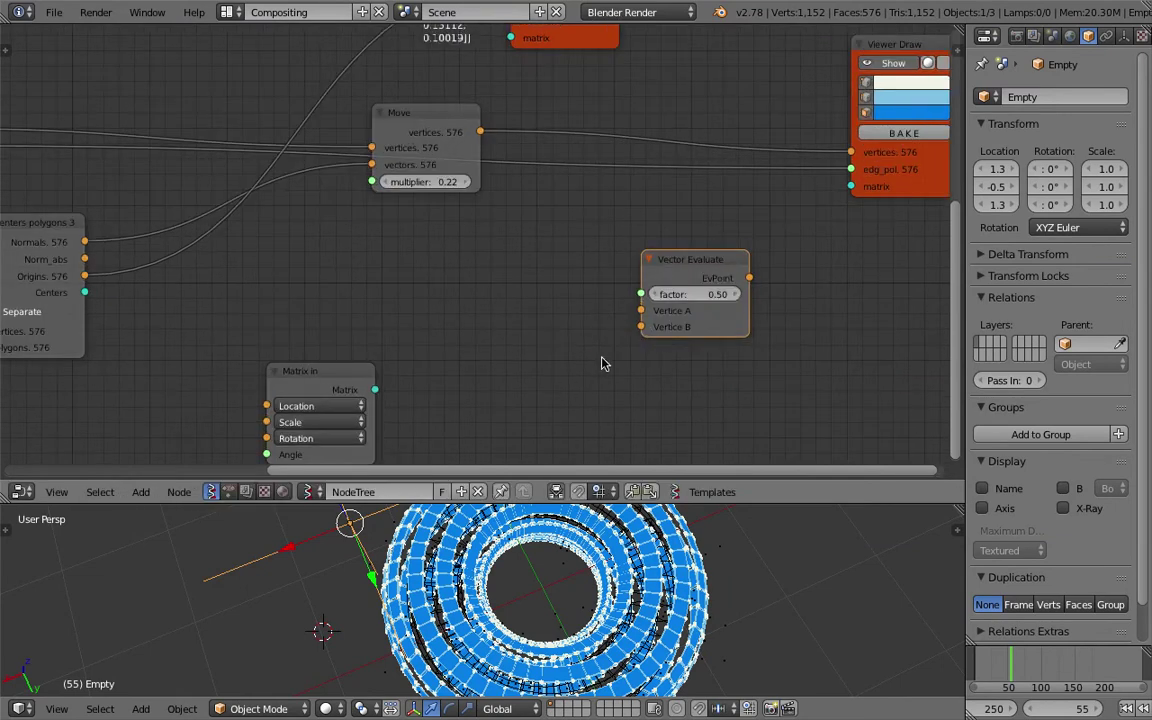
Step: Move the unconnected Matrix In node under Centers Polygons 3 and delete it
{"action": "scroll", "coordinate": [645, 318], "scroll_direction": "down", "scroll_amount": 1}
{"action": "middle_click_drag", "start_coordinate": [412, 299], "coordinate": [445, 258]}
{"action": "middle_click_drag", "start_coordinate": [488, 313], "coordinate": [504, 298]}
{"action": "left_click_drag", "start_coordinate": [383, 304], "coordinate": [285, 340]}
{"action": "scroll", "coordinate": [450, 280], "scroll_direction": "down", "scroll_amount": 1}
{"action": "middle_click_drag", "start_coordinate": [418, 262], "coordinate": [472, 244]}
{"action": "middle_click_drag", "start_coordinate": [558, 571], "coordinate": [556, 526]}
{"action": "left_click_drag", "start_coordinate": [327, 309], "coordinate": [256, 315]}
{"action": "scroll", "coordinate": [396, 311], "scroll_direction": "up", "scroll_amount": 2}
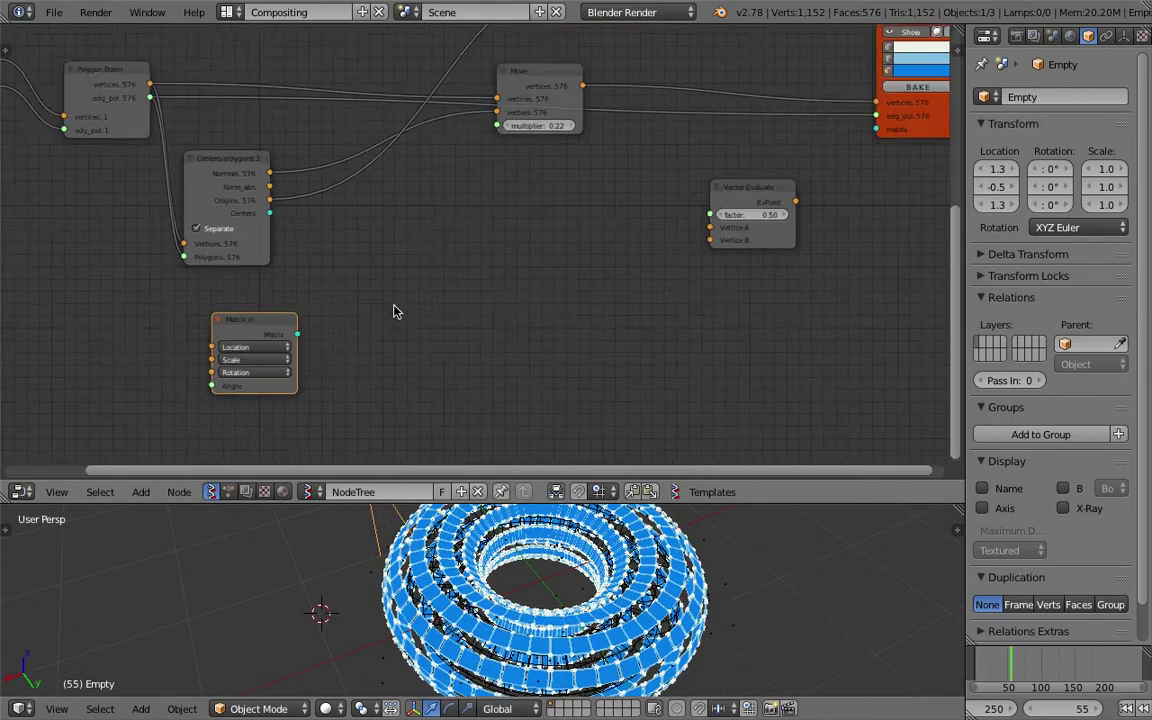
{"action": "key", "text": "x"}
{"action": "key", "text": "shift+a"}
{"action": "left_click", "coordinate": [443, 261]}
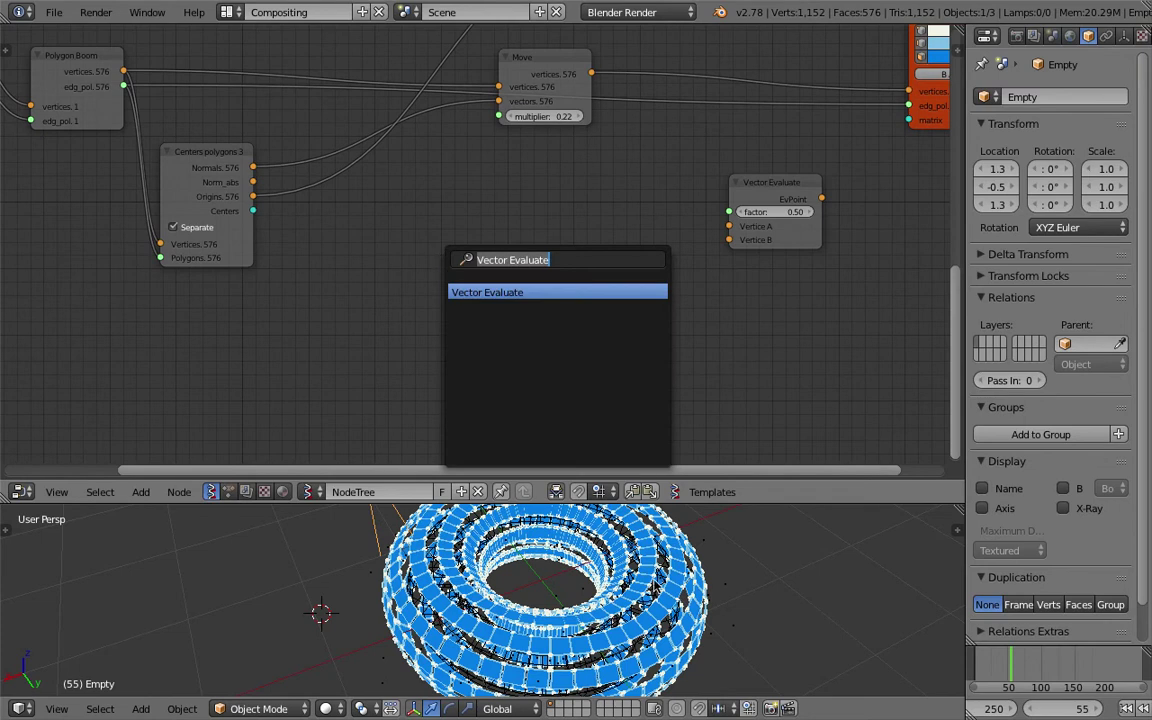
{"action": "key", "text": "Escape"}
Step: Add a Sphere generator node in the empty area below the Move node
{"action": "middle_click_drag", "start_coordinate": [545, 605], "coordinate": [545, 576]}
{"action": "scroll", "coordinate": [545, 580], "scroll_direction": "down", "scroll_amount": 2}
{"action": "middle_click_drag", "start_coordinate": [445, 262], "coordinate": [445, 302]}
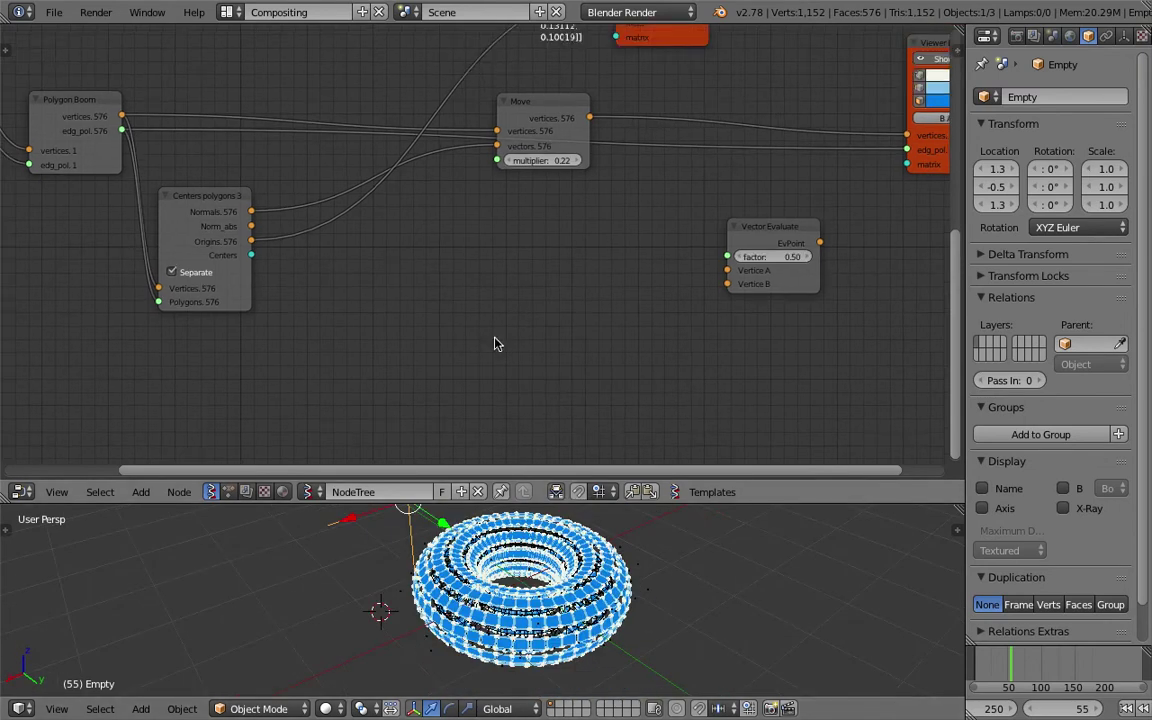
{"action": "scroll", "coordinate": [431, 274], "scroll_direction": "up", "scroll_amount": 1}
{"action": "key", "text": "shift+a"}
{"action": "left_click", "coordinate": [481, 260]}
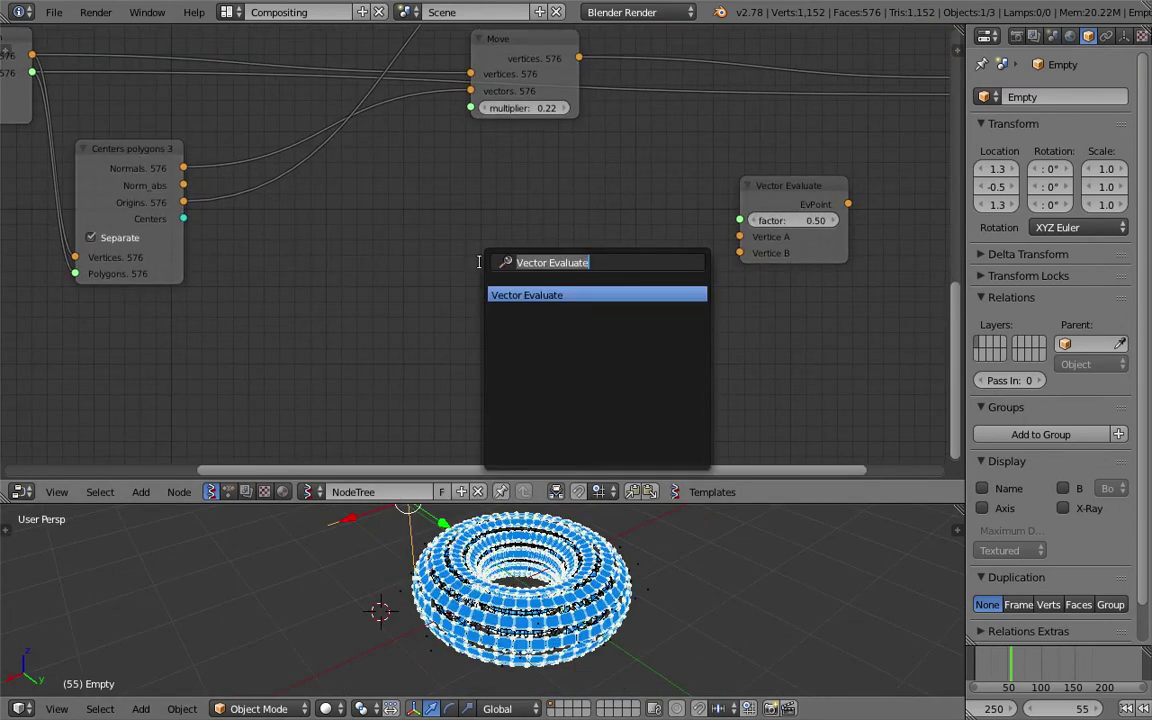
{"action": "type", "text": "sphe"}
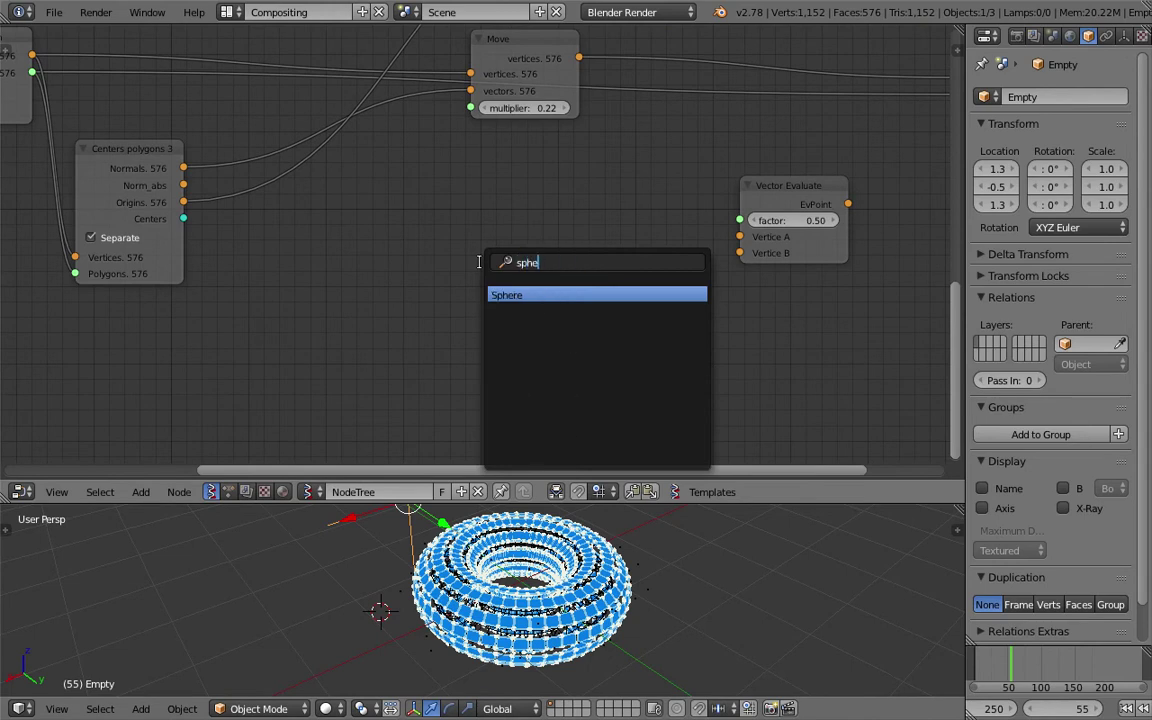
{"action": "key", "text": "Return"}
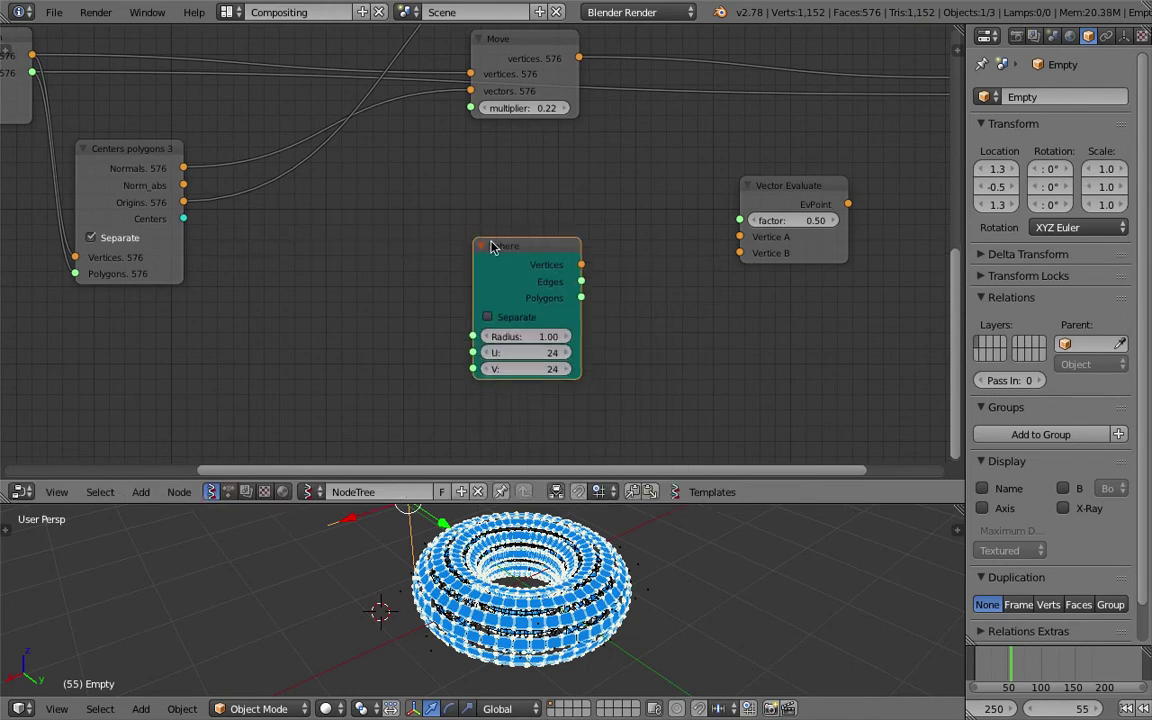
{"action": "left_click", "coordinate": [486, 239]}
Step: Check the Sphere node's parameters, shift the node away from Vector Evaluate, and save the file
{"action": "scroll", "coordinate": [476, 345], "scroll_direction": "up", "scroll_amount": 1}
{"action": "scroll", "coordinate": [488, 340], "scroll_direction": "up", "scroll_amount": 1}
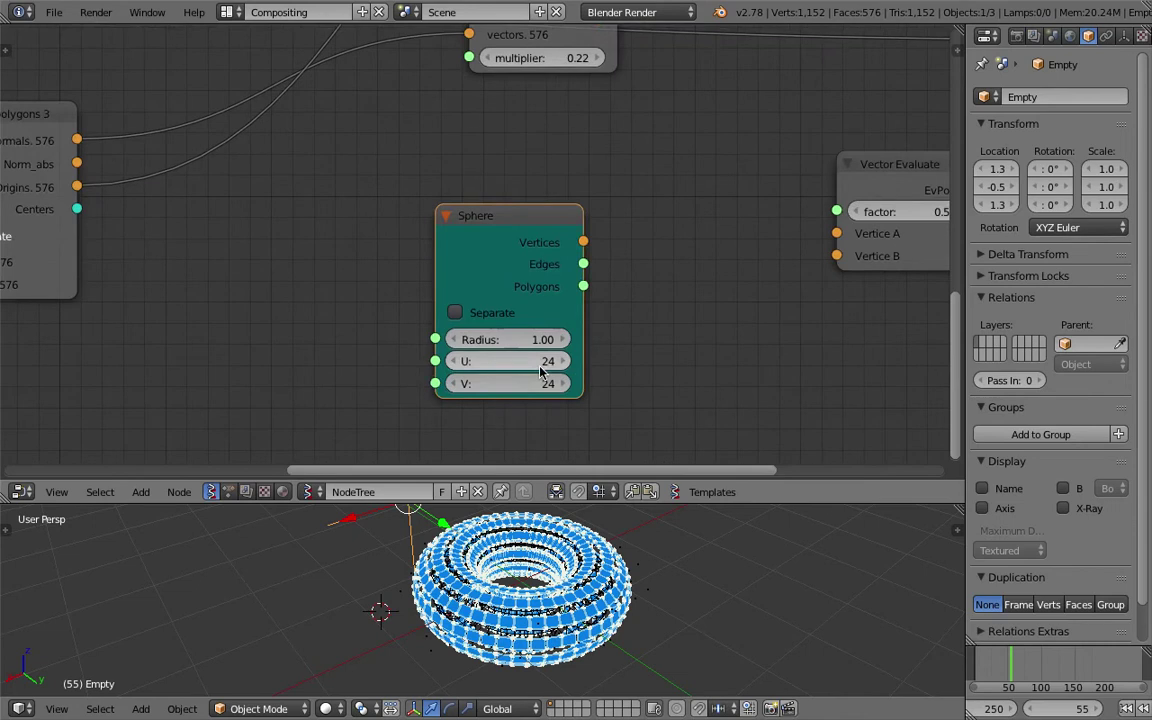
{"action": "middle_click_drag", "start_coordinate": [623, 347], "coordinate": [616, 345]}
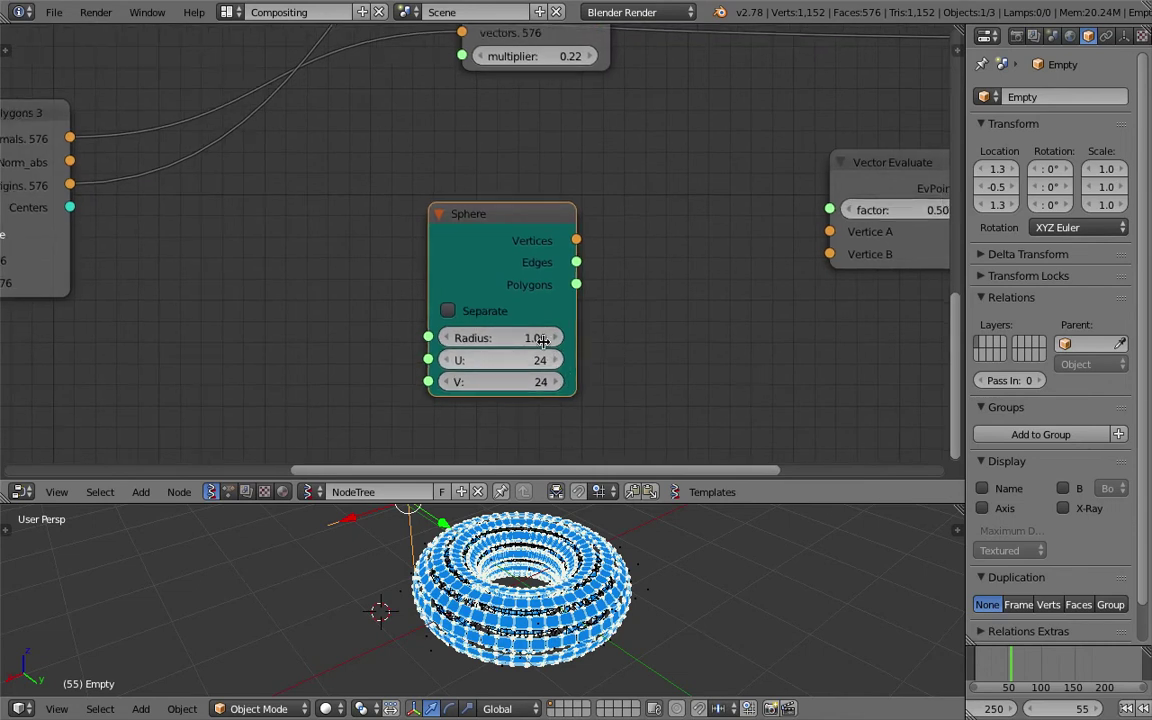
{"action": "middle_click_drag", "start_coordinate": [653, 306], "coordinate": [648, 303]}
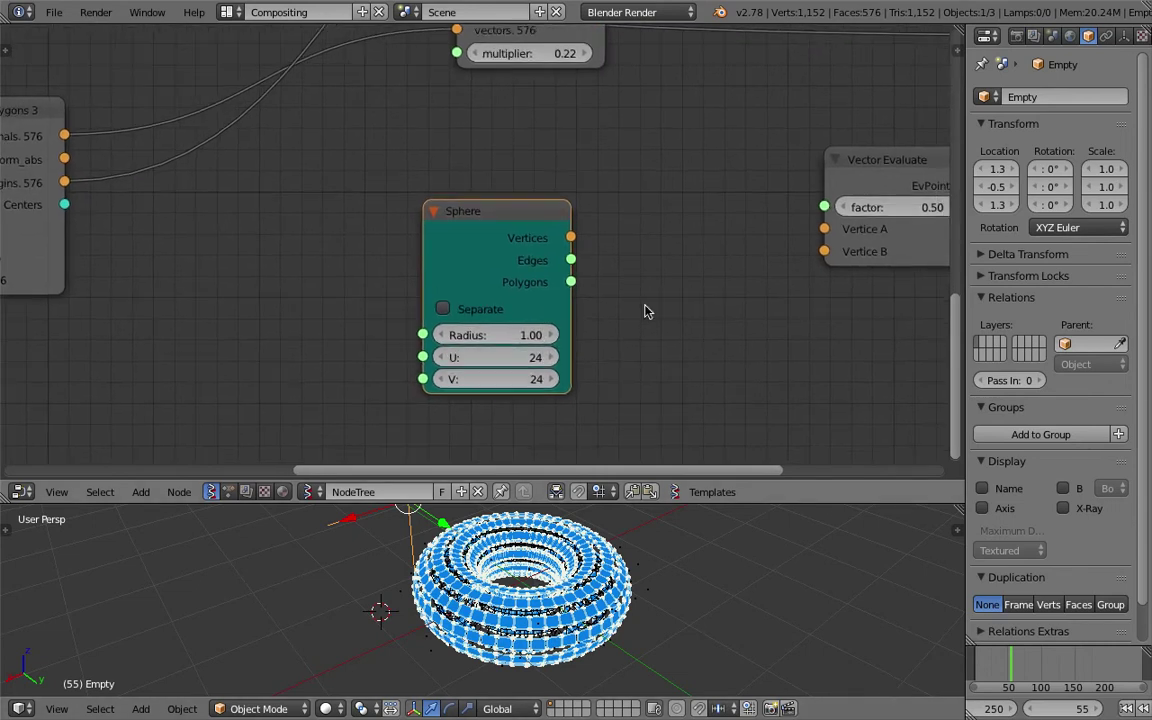
{"action": "left_click_drag", "start_coordinate": [550, 293], "coordinate": [518, 283]}
{"action": "left_click_drag", "start_coordinate": [485, 222], "coordinate": [472, 226]}
{"action": "key", "text": "ctrl+s"}
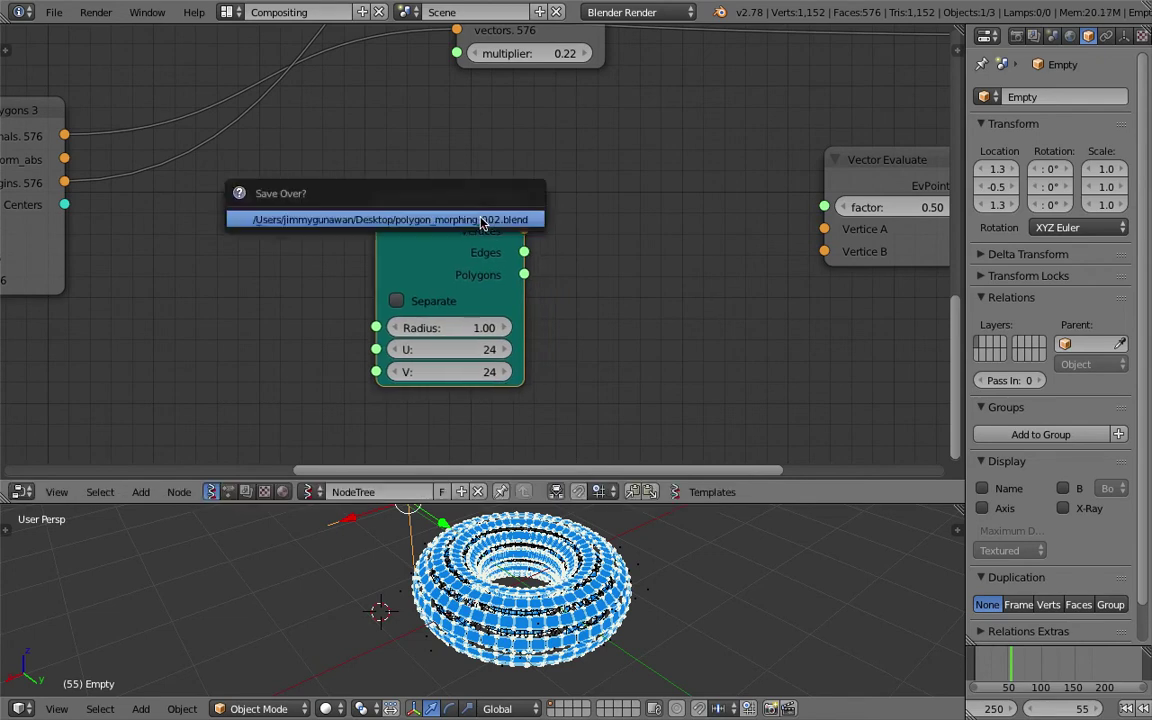
{"action": "left_click", "coordinate": [481, 222]}
Step: Try feeding the Sphere's vertices and polygons into a duplicate of the Centers Polygons 3 node
{"action": "scroll", "coordinate": [478, 222], "scroll_direction": "down", "scroll_amount": 4}
{"action": "middle_click_drag", "start_coordinate": [391, 197], "coordinate": [453, 222]}
{"action": "left_click", "coordinate": [172, 180]}
{"action": "key", "text": "shift+d"}
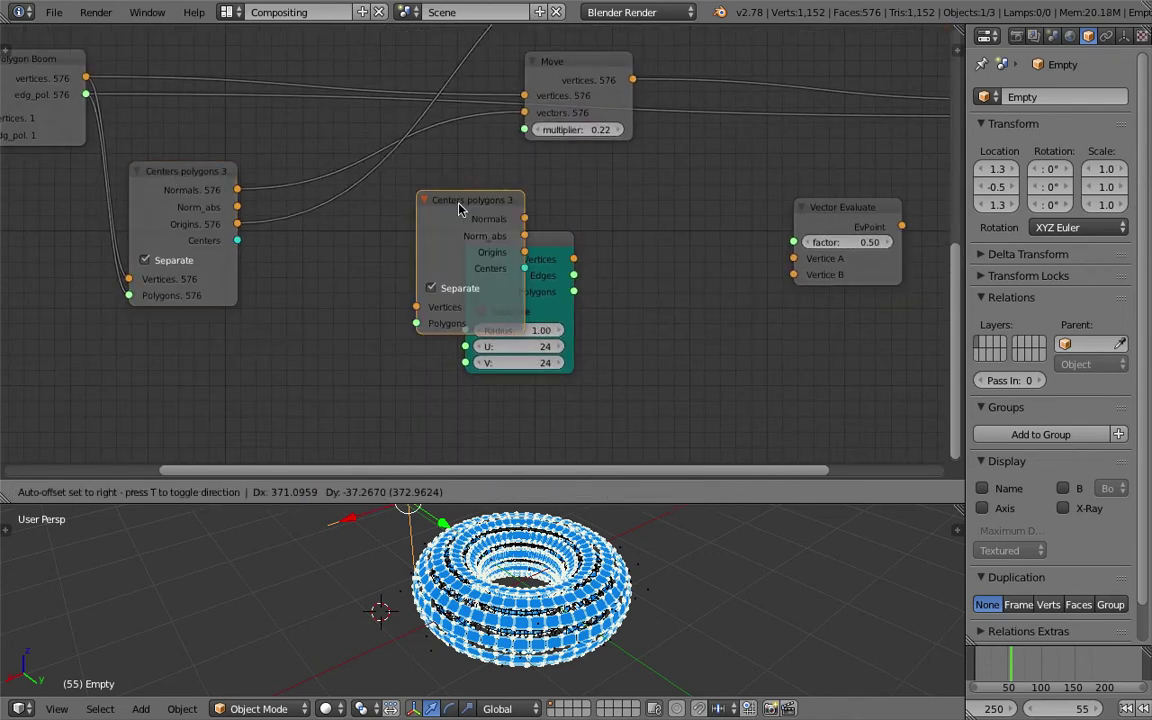
{"action": "left_click", "coordinate": [612, 237]}
{"action": "scroll", "coordinate": [503, 255], "scroll_direction": "up", "scroll_amount": 1}
{"action": "mouse_move", "coordinate": [558, 265]}
{"action": "left_mouse_down"}
{"action": "mouse_move", "coordinate": [515, 260]}
{"action": "mouse_move", "coordinate": [569, 281]}
{"action": "left_mouse_up"}
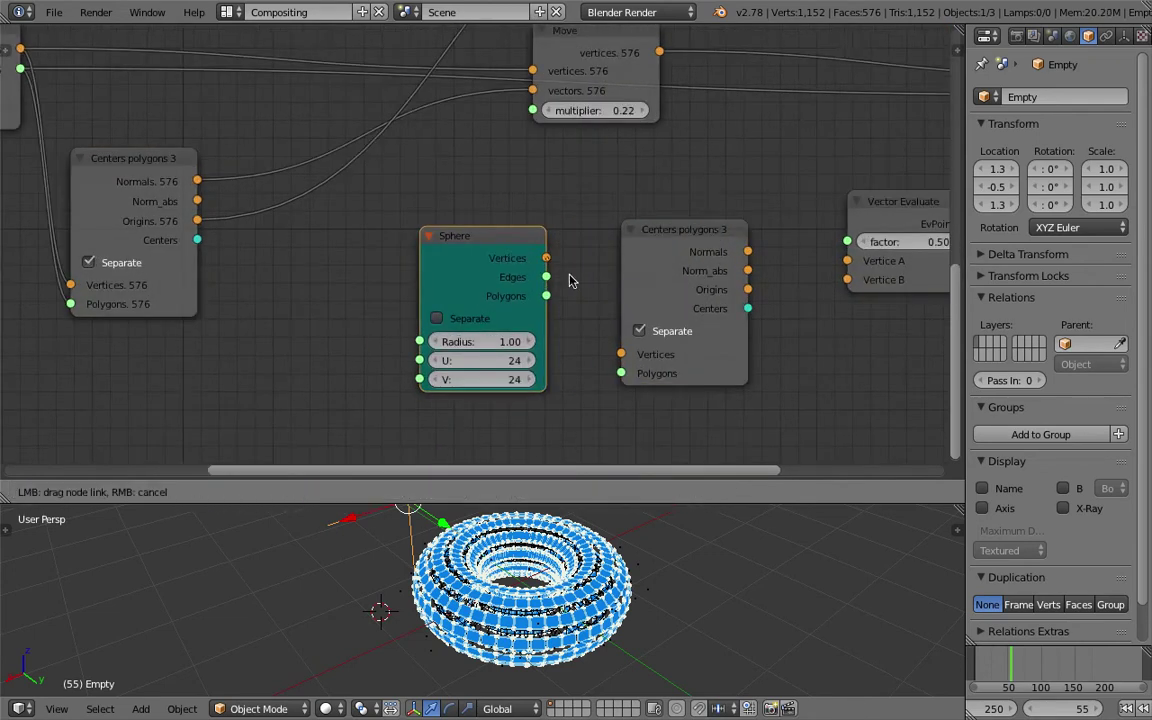
{"action": "left_click_drag", "start_coordinate": [613, 348], "coordinate": [620, 371]}
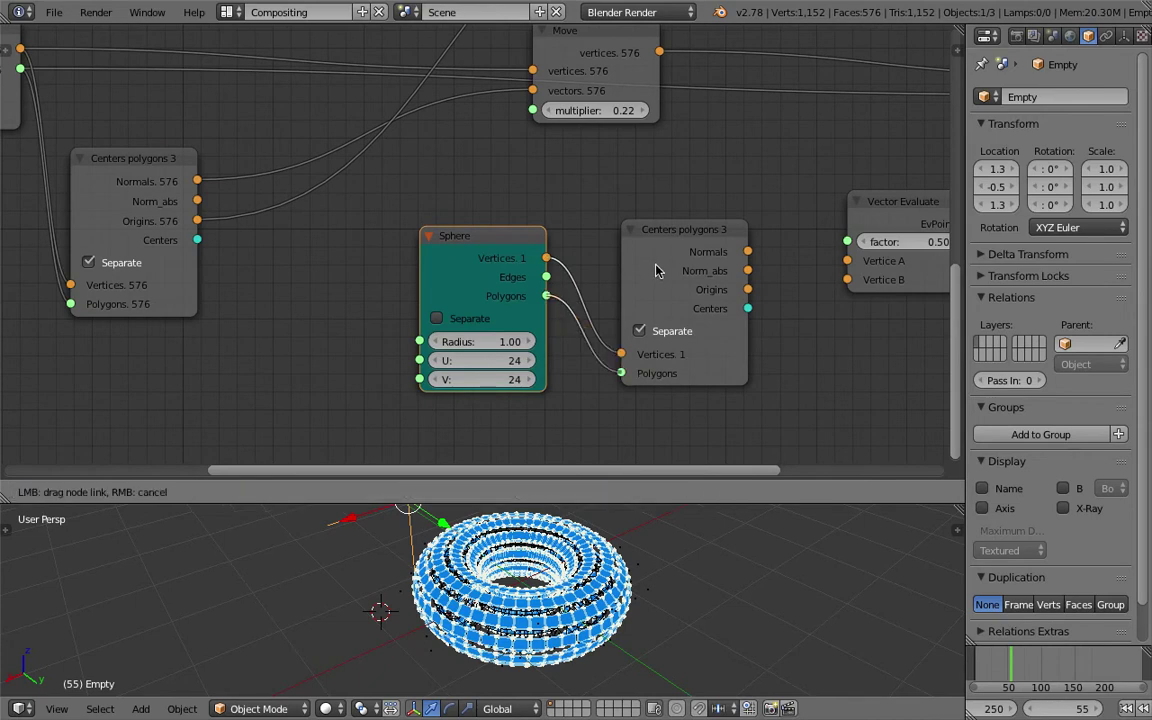
{"action": "left_click_drag", "start_coordinate": [656, 263], "coordinate": [650, 248]}
{"action": "middle_click_drag", "start_coordinate": [650, 248], "coordinate": [584, 239]}
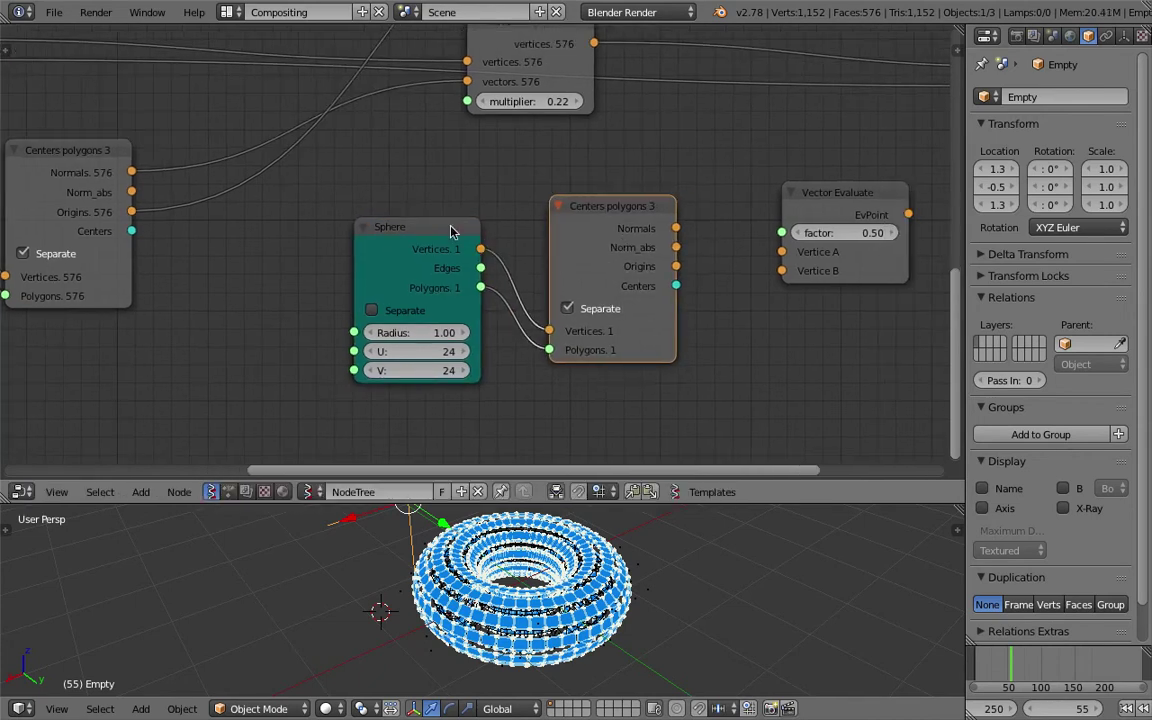
Step: Lower the Sphere node and delete the duplicated Centers Polygons 3 node
{"action": "left_click_drag", "start_coordinate": [405, 226], "coordinate": [402, 250]}
{"action": "left_click_drag", "start_coordinate": [589, 208], "coordinate": [591, 236]}
{"action": "key", "text": "x"}
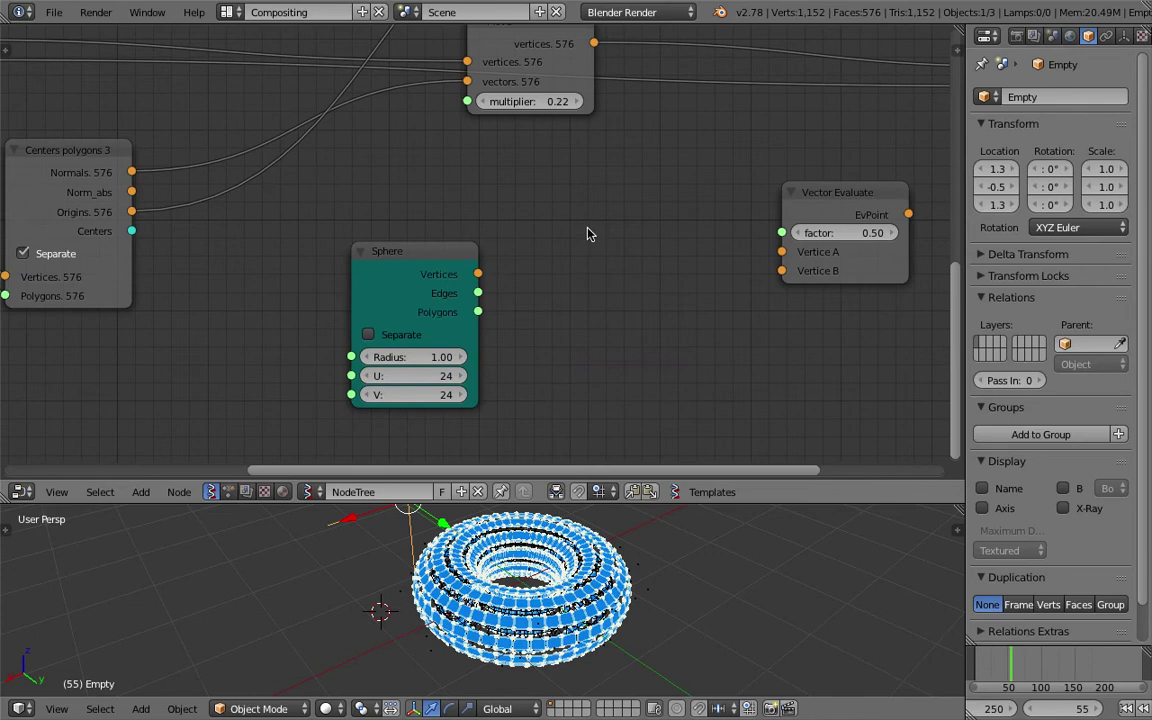
Step: Add a Polygon Boom node and connect the Sphere's vertices and polygons to its vertices and edg_pol inputs
{"action": "key", "text": "space"}
{"action": "type", "text": "polygon b"}
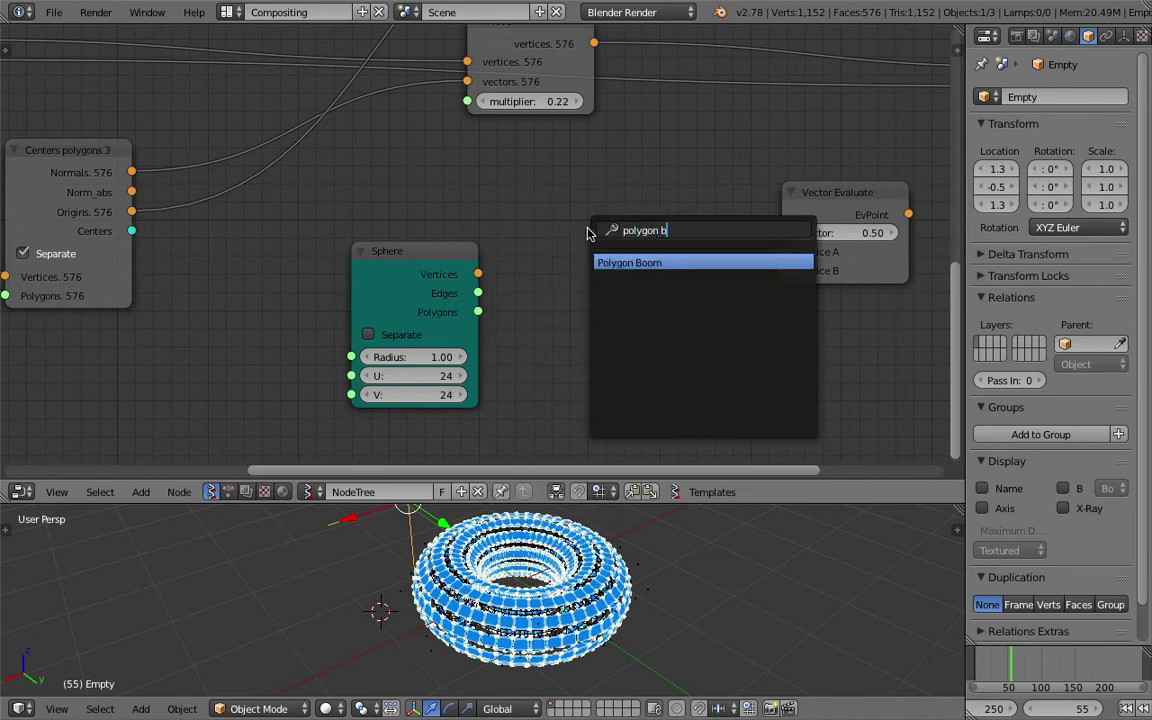
{"action": "key", "text": "Return"}
{"action": "left_click", "coordinate": [515, 203]}
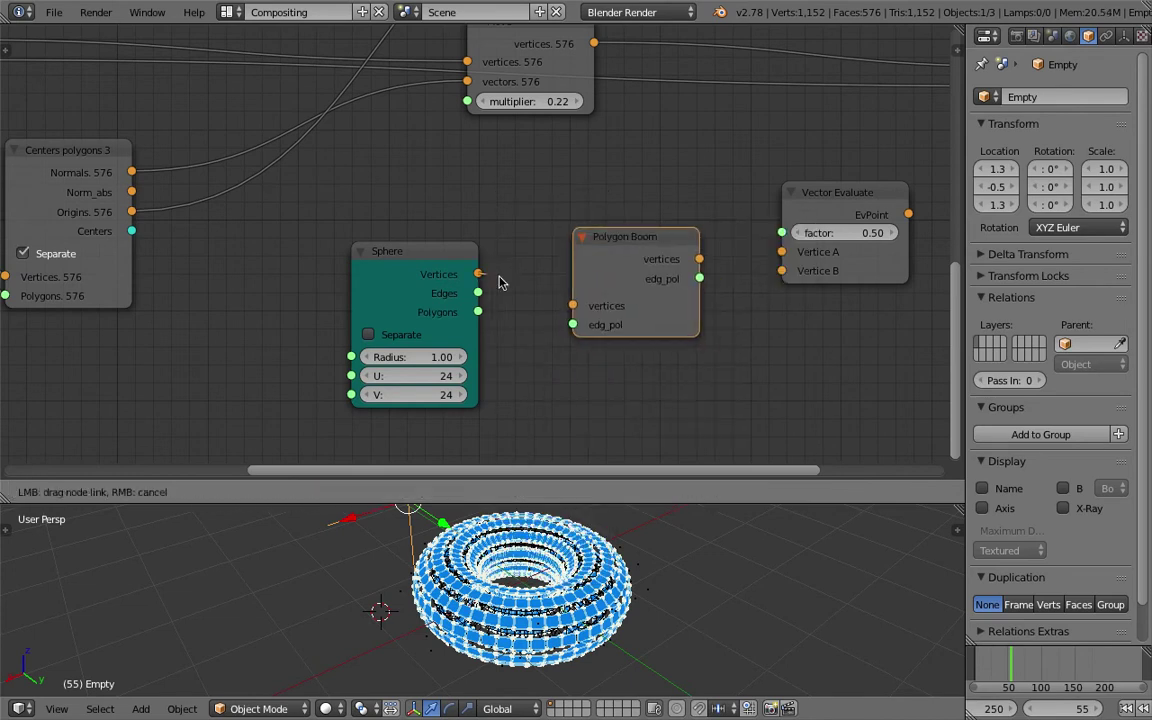
{"action": "left_click_drag", "start_coordinate": [575, 304], "coordinate": [573, 306]}
{"action": "left_click_drag", "start_coordinate": [478, 312], "coordinate": [572, 325]}
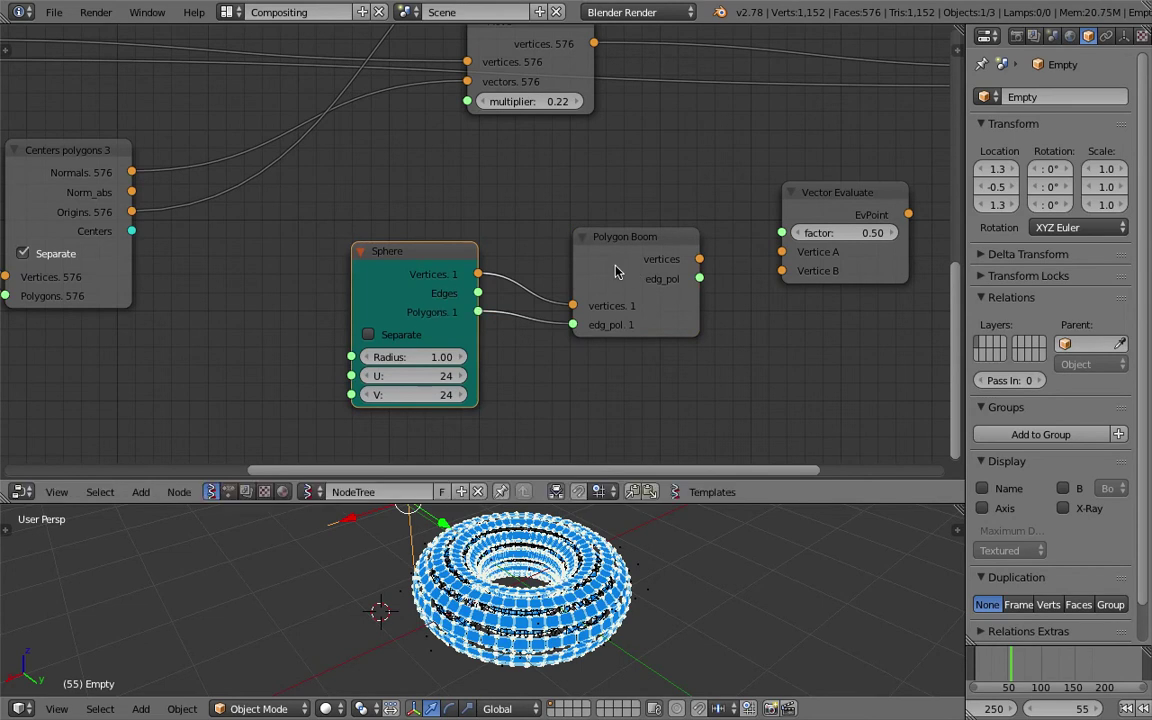
Step: Save the file and connect the new Polygon Boom's vertices output to Vertice B of Vector Evaluate
{"action": "key", "text": "ctrl+s"}
{"action": "left_click", "coordinate": [604, 279]}
{"action": "left_click_drag", "start_coordinate": [668, 250], "coordinate": [656, 250]}
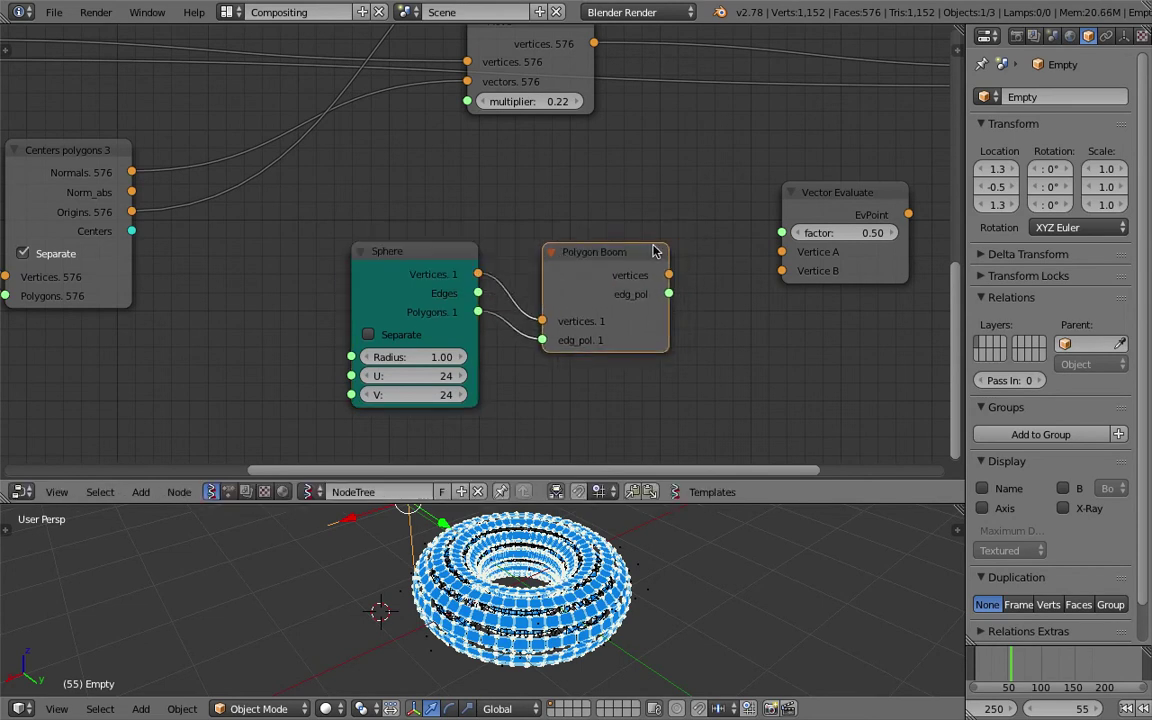
{"action": "middle_click_drag", "start_coordinate": [657, 250], "coordinate": [627, 259]}
{"action": "left_click_drag", "start_coordinate": [641, 284], "coordinate": [750, 280]}
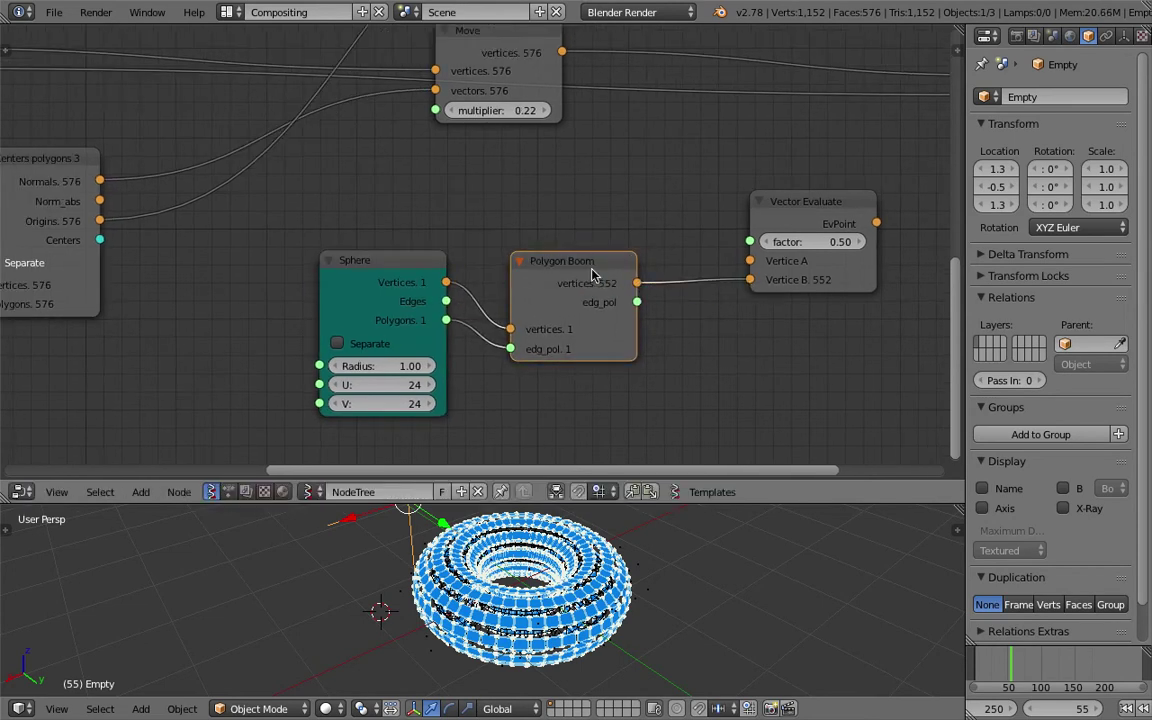
Step: Spread out the Vector Evaluate and Sphere-fed Polygon Boom nodes, check the torus in the 3D view, and save the file
{"action": "left_click_drag", "start_coordinate": [560, 261], "coordinate": [560, 294]}
{"action": "left_click_drag", "start_coordinate": [805, 201], "coordinate": [835, 166]}
{"action": "key", "text": "ctrl+s"}
{"action": "left_click", "coordinate": [800, 175]}
{"action": "scroll", "coordinate": [731, 291], "scroll_direction": "up", "scroll_amount": 1}
{"action": "left_click_drag", "start_coordinate": [590, 328], "coordinate": [618, 290]}
{"action": "middle_click_drag", "start_coordinate": [645, 565], "coordinate": [720, 535]}
{"action": "scroll", "coordinate": [565, 581], "scroll_direction": "up", "scroll_amount": 4}
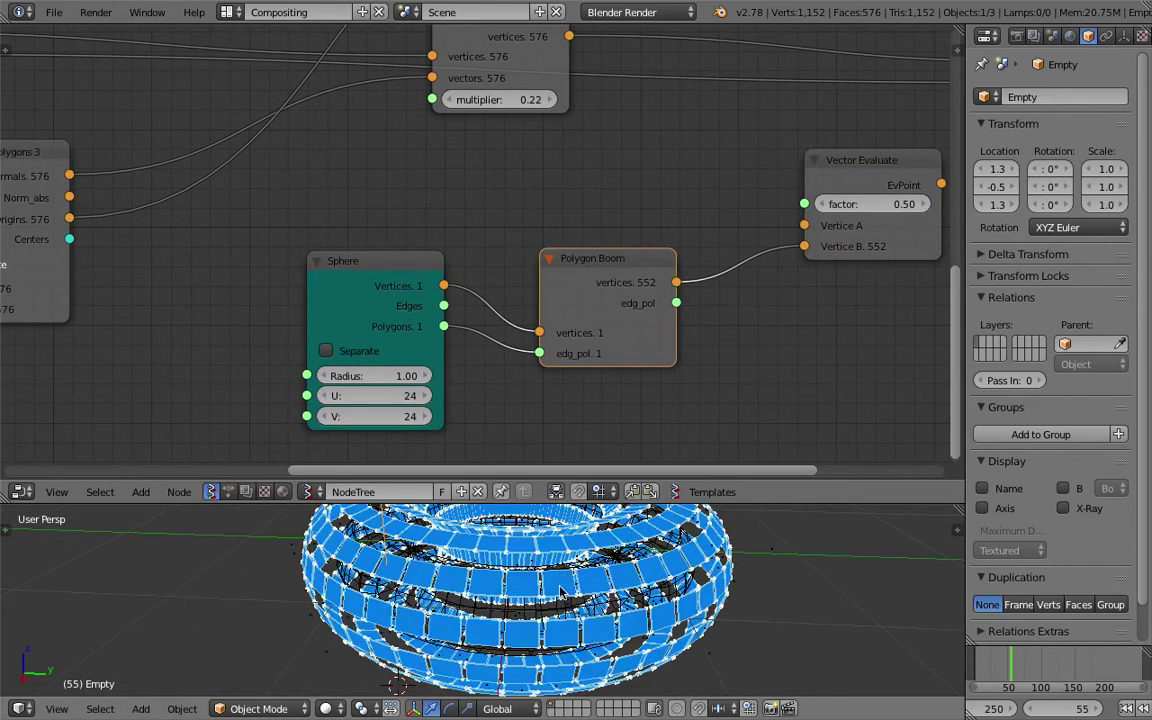
{"action": "middle_click_drag", "start_coordinate": [568, 563], "coordinate": [520, 545]}
{"action": "left_click_drag", "start_coordinate": [617, 266], "coordinate": [640, 238]}
{"action": "key", "text": "ctrl+s"}
{"action": "left_click", "coordinate": [640, 238]}
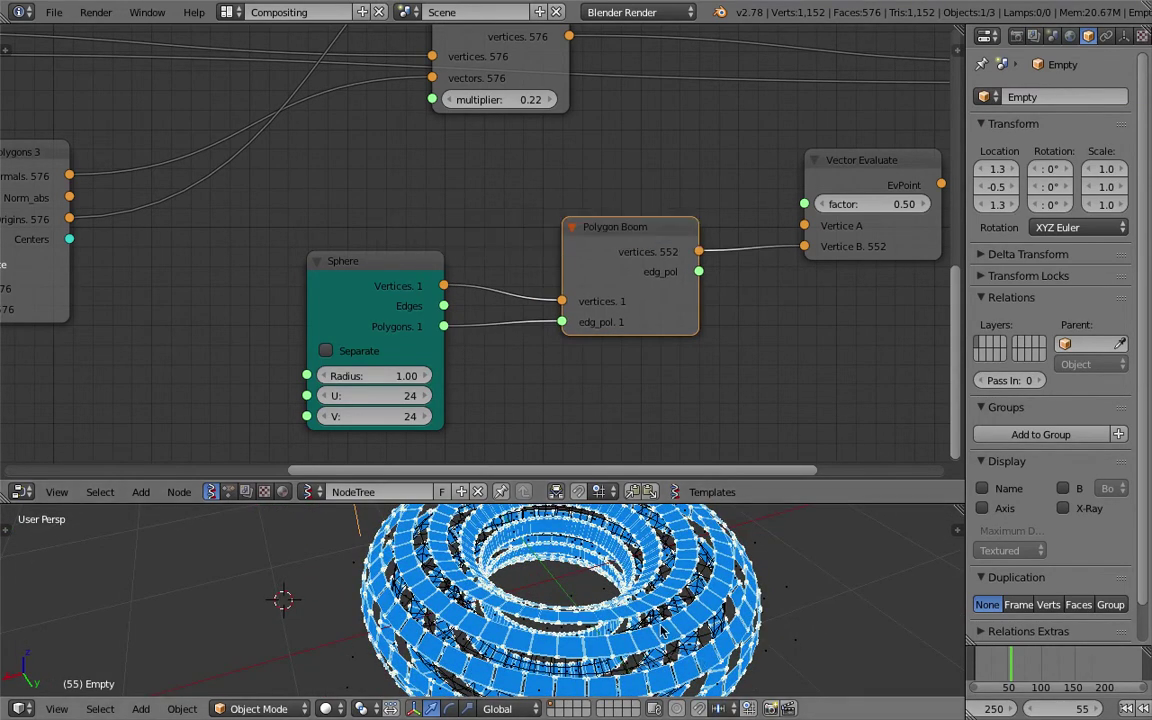
Step: Raise the Vector Evaluate and Move nodes to tidy the layout, saving the file along the way
{"action": "scroll", "coordinate": [530, 275], "scroll_direction": "down", "scroll_amount": 3}
{"action": "middle_click_drag", "start_coordinate": [627, 226], "coordinate": [529, 285]}
{"action": "key", "text": "ctrl+s"}
{"action": "left_click", "coordinate": [528, 285]}
{"action": "left_click_drag", "start_coordinate": [700, 264], "coordinate": [701, 238]}
{"action": "middle_click_drag", "start_coordinate": [632, 221], "coordinate": [664, 294]}
{"action": "scroll", "coordinate": [664, 294], "scroll_direction": "down", "scroll_amount": 2}
{"action": "key", "text": "ctrl+s"}
{"action": "left_click", "coordinate": [619, 291]}
{"action": "left_click_drag", "start_coordinate": [506, 213], "coordinate": [529, 182]}
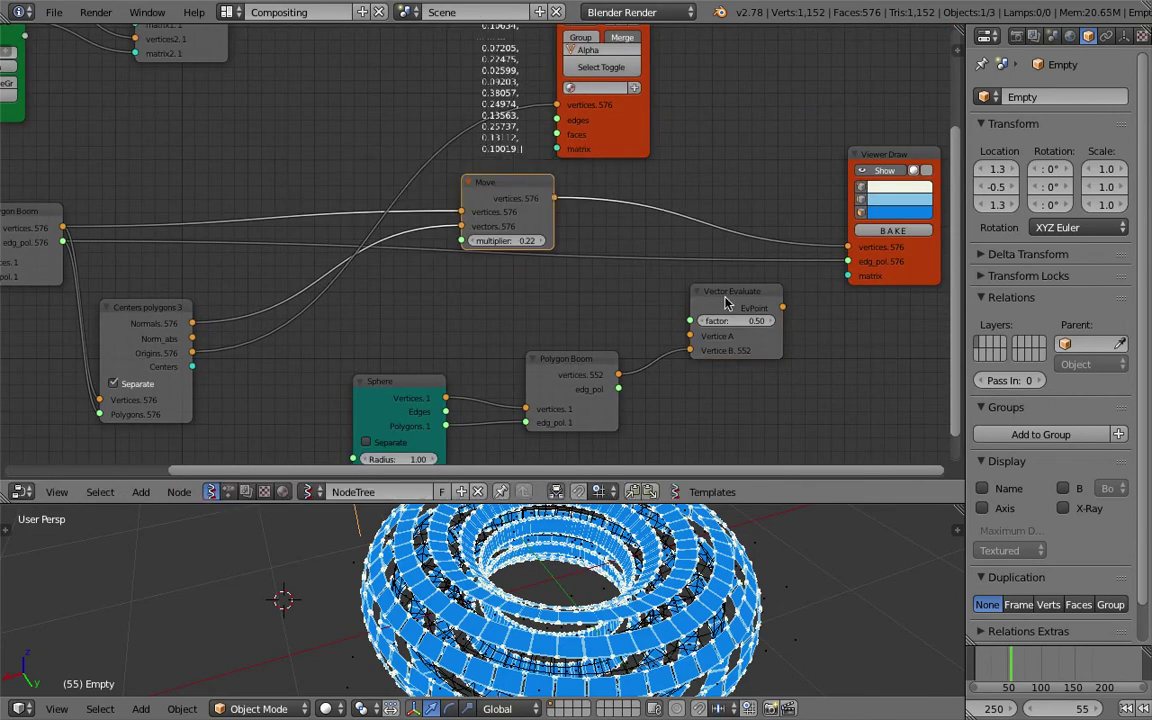
Step: Check the reference node diagram and connect Move's vertices output to Vertice A of Vector Evaluate
{"action": "left_click_drag", "start_coordinate": [733, 297], "coordinate": [716, 304]}
{"action": "key", "text": "ctrl+Left"}
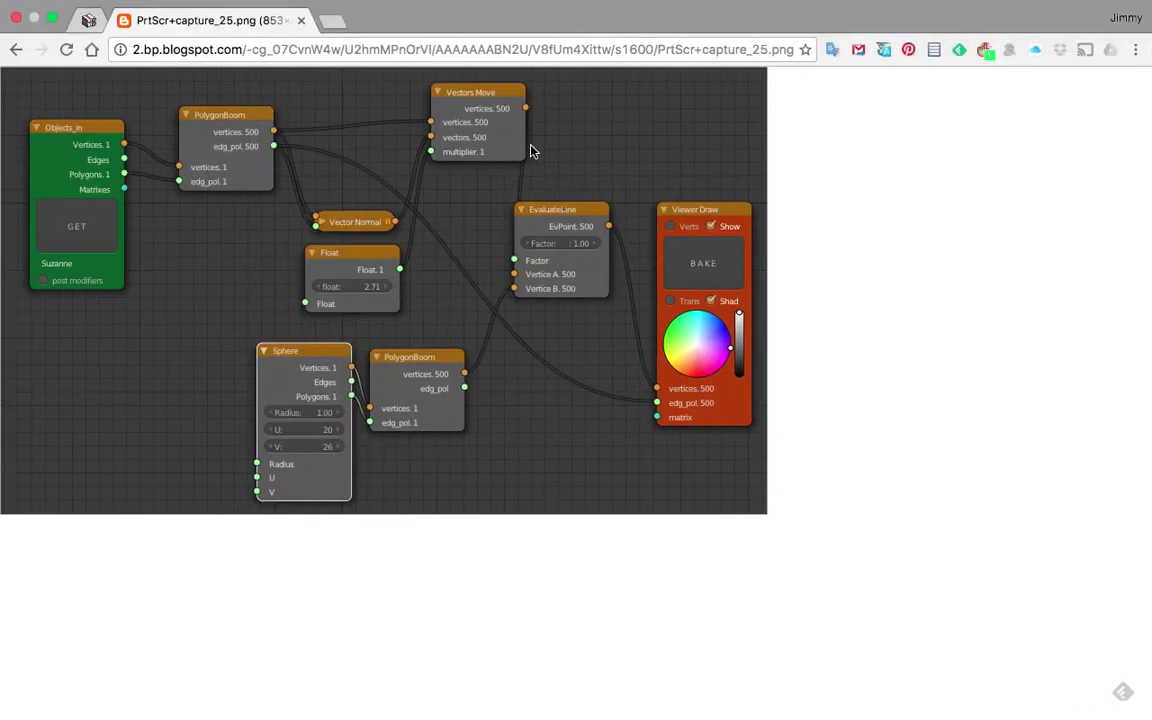
{"action": "key", "text": "ctrl+Right"}
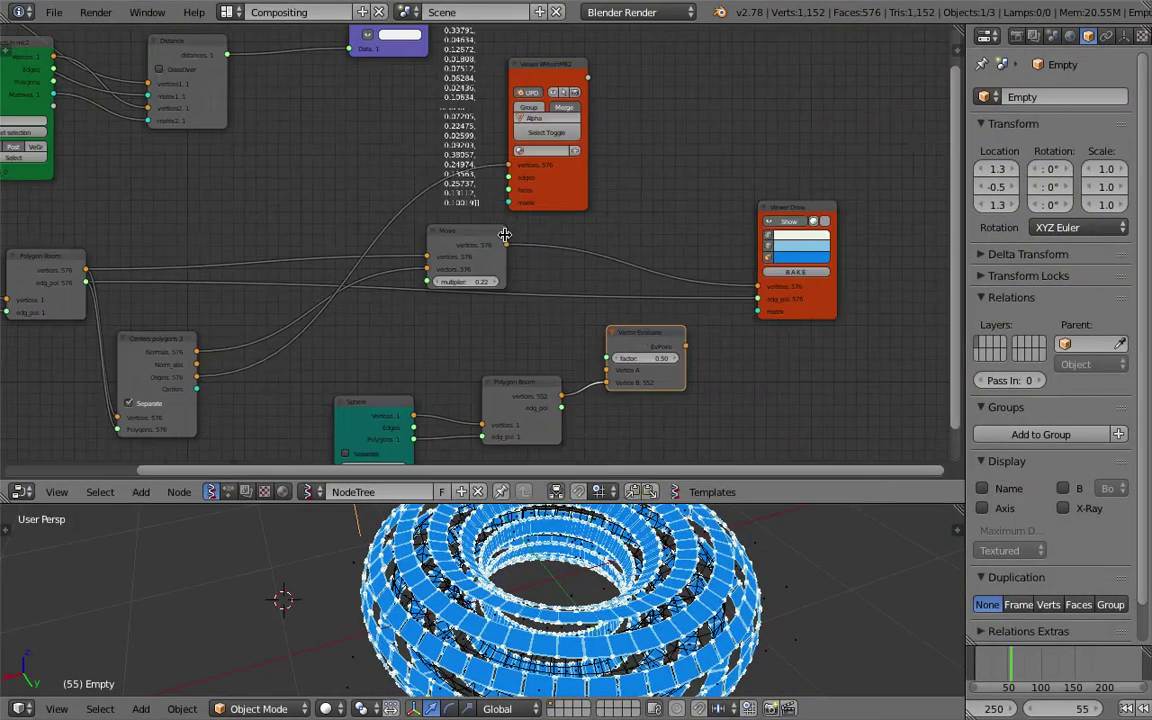
{"action": "middle_click_drag", "start_coordinate": [505, 235], "coordinate": [522, 275]}
{"action": "scroll", "coordinate": [522, 275], "scroll_direction": "down", "scroll_amount": 1}
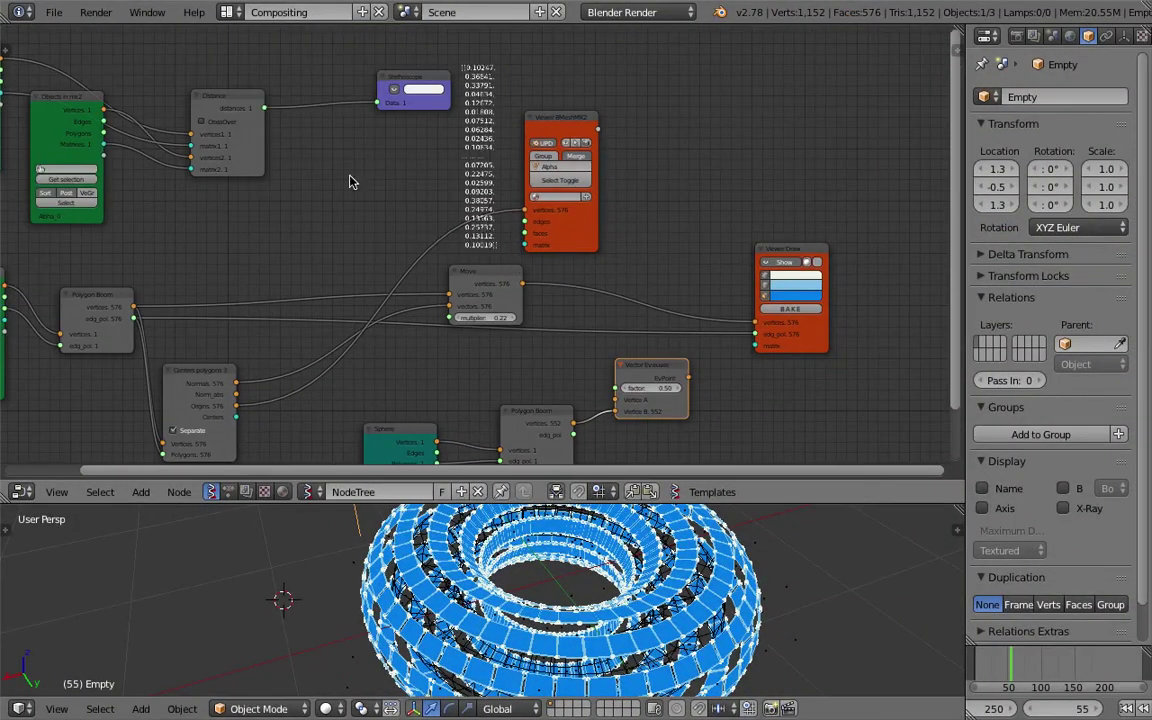
{"action": "left_click", "coordinate": [485, 272]}
{"action": "left_click_drag", "start_coordinate": [521, 284], "coordinate": [615, 400]}
{"action": "scroll", "coordinate": [546, 332], "scroll_direction": "down", "scroll_amount": 1}
{"action": "scroll", "coordinate": [546, 332], "scroll_direction": "up", "scroll_amount": 3}
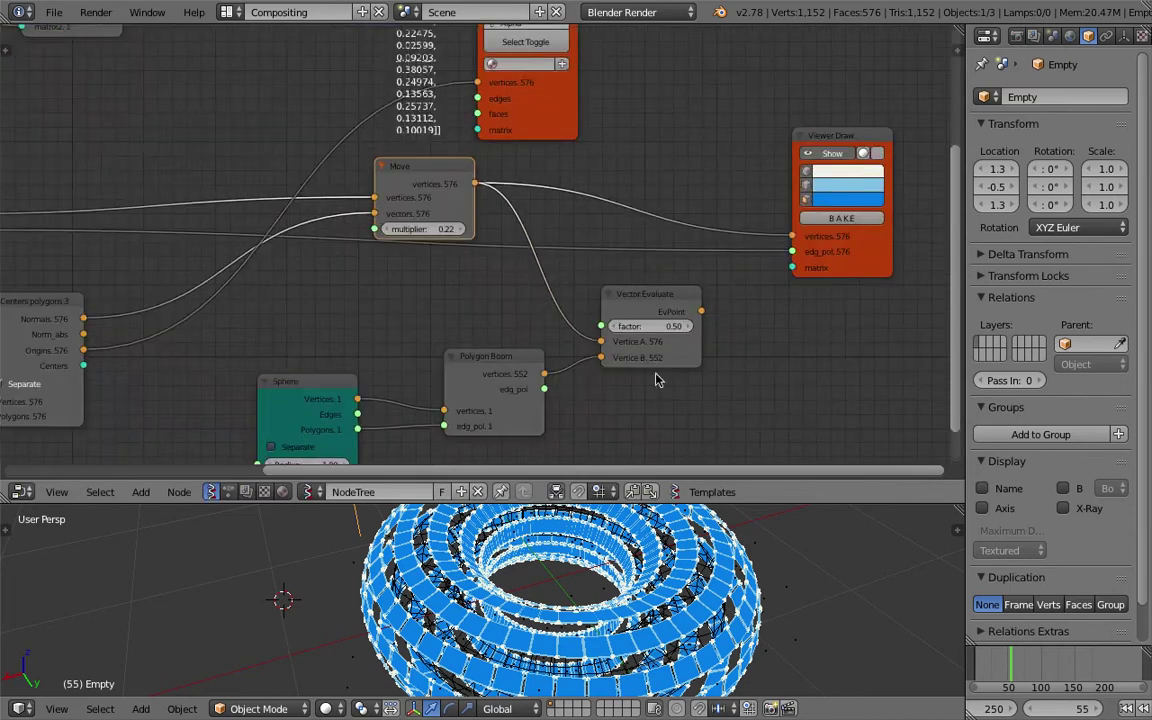
{"action": "scroll", "coordinate": [665, 358], "scroll_direction": "up", "scroll_amount": 1}
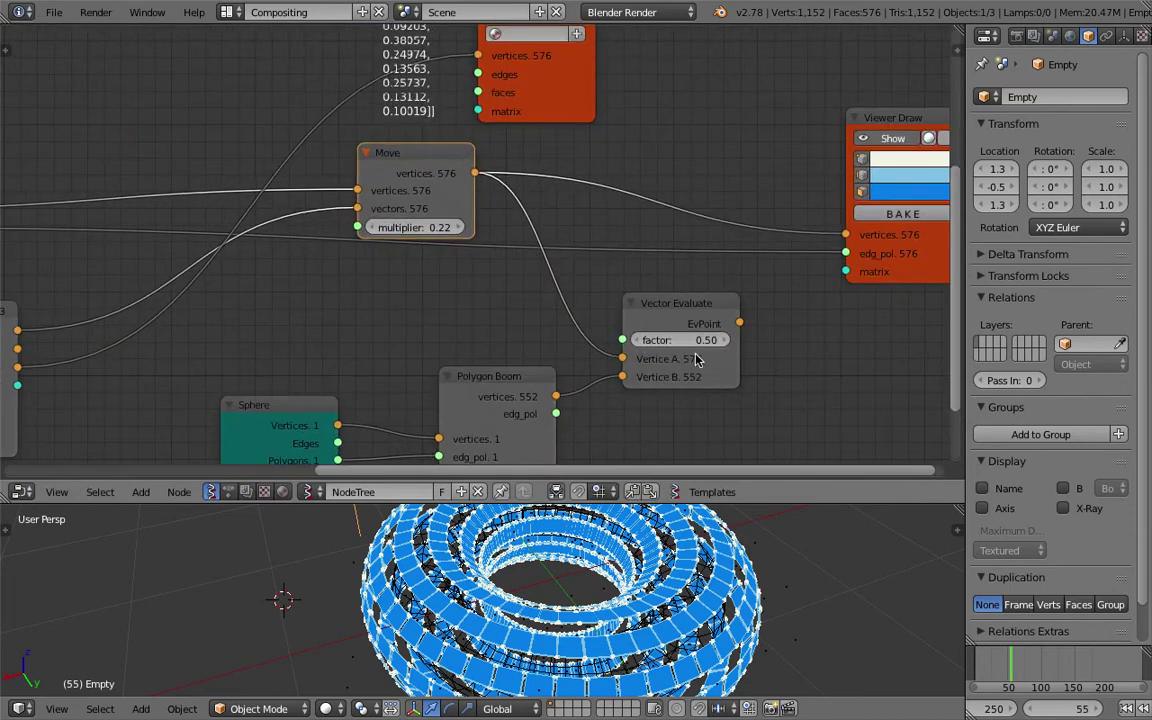
{"action": "scroll", "coordinate": [715, 336], "scroll_direction": "down", "scroll_amount": 1}
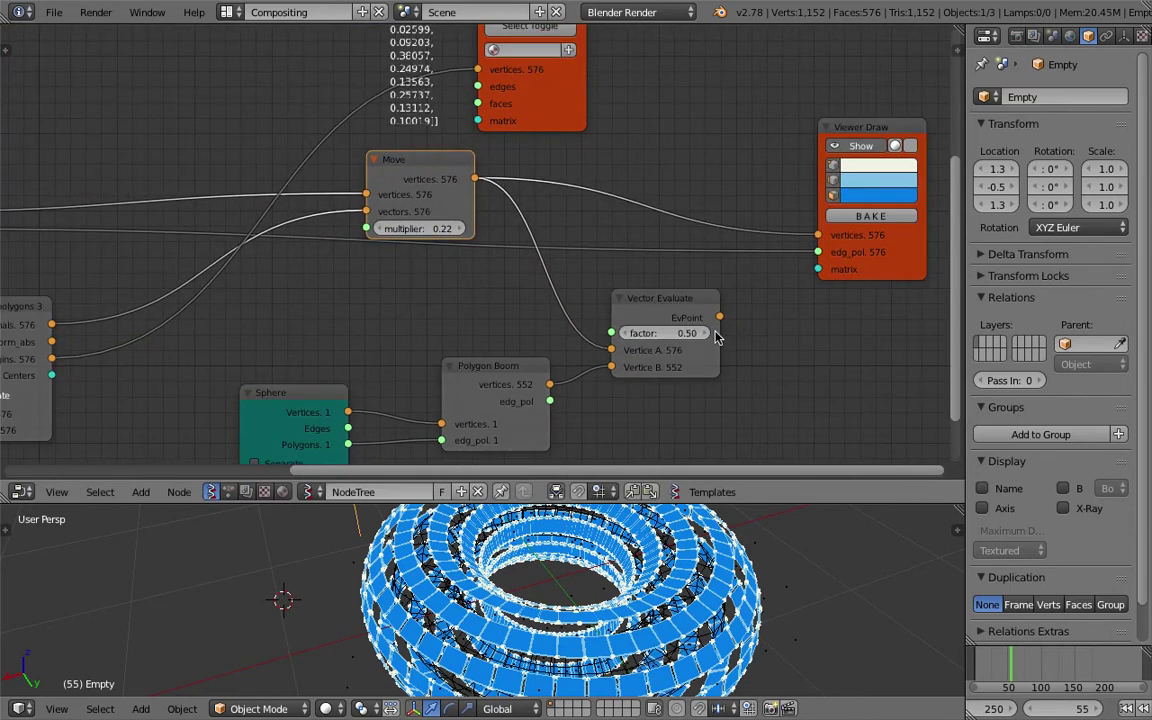
Step: Connect Vector Evaluate's EvPoint output to Viewer Draw's vertices, save the file, and raise the factor to 1.00 in an enlarged 3D view
{"action": "left_click_drag", "start_coordinate": [720, 318], "coordinate": [818, 235]}
{"action": "key", "text": "ctrl+s"}
{"action": "left_click", "coordinate": [730, 548]}
{"action": "left_click_drag", "start_coordinate": [672, 333], "coordinate": [710, 333]}
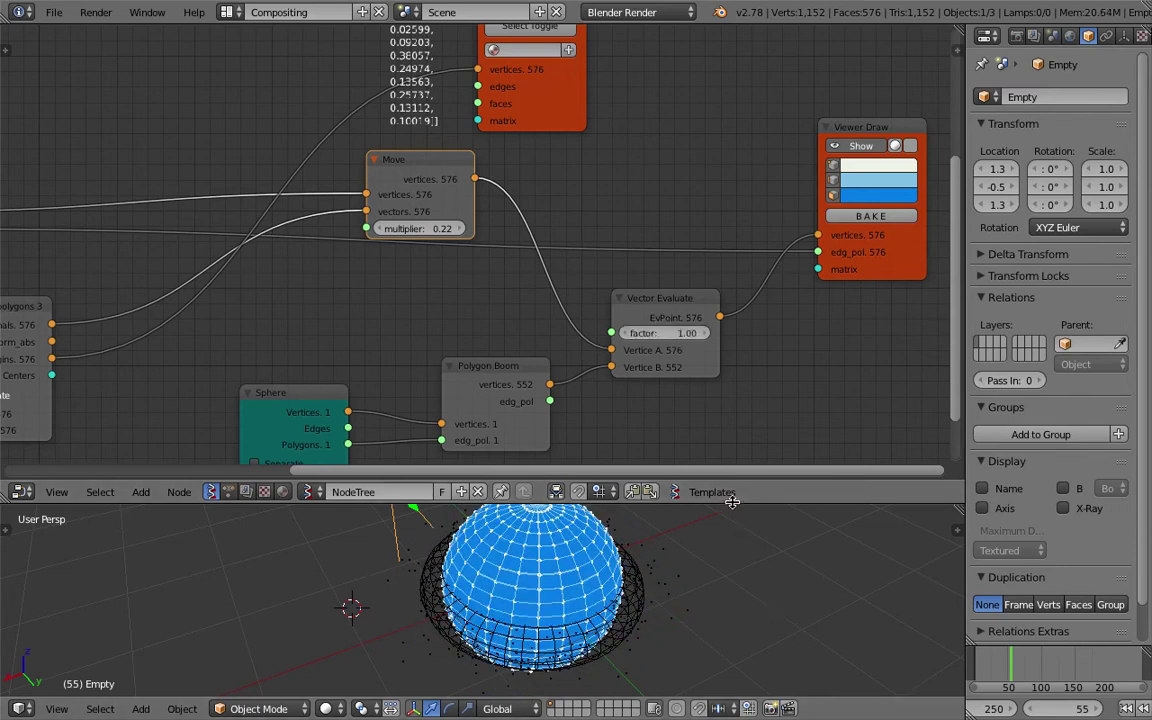
{"action": "left_click_drag", "start_coordinate": [728, 502], "coordinate": [728, 396]}
{"action": "scroll", "coordinate": [672, 480], "scroll_direction": "up", "scroll_amount": 3}
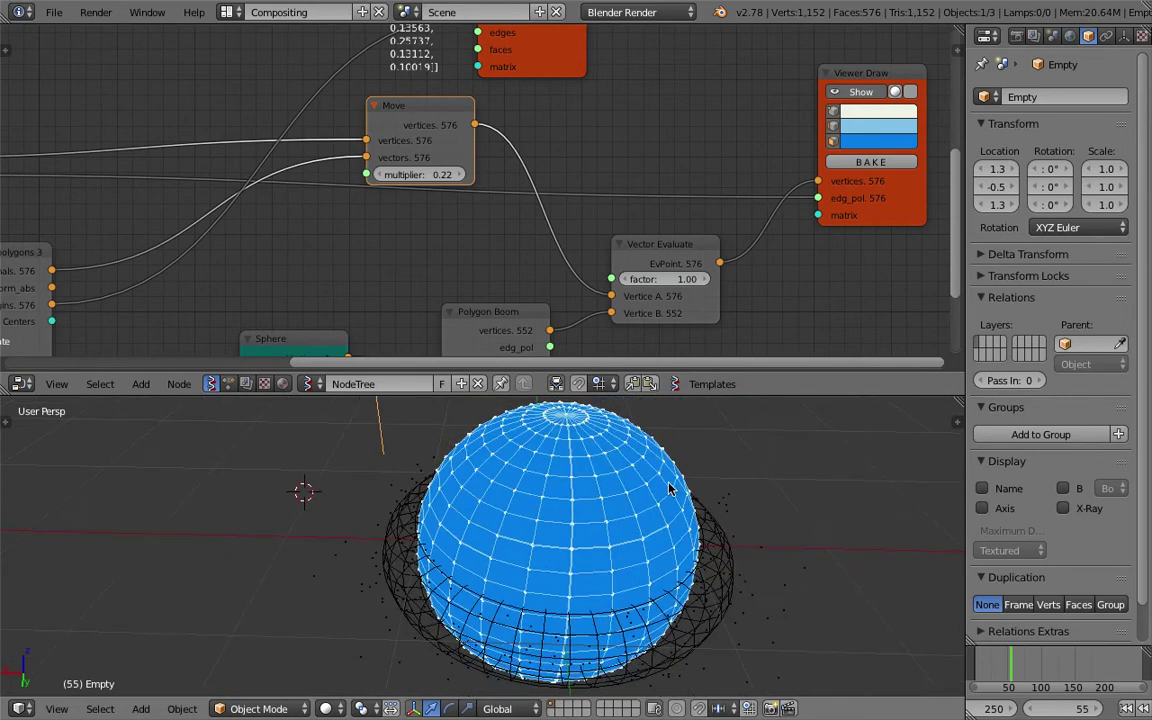
Step: Vary the Vector Evaluate factor, examine the morph between torus and sphere from several angles, and save the file
{"action": "mouse_move", "coordinate": [686, 280]}
{"action": "left_mouse_down"}
{"action": "mouse_move", "coordinate": [596, 280]}
{"action": "mouse_move", "coordinate": [686, 280]}
{"action": "left_mouse_up"}
{"action": "middle_click_drag", "start_coordinate": [767, 609], "coordinate": [467, 421]}
{"action": "scroll", "coordinate": [520, 460], "scroll_direction": "up", "scroll_amount": 3}
{"action": "middle_click_drag", "start_coordinate": [549, 473], "coordinate": [558, 483]}
{"action": "scroll", "coordinate": [560, 483], "scroll_direction": "down", "scroll_amount": 4}
{"action": "middle_click_drag", "start_coordinate": [690, 495], "coordinate": [540, 512]}
{"action": "key", "text": "ctrl+s"}
{"action": "left_click", "coordinate": [540, 443]}
Step: Try Vector Evaluate's factor at 1.00, raise Move's multiplier to 0.73, and bring the factor down to 0.00
{"action": "mouse_move", "coordinate": [662, 279]}
{"action": "left_mouse_down"}
{"action": "mouse_move", "coordinate": [615, 279]}
{"action": "mouse_move", "coordinate": [684, 281]}
{"action": "left_mouse_up"}
{"action": "scroll", "coordinate": [659, 487], "scroll_direction": "down", "scroll_amount": 1}
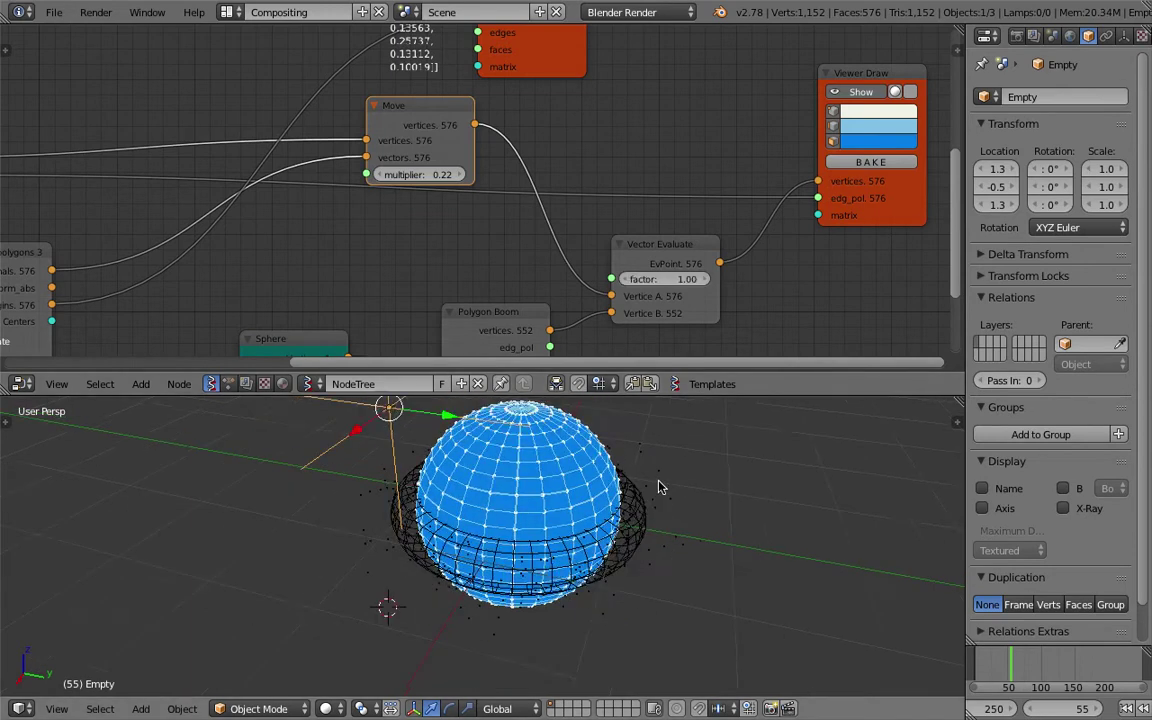
{"action": "middle_click_drag", "start_coordinate": [659, 487], "coordinate": [648, 517]}
{"action": "middle_click_drag", "start_coordinate": [426, 155], "coordinate": [438, 186]}
{"action": "left_click_drag", "start_coordinate": [434, 205], "coordinate": [454, 205]}
{"action": "left_click_drag", "start_coordinate": [662, 309], "coordinate": [618, 309]}
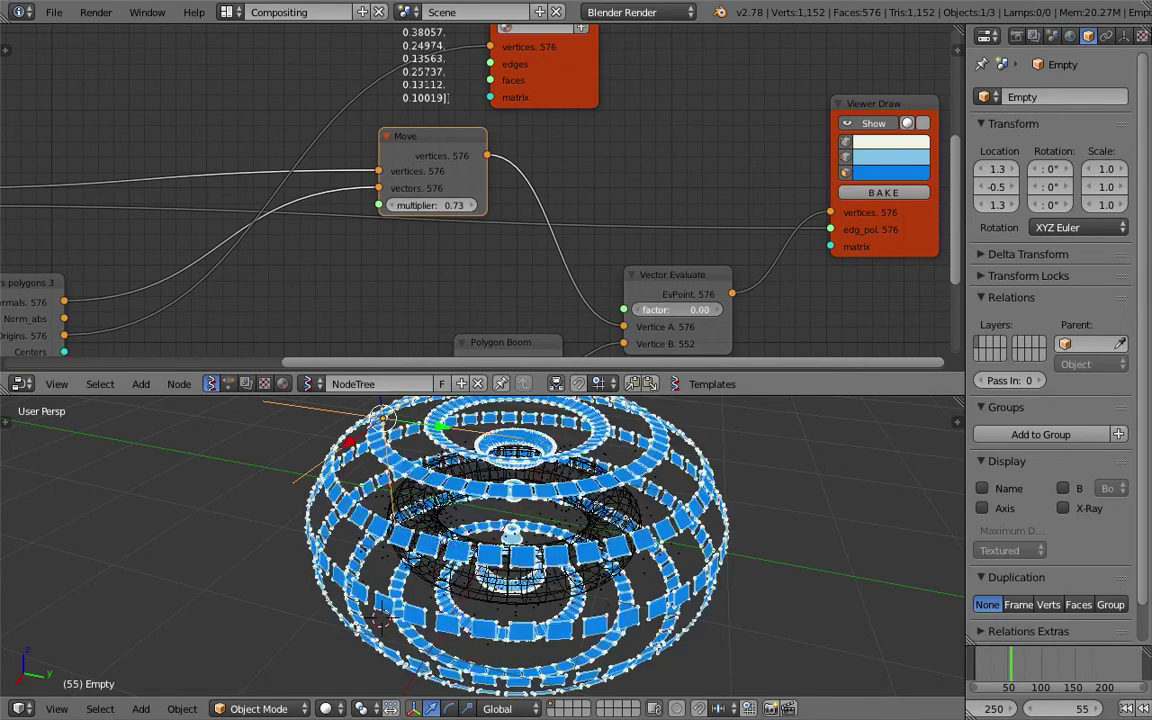
Step: Set Move's multiplier to 0, keep Vector Evaluate's factor at 0.00, and compare the setup with the reference diagram
{"action": "mouse_move", "coordinate": [430, 205]}
{"action": "left_mouse_down"}
{"action": "mouse_move", "coordinate": [446, 205]}
{"action": "mouse_move", "coordinate": [414, 205]}
{"action": "left_mouse_up"}
{"action": "left_click", "coordinate": [438, 205]}
{"action": "type", "text": "00"}
{"action": "key", "text": "Return"}
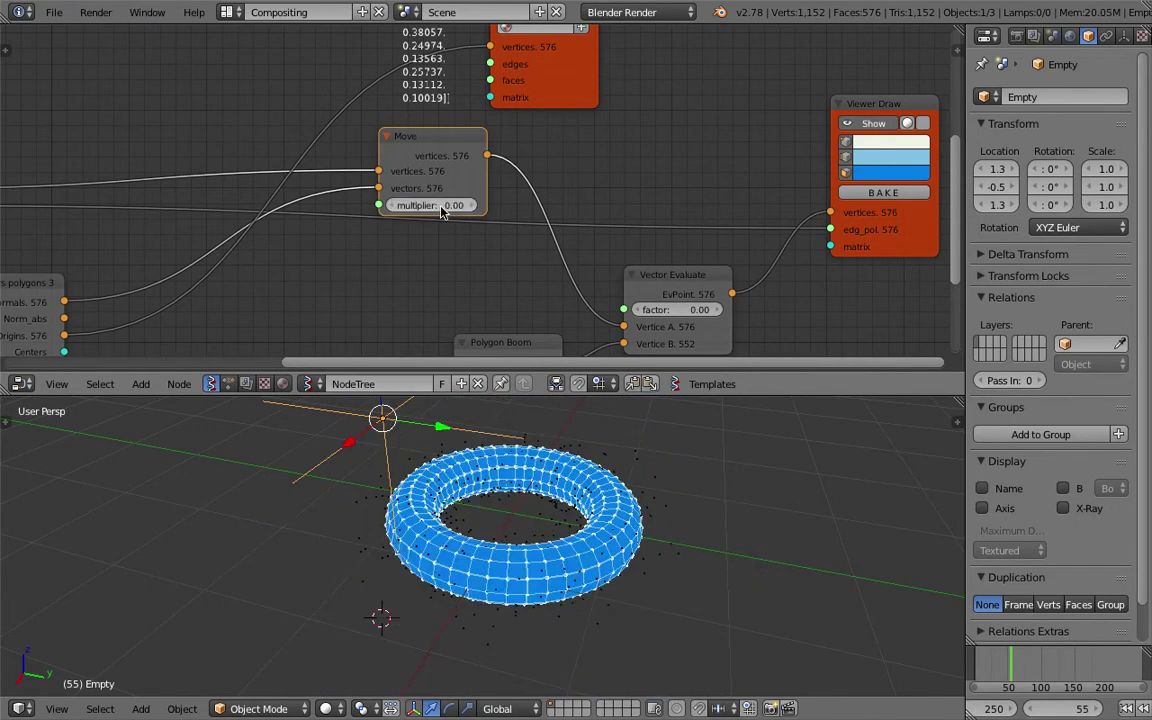
{"action": "mouse_move", "coordinate": [640, 309]}
{"action": "left_mouse_down"}
{"action": "mouse_move", "coordinate": [710, 309]}
{"action": "mouse_move", "coordinate": [640, 309]}
{"action": "left_mouse_up"}
{"action": "key", "text": "ctrl+Left"}
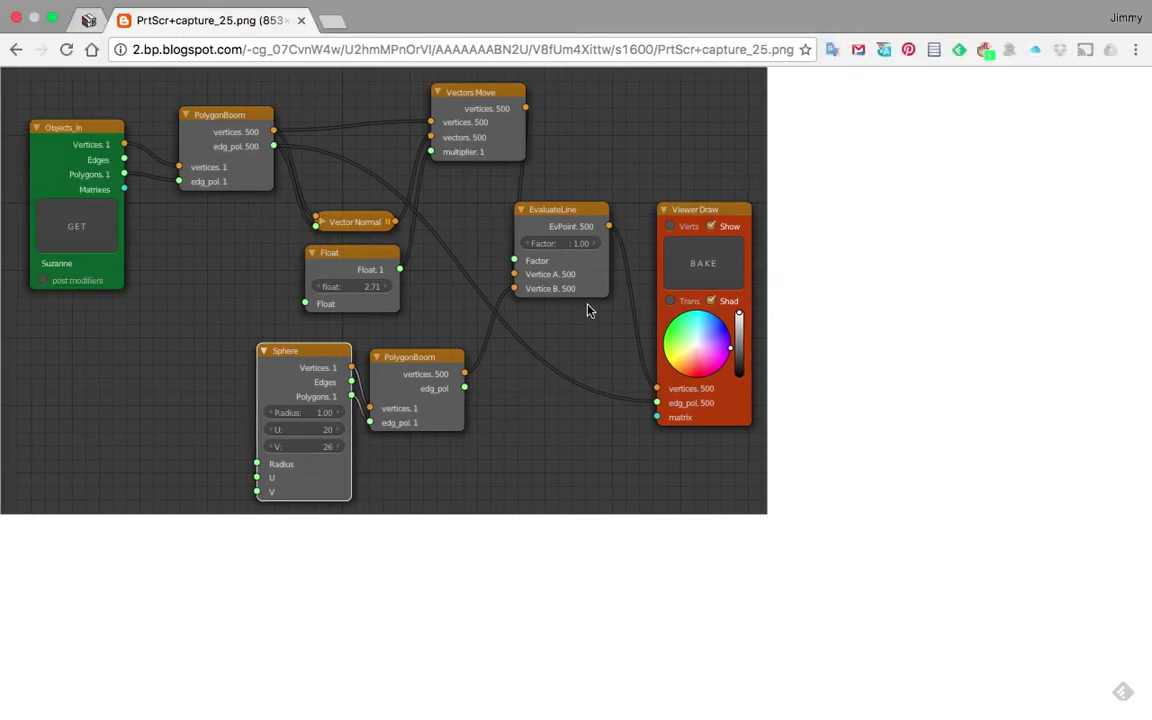
{"action": "key", "text": "ctrl+Right"}
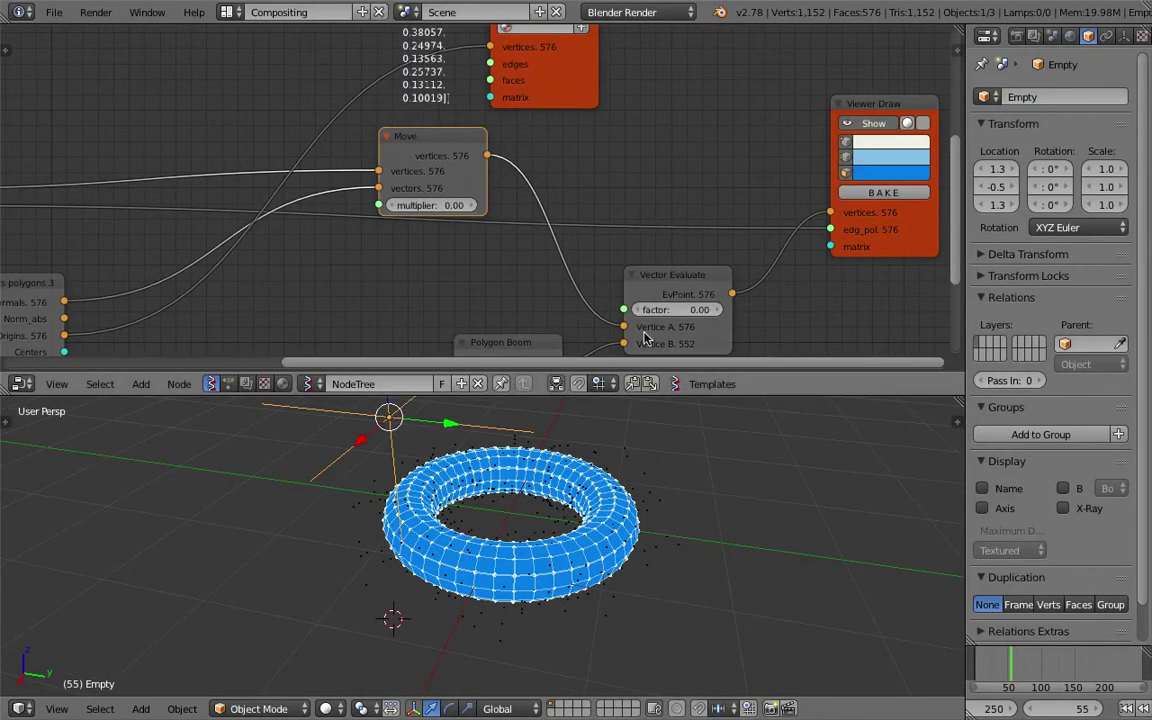
Step: Test the morph by varying the Vector Evaluate factor and raising Move's multiplier to 1.05
{"action": "mouse_move", "coordinate": [655, 309]}
{"action": "left_mouse_down"}
{"action": "mouse_move", "coordinate": [755, 309]}
{"action": "mouse_move", "coordinate": [658, 309]}
{"action": "left_mouse_up"}
{"action": "left_click_drag", "start_coordinate": [739, 309], "coordinate": [655, 309]}
{"action": "left_click_drag", "start_coordinate": [736, 309], "coordinate": [703, 309]}
{"action": "left_click_drag", "start_coordinate": [418, 205], "coordinate": [480, 205]}
{"action": "left_click_drag", "start_coordinate": [665, 309], "coordinate": [617, 309]}
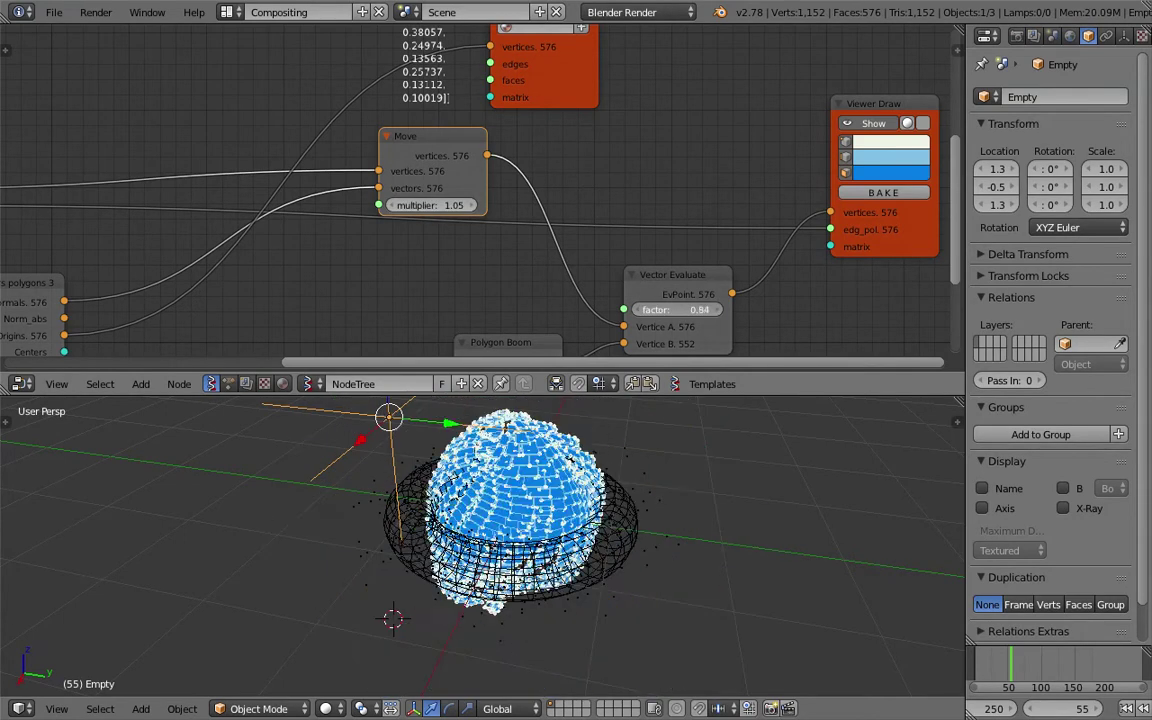
Step: Try Vector Evaluate's factor at 1.00 with Move's multiplier at 3.60, save the file, and resize the 3D view
{"action": "left_click_drag", "start_coordinate": [660, 310], "coordinate": [720, 310]}
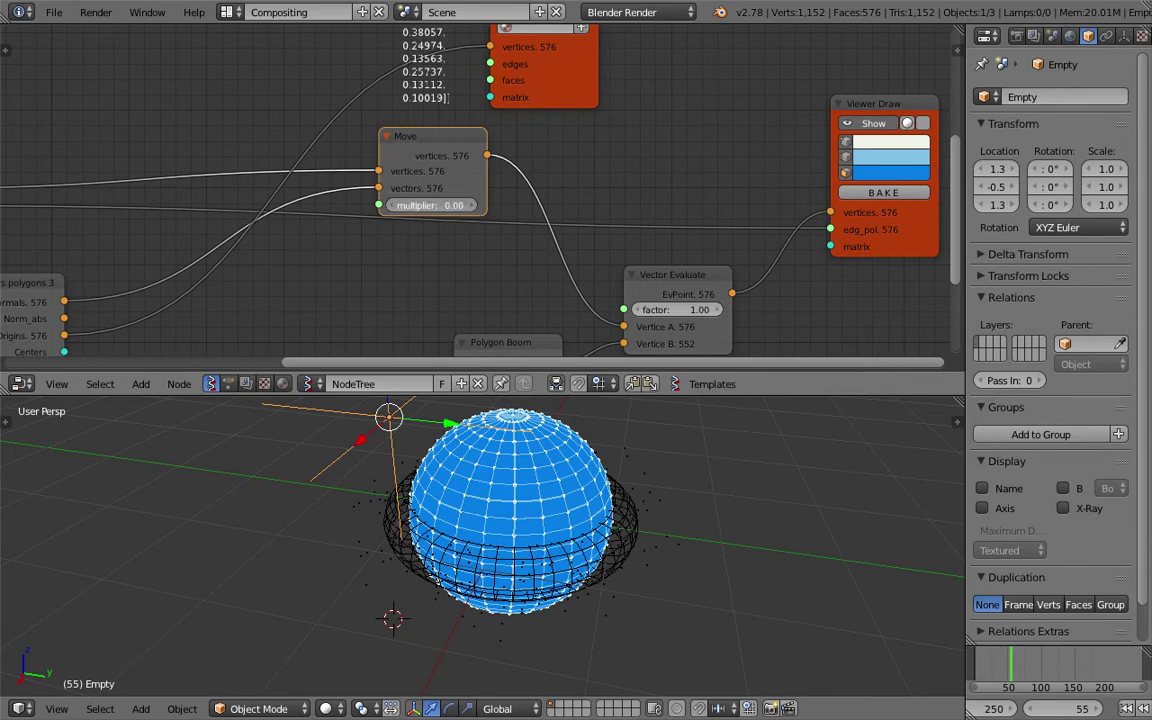
{"action": "left_click_drag", "start_coordinate": [720, 310], "coordinate": [683, 310]}
{"action": "left_click_drag", "start_coordinate": [430, 205], "coordinate": [578, 205]}
{"action": "left_click_drag", "start_coordinate": [683, 310], "coordinate": [720, 310]}
{"action": "middle_click_drag", "start_coordinate": [622, 469], "coordinate": [473, 476]}
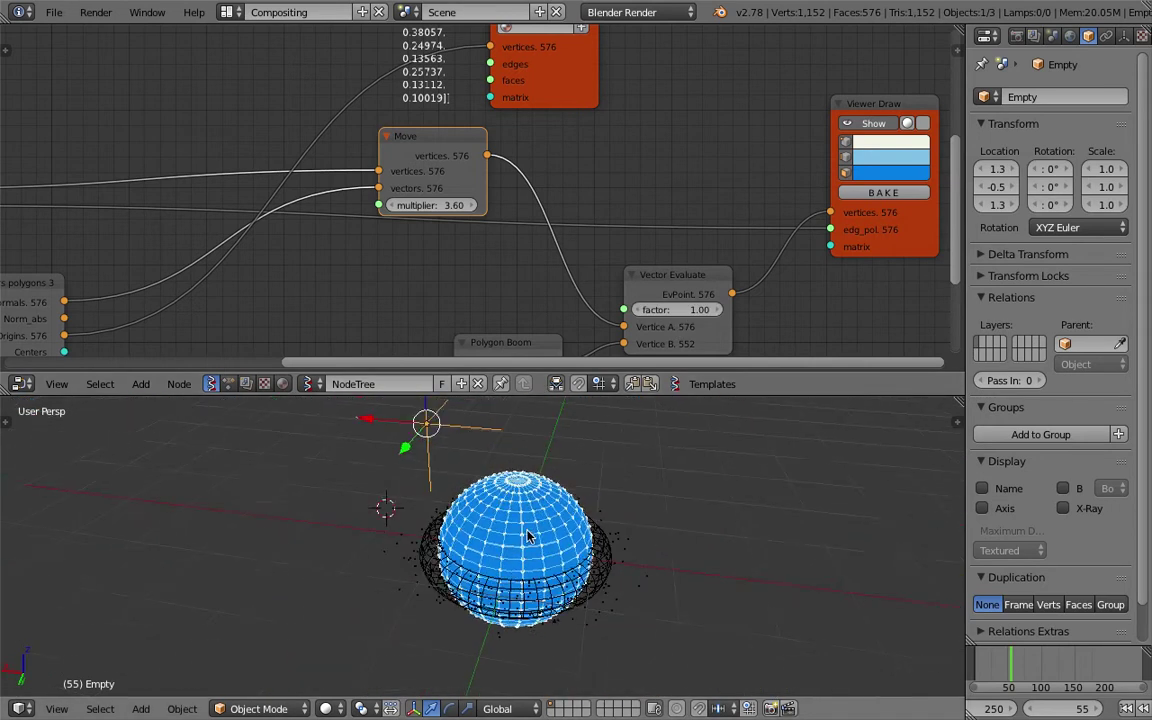
{"action": "key", "text": "ctrl+s"}
{"action": "left_click_drag", "start_coordinate": [620, 393], "coordinate": [620, 303]}
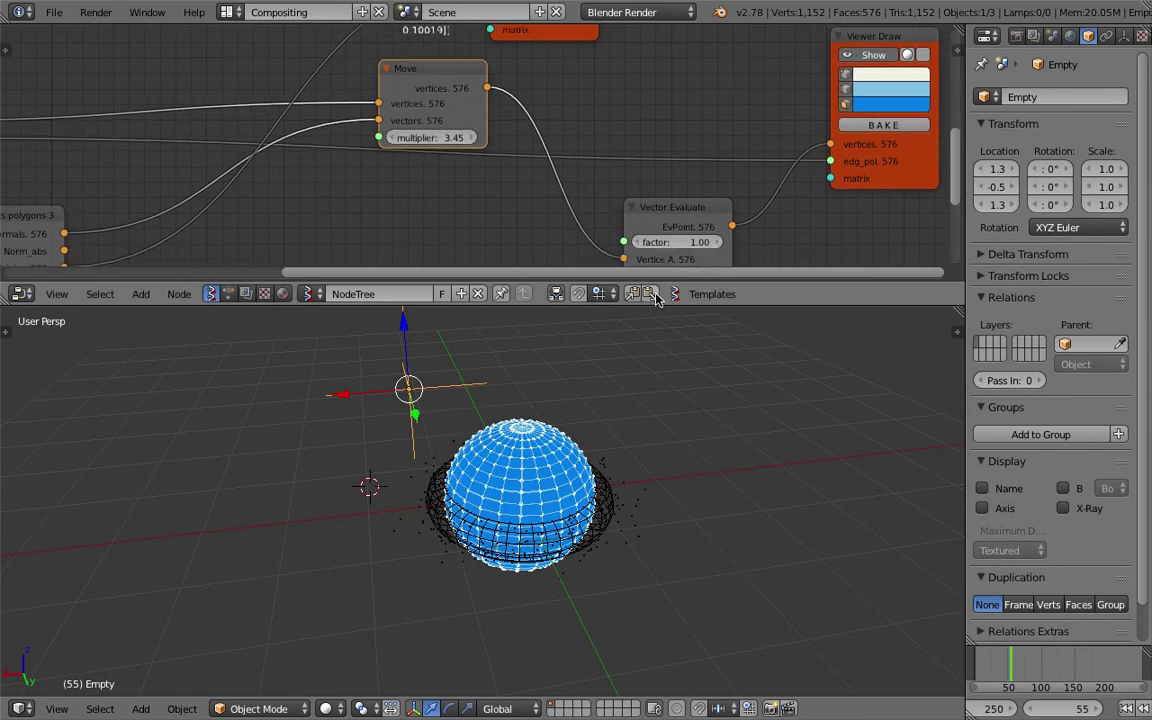
{"action": "left_click_drag", "start_coordinate": [663, 301], "coordinate": [671, 391]}
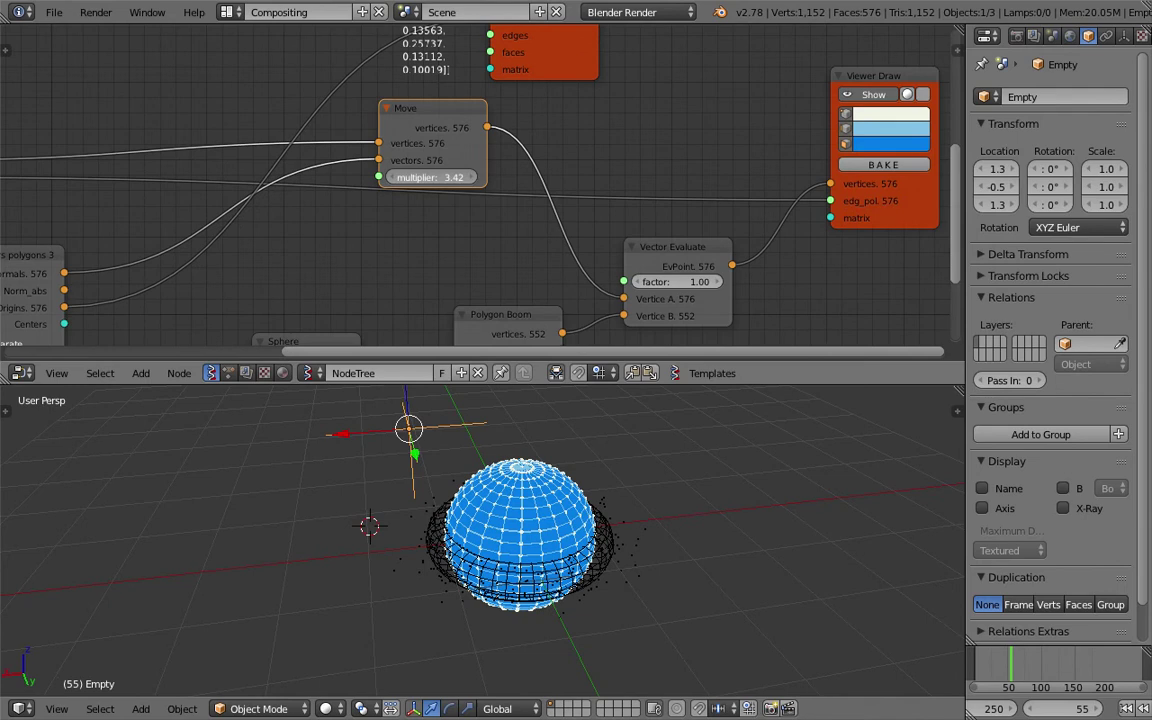
Step: Set Vector Evaluate's factor to 0.49 and Move's multiplier to 2.82, and save the file
{"action": "left_click_drag", "start_coordinate": [683, 281], "coordinate": [632, 281]}
{"action": "middle_click_drag", "start_coordinate": [700, 422], "coordinate": [535, 440]}
{"action": "key", "text": "ctrl+s"}
{"action": "left_click", "coordinate": [533, 498]}
Step: Set the Sphere node's U and V to 12 and save over polygon_morphing_002.blend
{"action": "middle_click_drag", "start_coordinate": [541, 245], "coordinate": [548, 131]}
{"action": "left_click_drag", "start_coordinate": [337, 249], "coordinate": [327, 203]}
{"action": "middle_click_drag", "start_coordinate": [325, 277], "coordinate": [341, 245]}
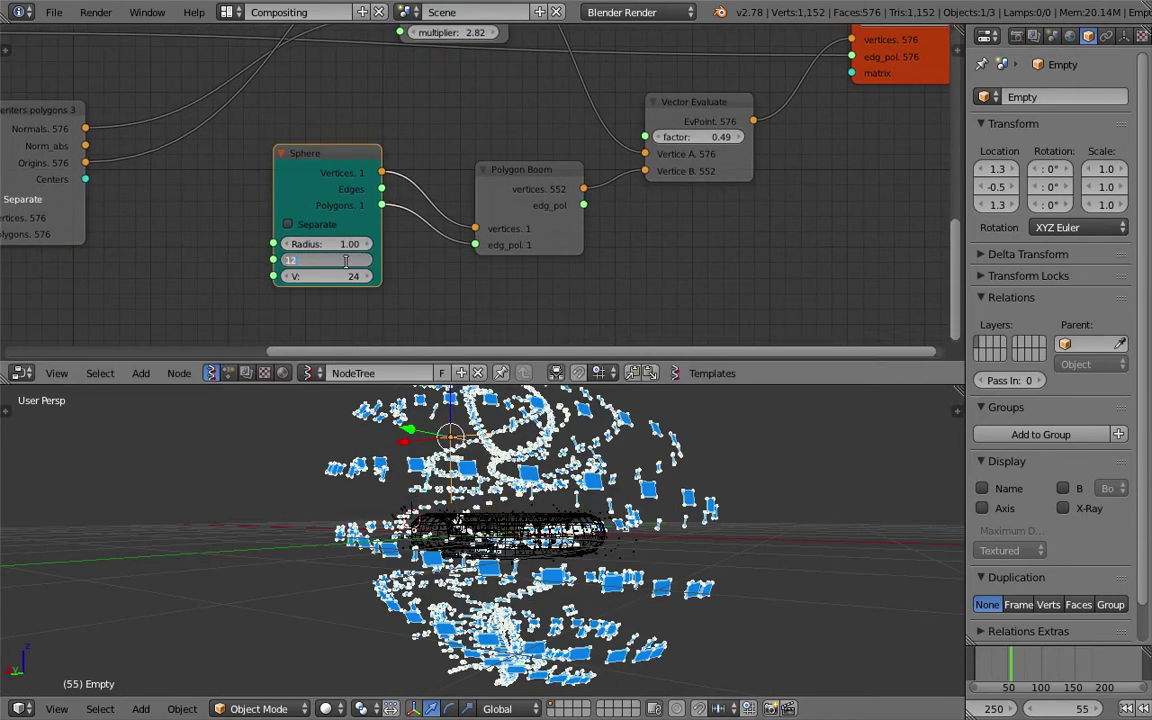
{"action": "key", "text": "Tab"}
{"action": "key", "text": "Return"}
{"action": "middle_click_drag", "start_coordinate": [725, 491], "coordinate": [669, 530]}
{"action": "key", "text": "ctrl+s"}
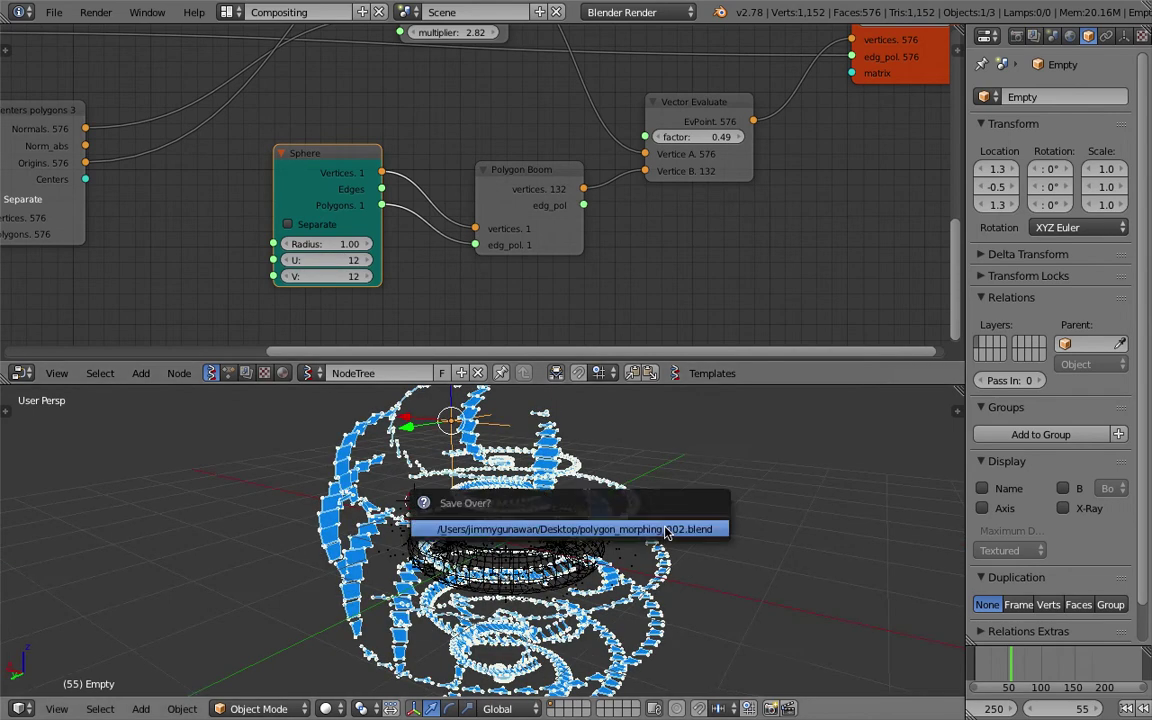
{"action": "left_click", "coordinate": [669, 530]}
Step: Set Move's multiplier to 0 and Vector Evaluate's factor to 1.00, and save the file
{"action": "middle_click_drag", "start_coordinate": [593, 241], "coordinate": [593, 292]}
{"action": "left_click_drag", "start_coordinate": [700, 188], "coordinate": [705, 193]}
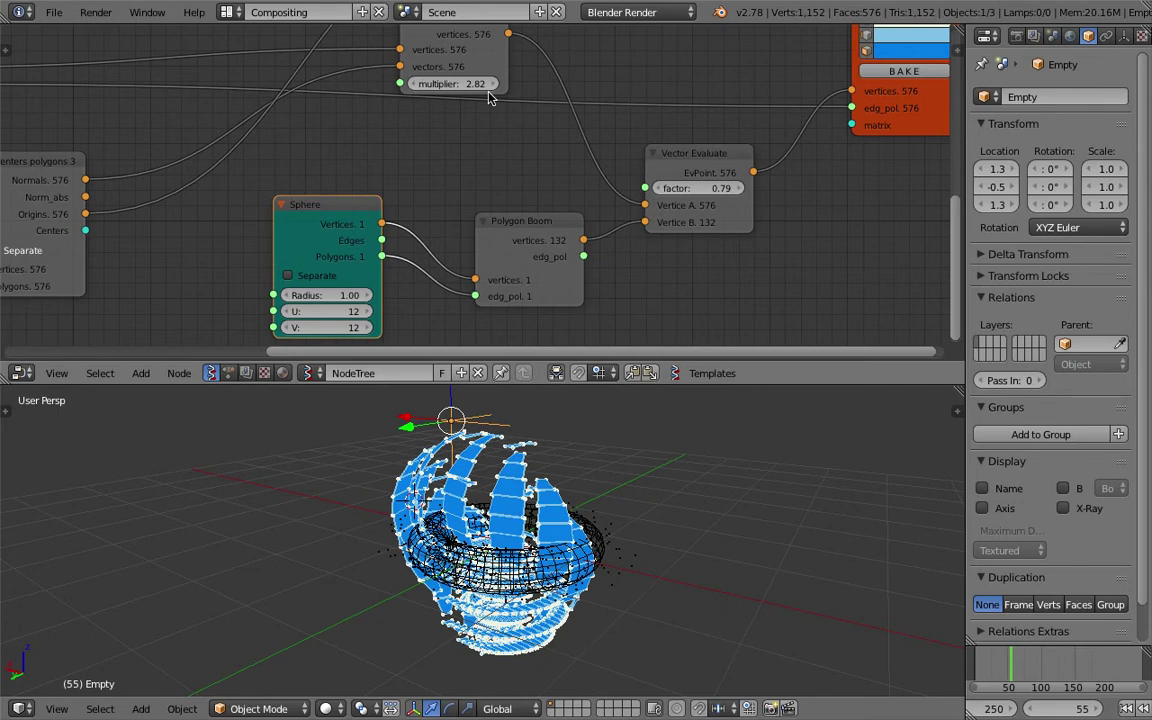
{"action": "type", "text": "0"}
{"action": "key", "text": "Return"}
{"action": "middle_click_drag", "start_coordinate": [676, 457], "coordinate": [661, 527]}
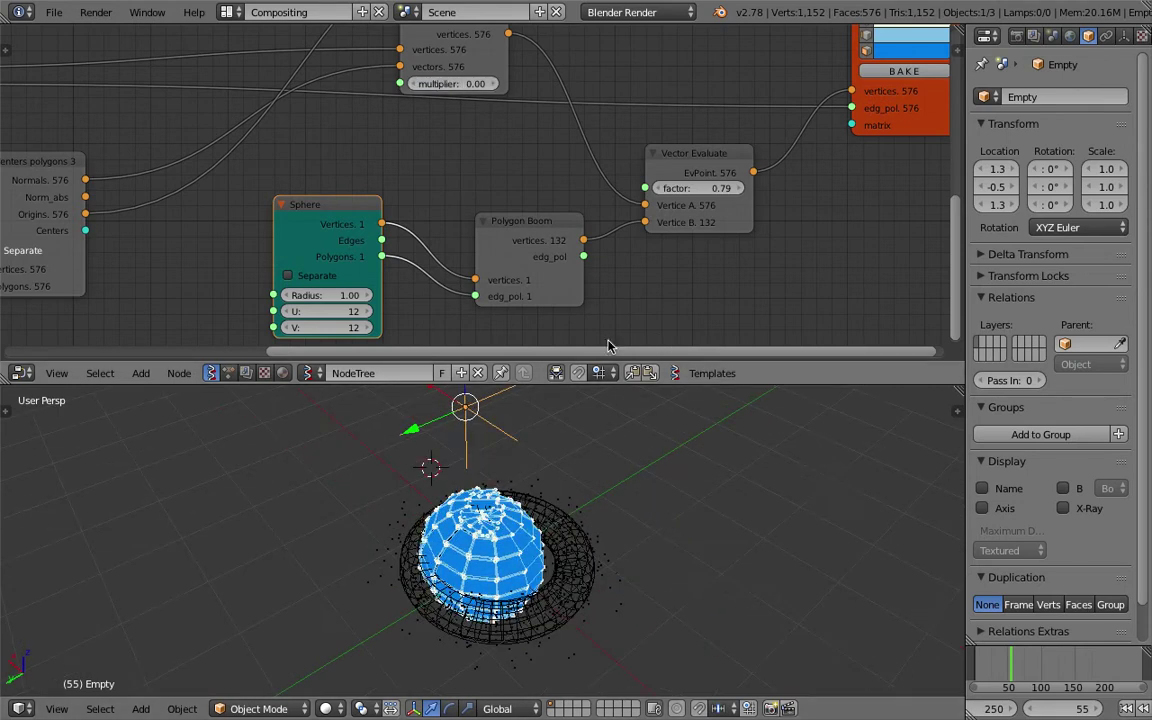
{"action": "left_click_drag", "start_coordinate": [700, 188], "coordinate": [718, 188]}
{"action": "middle_click_drag", "start_coordinate": [710, 440], "coordinate": [650, 536]}
{"action": "key", "text": "ctrl+s"}
{"action": "left_click", "coordinate": [650, 536]}
Step: Examine the coarse sphere from above and from the side, and lower Vector Evaluate's factor to 0.00
{"action": "middle_click_drag", "start_coordinate": [537, 537], "coordinate": [637, 686]}
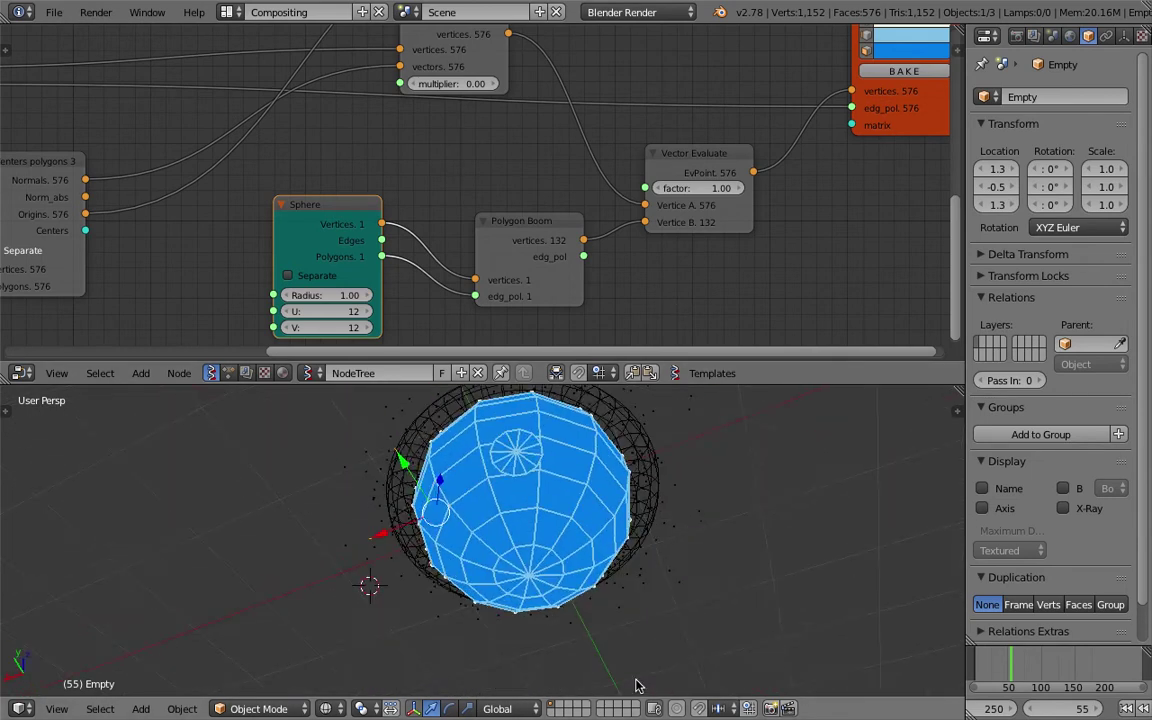
{"action": "mouse_move", "coordinate": [607, 527]}
{"action": "middle_mouse_down"}
{"action": "mouse_move", "coordinate": [600, 450]}
{"action": "mouse_move", "coordinate": [586, 530]}
{"action": "middle_mouse_up"}
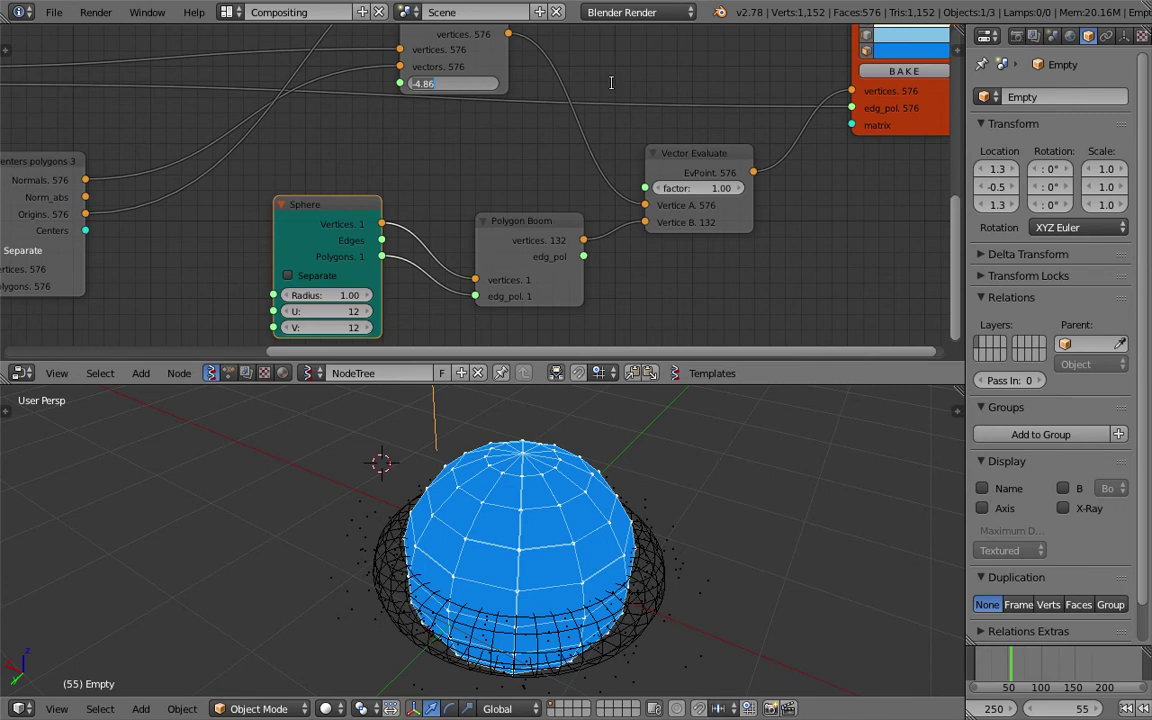
{"action": "mouse_move", "coordinate": [700, 188]}
{"action": "left_mouse_down"}
{"action": "mouse_move", "coordinate": [620, 188]}
{"action": "mouse_move", "coordinate": [715, 188]}
{"action": "mouse_move", "coordinate": [615, 188]}
{"action": "mouse_move", "coordinate": [706, 188]}
{"action": "left_mouse_up"}
{"action": "mouse_move", "coordinate": [722, 529]}
{"action": "middle_mouse_down"}
{"action": "mouse_move", "coordinate": [631, 414]}
{"action": "mouse_move", "coordinate": [725, 525]}
{"action": "middle_mouse_up"}
{"action": "left_click_drag", "start_coordinate": [703, 188], "coordinate": [615, 188]}
Step: Set the Sphere node's U and V to 4 and raise Vector Evaluate's factor to 1.00 to inspect the blocky target shape
{"action": "left_click_drag", "start_coordinate": [337, 311], "coordinate": [334, 327]}
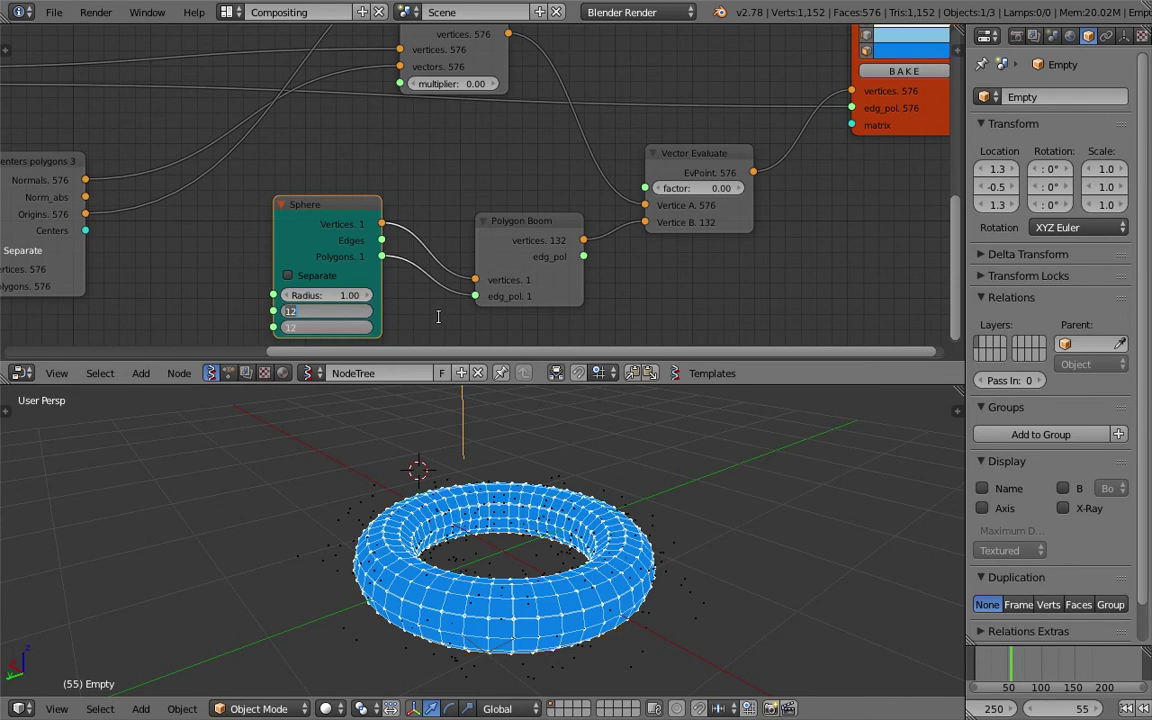
{"action": "key", "text": "Return"}
{"action": "left_click_drag", "start_coordinate": [707, 191], "coordinate": [805, 191]}
{"action": "middle_click_drag", "start_coordinate": [705, 469], "coordinate": [643, 399]}
{"action": "mouse_move", "coordinate": [707, 189]}
{"action": "left_mouse_down"}
{"action": "mouse_move", "coordinate": [607, 189]}
{"action": "mouse_move", "coordinate": [706, 189]}
{"action": "left_mouse_up"}
{"action": "middle_click_drag", "start_coordinate": [610, 580], "coordinate": [600, 628]}
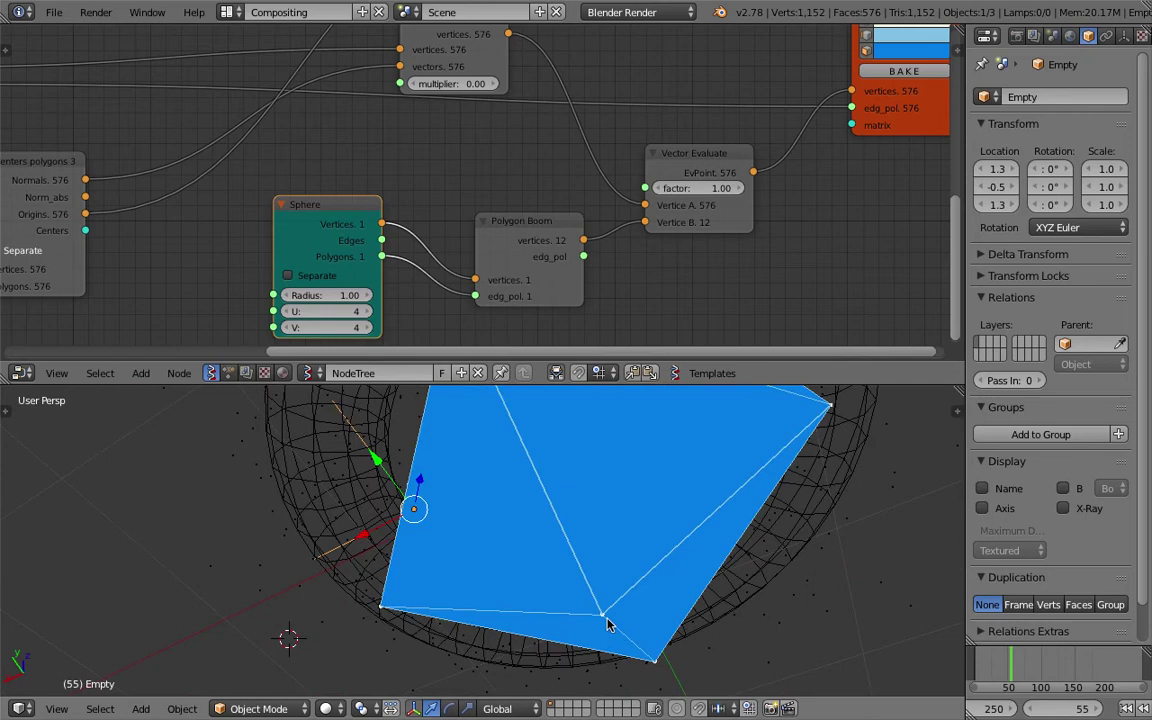
Step: Save the file and lower Vector Evaluate's factor to 0.00
{"action": "middle_click_drag", "start_coordinate": [645, 594], "coordinate": [530, 460]}
{"action": "key", "text": "ctrl+s"}
{"action": "left_click", "coordinate": [530, 460]}
{"action": "left_click_drag", "start_coordinate": [700, 188], "coordinate": [600, 188]}
Step: Shift the Move and Viewer BMesh nodes away from Centers Polygons, save the file, and enlarge the node editor
{"action": "middle_click_drag", "start_coordinate": [625, 129], "coordinate": [719, 264]}
{"action": "left_click_drag", "start_coordinate": [540, 150], "coordinate": [606, 153]}
{"action": "left_click_drag", "start_coordinate": [666, 112], "coordinate": [741, 77]}
{"action": "key", "text": "ctrl+s"}
{"action": "left_click", "coordinate": [682, 106]}
{"action": "middle_click_drag", "start_coordinate": [690, 130], "coordinate": [703, 113]}
{"action": "left_click_drag", "start_coordinate": [730, 384], "coordinate": [730, 445]}
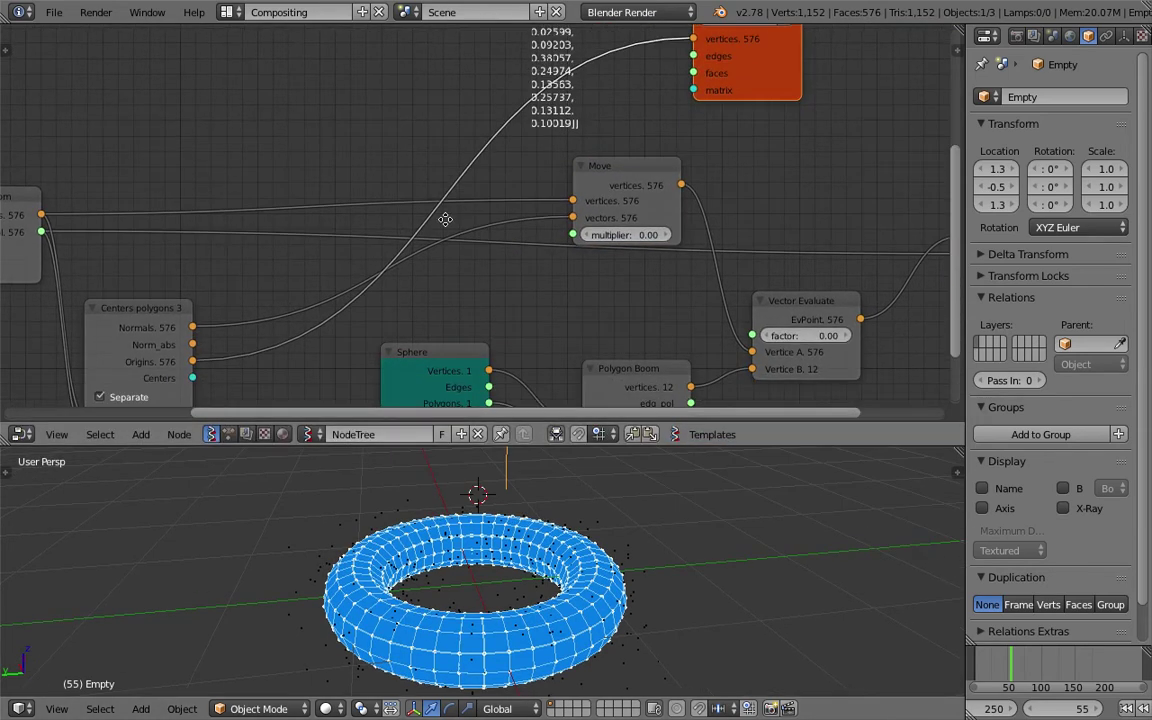
Step: Add a Float node set to 1.00 and connect it to Move's multiplier and Vector Evaluate's factor
{"action": "key", "text": "shift+a"}
{"action": "left_click", "coordinate": [354, 126]}
{"action": "type", "text": "float"}
{"action": "key", "text": "Down"}
{"action": "key", "text": "Return"}
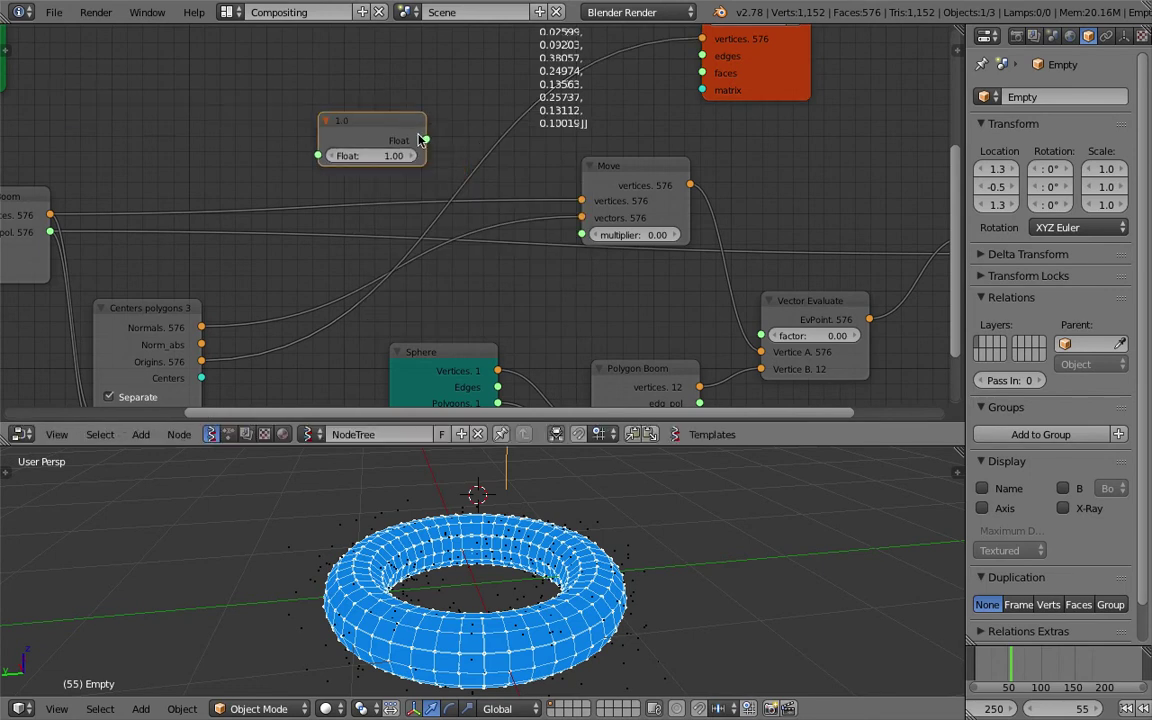
{"action": "left_click_drag", "start_coordinate": [421, 140], "coordinate": [568, 216]}
{"action": "left_click_drag", "start_coordinate": [426, 141], "coordinate": [762, 336]}
{"action": "mouse_move", "coordinate": [374, 156]}
{"action": "left_mouse_down"}
{"action": "mouse_move", "coordinate": [292, 156]}
{"action": "mouse_move", "coordinate": [390, 162]}
{"action": "left_mouse_up"}
{"action": "key", "text": "Return"}
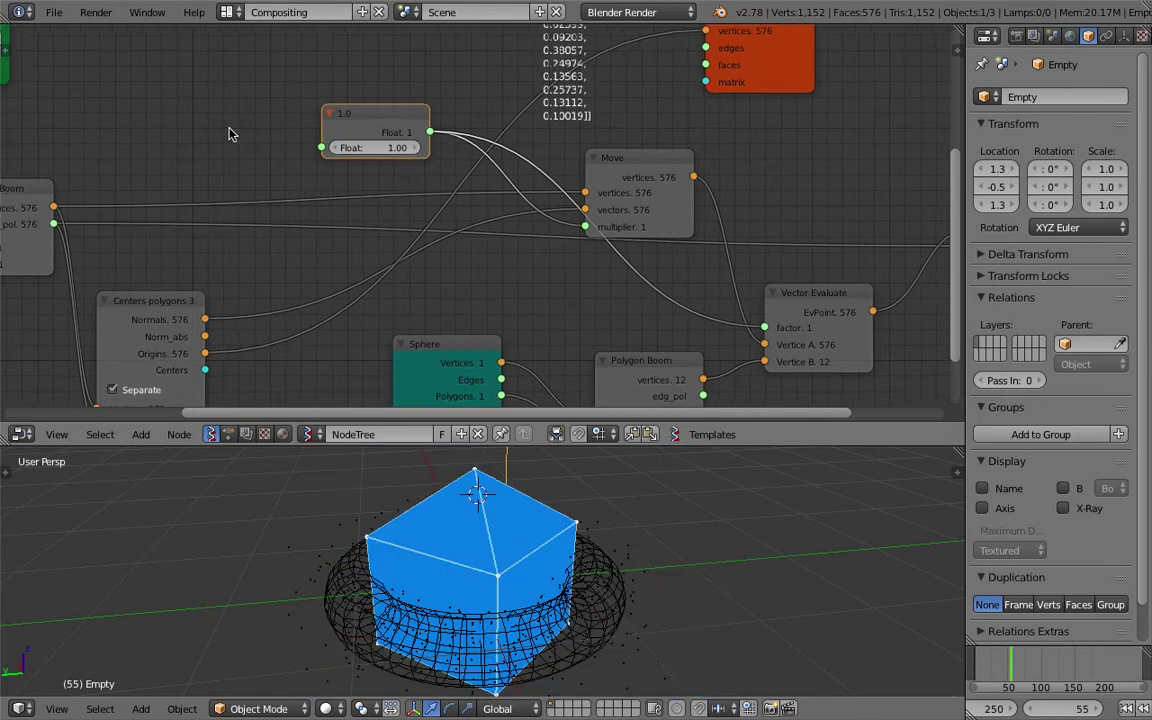
Step: Limit the Float node to a minimum of 0 and a maximum of 1 in its properties, and save the file
{"action": "left_click", "coordinate": [949, 55]}
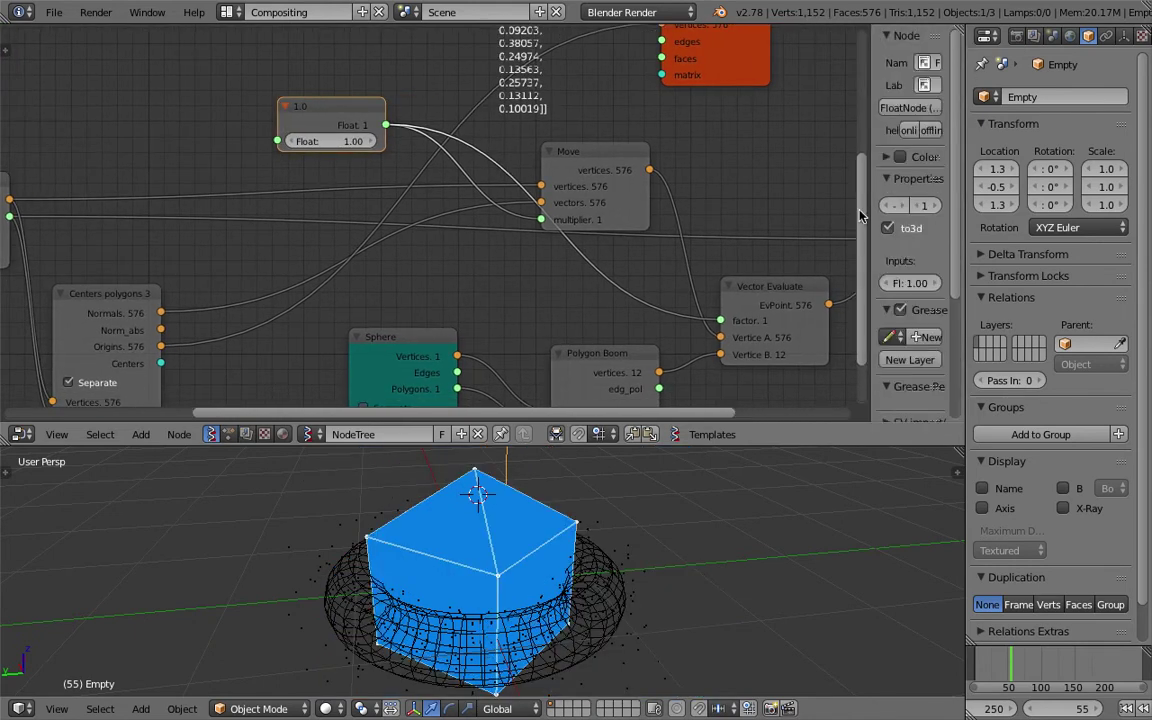
{"action": "left_click", "coordinate": [755, 206]}
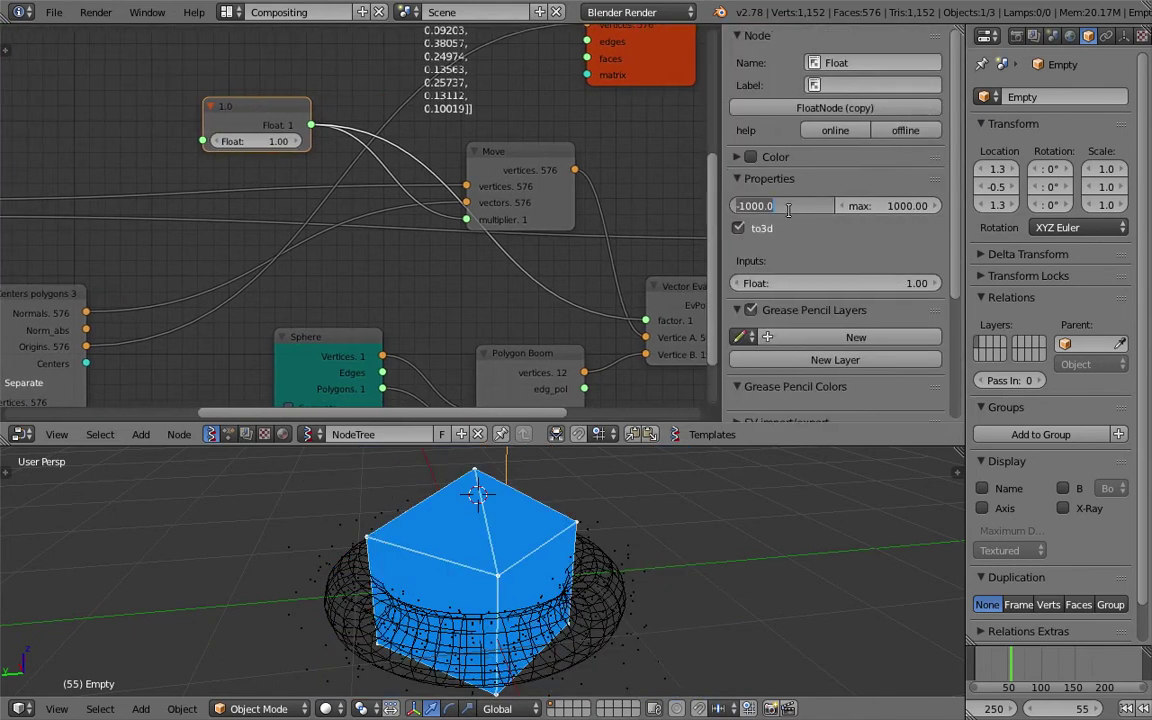
{"action": "type", "text": "0"}
{"action": "key", "text": "Return"}
{"action": "left_click", "coordinate": [880, 205]}
{"action": "type", "text": "1"}
{"action": "key", "text": "Return"}
{"action": "key", "text": "ctrl+s"}
Step: Test the morph with the Float node at 0.00, and raise it to 0.96
{"action": "left_click_drag", "start_coordinate": [255, 141], "coordinate": [205, 141]}
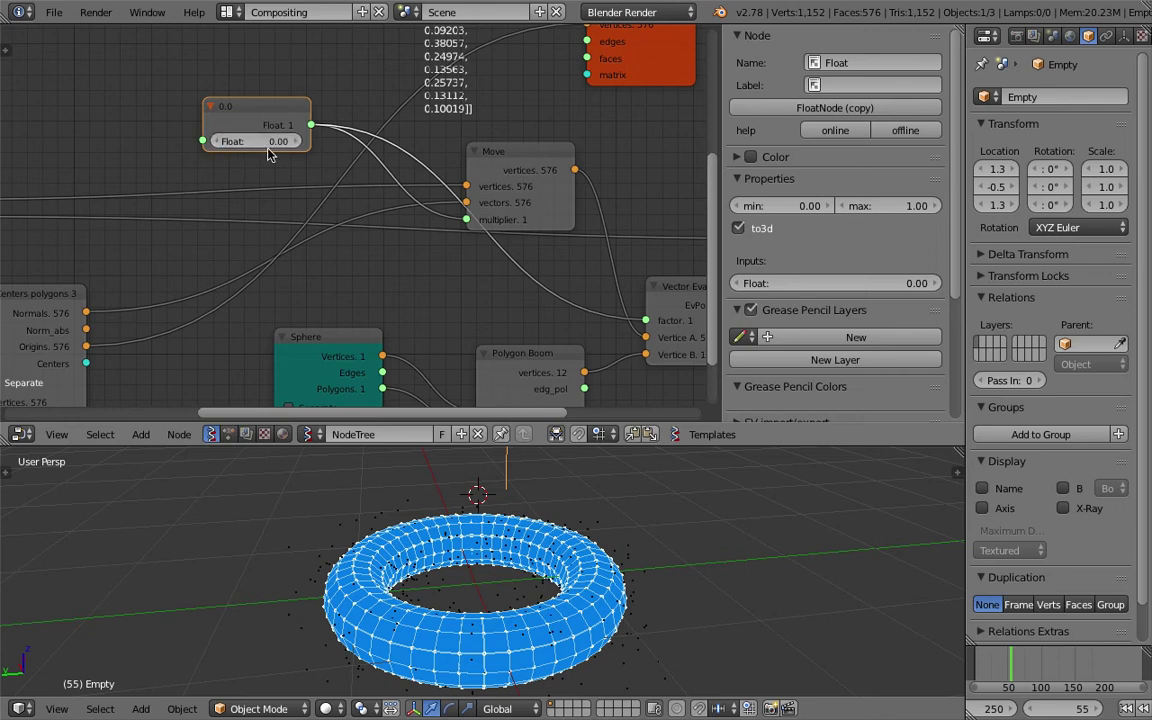
{"action": "left_click_drag", "start_coordinate": [256, 141], "coordinate": [441, 141]}
{"action": "middle_click_drag", "start_coordinate": [569, 540], "coordinate": [458, 430]}
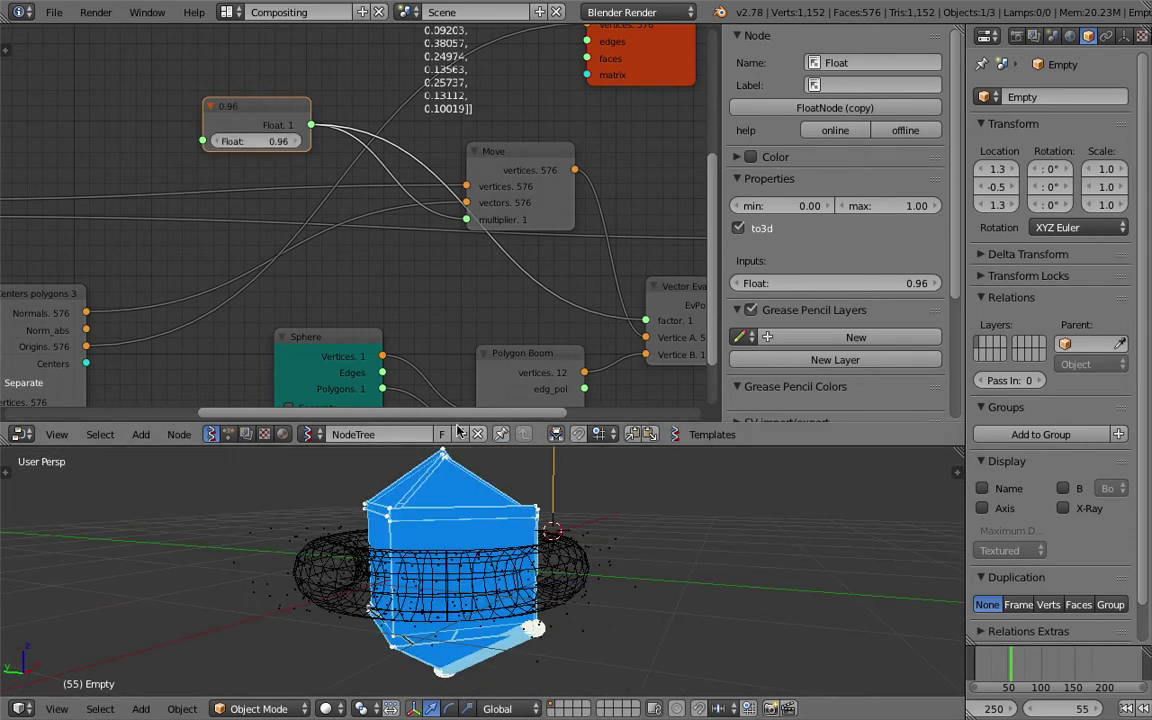
{"action": "mouse_move", "coordinate": [276, 147]}
{"action": "left_mouse_down"}
{"action": "mouse_move", "coordinate": [322, 147]}
{"action": "mouse_move", "coordinate": [223, 147]}
{"action": "mouse_move", "coordinate": [272, 147]}
{"action": "left_mouse_up"}
Step: Examine closely how the torus polygons gather at the lower corner of the blocky sphere
{"action": "scroll", "coordinate": [489, 548], "scroll_direction": "up", "scroll_amount": 2}
{"action": "mouse_move", "coordinate": [489, 548]}
{"action": "middle_mouse_down"}
{"action": "mouse_move", "coordinate": [470, 545]}
{"action": "mouse_move", "coordinate": [489, 571]}
{"action": "mouse_move", "coordinate": [588, 590]}
{"action": "mouse_move", "coordinate": [512, 555]}
{"action": "mouse_move", "coordinate": [509, 488]}
{"action": "mouse_move", "coordinate": [496, 571]}
{"action": "middle_mouse_up"}
{"action": "scroll", "coordinate": [512, 555], "scroll_direction": "up", "scroll_amount": 3}
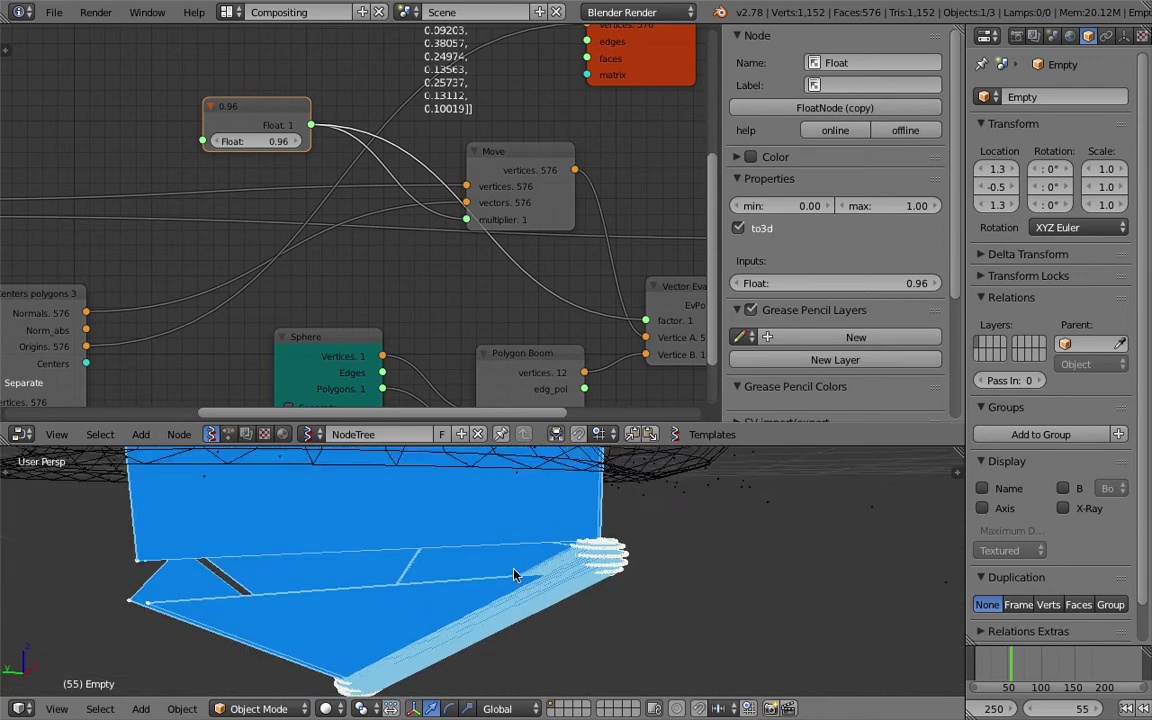
{"action": "scroll", "coordinate": [690, 602], "scroll_direction": "up", "scroll_amount": 3}
{"action": "middle_click_drag", "start_coordinate": [667, 593], "coordinate": [585, 560]}
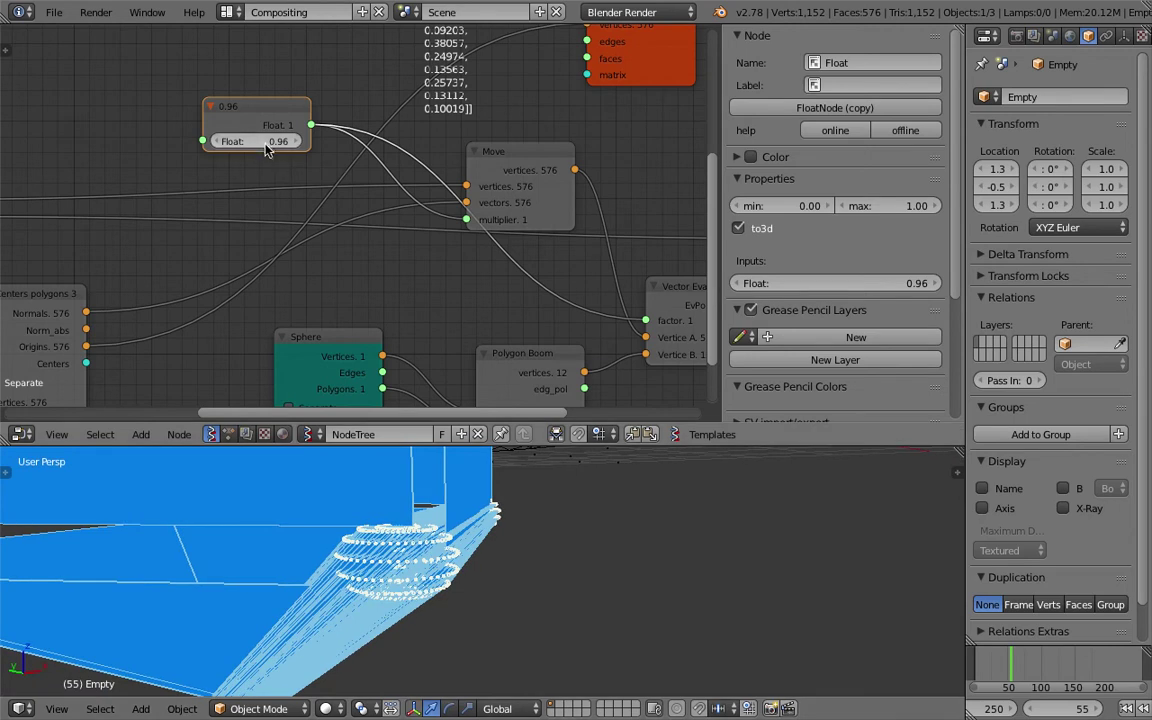
Step: Raise the Float value to 1.00 and view the completed morph as a whole
{"action": "mouse_move", "coordinate": [255, 141]}
{"action": "left_mouse_down"}
{"action": "mouse_move", "coordinate": [275, 141]}
{"action": "mouse_move", "coordinate": [245, 141]}
{"action": "mouse_move", "coordinate": [256, 141]}
{"action": "left_mouse_up"}
{"action": "scroll", "coordinate": [450, 597], "scroll_direction": "down", "scroll_amount": 4}
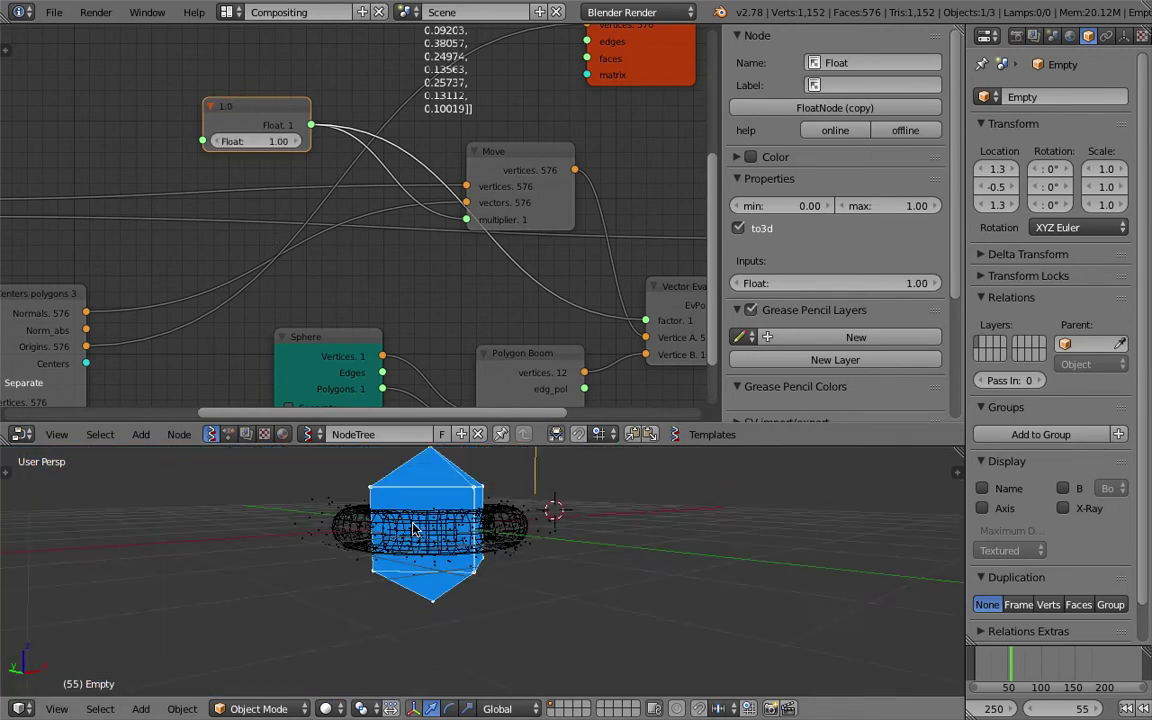
{"action": "middle_click_drag", "start_coordinate": [413, 525], "coordinate": [450, 580]}
{"action": "mouse_move", "coordinate": [266, 146]}
{"action": "left_mouse_down"}
{"action": "mouse_move", "coordinate": [190, 146]}
{"action": "mouse_move", "coordinate": [250, 146]}
{"action": "left_mouse_up"}
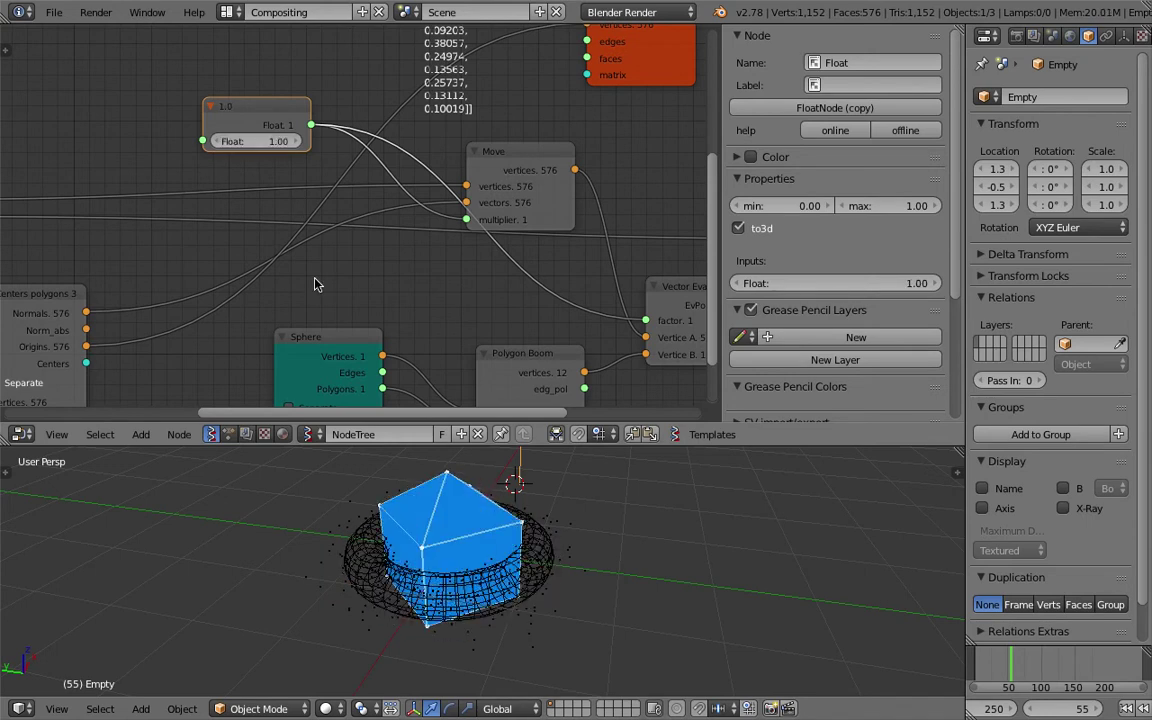
Step: Set the Sphere node's U and V divisions to 20
{"action": "middle_click_drag", "start_coordinate": [283, 249], "coordinate": [256, 104]}
{"action": "scroll", "coordinate": [281, 145], "scroll_direction": "up", "scroll_amount": 1}
{"action": "scroll", "coordinate": [280, 145], "scroll_direction": "up", "scroll_amount": 1}
{"action": "left_click", "coordinate": [311, 267]}
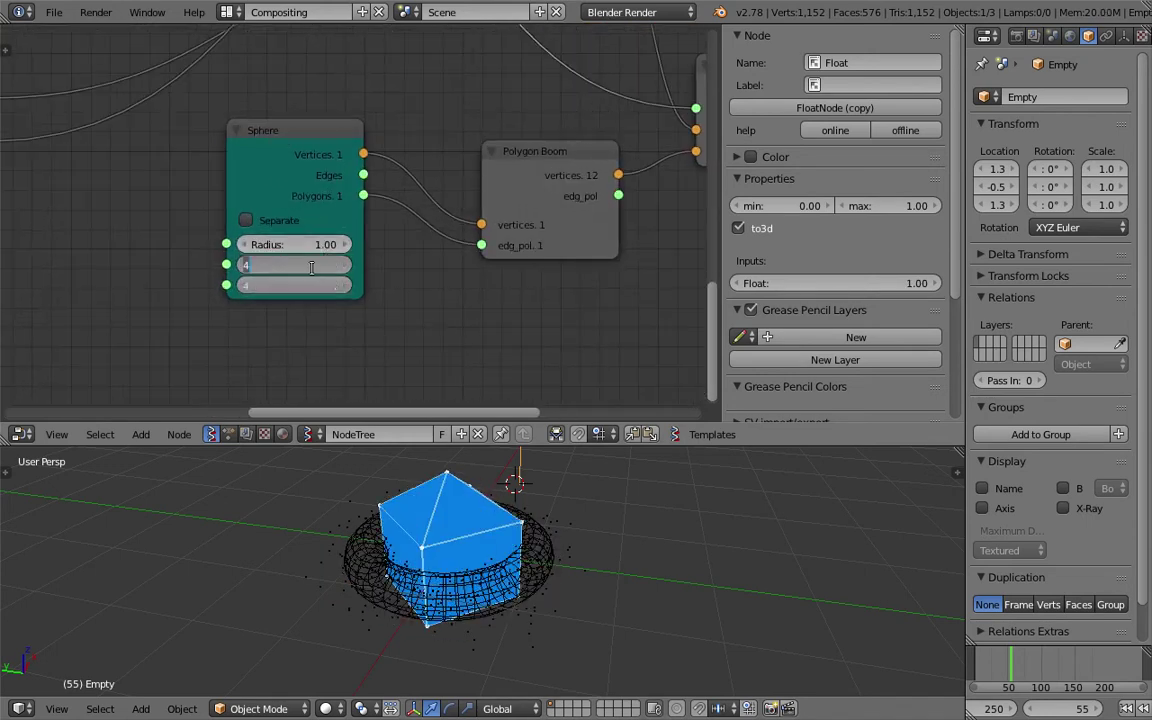
{"action": "type", "text": "20"}
{"action": "key", "text": "Return"}
Step: Lower the Float value to 0.22 to test the morph with the finer sphere, and save the file
{"action": "middle_click_drag", "start_coordinate": [327, 185], "coordinate": [323, 300]}
{"action": "middle_click_drag", "start_coordinate": [313, 181], "coordinate": [310, 335]}
{"action": "left_click_drag", "start_coordinate": [215, 151], "coordinate": [196, 151]}
{"action": "scroll", "coordinate": [196, 151], "scroll_direction": "down", "scroll_amount": 2}
{"action": "key", "text": "ctrl+s"}
{"action": "left_click", "coordinate": [172, 122]}
{"action": "middle_click_drag", "start_coordinate": [172, 125], "coordinate": [203, 136]}
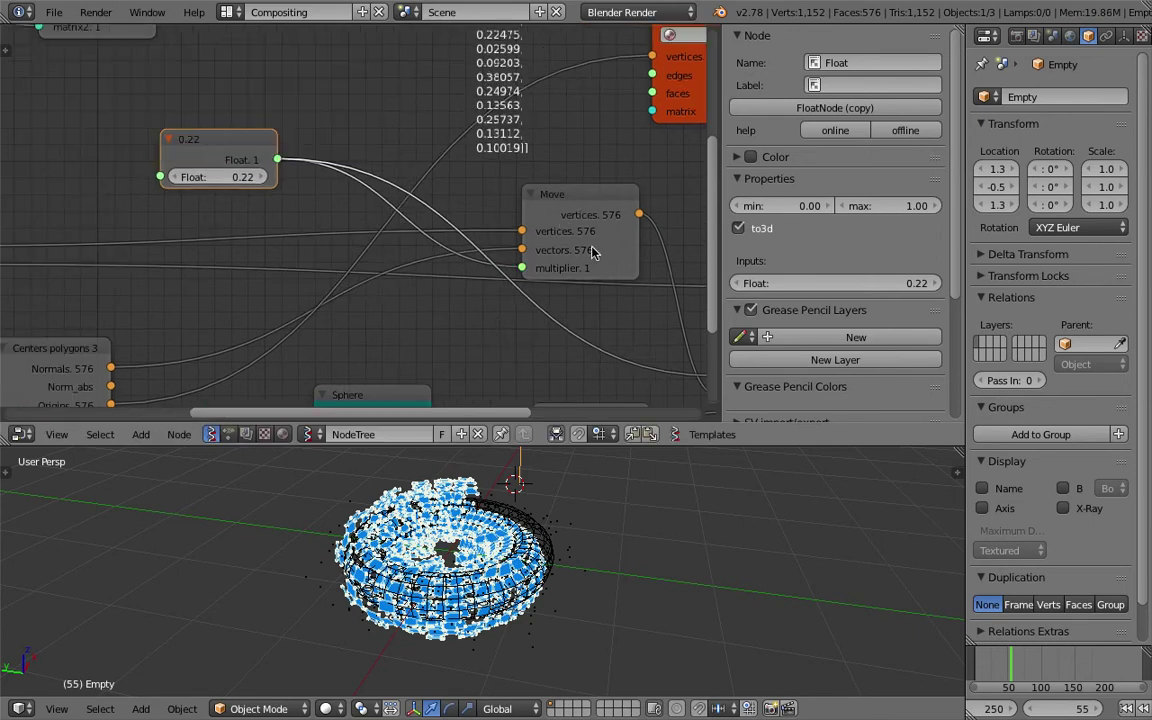
Step: Spread the Float and Move nodes apart and insert a Math node on the link between Float and Move's multiplier
{"action": "left_click_drag", "start_coordinate": [697, 108], "coordinate": [703, 96]}
{"action": "left_click_drag", "start_coordinate": [590, 197], "coordinate": [608, 160]}
{"action": "left_click_drag", "start_coordinate": [251, 153], "coordinate": [194, 123]}
{"action": "key", "text": "shift+a"}
{"action": "left_click", "coordinate": [291, 116]}
{"action": "type", "text": "math"}
{"action": "key", "text": "Down"}
{"action": "key", "text": "Return"}
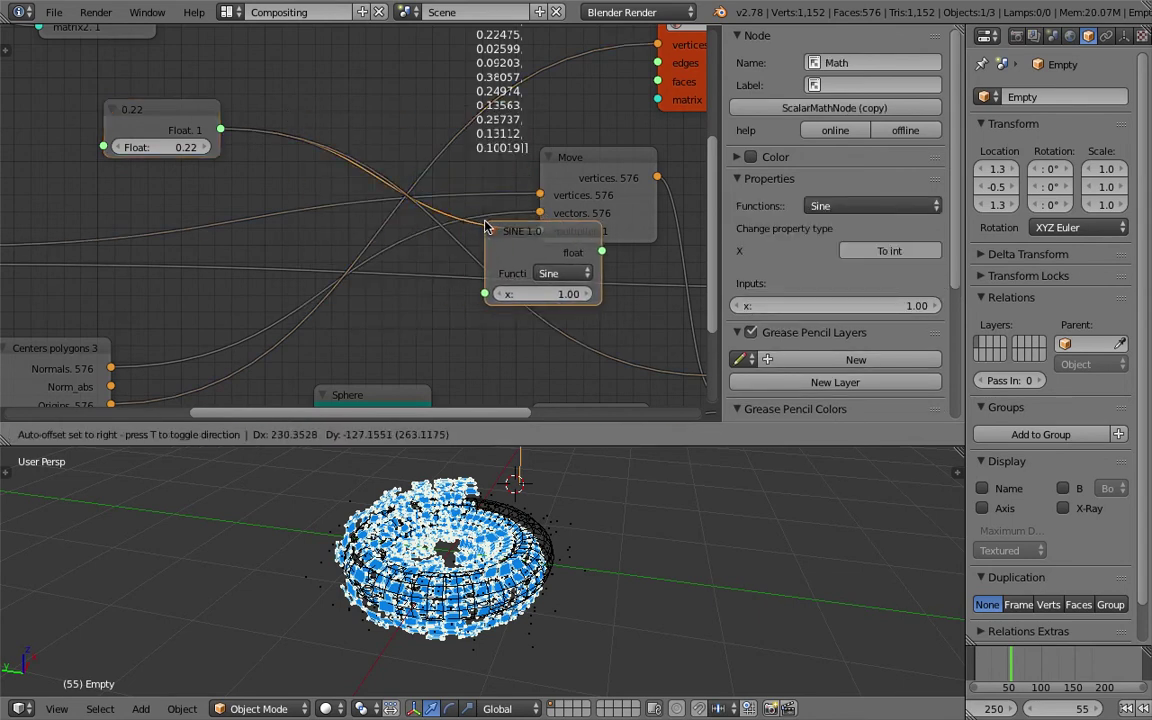
{"action": "left_click", "coordinate": [500, 232]}
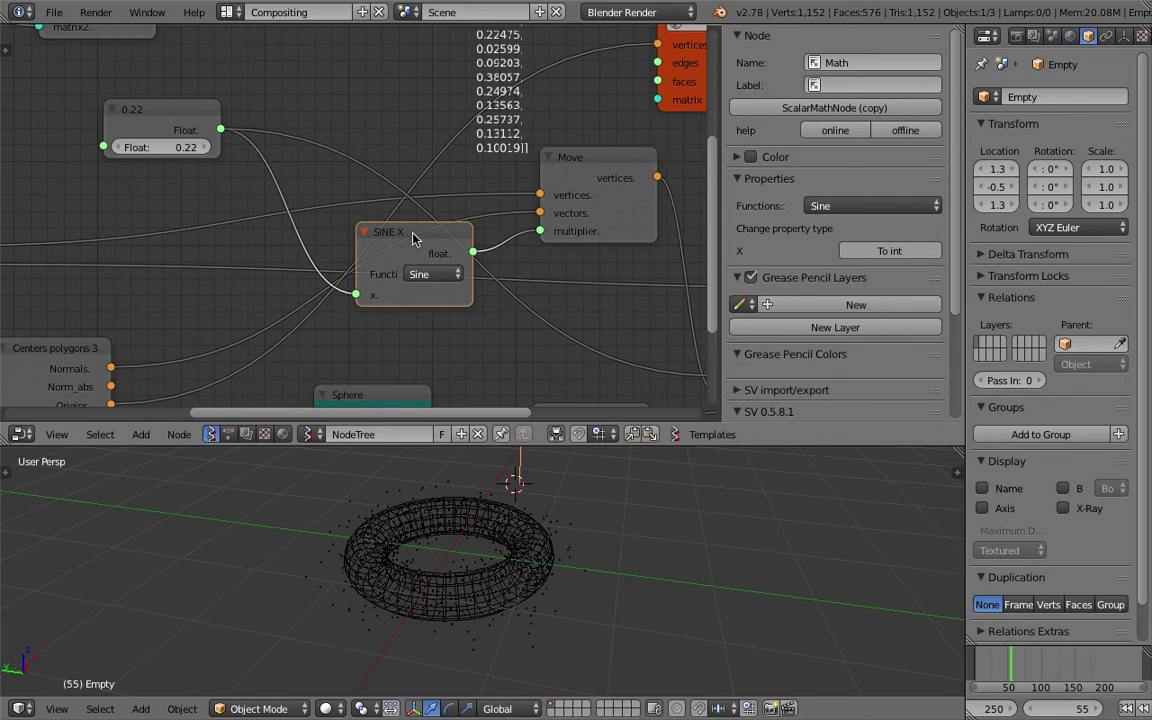
Step: Move the Math node above the links and make it multiply (*) the Float value with y set to 5.00
{"action": "left_click_drag", "start_coordinate": [415, 238], "coordinate": [361, 64]}
{"action": "left_click", "coordinate": [378, 99]}
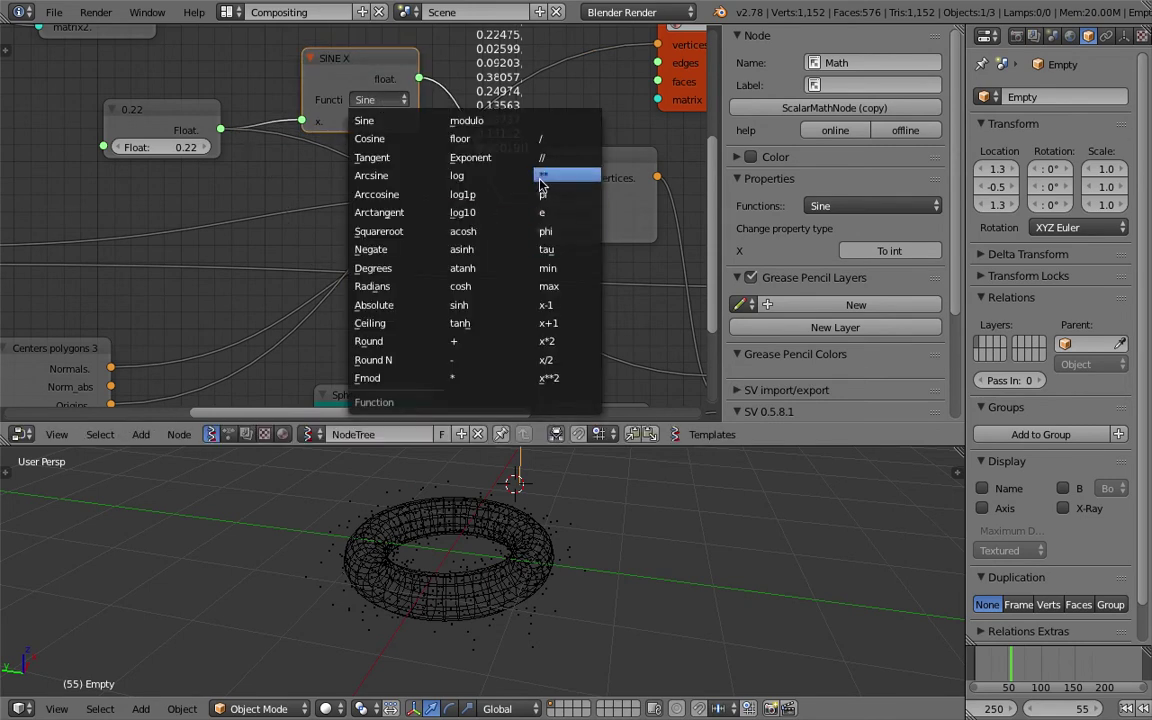
{"action": "left_click", "coordinate": [470, 378]}
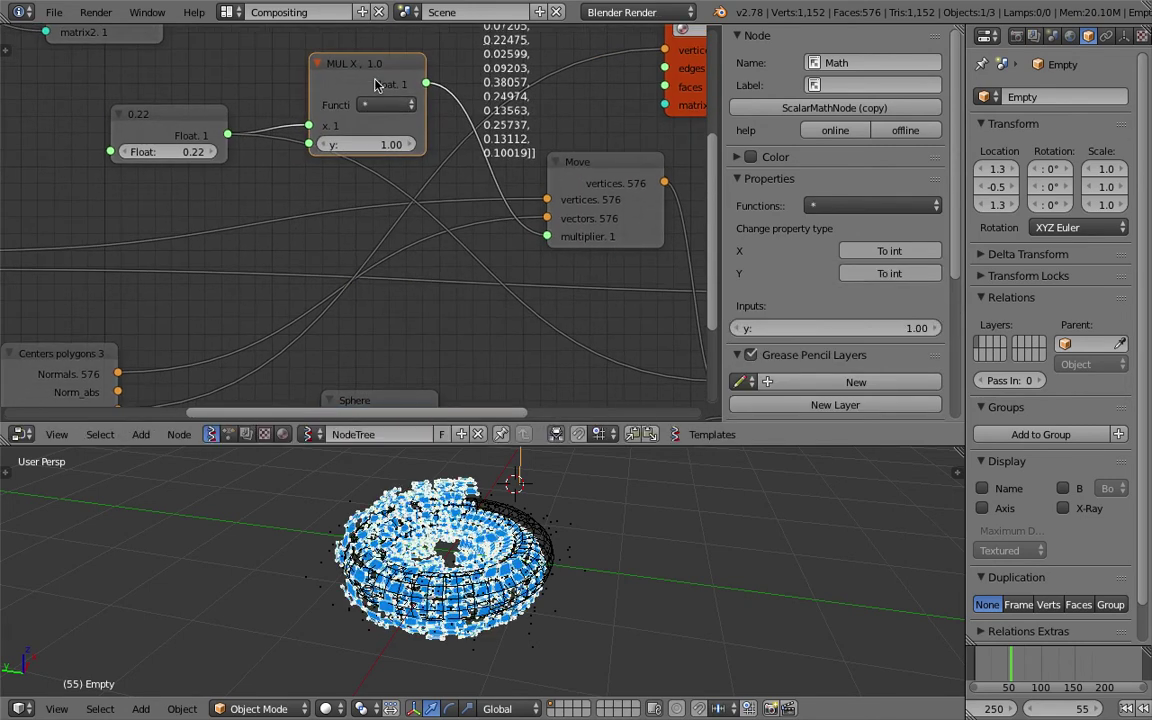
{"action": "left_click_drag", "start_coordinate": [376, 85], "coordinate": [376, 63]}
{"action": "left_click", "coordinate": [376, 123]}
{"action": "key", "text": "Return"}
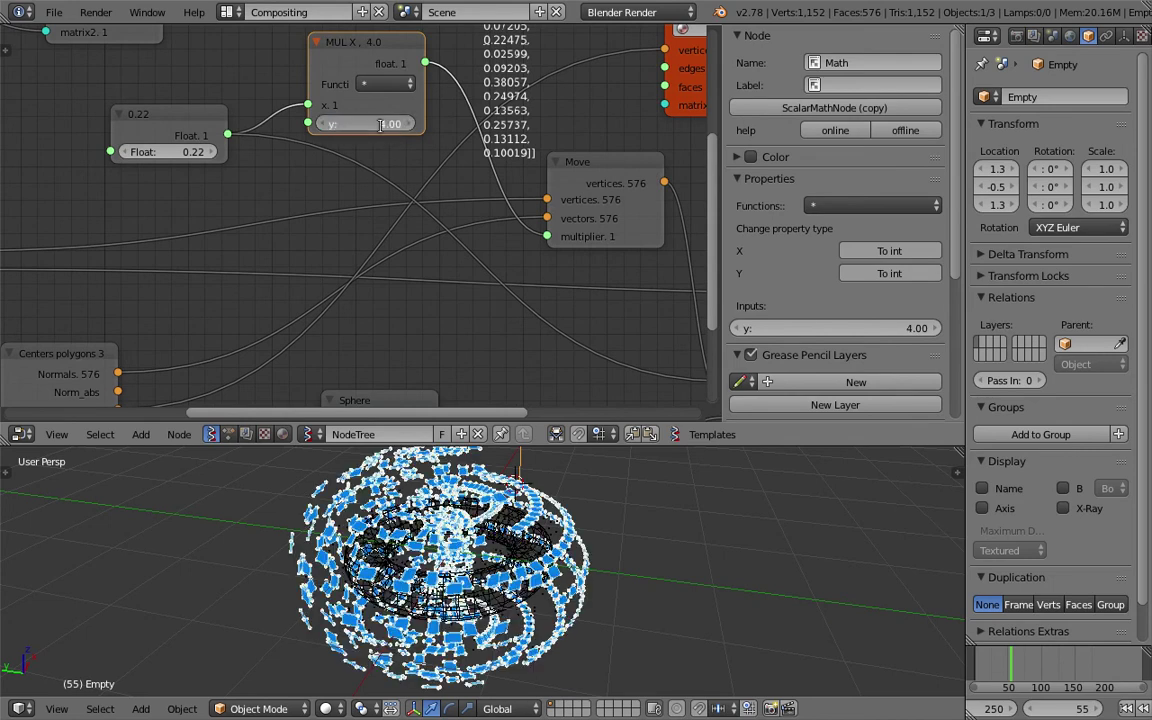
{"action": "key", "text": "Return"}
Step: Sweep the Float value from 0.00 to 1.00 and enlarge the 3D viewport
{"action": "left_click_drag", "start_coordinate": [201, 155], "coordinate": [105, 155]}
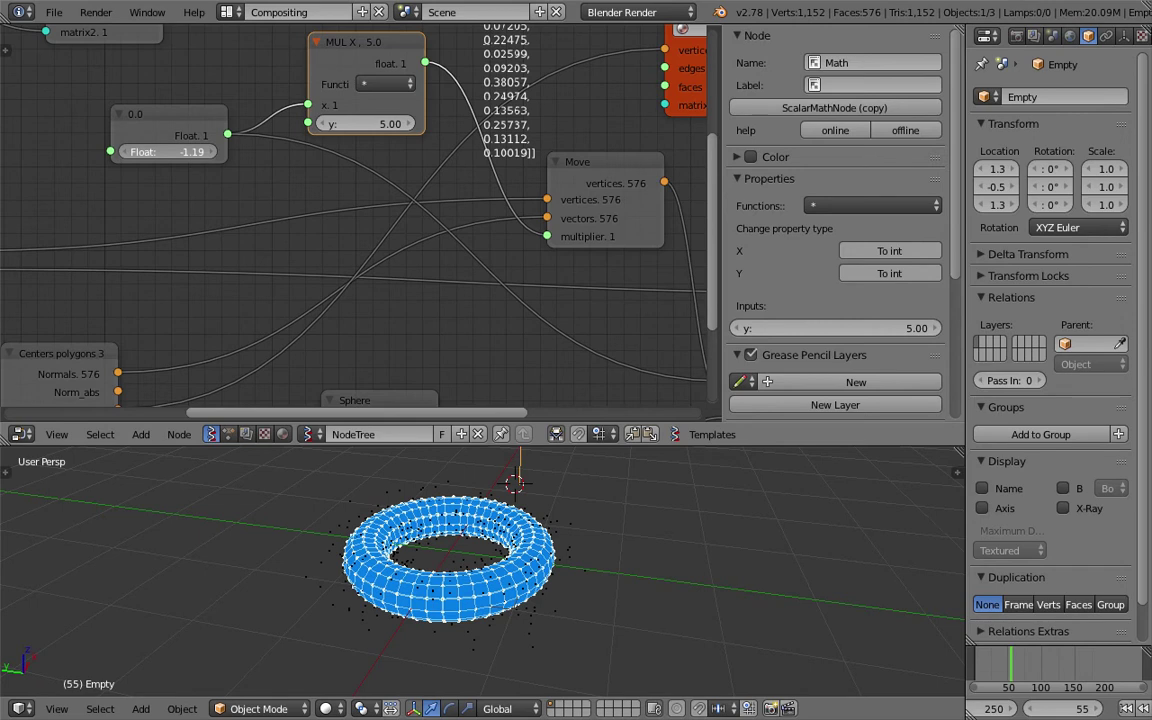
{"action": "mouse_move", "coordinate": [168, 151]}
{"action": "left_mouse_down"}
{"action": "mouse_move", "coordinate": [182, 151]}
{"action": "mouse_move", "coordinate": [156, 151]}
{"action": "mouse_move", "coordinate": [187, 151]}
{"action": "left_mouse_up"}
{"action": "left_click_drag", "start_coordinate": [673, 446], "coordinate": [673, 346]}
{"action": "middle_click_drag", "start_coordinate": [644, 471], "coordinate": [611, 444]}
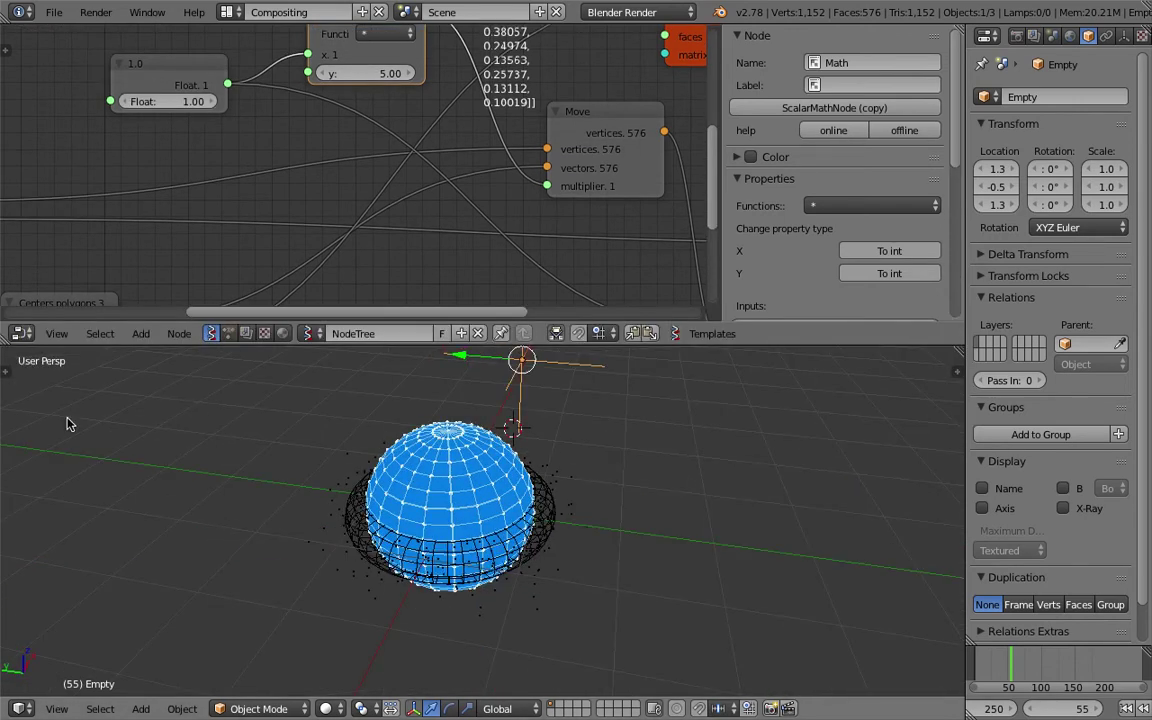
Step: Reveal the Sverchok 0.5.8.1 controls beside the 3D view, widened to be readable, and set Float to 0.19 there
{"action": "left_click", "coordinate": [4, 373]}
{"action": "left_click", "coordinate": [7, 576]}
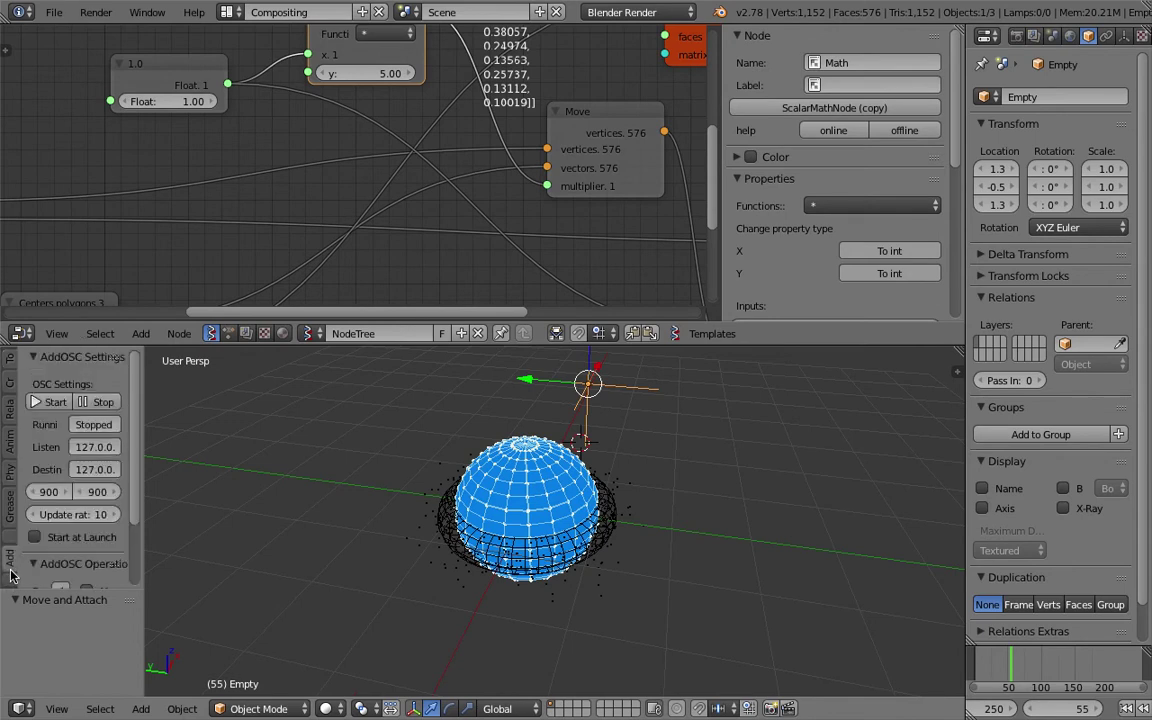
{"action": "left_click", "coordinate": [34, 358]}
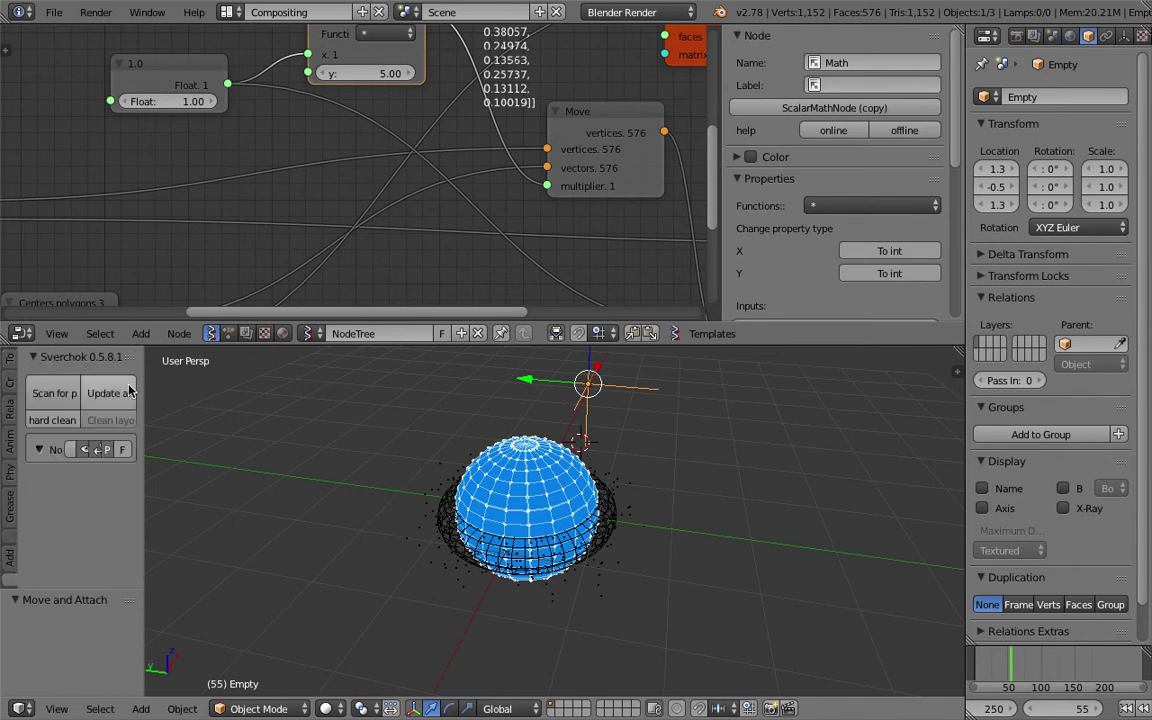
{"action": "left_click_drag", "start_coordinate": [142, 397], "coordinate": [267, 406]}
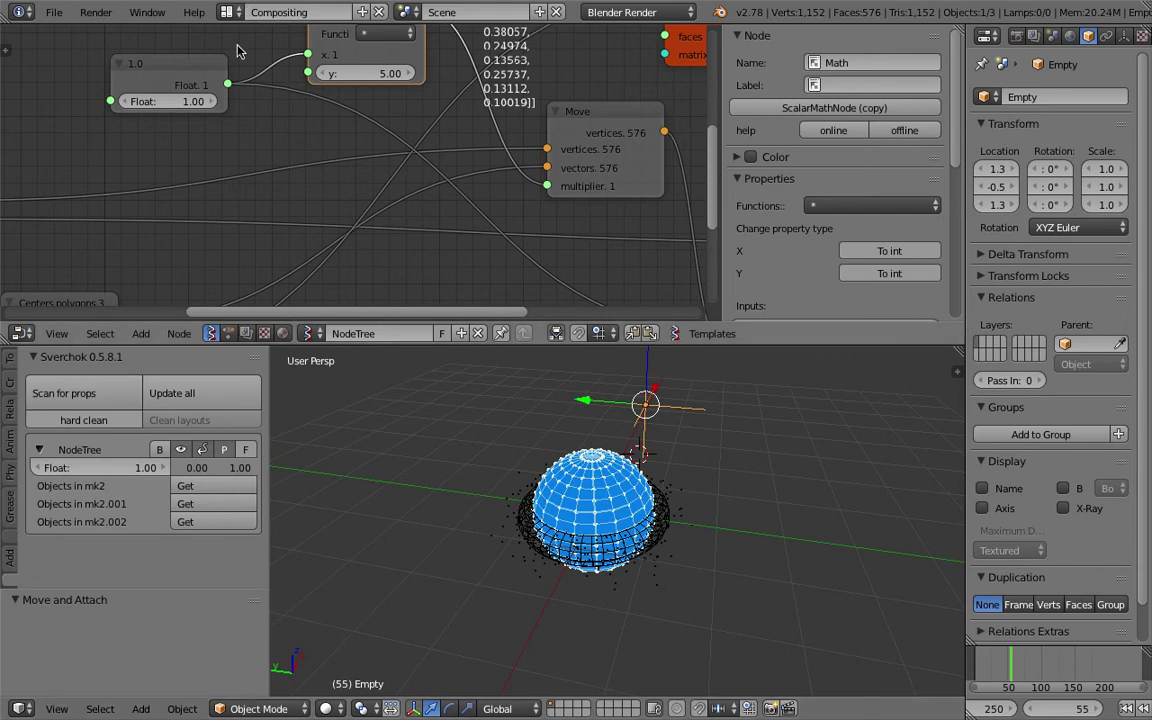
{"action": "left_click_drag", "start_coordinate": [181, 83], "coordinate": [144, 86]}
{"action": "mouse_move", "coordinate": [110, 467]}
{"action": "left_mouse_down"}
{"action": "mouse_move", "coordinate": [80, 467]}
{"action": "mouse_move", "coordinate": [160, 467]}
{"action": "mouse_move", "coordinate": [122, 471]}
{"action": "left_mouse_up"}
Step: Hide the vertices and turn on face shading in the Viewer Draw node
{"action": "mouse_move", "coordinate": [375, 237]}
{"action": "middle_mouse_down"}
{"action": "mouse_move", "coordinate": [311, 252]}
{"action": "mouse_move", "coordinate": [121, 350]}
{"action": "middle_mouse_up"}
{"action": "scroll", "coordinate": [388, 226], "scroll_direction": "down", "scroll_amount": 1}
{"action": "mouse_move", "coordinate": [493, 156]}
{"action": "middle_mouse_down"}
{"action": "mouse_move", "coordinate": [442, 167]}
{"action": "mouse_move", "coordinate": [315, 97]}
{"action": "middle_mouse_up"}
{"action": "left_click", "coordinate": [505, 206]}
{"action": "key", "text": "ctrl+s"}
{"action": "left_click", "coordinate": [576, 500]}
{"action": "left_click", "coordinate": [583, 185]}
Step: Deselect all objects in the 3D scene and save over the file
{"action": "middle_click_drag", "start_coordinate": [790, 474], "coordinate": [748, 475]}
{"action": "key", "text": "a"}
{"action": "scroll", "coordinate": [684, 432], "scroll_direction": "up", "scroll_amount": 4}
{"action": "middle_click_drag", "start_coordinate": [684, 432], "coordinate": [748, 478]}
{"action": "key", "text": "ctrl+s"}
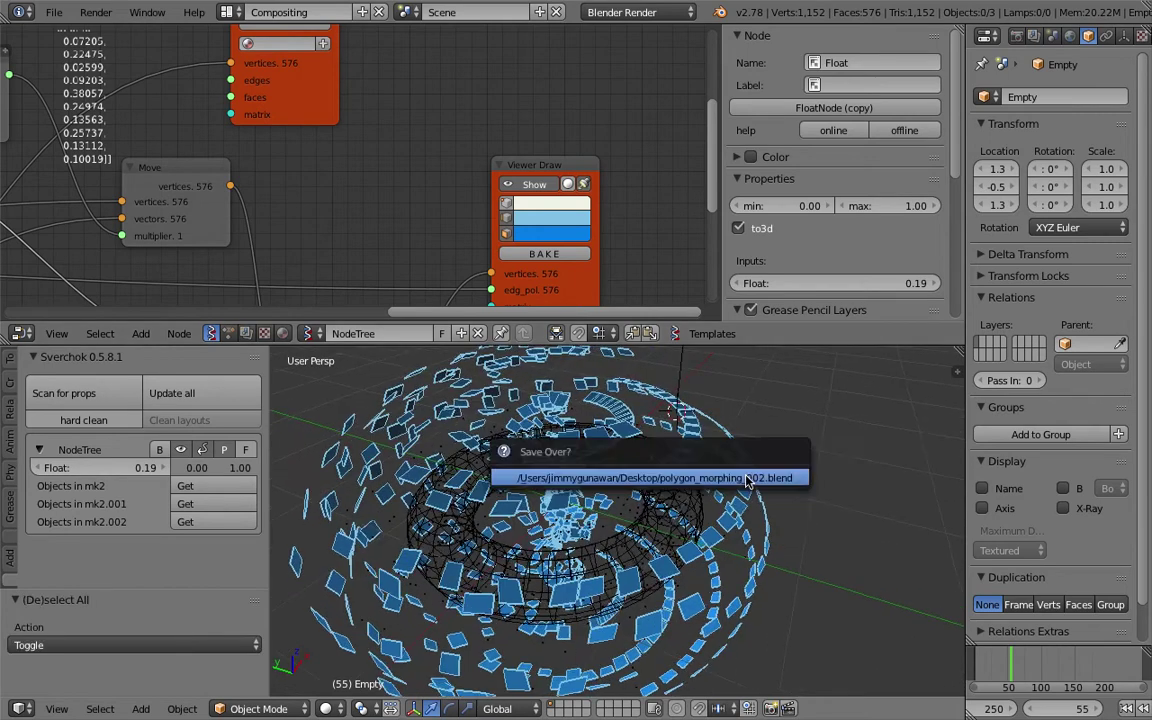
{"action": "left_click", "coordinate": [748, 478]}
Step: Lower the Float value to 0.00 and view the unmorphed torus
{"action": "scroll", "coordinate": [672, 479], "scroll_direction": "down", "scroll_amount": 3}
{"action": "mouse_move", "coordinate": [100, 467]}
{"action": "left_mouse_down"}
{"action": "mouse_move", "coordinate": [70, 467]}
{"action": "mouse_move", "coordinate": [116, 467]}
{"action": "mouse_move", "coordinate": [91, 467]}
{"action": "left_mouse_up"}
{"action": "scroll", "coordinate": [283, 503], "scroll_direction": "down", "scroll_amount": 1}
{"action": "scroll", "coordinate": [283, 503], "scroll_direction": "down", "scroll_amount": 2}
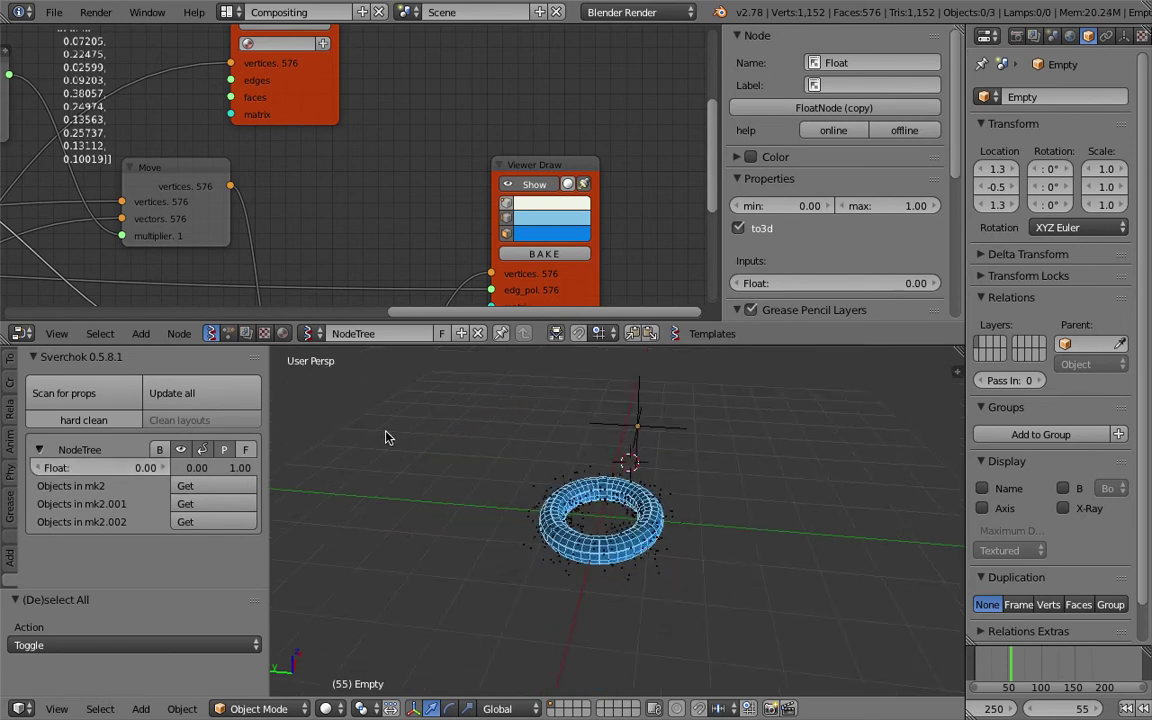
Step: Add a Monkey mesh, scale it up about 1.7 times, and place it beside the torus
{"action": "key", "text": "shift+a"}
{"action": "mouse_move", "coordinate": [410, 425]}
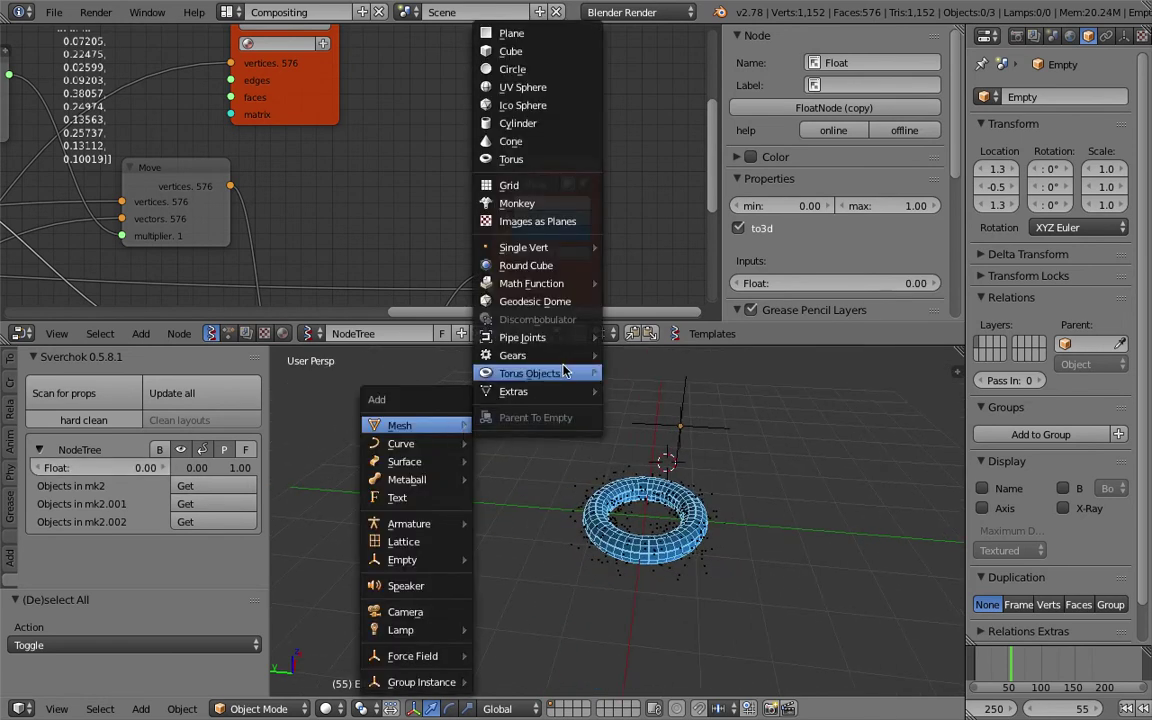
{"action": "left_click", "coordinate": [540, 203]}
{"action": "left_click", "coordinate": [503, 481]}
{"action": "key", "text": "s"}
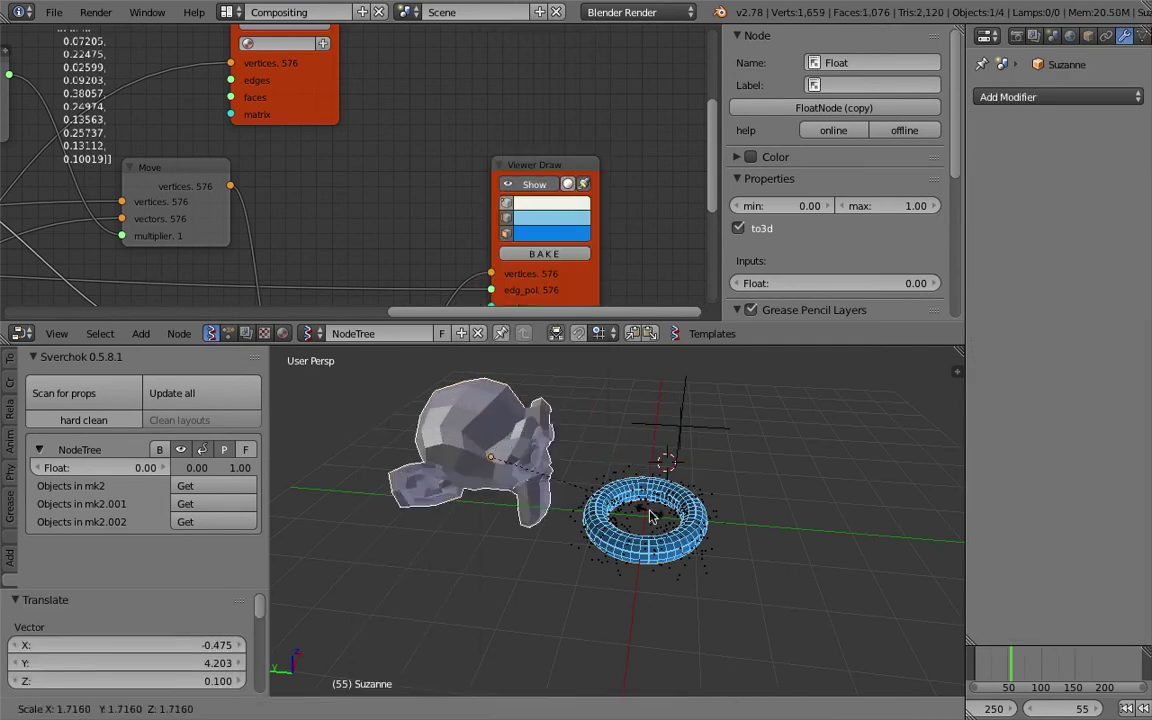
{"action": "left_click", "coordinate": [648, 517]}
{"action": "middle_click_drag", "start_coordinate": [648, 517], "coordinate": [478, 509]}
{"action": "key", "text": "g"}
{"action": "left_click", "coordinate": [785, 481]}
Step: Load the selected monkey in place of the torus into the Objects in mk2 node that feeds Polygon Boom
{"action": "scroll", "coordinate": [303, 144], "scroll_direction": "down", "scroll_amount": 3}
{"action": "middle_click_drag", "start_coordinate": [304, 116], "coordinate": [556, 126]}
{"action": "middle_click_drag", "start_coordinate": [133, 142], "coordinate": [296, 152]}
{"action": "middle_click_drag", "start_coordinate": [116, 102], "coordinate": [296, 148]}
{"action": "middle_click_drag", "start_coordinate": [217, 106], "coordinate": [324, 80]}
{"action": "scroll", "coordinate": [292, 160], "scroll_direction": "up", "scroll_amount": 1}
{"action": "middle_click_drag", "start_coordinate": [303, 217], "coordinate": [288, 44]}
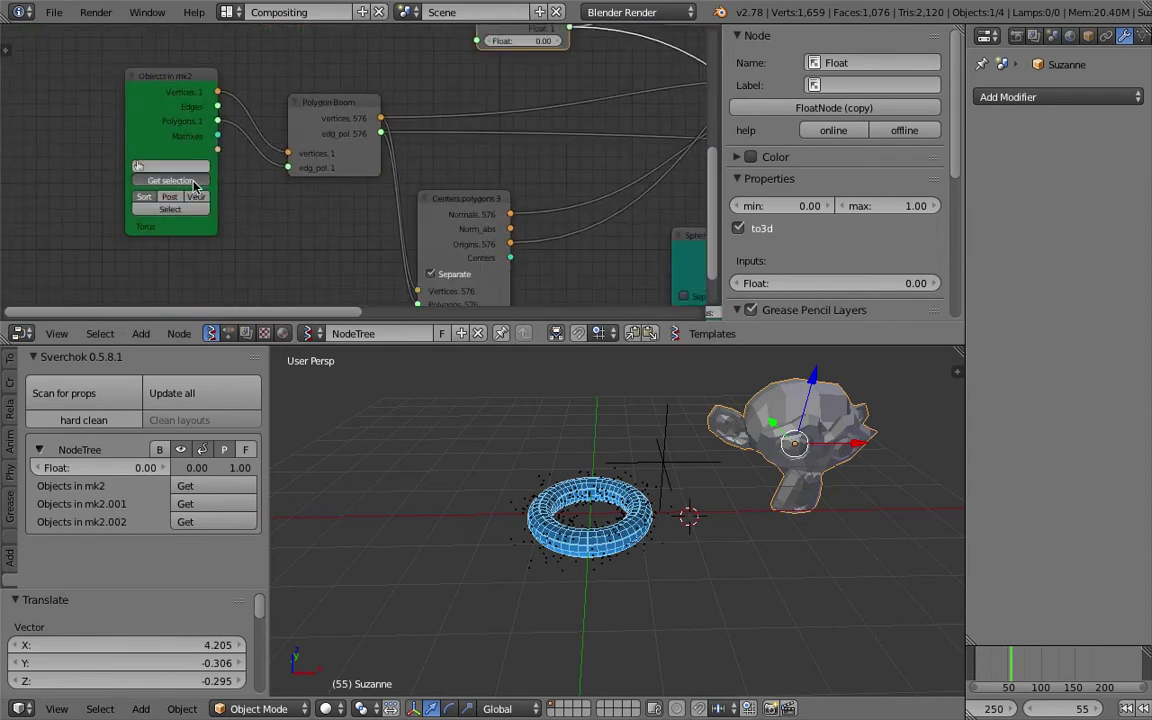
{"action": "left_click", "coordinate": [194, 185]}
Step: Test the monkey morph with the Float value at 1.00, and save the file
{"action": "scroll", "coordinate": [460, 496], "scroll_direction": "up", "scroll_amount": 2}
{"action": "middle_click_drag", "start_coordinate": [462, 496], "coordinate": [460, 442]}
{"action": "left_click_drag", "start_coordinate": [153, 470], "coordinate": [365, 447]}
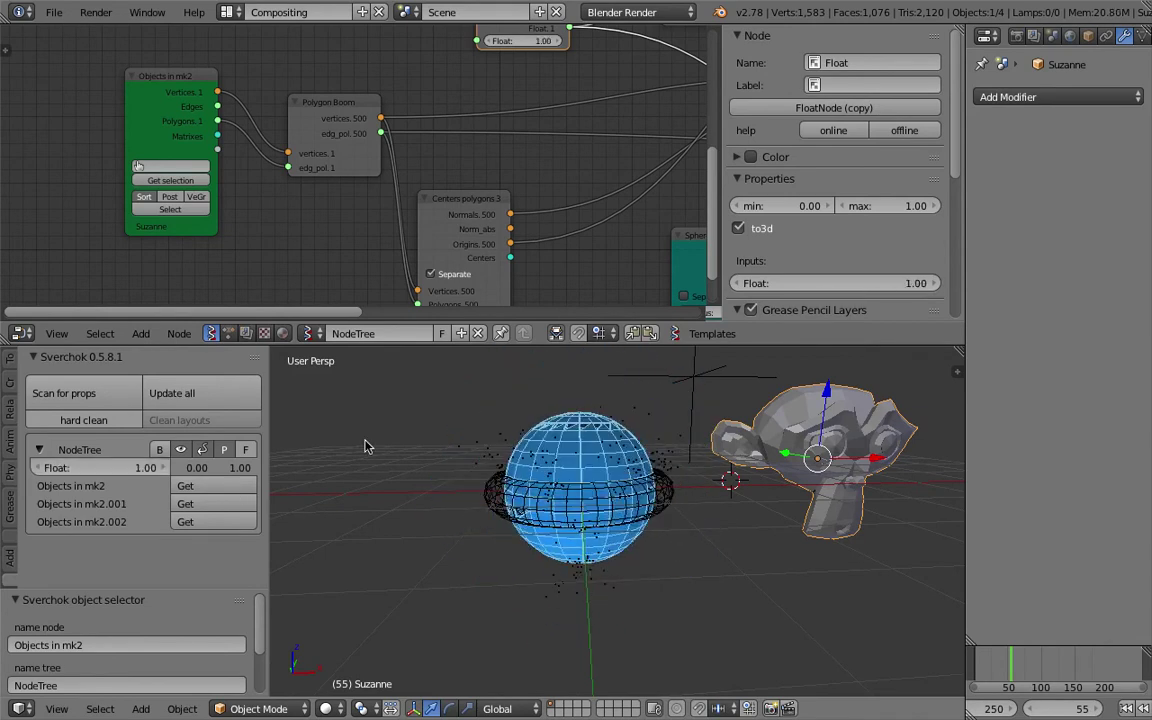
{"action": "scroll", "coordinate": [365, 447], "scroll_direction": "up", "scroll_amount": 5}
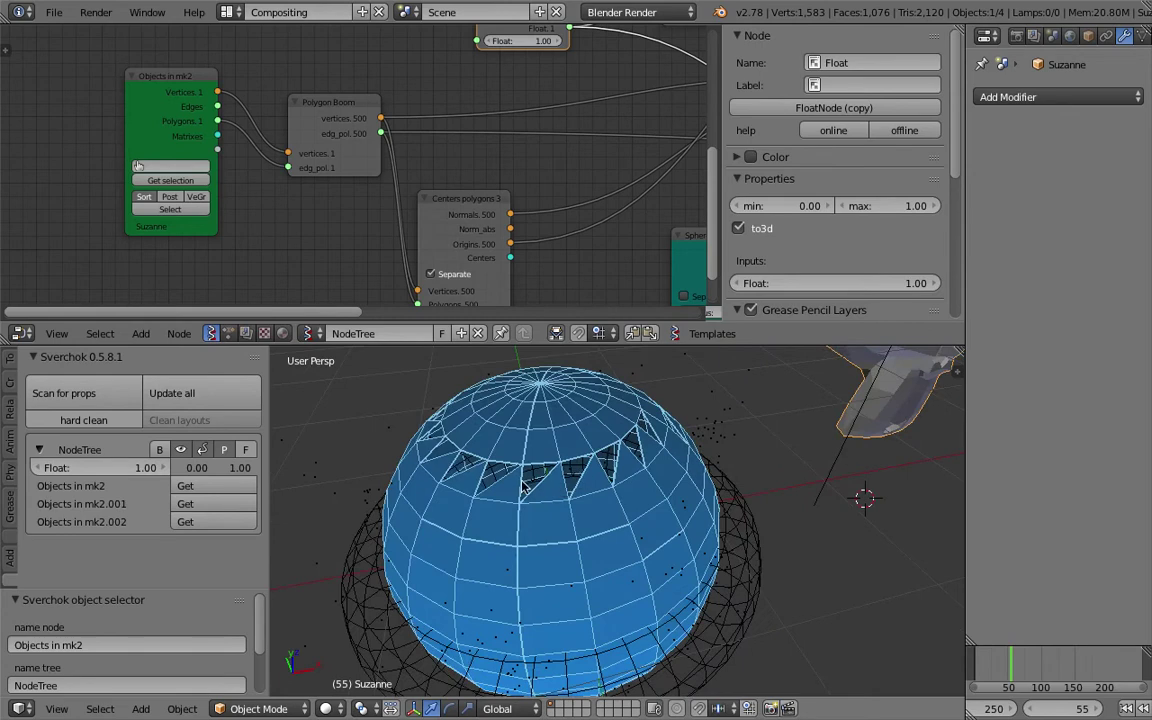
{"action": "mouse_move", "coordinate": [183, 470]}
{"action": "left_mouse_down"}
{"action": "mouse_move", "coordinate": [159, 470]}
{"action": "mouse_move", "coordinate": [190, 468]}
{"action": "left_mouse_up"}
{"action": "middle_click_drag", "start_coordinate": [385, 462], "coordinate": [610, 475]}
{"action": "key", "text": "ctrl+s"}
{"action": "left_click", "coordinate": [622, 476]}
Step: Try finer sphere divisions, raising the Sphere node's U to 25 and V to 26
{"action": "middle_click_drag", "start_coordinate": [840, 474], "coordinate": [689, 481]}
{"action": "middle_click_drag", "start_coordinate": [599, 265], "coordinate": [491, 198]}
{"action": "scroll", "coordinate": [540, 238], "scroll_direction": "up", "scroll_amount": 2}
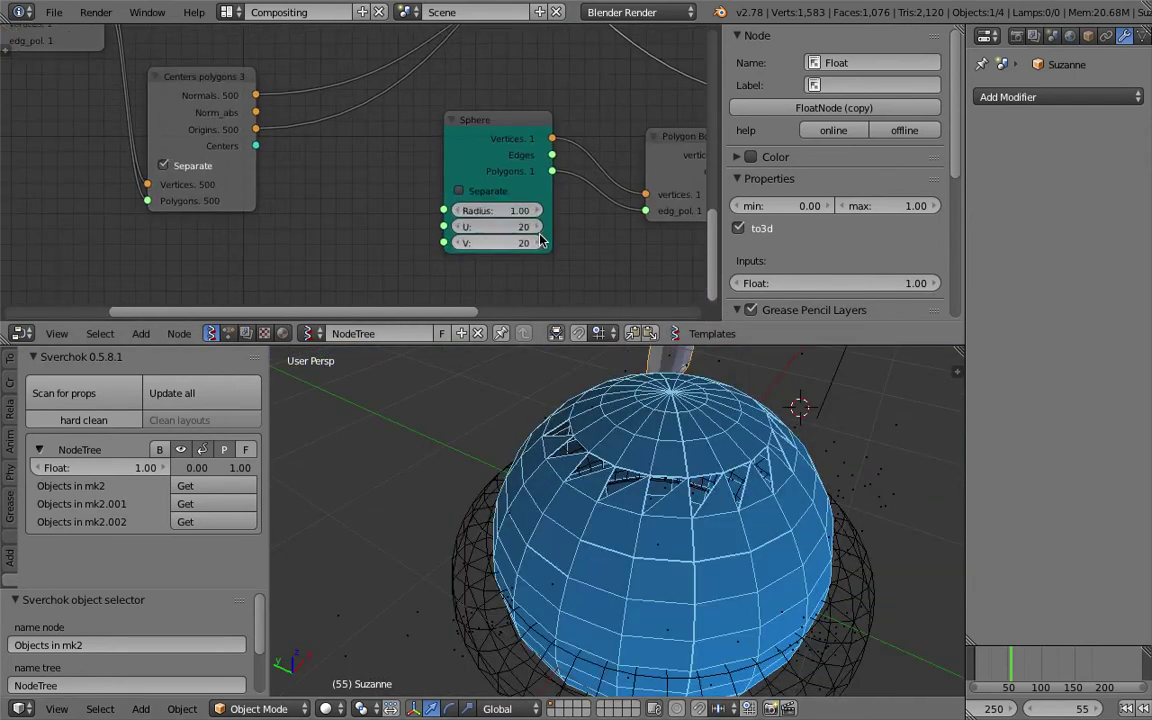
{"action": "left_click", "coordinate": [538, 228]}
{"action": "left_click", "coordinate": [539, 244]}
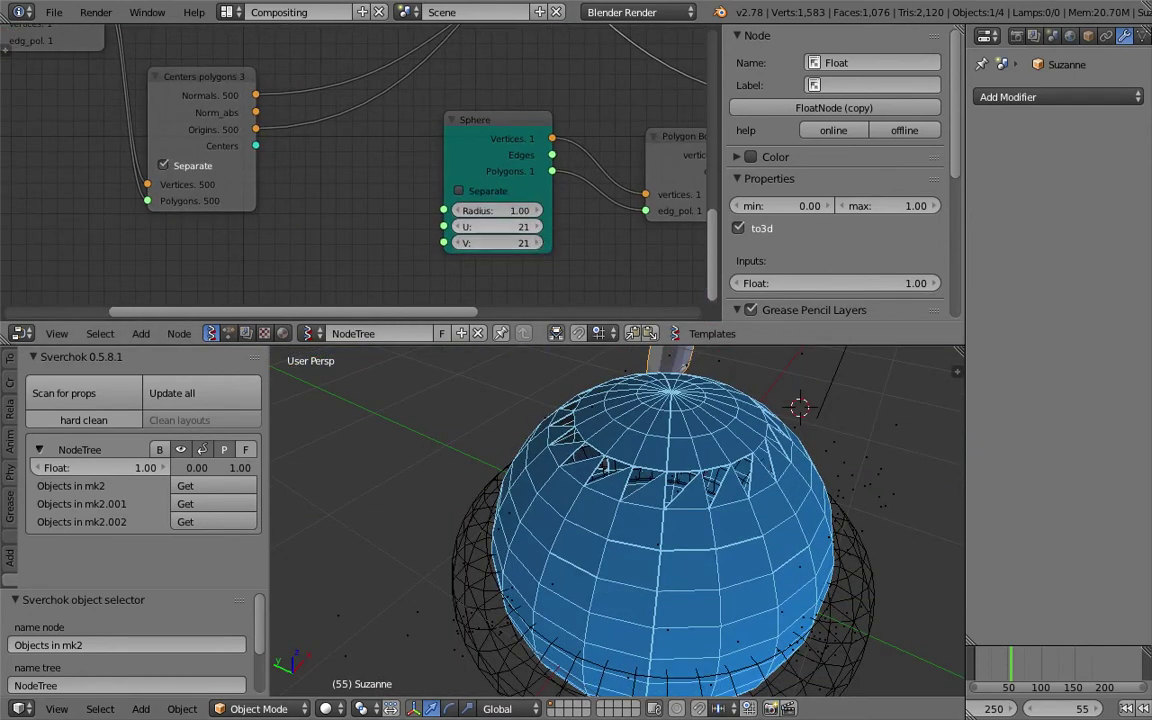
{"action": "left_click", "coordinate": [537, 229]}
{"action": "left_click", "coordinate": [537, 229]}
{"action": "left_click", "coordinate": [537, 229]}
{"action": "left_click", "coordinate": [538, 243]}
{"action": "left_click", "coordinate": [538, 243]}
{"action": "left_click", "coordinate": [538, 243]}
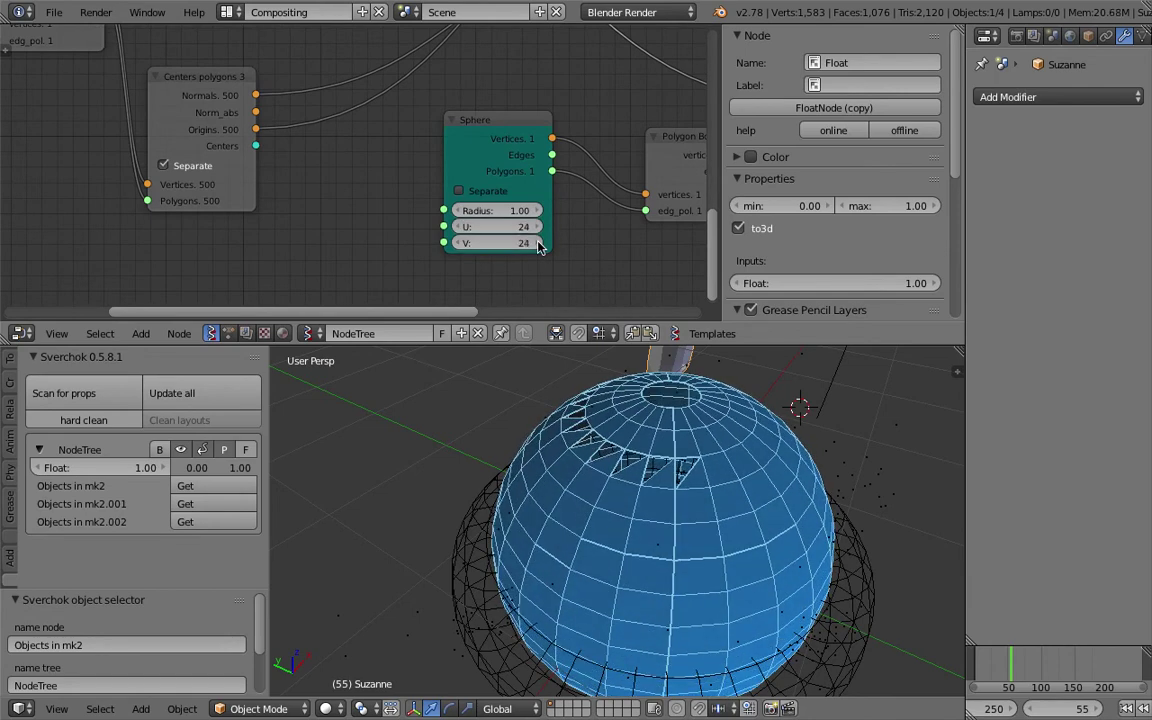
{"action": "left_click", "coordinate": [538, 243]}
{"action": "left_click", "coordinate": [538, 242]}
{"action": "left_click", "coordinate": [535, 234]}
{"action": "left_click", "coordinate": [536, 229]}
Step: Reduce the Sphere node's U and V to 16 and on to 8, and save the file
{"action": "middle_click_drag", "start_coordinate": [580, 540], "coordinate": [512, 326]}
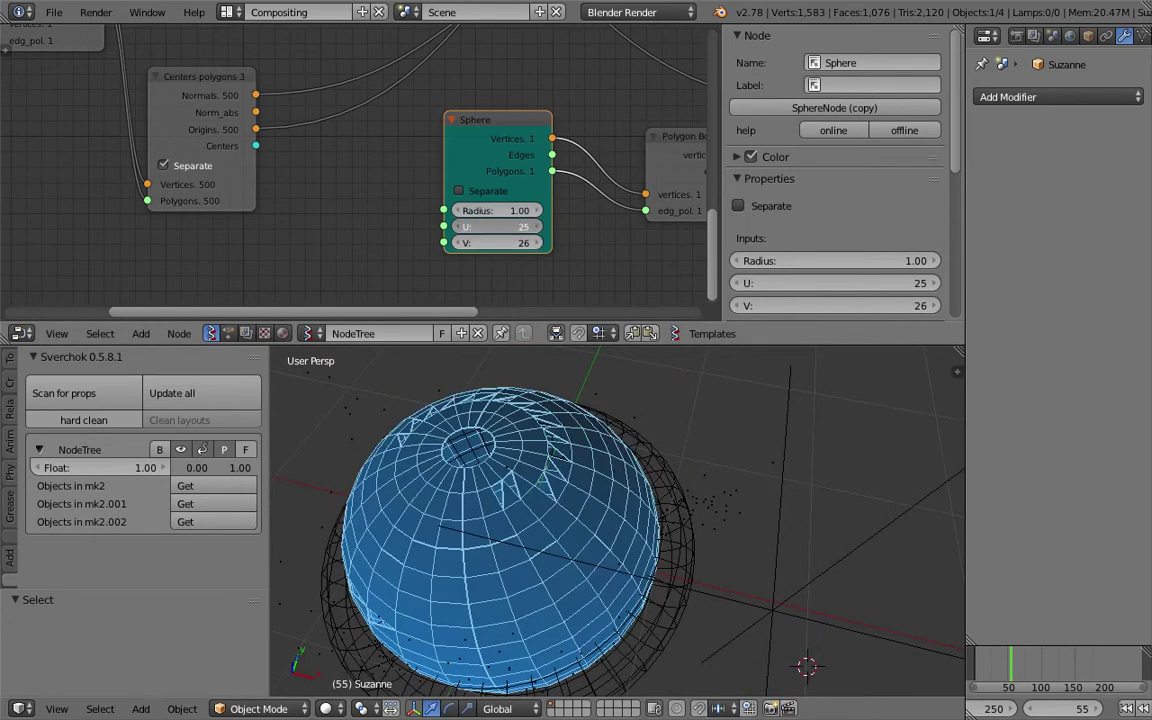
{"action": "key", "text": "Return"}
{"action": "middle_click_drag", "start_coordinate": [640, 390], "coordinate": [657, 465]}
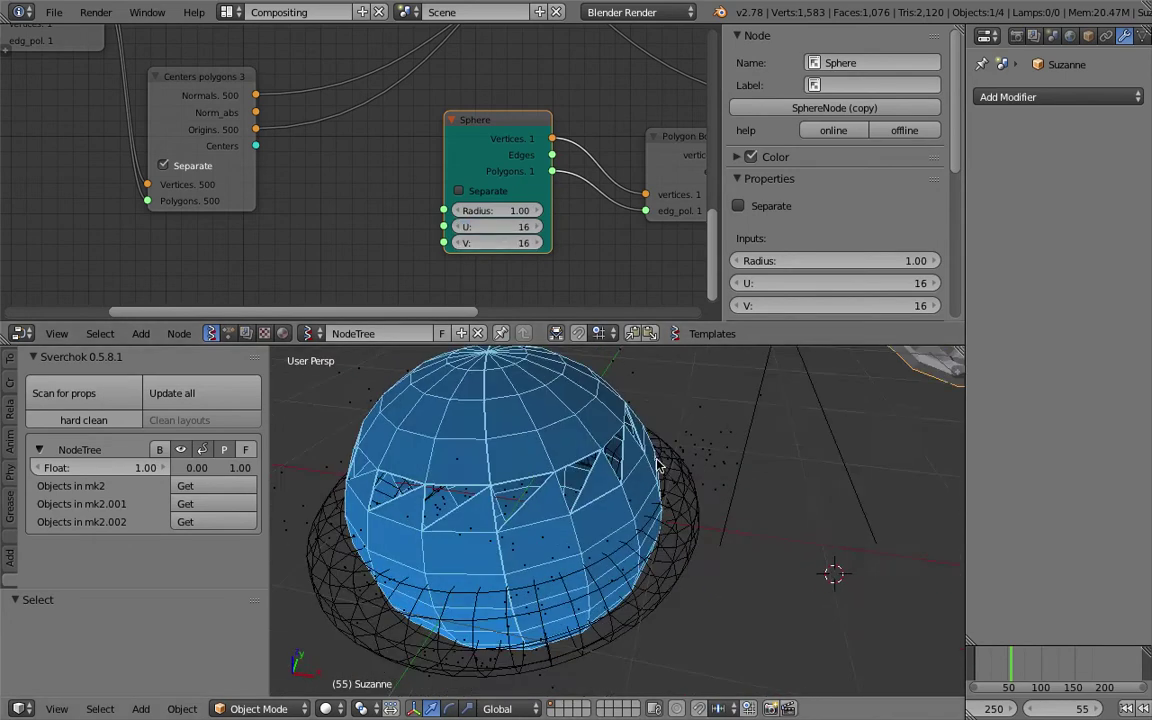
{"action": "left_click_drag", "start_coordinate": [500, 227], "coordinate": [438, 243]}
{"action": "middle_click_drag", "start_coordinate": [590, 385], "coordinate": [592, 440]}
{"action": "scroll", "coordinate": [592, 440], "scroll_direction": "down", "scroll_amount": 2}
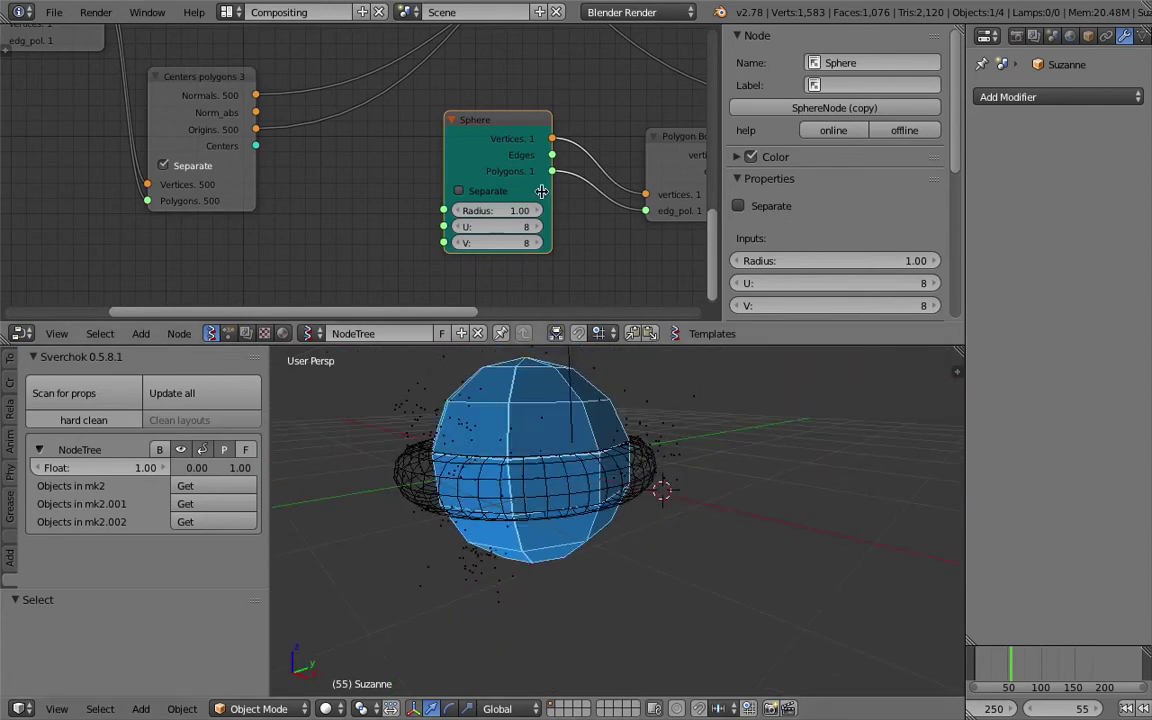
{"action": "middle_click_drag", "start_coordinate": [542, 193], "coordinate": [448, 173]}
{"action": "scroll", "coordinate": [820, 473], "scroll_direction": "down", "scroll_amount": 3}
{"action": "key", "text": "ctrl+s"}
{"action": "mouse_move", "coordinate": [820, 473]}
{"action": "middle_mouse_down"}
{"action": "mouse_move", "coordinate": [740, 522]}
{"action": "mouse_move", "coordinate": [820, 480]}
{"action": "middle_mouse_up"}
{"action": "left_click", "coordinate": [740, 522]}
Step: Sweep the Float value down to 0.00 and up to 0.48, viewing the monkey morph from several sides
{"action": "mouse_move", "coordinate": [139, 468]}
{"action": "left_mouse_down"}
{"action": "mouse_move", "coordinate": [75, 468]}
{"action": "mouse_move", "coordinate": [138, 468]}
{"action": "left_mouse_up"}
{"action": "middle_click_drag", "start_coordinate": [540, 505], "coordinate": [601, 537]}
{"action": "scroll", "coordinate": [638, 510], "scroll_direction": "up", "scroll_amount": 3}
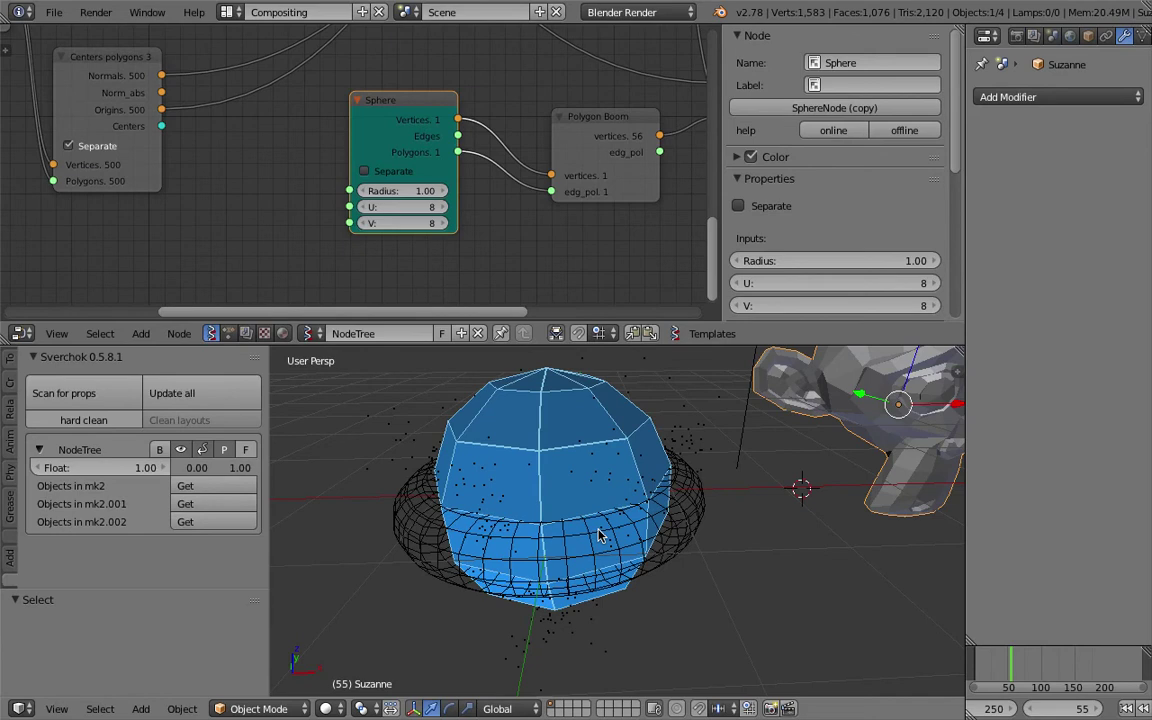
{"action": "left_click_drag", "start_coordinate": [128, 468], "coordinate": [78, 468]}
{"action": "middle_click_drag", "start_coordinate": [543, 491], "coordinate": [506, 480]}
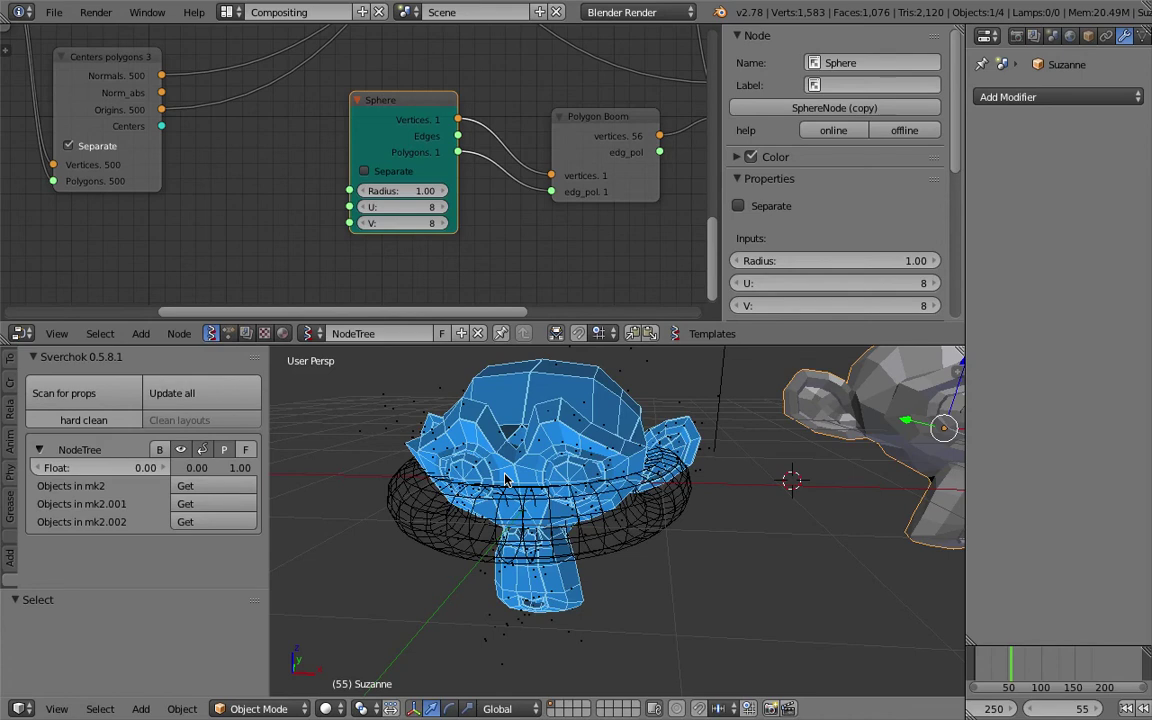
{"action": "middle_click_drag", "start_coordinate": [546, 518], "coordinate": [603, 526]}
{"action": "left_click_drag", "start_coordinate": [120, 467], "coordinate": [156, 467]}
{"action": "middle_click_drag", "start_coordinate": [489, 482], "coordinate": [600, 440]}
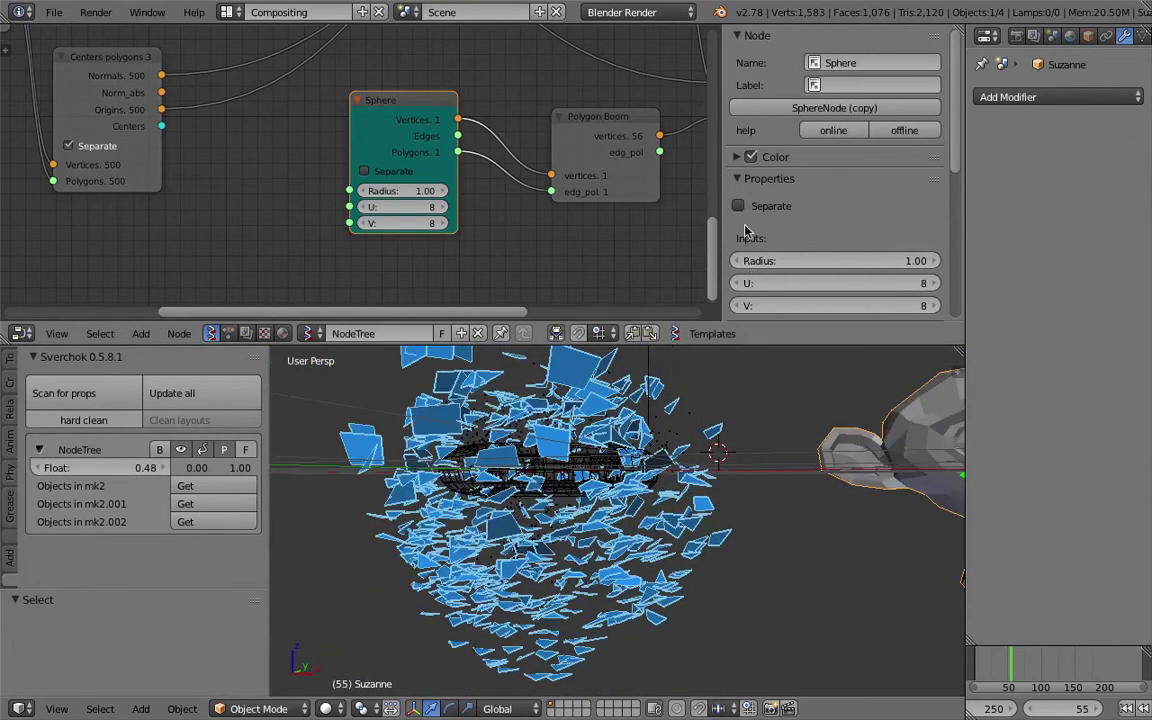
Step: Widen the node editing area, and sweep the Float value to 1.00 and back to 0.00
{"action": "left_click_drag", "start_coordinate": [723, 140], "coordinate": [880, 142]}
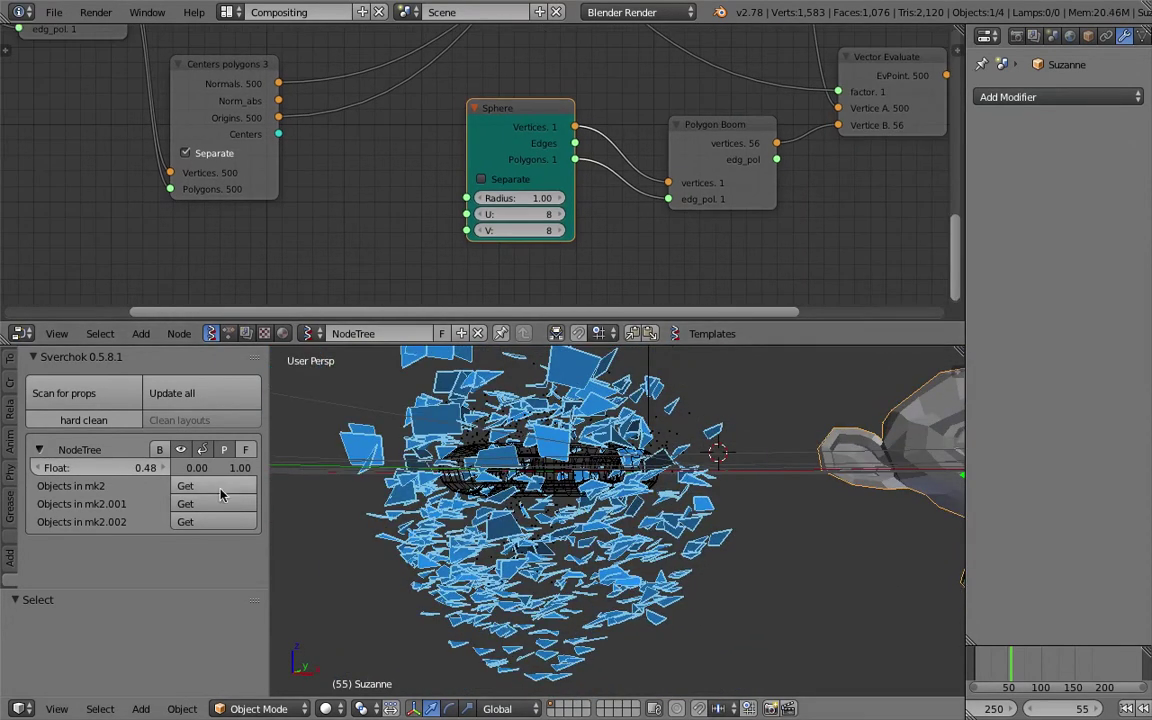
{"action": "left_click_drag", "start_coordinate": [143, 474], "coordinate": [284, 494]}
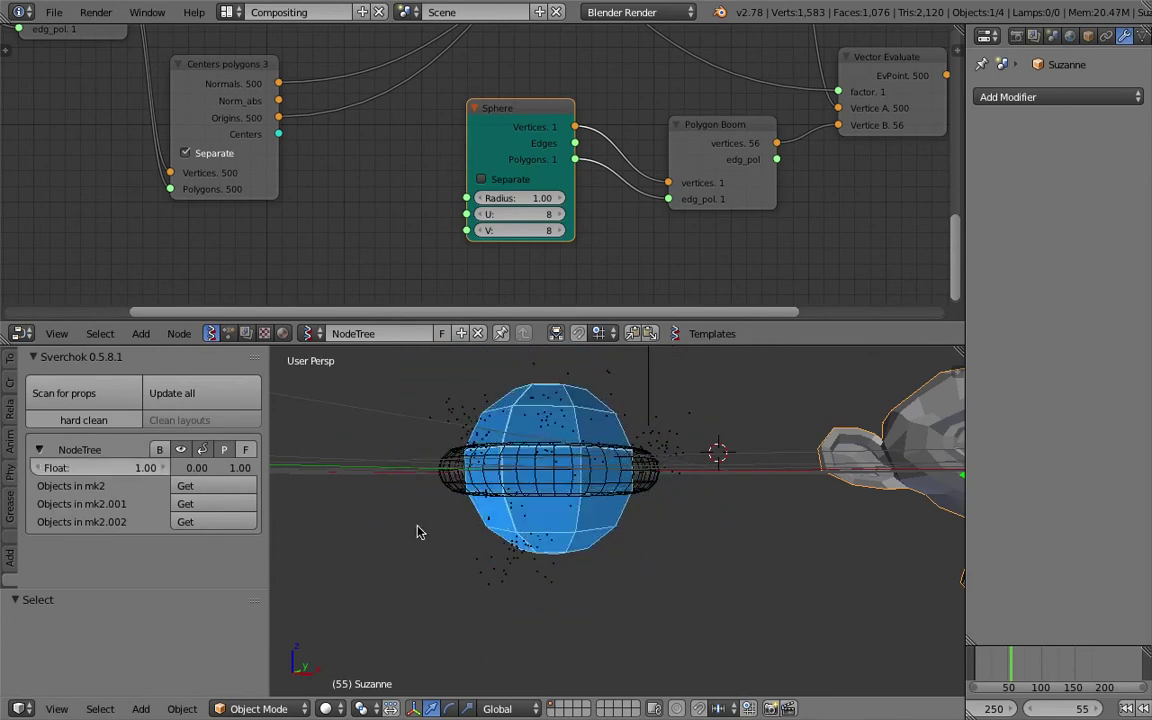
{"action": "middle_click_drag", "start_coordinate": [284, 494], "coordinate": [505, 565]}
{"action": "scroll", "coordinate": [648, 516], "scroll_direction": "down", "scroll_amount": 3}
{"action": "middle_click_drag", "start_coordinate": [808, 458], "coordinate": [724, 457]}
{"action": "left_click_drag", "start_coordinate": [130, 467], "coordinate": [70, 467]}
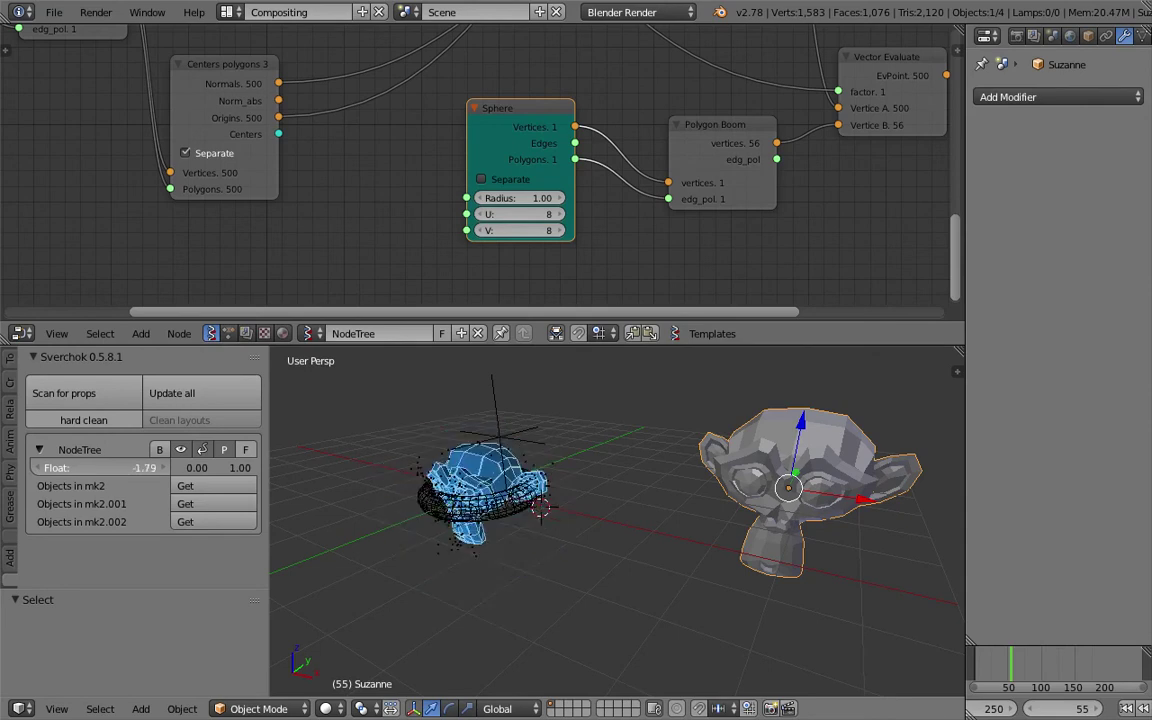
Step: Save the file and rearrange nodes in the upper part of the tree for more room
{"action": "middle_click_drag", "start_coordinate": [450, 411], "coordinate": [491, 438]}
{"action": "key", "text": "ctrl+s"}
{"action": "left_click", "coordinate": [491, 439]}
{"action": "middle_click_drag", "start_coordinate": [534, 76], "coordinate": [496, 157]}
{"action": "scroll", "coordinate": [507, 150], "scroll_direction": "down", "scroll_amount": 4}
{"action": "middle_click_drag", "start_coordinate": [548, 112], "coordinate": [527, 235]}
{"action": "left_click_drag", "start_coordinate": [594, 161], "coordinate": [632, 146]}
{"action": "left_click_drag", "start_coordinate": [866, 151], "coordinate": [901, 146]}
{"action": "middle_click_drag", "start_coordinate": [718, 203], "coordinate": [859, 326]}
{"action": "scroll", "coordinate": [463, 195], "scroll_direction": "up", "scroll_amount": 2}
{"action": "middle_click_drag", "start_coordinate": [318, 162], "coordinate": [453, 188]}
{"action": "left_click_drag", "start_coordinate": [170, 62], "coordinate": [136, 21]}
{"action": "middle_click_drag", "start_coordinate": [336, 213], "coordinate": [364, 96]}
{"action": "scroll", "coordinate": [377, 144], "scroll_direction": "down", "scroll_amount": 2}
{"action": "middle_click_drag", "start_coordinate": [380, 148], "coordinate": [541, 172]}
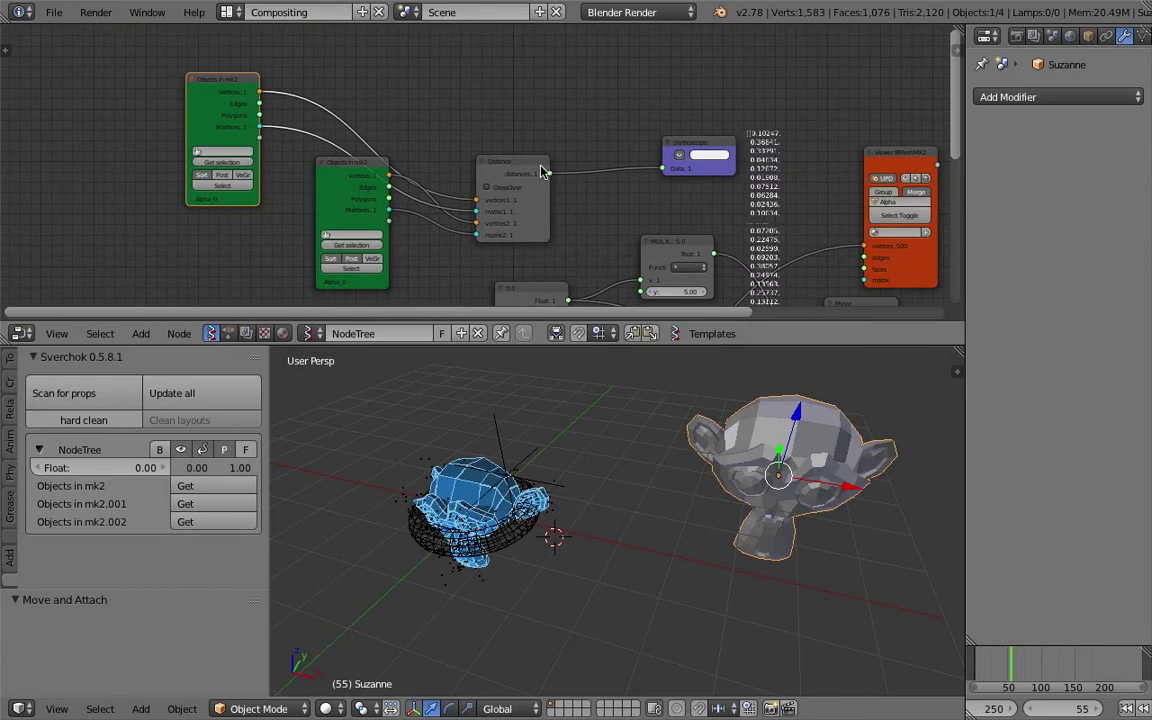
Step: Move the Distance node and its two Objects in mk2 nodes together, clear of the morphing nodes, and save the file
{"action": "left_click", "coordinate": [527, 161]}
{"action": "left_click", "coordinate": [333, 178], "text": "shift"}
{"action": "left_click", "coordinate": [226, 91], "text": "shift"}
{"action": "key", "text": "g"}
{"action": "left_click", "coordinate": [450, 102]}
{"action": "key", "text": "ctrl+s"}
{"action": "left_click", "coordinate": [450, 104]}
{"action": "middle_click_drag", "start_coordinate": [509, 213], "coordinate": [501, 158]}
{"action": "scroll", "coordinate": [547, 512], "scroll_direction": "up", "scroll_amount": 3}
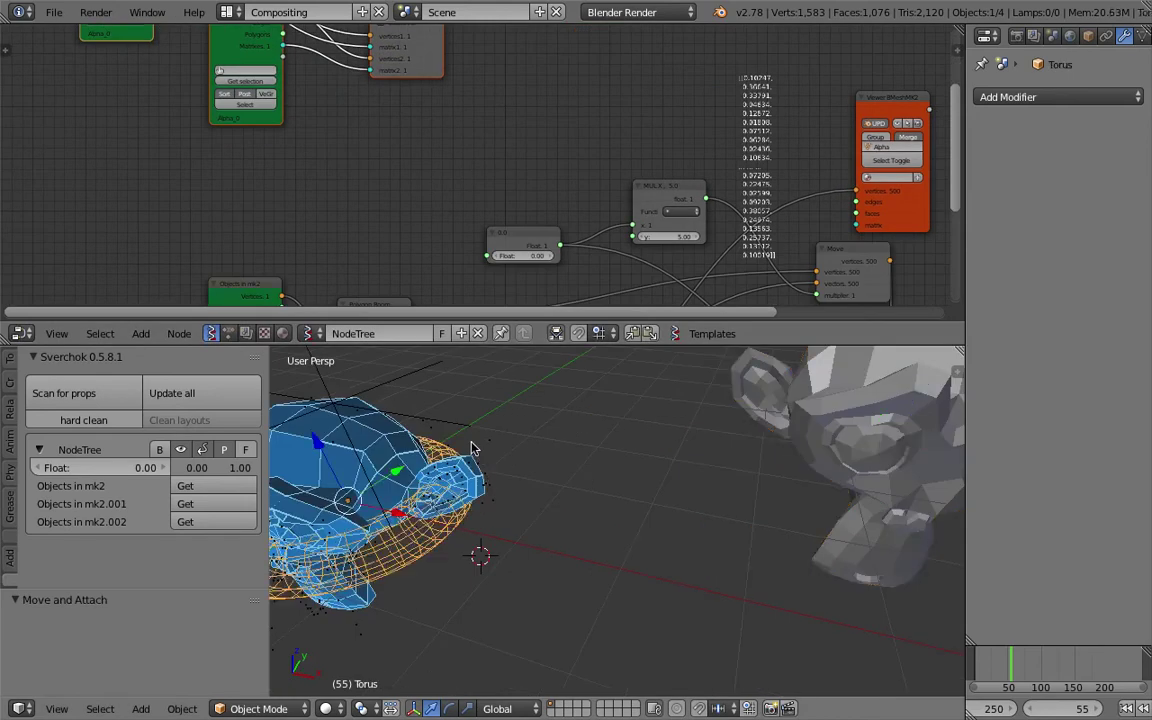
Step: Spread the monkey's Objects in mk2 and Polygon Boom nodes and the Float node outward to free space before the Move node
{"action": "right_click", "coordinate": [460, 446]}
{"action": "middle_click_drag", "start_coordinate": [456, 444], "coordinate": [598, 491], "text": "shift"}
{"action": "middle_click_drag", "start_coordinate": [471, 225], "coordinate": [481, 55]}
{"action": "scroll", "coordinate": [400, 98], "scroll_direction": "up", "scroll_amount": 2}
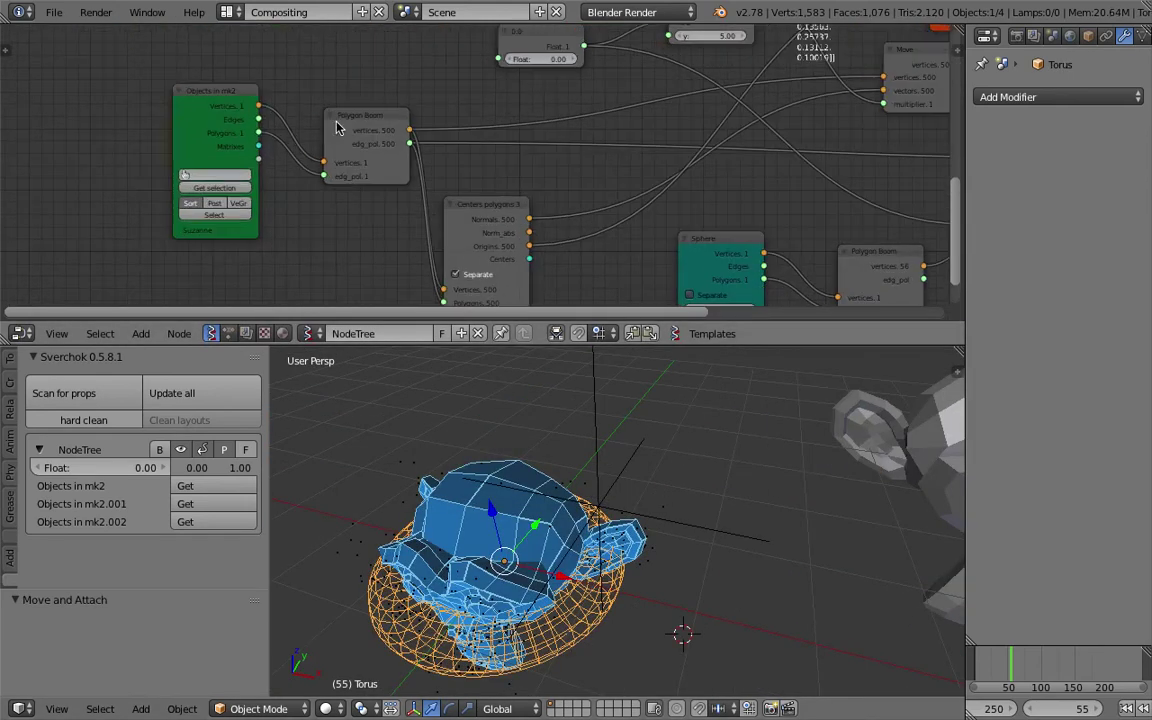
{"action": "left_click_drag", "start_coordinate": [219, 92], "coordinate": [173, 97]}
{"action": "left_click_drag", "start_coordinate": [356, 118], "coordinate": [311, 118]}
{"action": "middle_click_drag", "start_coordinate": [373, 135], "coordinate": [375, 178]}
{"action": "scroll", "coordinate": [455, 140], "scroll_direction": "up", "scroll_amount": 1}
{"action": "left_click_drag", "start_coordinate": [547, 69], "coordinate": [521, 11]}
{"action": "middle_click_drag", "start_coordinate": [530, 350], "coordinate": [529, 396]}
{"action": "middle_click_drag", "start_coordinate": [549, 83], "coordinate": [536, 86]}
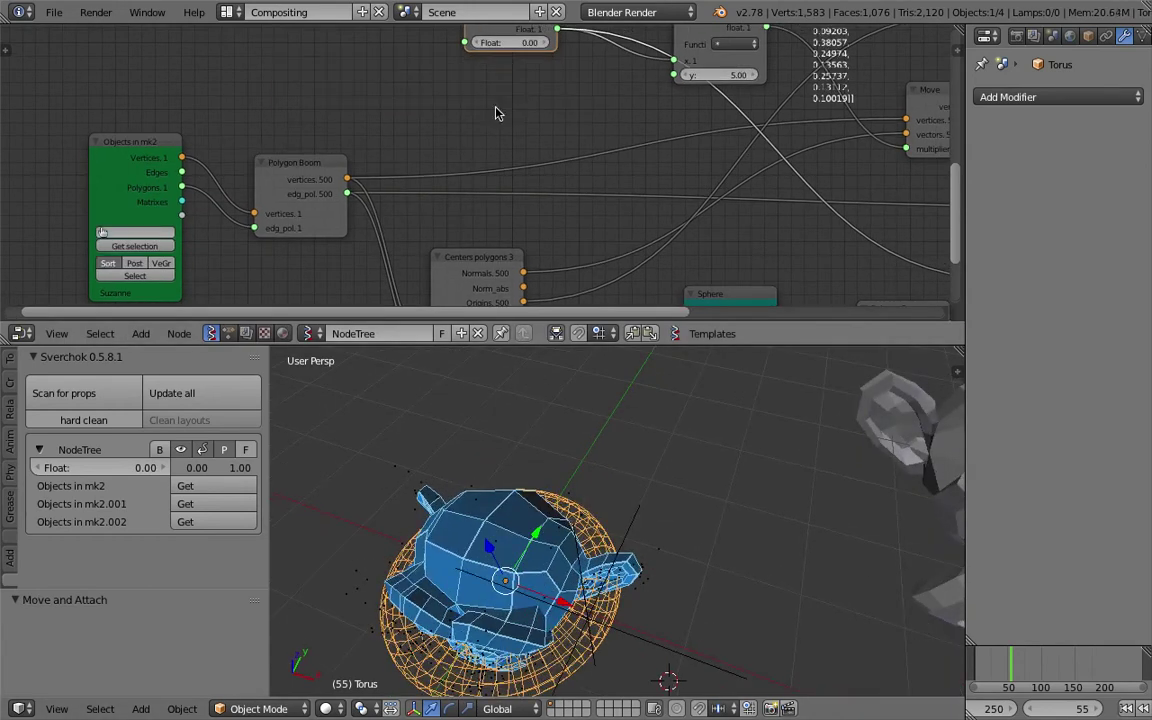
Step: Add a List Shuffle node on the link from the monkey's Polygon Boom vertices to the Move node
{"action": "key", "text": "shift+a"}
{"action": "left_click", "coordinate": [492, 108]}
{"action": "type", "text": "list"}
{"action": "key", "text": "Down"}
{"action": "key", "text": "Down"}
{"action": "key", "text": "Down"}
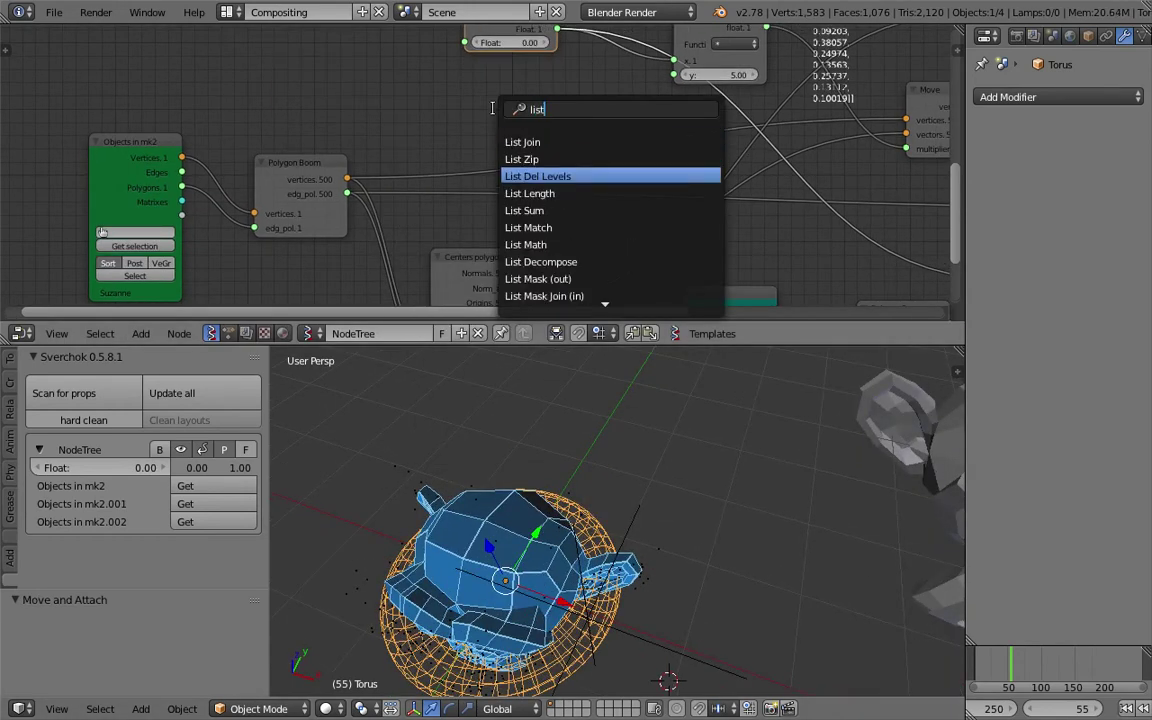
{"action": "key", "text": "Up"}
{"action": "key", "text": "Up"}
{"action": "key", "text": "Down"}
{"action": "key", "text": "Down"}
{"action": "key", "text": "Up"}
{"action": "key", "text": "Up"}
{"action": "key", "text": "Up"}
{"action": "type", "text": "shu"}
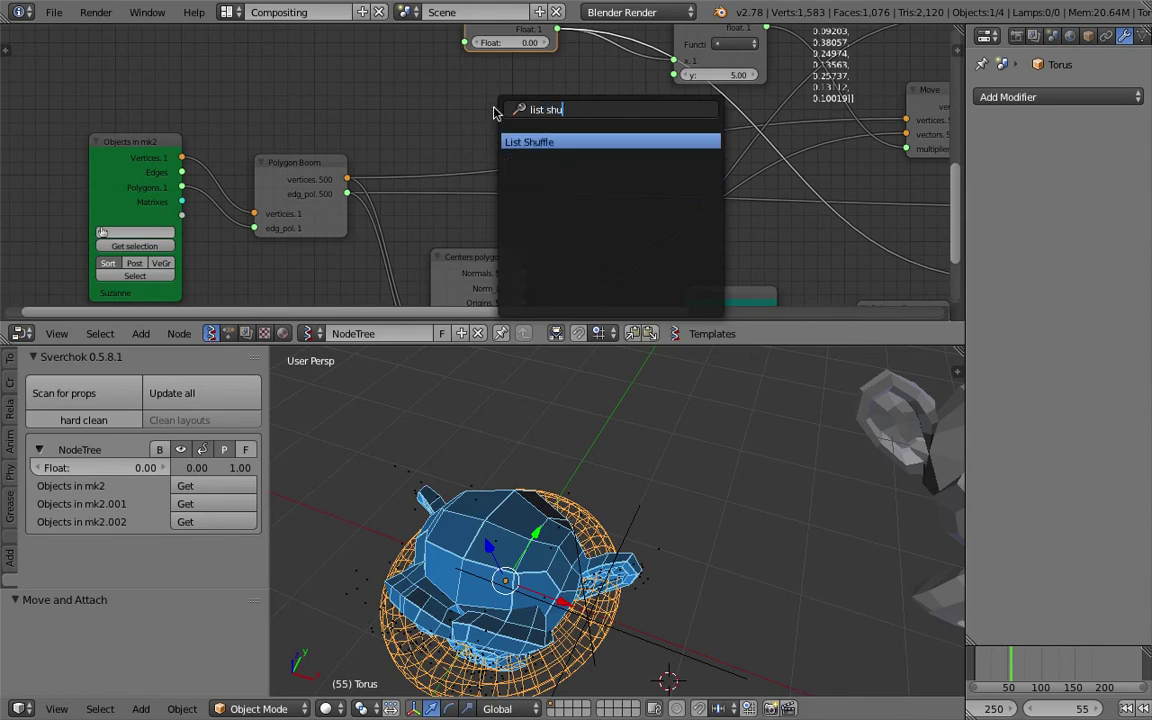
{"action": "key", "text": "Return"}
{"action": "left_click", "coordinate": [500, 113]}
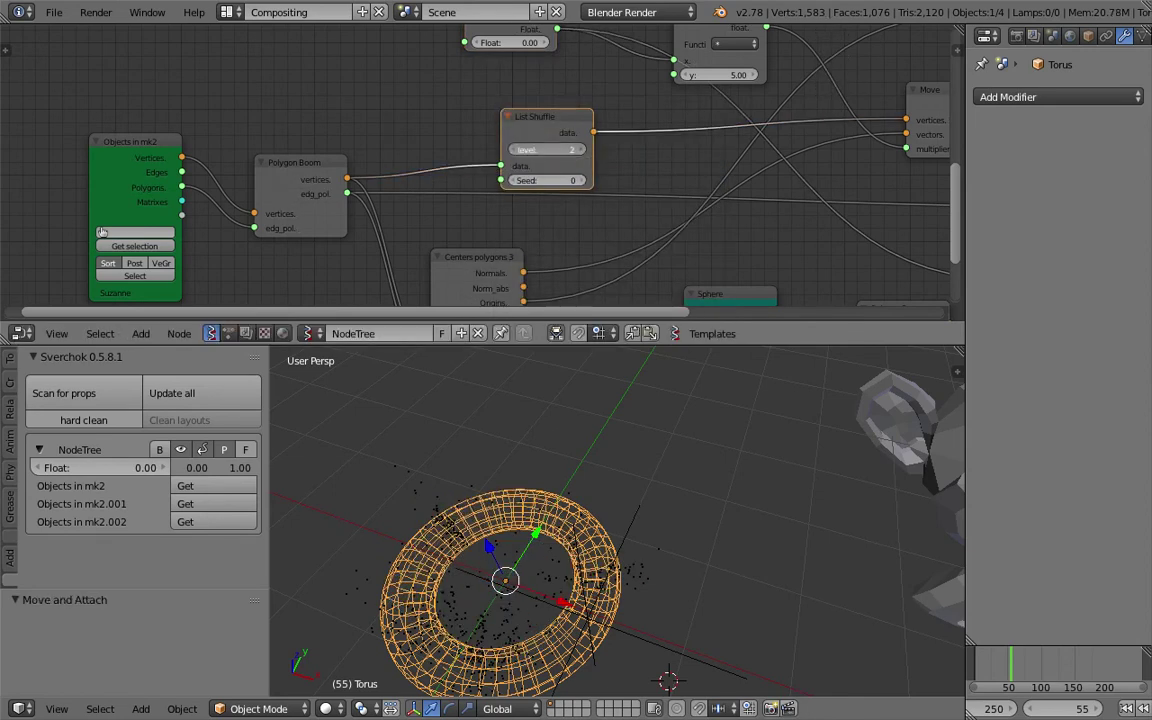
Step: Set the List Shuffle level to 1 and its seed to 66, and save the file
{"action": "left_click_drag", "start_coordinate": [550, 150], "coordinate": [464, 136]}
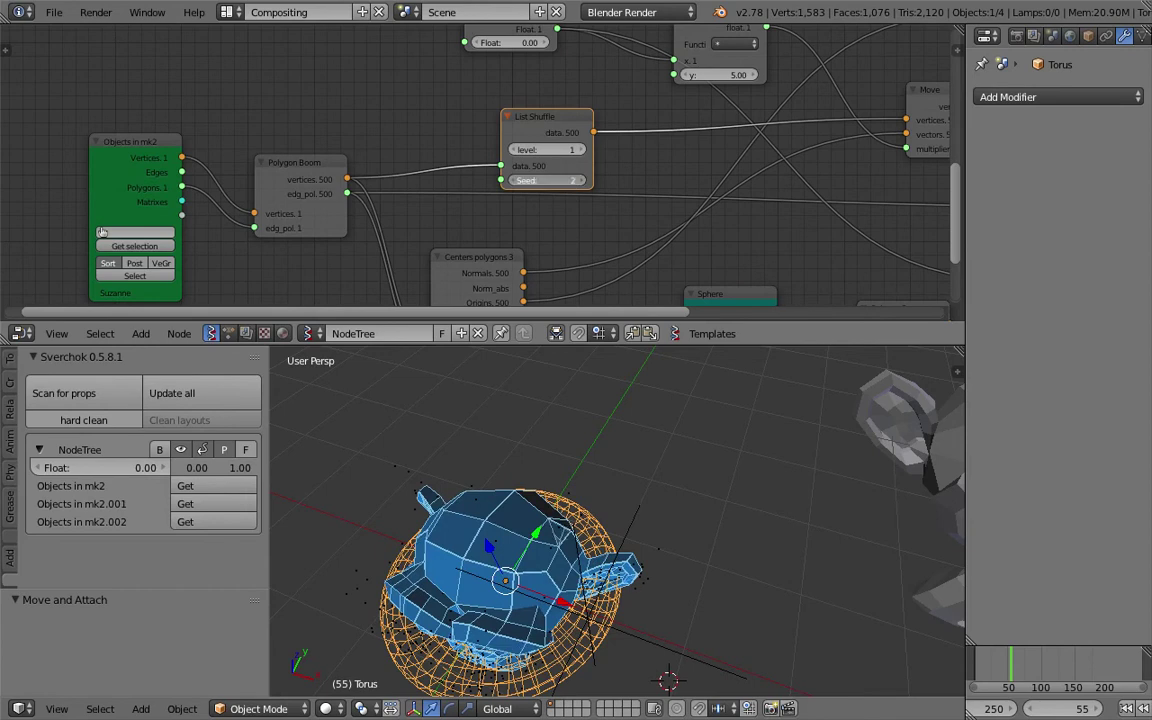
{"action": "left_click_drag", "start_coordinate": [548, 181], "coordinate": [584, 181]}
{"action": "key", "text": "ctrl+s"}
{"action": "middle_click_drag", "start_coordinate": [596, 592], "coordinate": [596, 525]}
{"action": "left_click", "coordinate": [604, 532]}
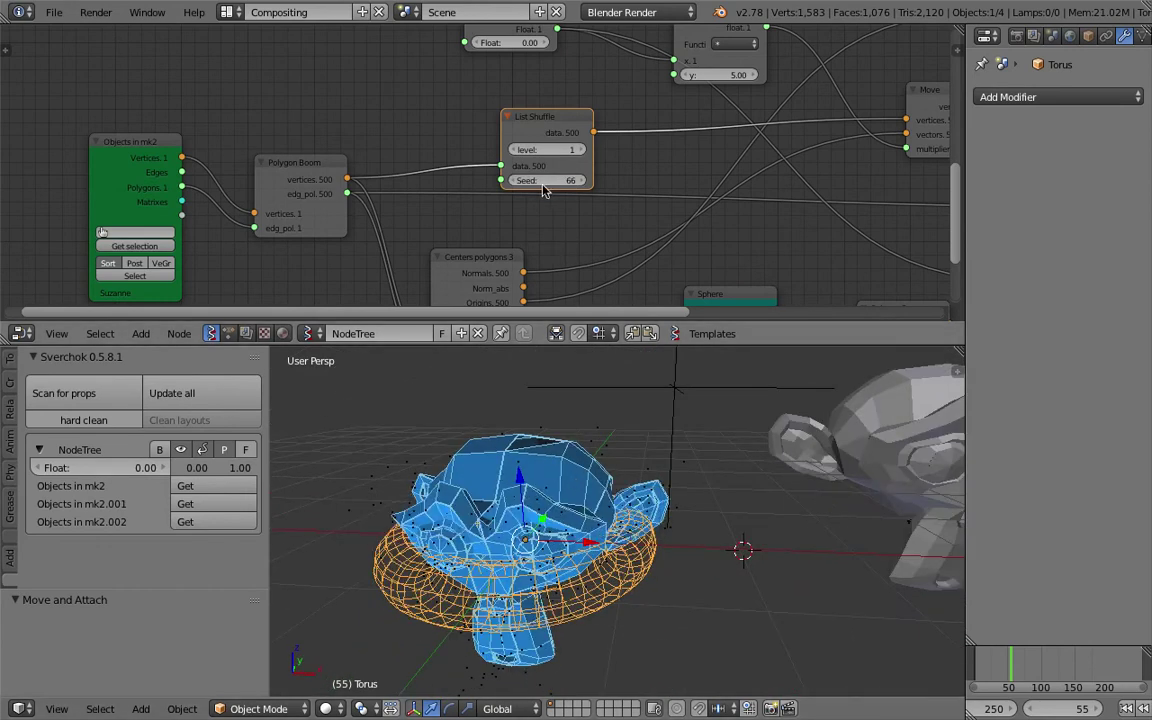
Step: Set the List Shuffle seed to 148 and move the node slightly up, clear of the other links
{"action": "left_click_drag", "start_coordinate": [548, 181], "coordinate": [560, 181]}
{"action": "middle_click_drag", "start_coordinate": [629, 457], "coordinate": [565, 484]}
{"action": "left_click_drag", "start_coordinate": [560, 181], "coordinate": [589, 181]}
{"action": "middle_click_drag", "start_coordinate": [557, 312], "coordinate": [562, 242]}
{"action": "middle_click_drag", "start_coordinate": [518, 365], "coordinate": [548, 410]}
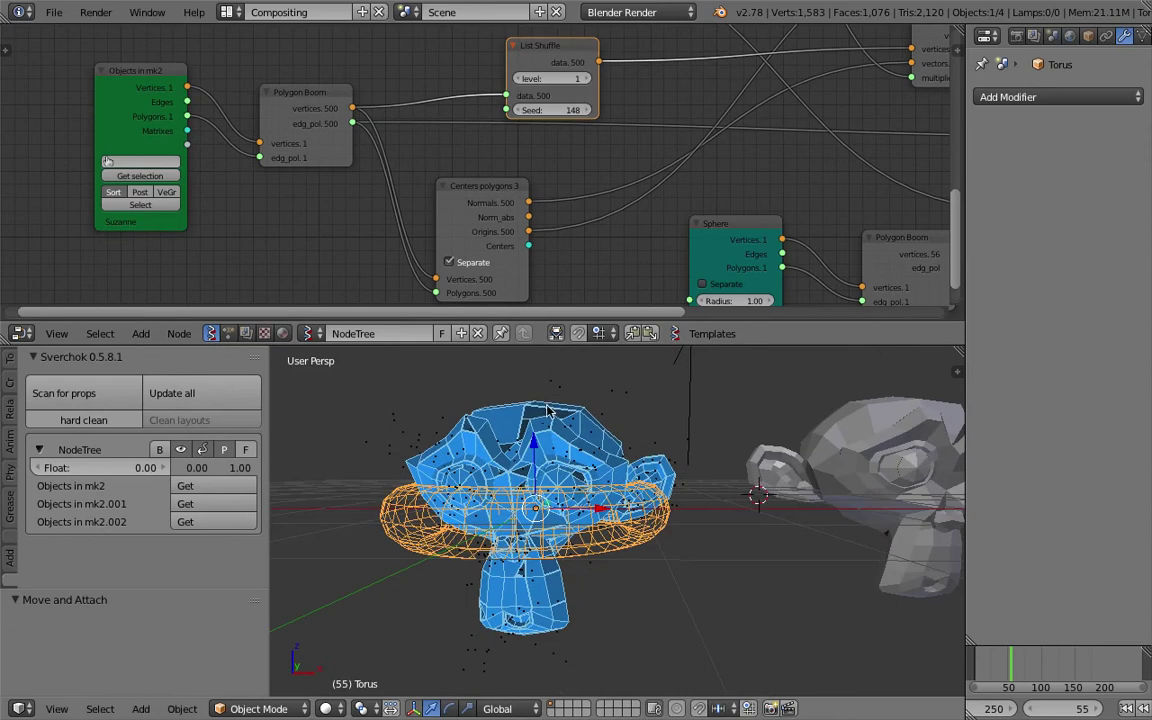
{"action": "scroll", "coordinate": [515, 158], "scroll_direction": "down", "scroll_amount": 1}
{"action": "middle_click_drag", "start_coordinate": [506, 162], "coordinate": [472, 180]}
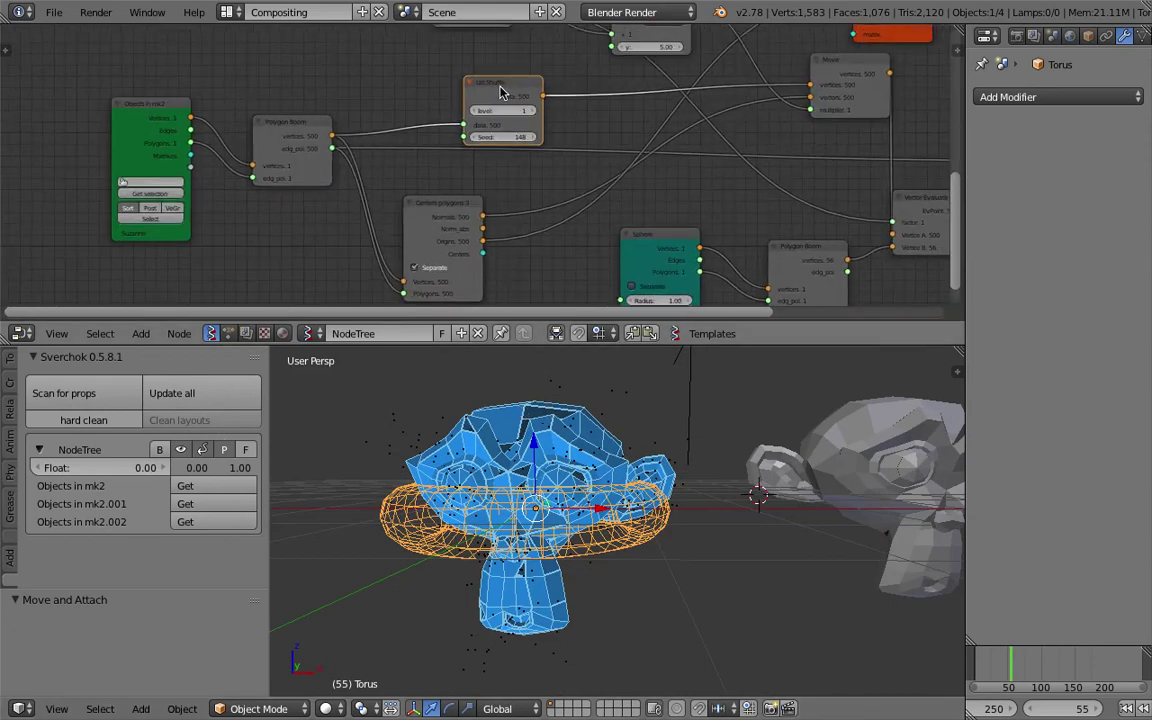
{"action": "left_click_drag", "start_coordinate": [497, 99], "coordinate": [480, 86]}
Step: Check the shuffled monkey morph with Float returned to 0.00, and save the file
{"action": "middle_click_drag", "start_coordinate": [558, 508], "coordinate": [400, 545]}
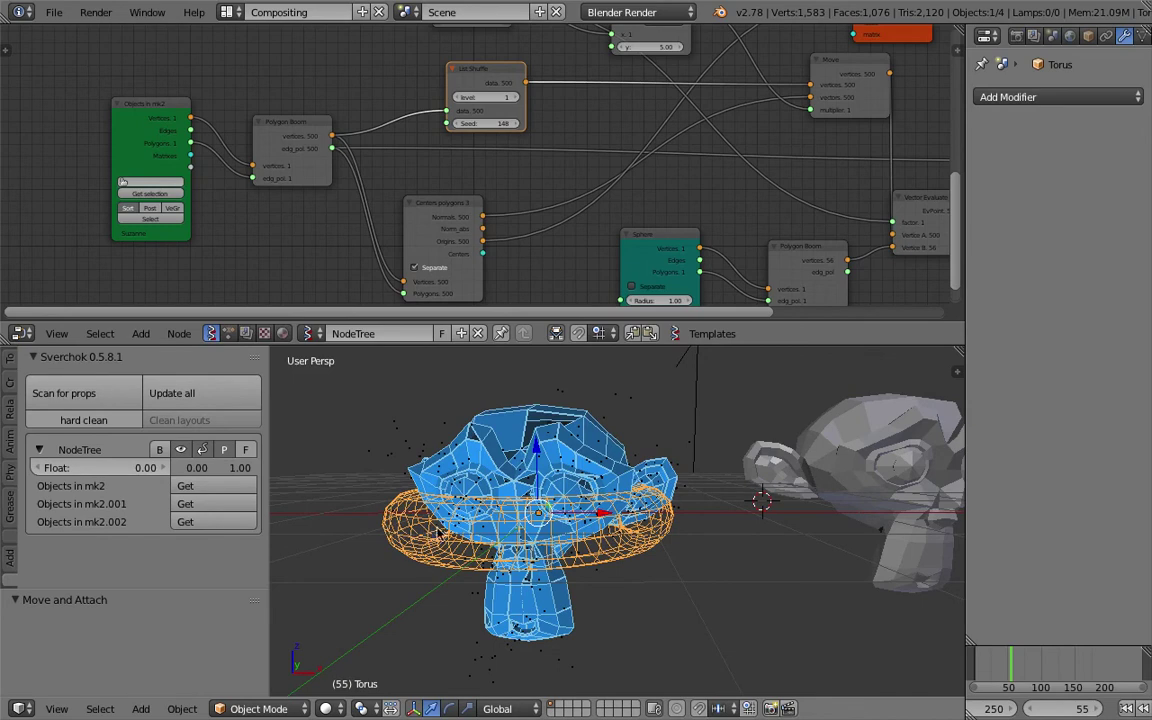
{"action": "left_click_drag", "start_coordinate": [148, 466], "coordinate": [85, 468]}
{"action": "key", "text": "ctrl+s"}
{"action": "left_click", "coordinate": [482, 547]}
{"action": "left_click_drag", "start_coordinate": [482, 68], "coordinate": [464, 63]}
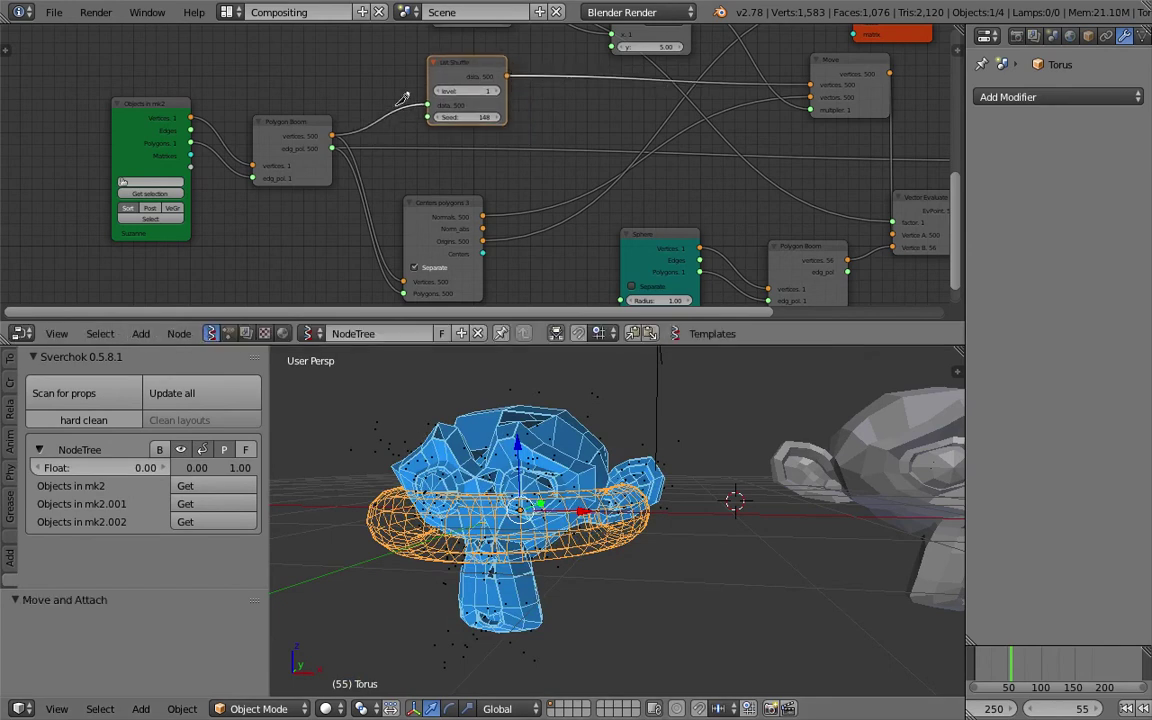
Step: Take List Shuffle out of the monkey chain, linking Polygon Boom's vertices straight to the Move node's vertices
{"action": "right_click_drag", "start_coordinate": [362, 88], "coordinate": [386, 124], "text": "ctrl"}
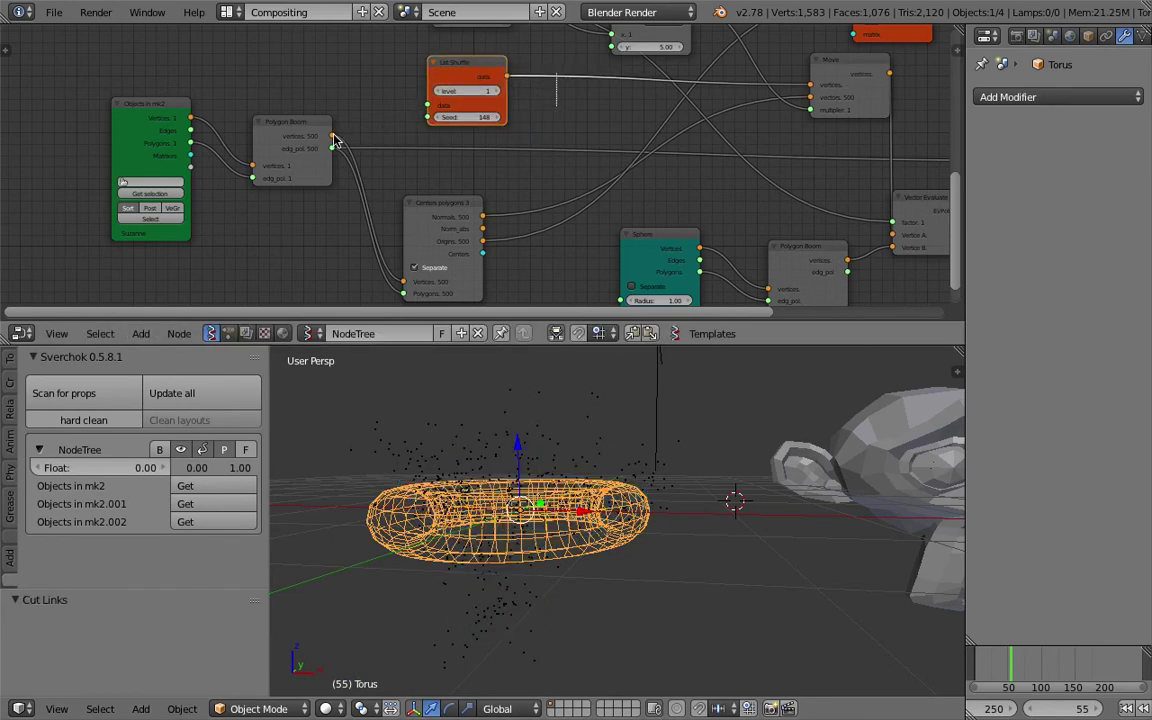
{"action": "left_click_drag", "start_coordinate": [337, 137], "coordinate": [808, 98]}
{"action": "left_click_drag", "start_coordinate": [480, 72], "coordinate": [548, 292]}
Step: Move the Centers Polygons node up beside the monkey's Polygon Boom, and shift the Move node slightly
{"action": "left_click_drag", "start_coordinate": [452, 208], "coordinate": [401, 77]}
{"action": "middle_click_drag", "start_coordinate": [525, 128], "coordinate": [438, 129]}
{"action": "left_click_drag", "start_coordinate": [772, 70], "coordinate": [797, 77]}
{"action": "middle_click_drag", "start_coordinate": [540, 173], "coordinate": [540, 121]}
Step: Shift the Sphere and its Polygon Boom, and insert List Shuffle between that Polygon Boom and Vector Evaluate's Vertice B
{"action": "left_click_drag", "start_coordinate": [450, 240], "coordinate": [419, 231]}
{"action": "middle_click_drag", "start_coordinate": [419, 231], "coordinate": [437, 172]}
{"action": "left_click_drag", "start_coordinate": [437, 172], "coordinate": [446, 237]}
{"action": "left_click_drag", "start_coordinate": [570, 132], "coordinate": [352, 135]}
{"action": "left_click_drag", "start_coordinate": [439, 229], "coordinate": [665, 238]}
{"action": "left_click_drag", "start_coordinate": [724, 175], "coordinate": [518, 183]}
{"action": "left_click_drag", "start_coordinate": [664, 252], "coordinate": [648, 165]}
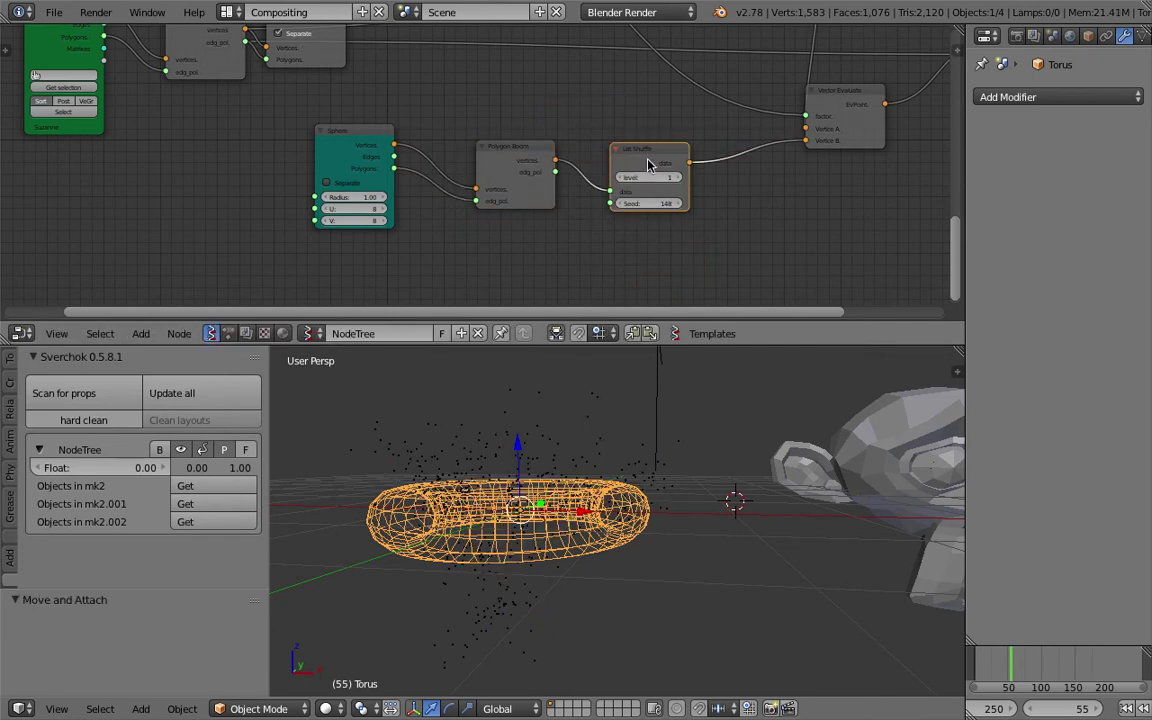
Step: Set the List Shuffle level to 2 and its seed to 203, with the Float value at 1.00
{"action": "left_click", "coordinate": [682, 180]}
{"action": "middle_click_drag", "start_coordinate": [627, 430], "coordinate": [602, 507]}
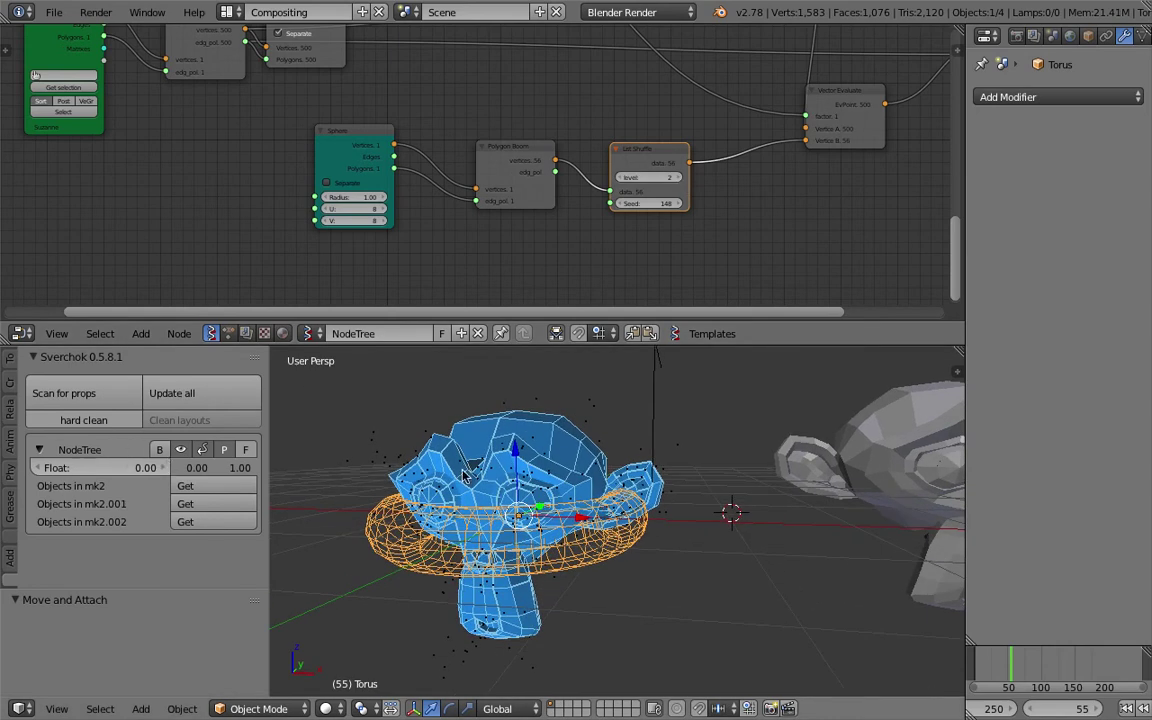
{"action": "middle_click_drag", "start_coordinate": [463, 477], "coordinate": [519, 472]}
{"action": "left_click_drag", "start_coordinate": [120, 468], "coordinate": [222, 468]}
{"action": "left_click_drag", "start_coordinate": [650, 203], "coordinate": [712, 203]}
{"action": "left_click", "coordinate": [646, 155]}
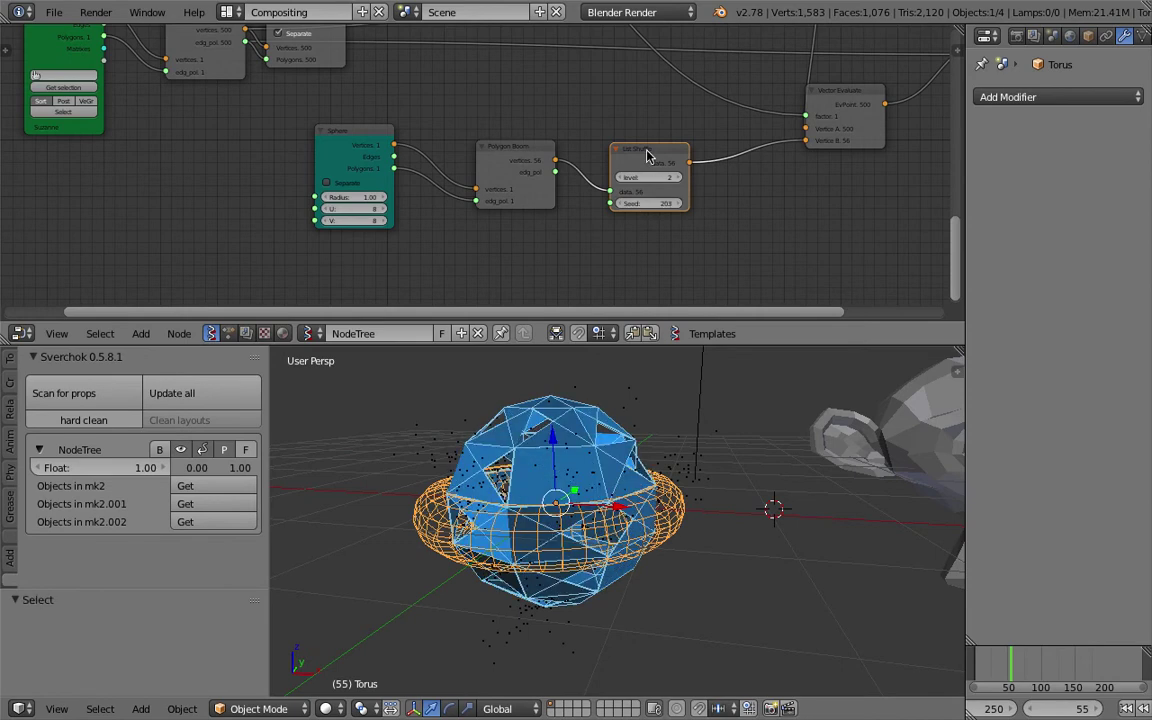
Step: Try List Shuffle levels 1, 3 and 4 on the sphere polygons
{"action": "scroll", "coordinate": [626, 160], "scroll_direction": "up", "scroll_amount": 3}
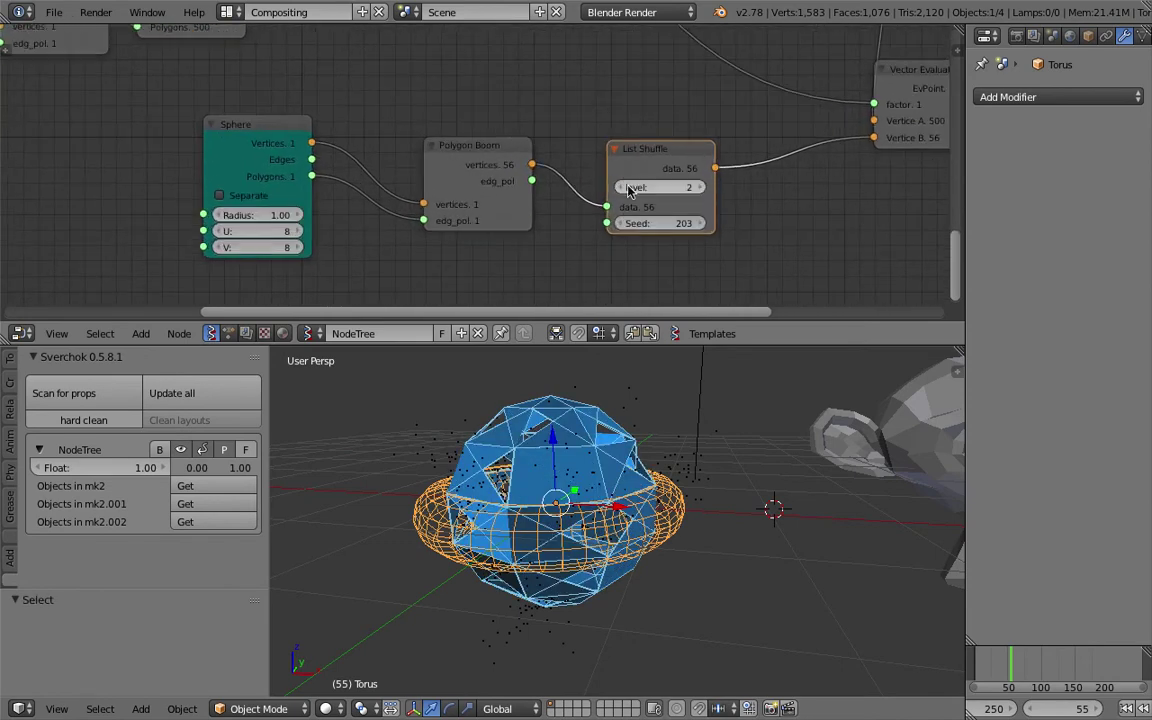
{"action": "left_click", "coordinate": [623, 188]}
{"action": "middle_click_drag", "start_coordinate": [689, 396], "coordinate": [599, 518]}
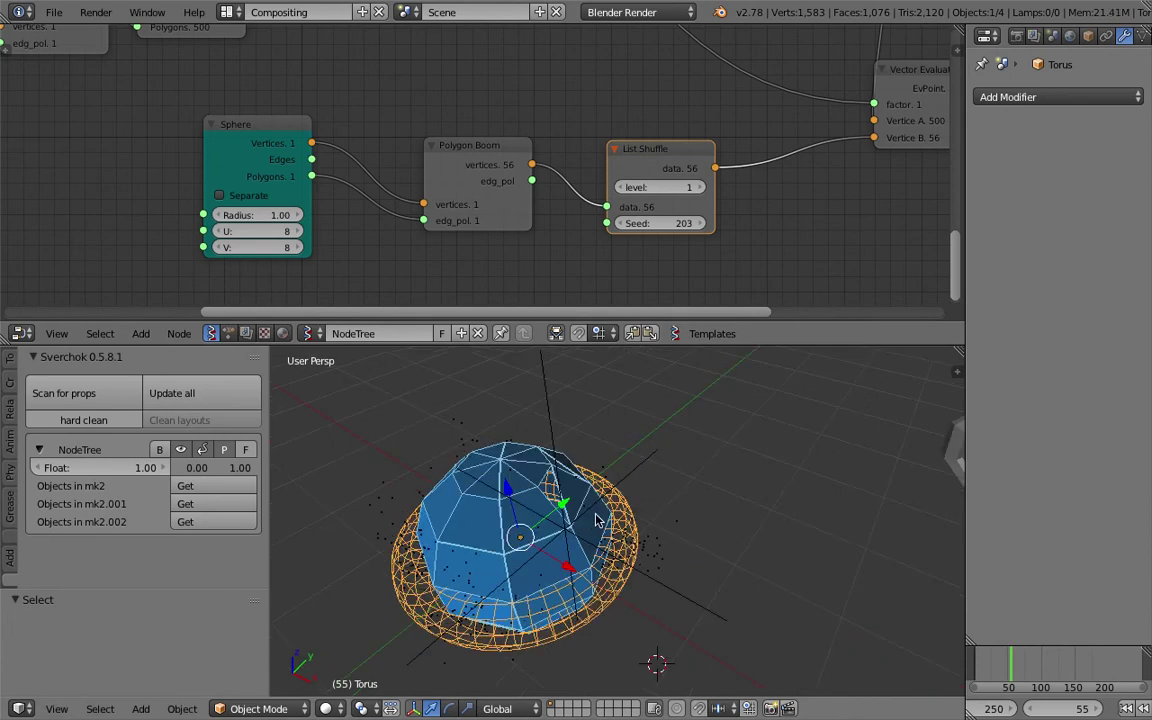
{"action": "left_click", "coordinate": [626, 189]}
{"action": "left_click", "coordinate": [699, 189]}
{"action": "left_click", "coordinate": [699, 189]}
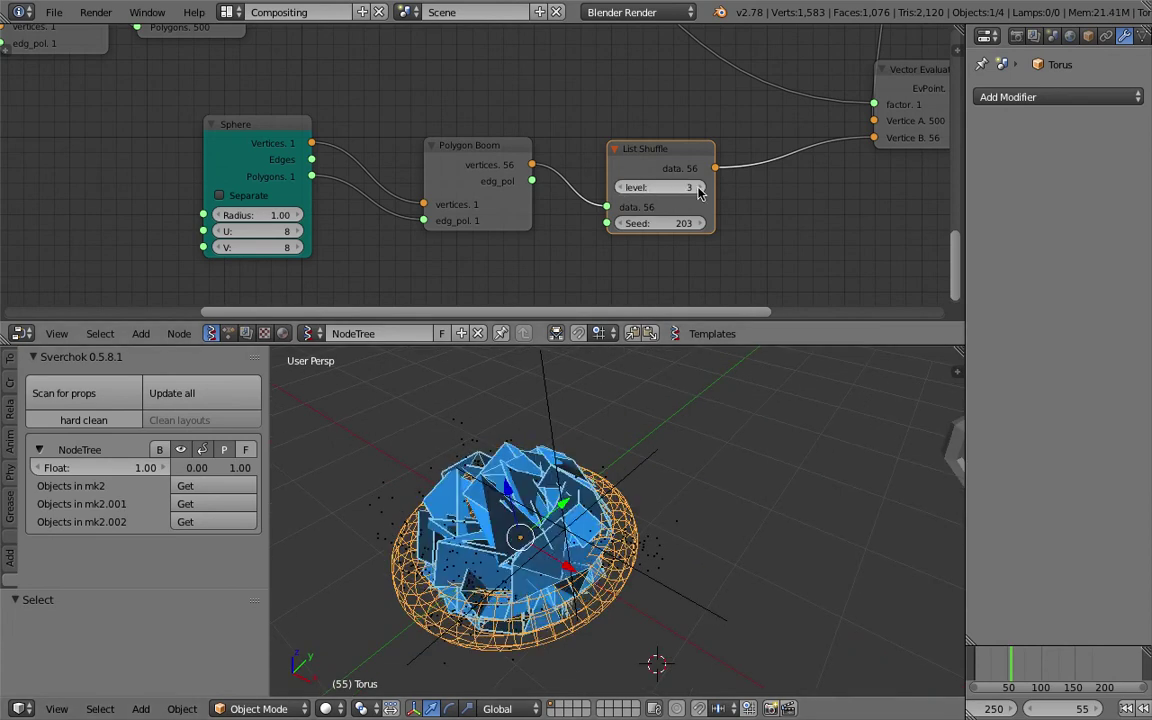
{"action": "left_click", "coordinate": [622, 188]}
{"action": "left_click", "coordinate": [698, 186]}
{"action": "left_click", "coordinate": [698, 185]}
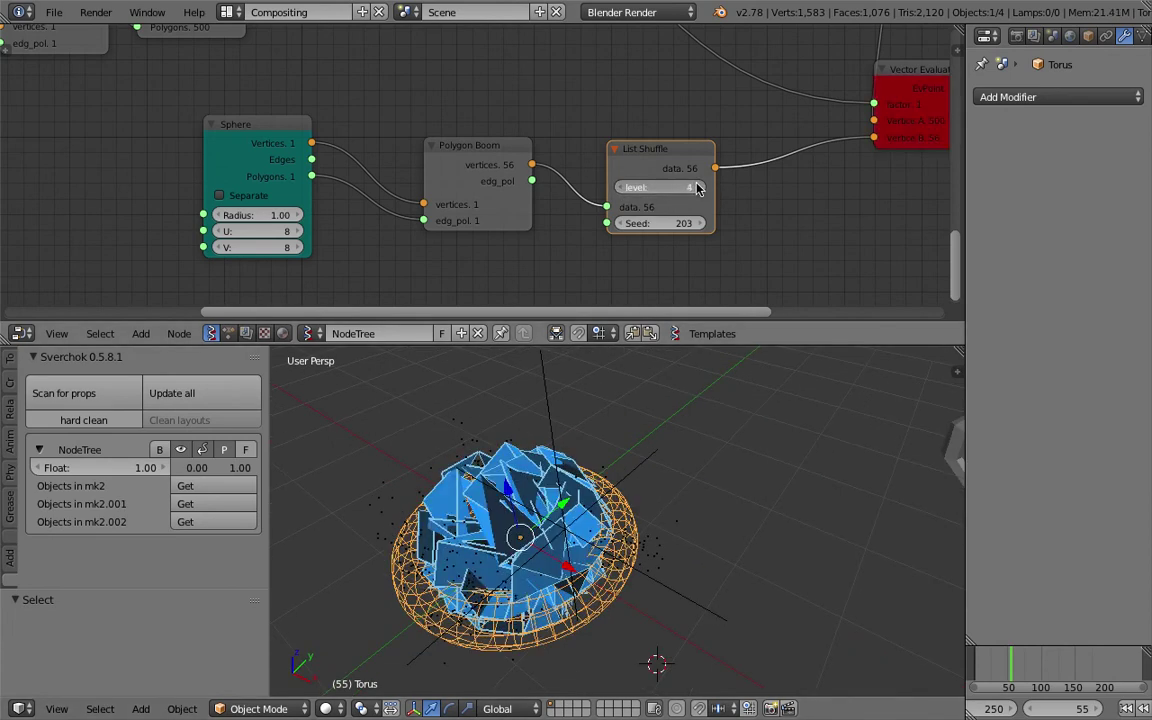
Step: Delete the List Shuffle node and link the sphere's Polygon Boom vertices to Vector Evaluate's Vertice B
{"action": "key", "text": "x"}
{"action": "left_click_drag", "start_coordinate": [531, 164], "coordinate": [583, 165]}
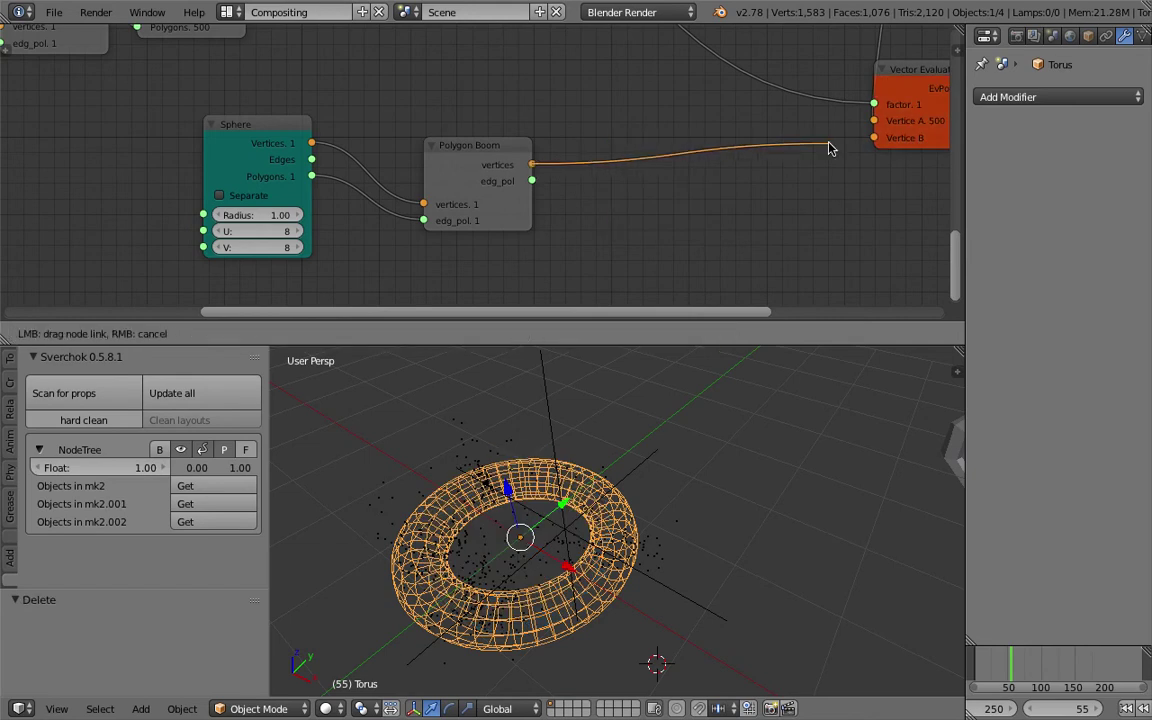
{"action": "left_click_drag", "start_coordinate": [841, 149], "coordinate": [600, 150]}
Step: Spread the Vector Evaluate, Polygon Boom and Sphere nodes to leave room after the Sphere, and save the file
{"action": "left_click_drag", "start_coordinate": [939, 74], "coordinate": [815, 89]}
{"action": "left_click_drag", "start_coordinate": [348, 199], "coordinate": [586, 172]}
{"action": "left_click_drag", "start_coordinate": [112, 176], "coordinate": [184, 175]}
{"action": "middle_click_drag", "start_coordinate": [491, 385], "coordinate": [498, 309]}
{"action": "middle_click_drag", "start_coordinate": [444, 392], "coordinate": [588, 450]}
{"action": "key", "text": "ctrl+s"}
{"action": "left_click", "coordinate": [588, 446]}
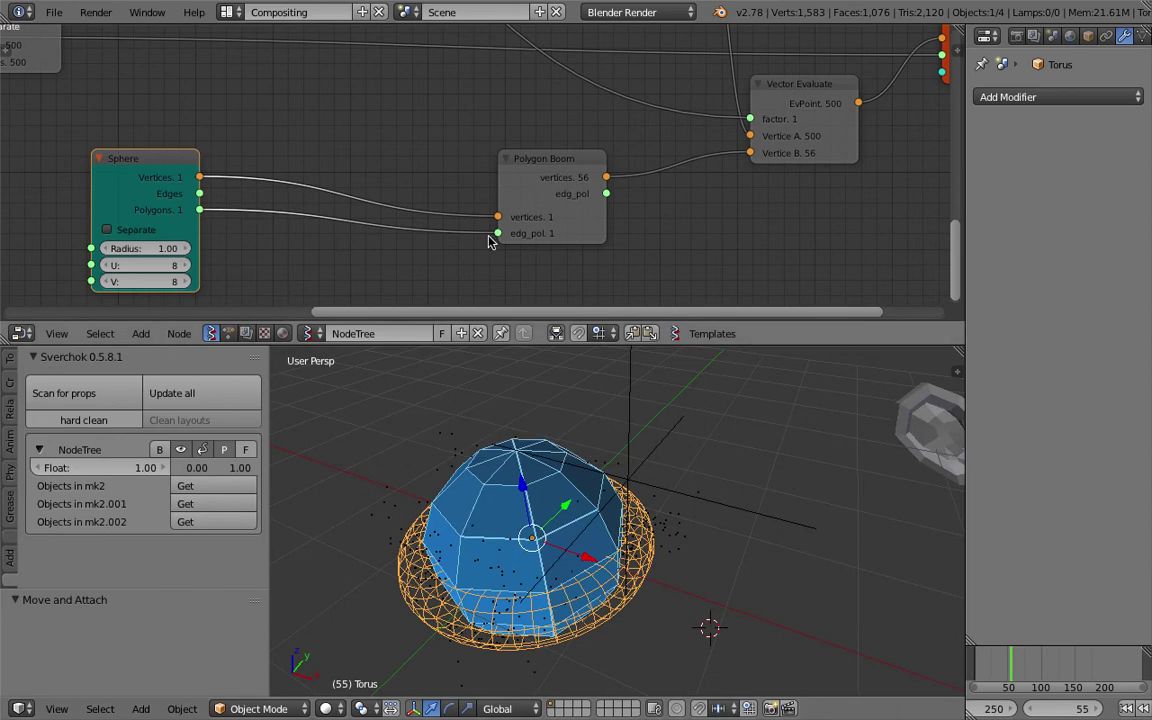
Step: Move the sphere's Polygon Boom and the Sphere node closer to Vector Evaluate, and save the file
{"action": "left_click_drag", "start_coordinate": [524, 168], "coordinate": [559, 155]}
{"action": "left_click_drag", "start_coordinate": [150, 165], "coordinate": [240, 145]}
{"action": "key", "text": "ctrl+s"}
{"action": "left_click", "coordinate": [275, 140]}
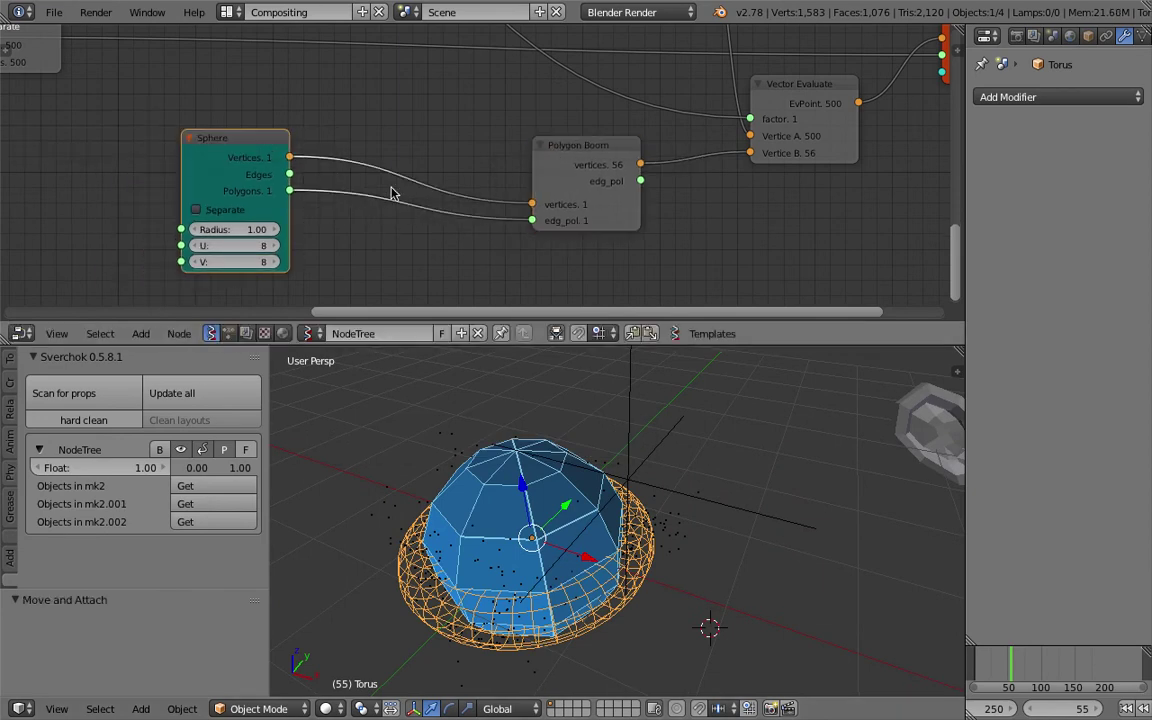
{"action": "scroll", "coordinate": [417, 188], "scroll_direction": "up", "scroll_amount": 1}
{"action": "scroll", "coordinate": [378, 234], "scroll_direction": "down", "scroll_amount": 1}
{"action": "left_click_drag", "start_coordinate": [268, 147], "coordinate": [244, 134]}
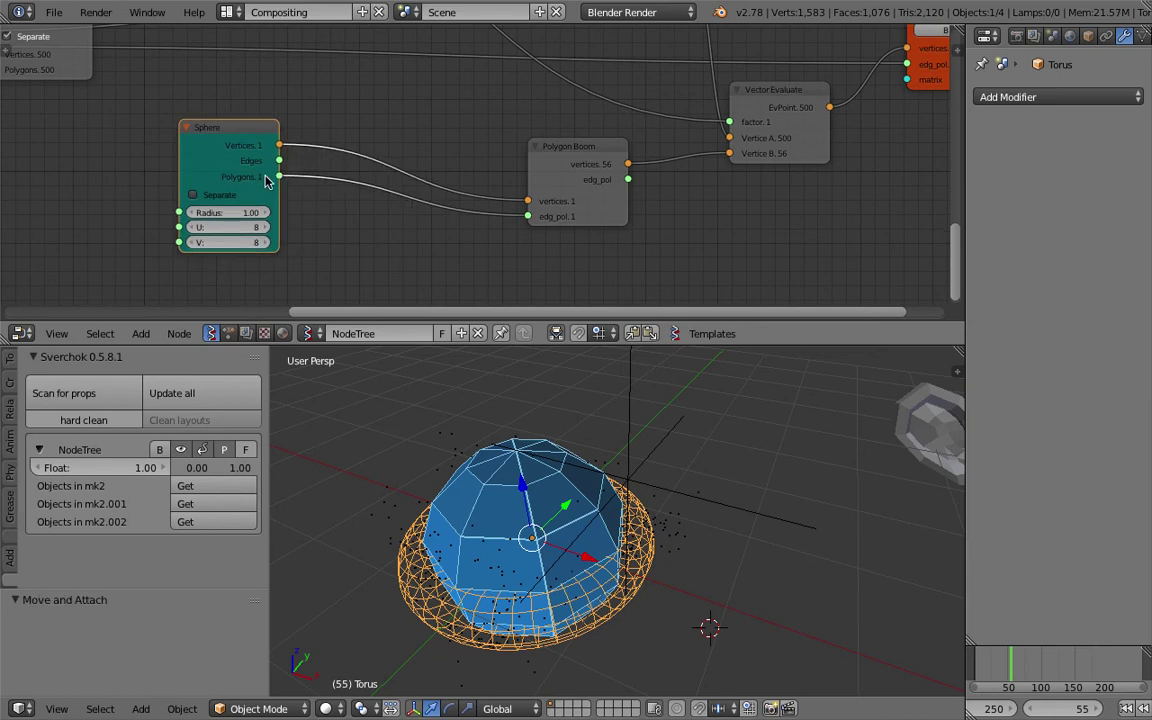
{"action": "key", "text": "alt+space"}
{"action": "type", "text": "list s"}
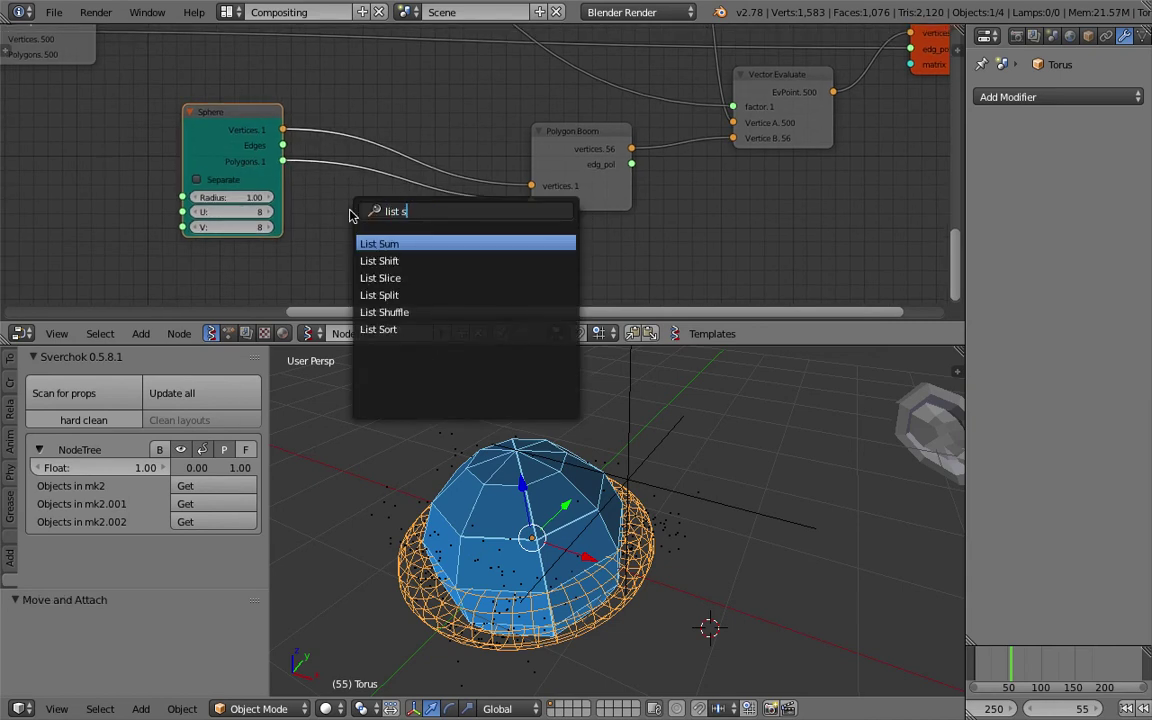
{"action": "key", "text": "Return"}
{"action": "left_click", "coordinate": [350, 215]}
{"action": "key", "text": "x"}
Step: Add a List Shuffle node on the link from the Sphere's polygons to Polygon Boom's edg_pol input
{"action": "key", "text": "alt+space"}
{"action": "key", "text": "BackSpace"}
{"action": "type", "text": "list sh"}
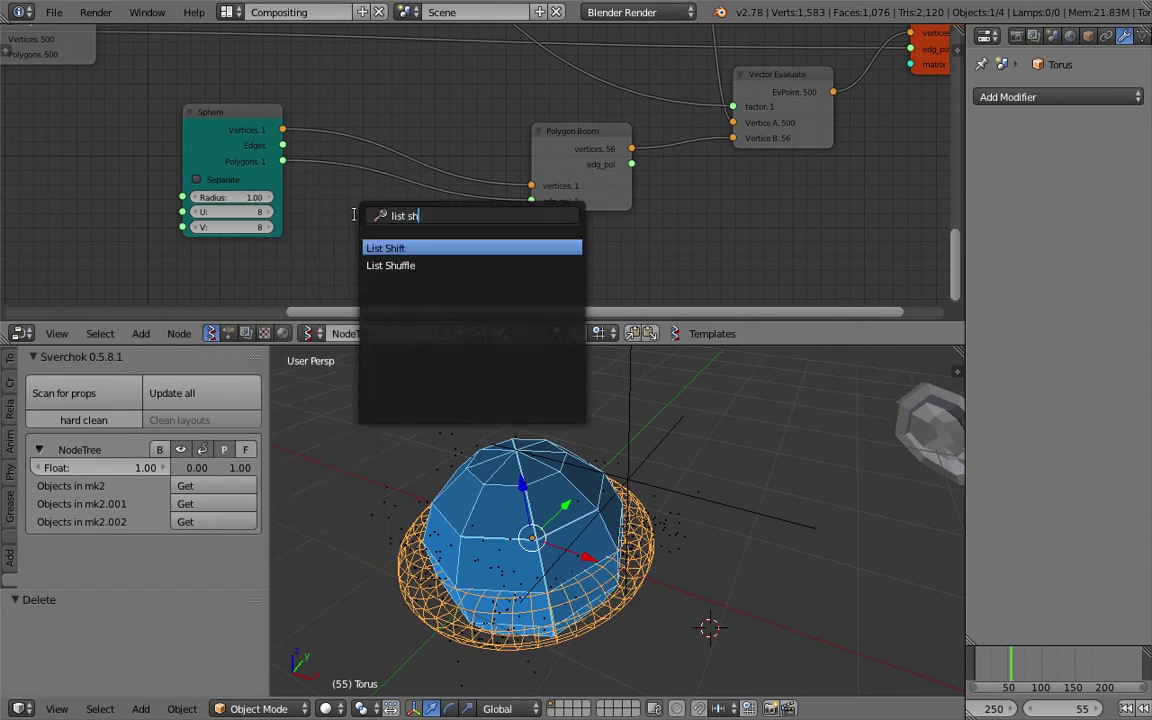
{"action": "key", "text": "Down"}
{"action": "key", "text": "Return"}
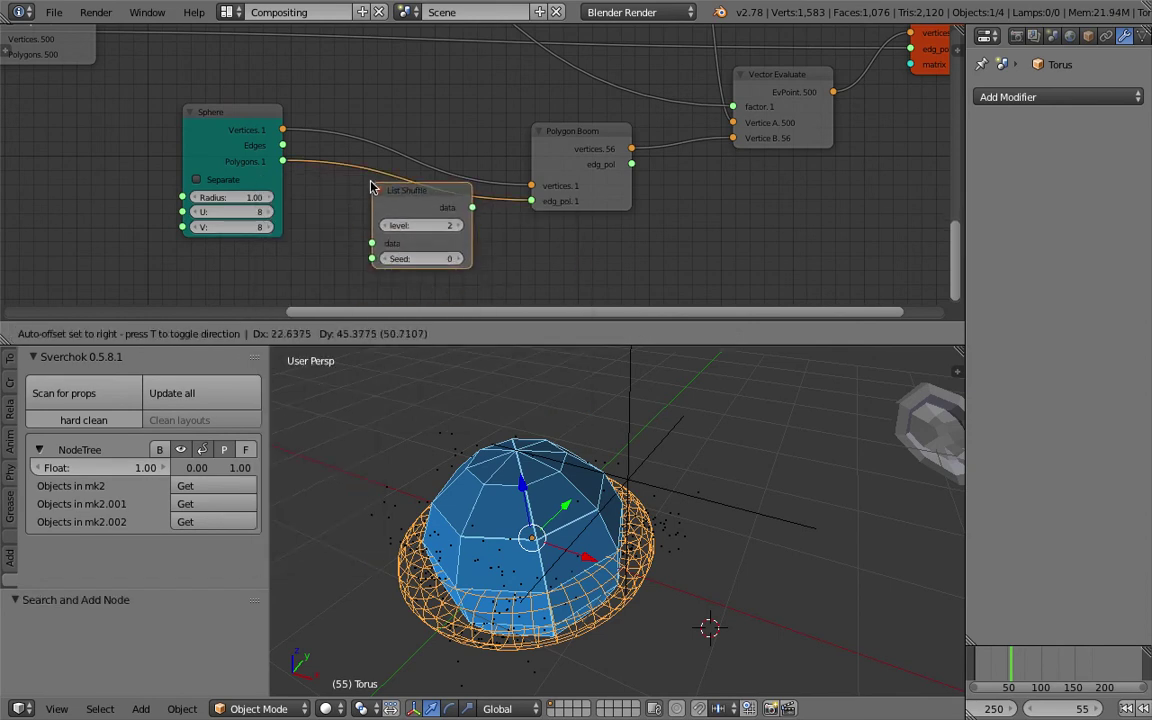
{"action": "left_click", "coordinate": [408, 221]}
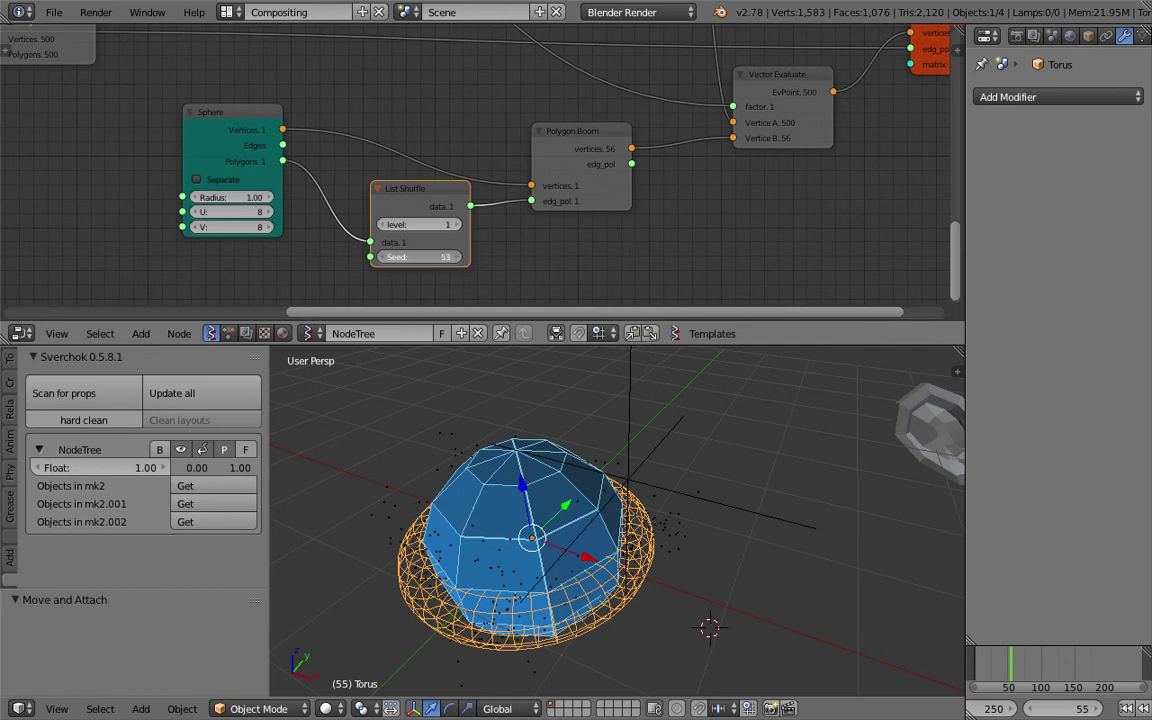
Step: Move List Shuffle lower and, at level 1, compare seeds 180 and 137 with the Float value at 0.88
{"action": "left_click_drag", "start_coordinate": [409, 204], "coordinate": [417, 230]}
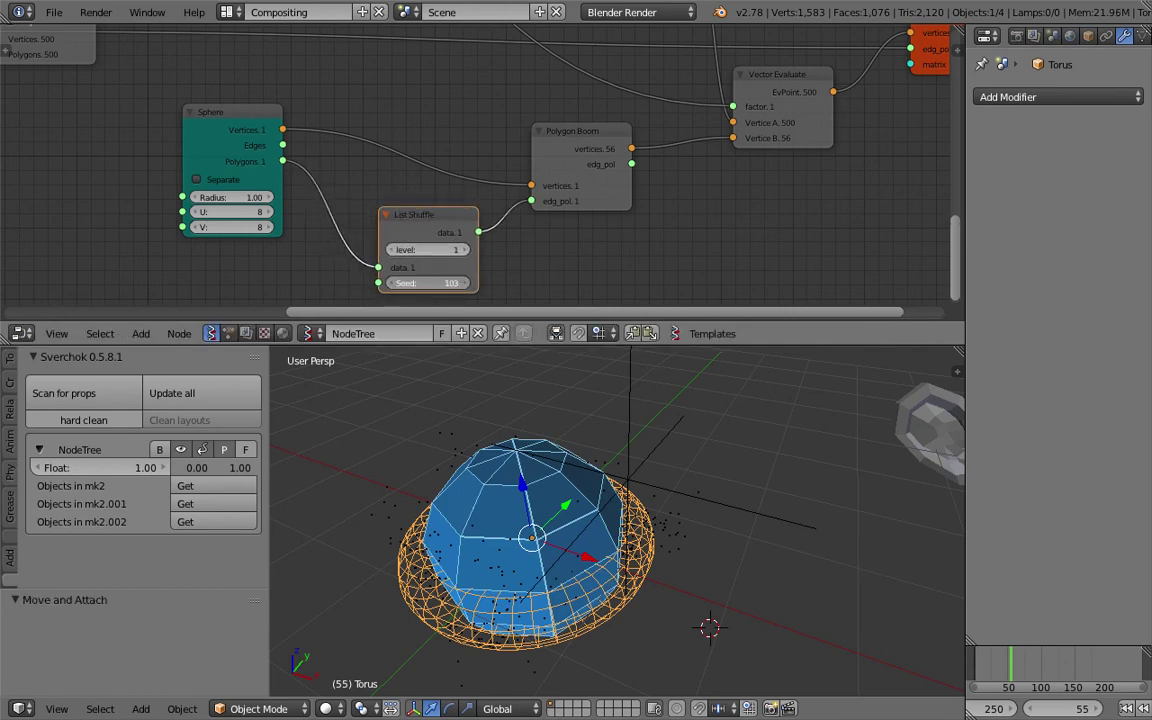
{"action": "left_click_drag", "start_coordinate": [424, 283], "coordinate": [432, 283]}
{"action": "mouse_move", "coordinate": [98, 467]}
{"action": "left_mouse_down"}
{"action": "mouse_move", "coordinate": [40, 467]}
{"action": "mouse_move", "coordinate": [118, 470]}
{"action": "left_mouse_up"}
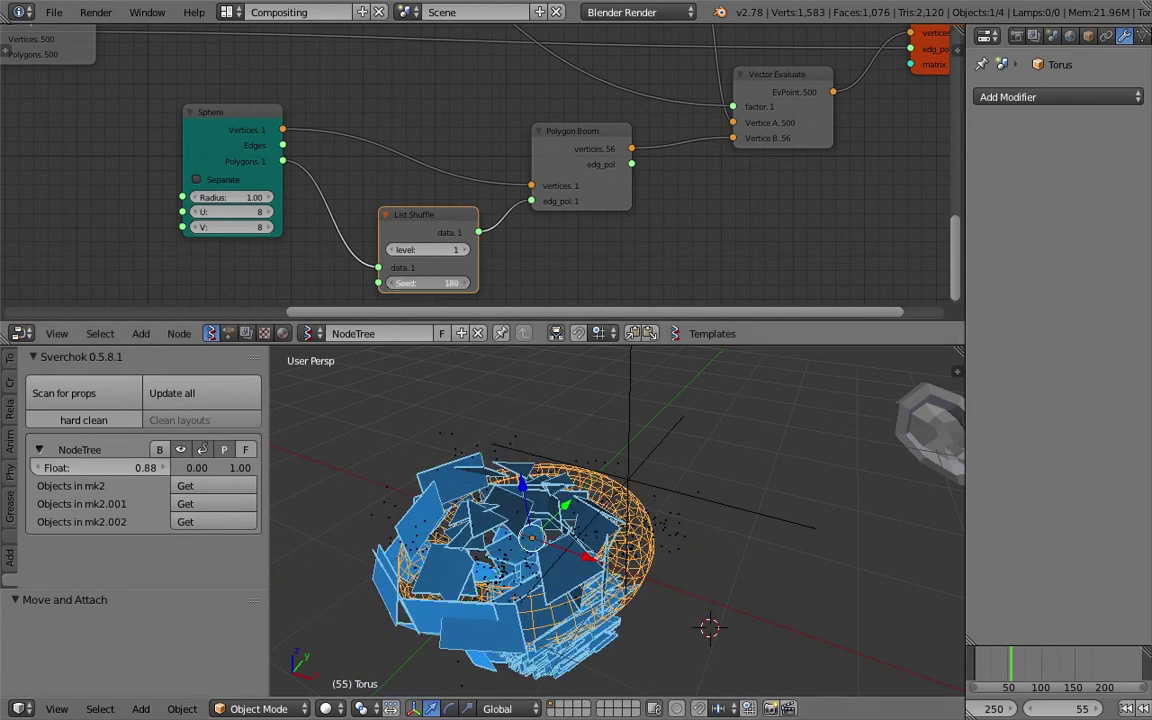
{"action": "left_click_drag", "start_coordinate": [447, 283], "coordinate": [462, 283]}
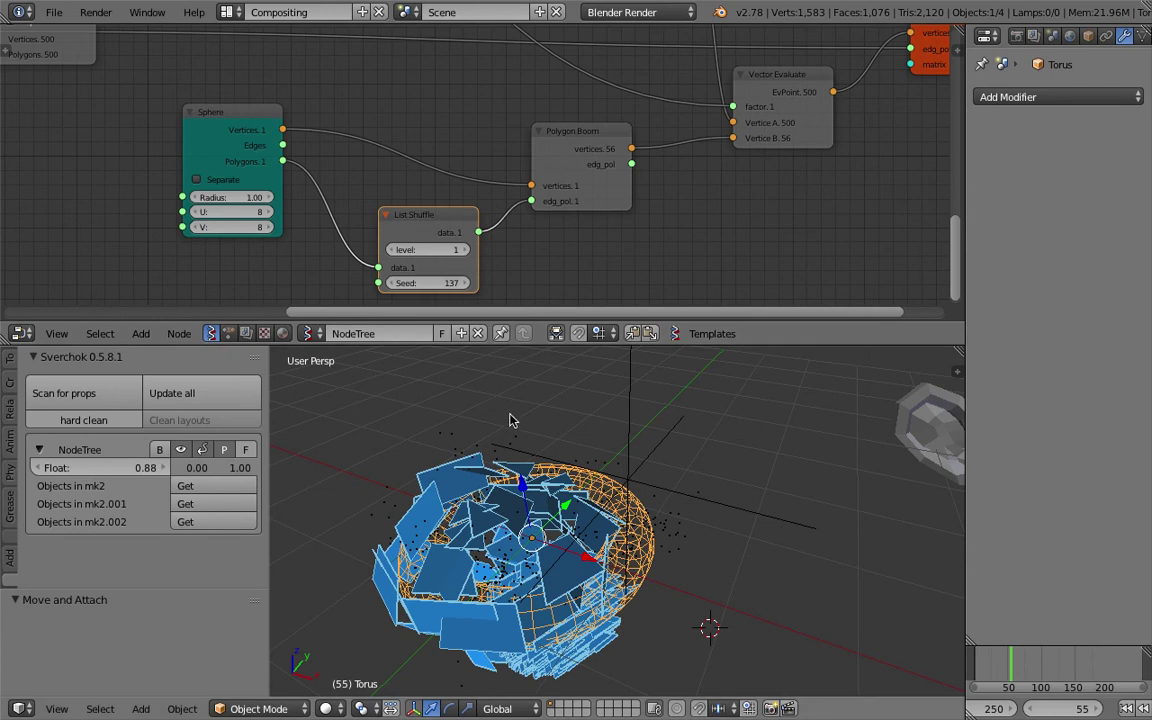
{"action": "middle_click_drag", "start_coordinate": [512, 419], "coordinate": [537, 386]}
Step: Try other List Shuffle levels, return the level to 1, and set the seed to 226
{"action": "left_click_drag", "start_coordinate": [455, 283], "coordinate": [440, 283]}
{"action": "left_click", "coordinate": [465, 250]}
{"action": "left_click", "coordinate": [396, 250]}
{"action": "left_click", "coordinate": [460, 250]}
{"action": "left_click", "coordinate": [394, 250]}
{"action": "left_click_drag", "start_coordinate": [447, 283], "coordinate": [475, 283]}
Step: Sweep the Float value to 1.00 and back to 0.00, and save the file with Suzanne selected
{"action": "left_click_drag", "start_coordinate": [131, 469], "coordinate": [215, 469]}
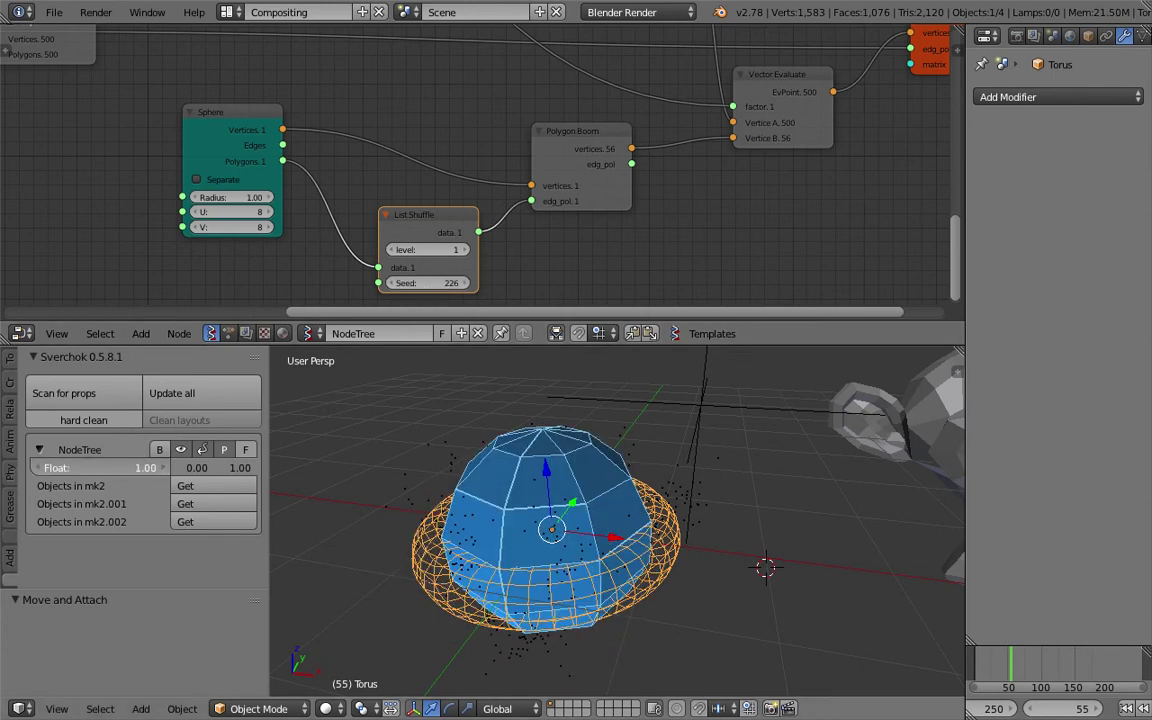
{"action": "left_click_drag", "start_coordinate": [143, 468], "coordinate": [98, 468]}
{"action": "scroll", "coordinate": [790, 515], "scroll_direction": "down", "scroll_amount": 3}
{"action": "middle_click_drag", "start_coordinate": [800, 518], "coordinate": [838, 489]}
{"action": "scroll", "coordinate": [838, 489], "scroll_direction": "down", "scroll_amount": 3}
{"action": "right_click", "coordinate": [838, 489]}
{"action": "scroll", "coordinate": [650, 222], "scroll_direction": "down", "scroll_amount": 5}
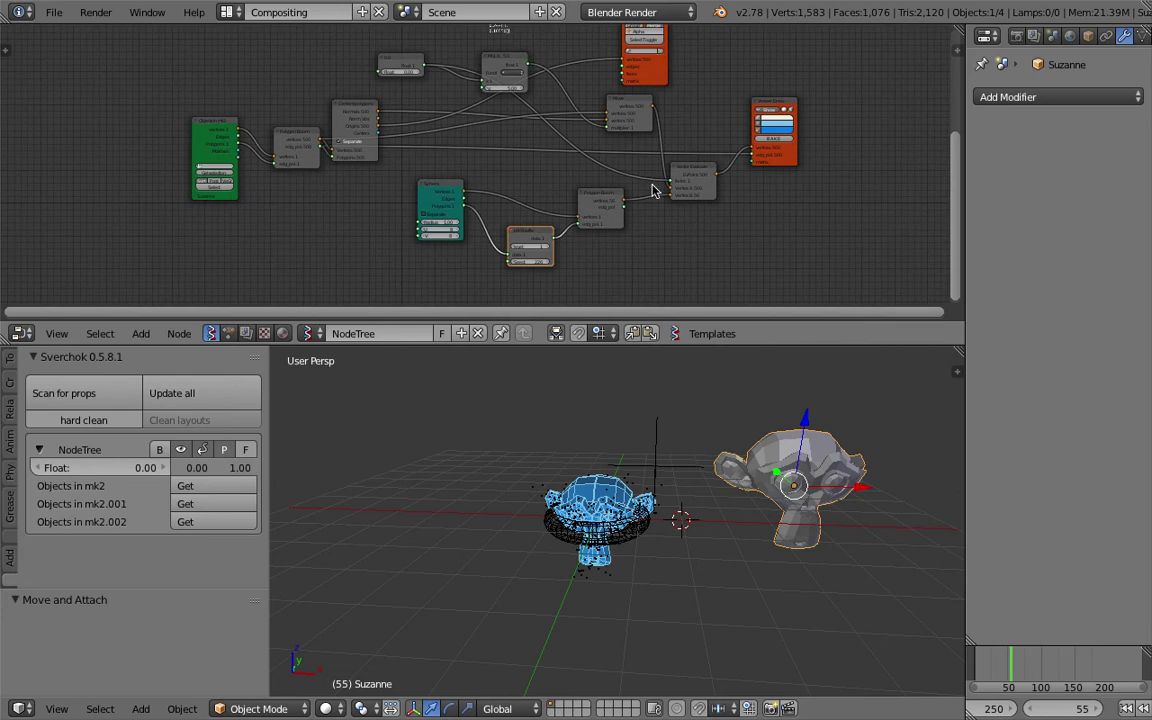
{"action": "key", "text": "ctrl+s"}
{"action": "left_click", "coordinate": [53, 12]}
{"action": "left_click", "coordinate": [125, 184]}
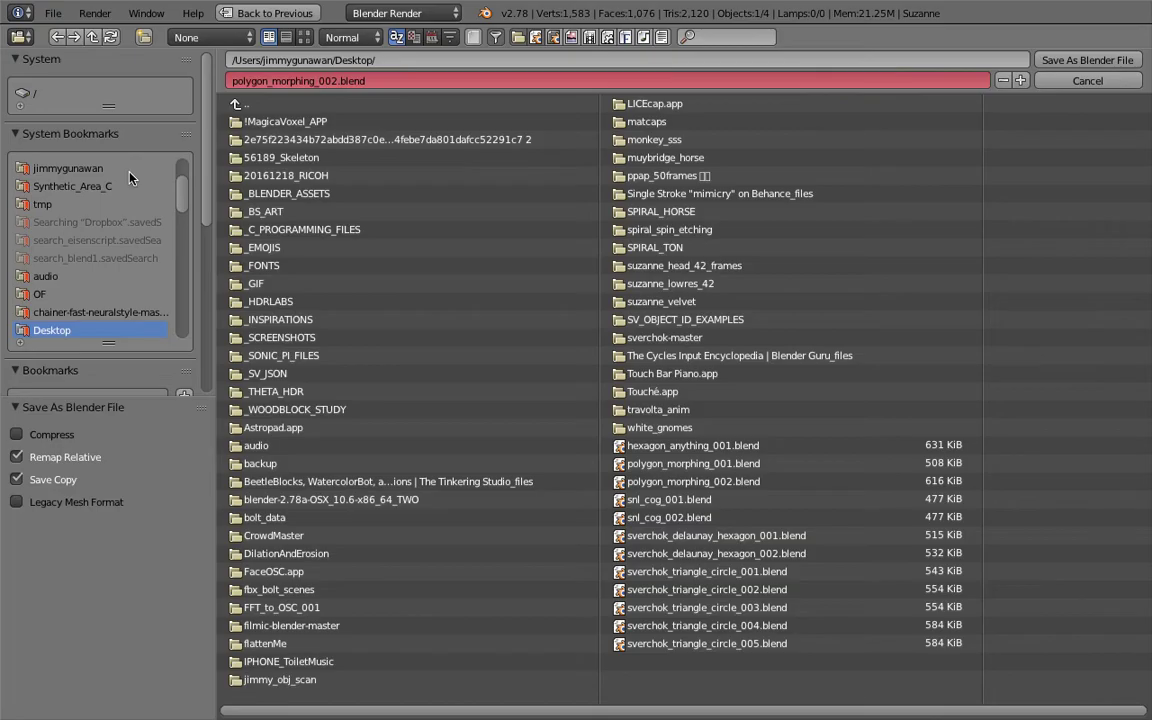
{"action": "left_click", "coordinate": [1070, 81]}
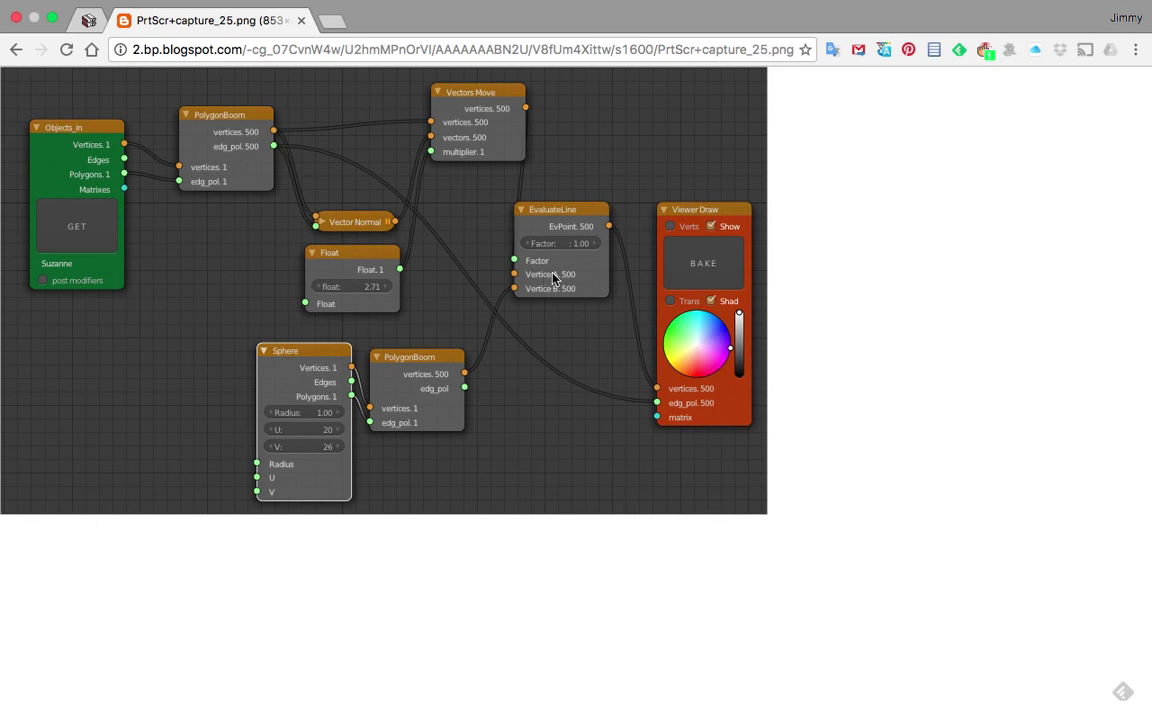
Step: Return from the browser's reference node image to Blender and enlarge the node editing area vertically
{"action": "key", "text": "ctrl+Right"}
{"action": "left_click_drag", "start_coordinate": [761, 345], "coordinate": [750, 460]}
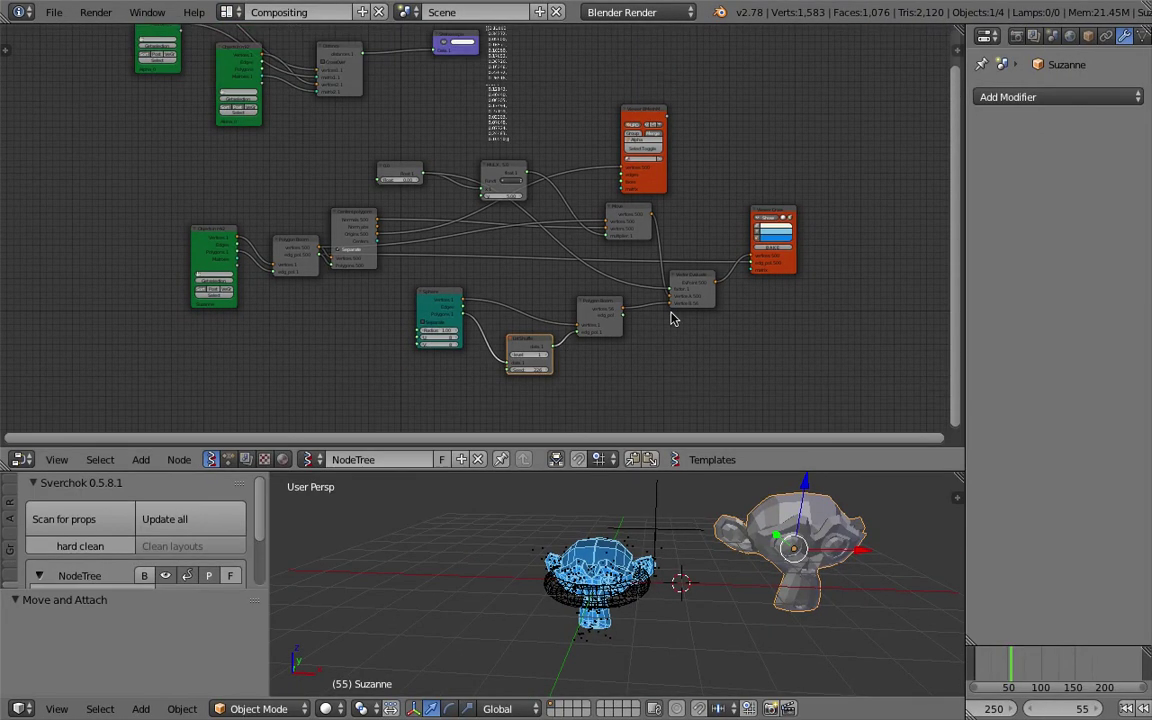
Step: Spread out the final nodes by shifting Move slightly left and Viewer Draw further right of Vector Evaluate
{"action": "scroll", "coordinate": [679, 285], "scroll_direction": "up", "scroll_amount": 5}
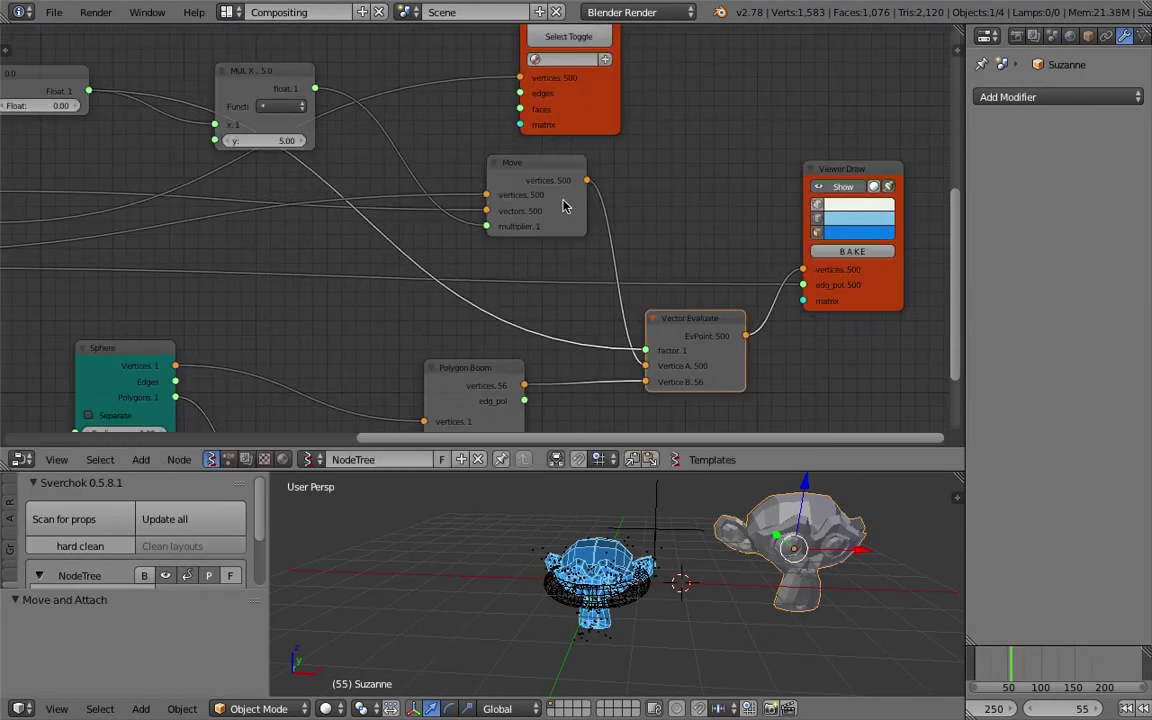
{"action": "left_click_drag", "start_coordinate": [563, 200], "coordinate": [540, 196]}
{"action": "left_click", "coordinate": [730, 324]}
{"action": "left_click_drag", "start_coordinate": [880, 298], "coordinate": [949, 298]}
{"action": "middle_click_drag", "start_coordinate": [851, 277], "coordinate": [795, 169]}
Step: Add a Vector Interpolation mk3 node above Vector Evaluate, near Viewer Draw
{"action": "key", "text": "shift+a"}
{"action": "left_click", "coordinate": [783, 282]}
{"action": "type", "text": "vector i"}
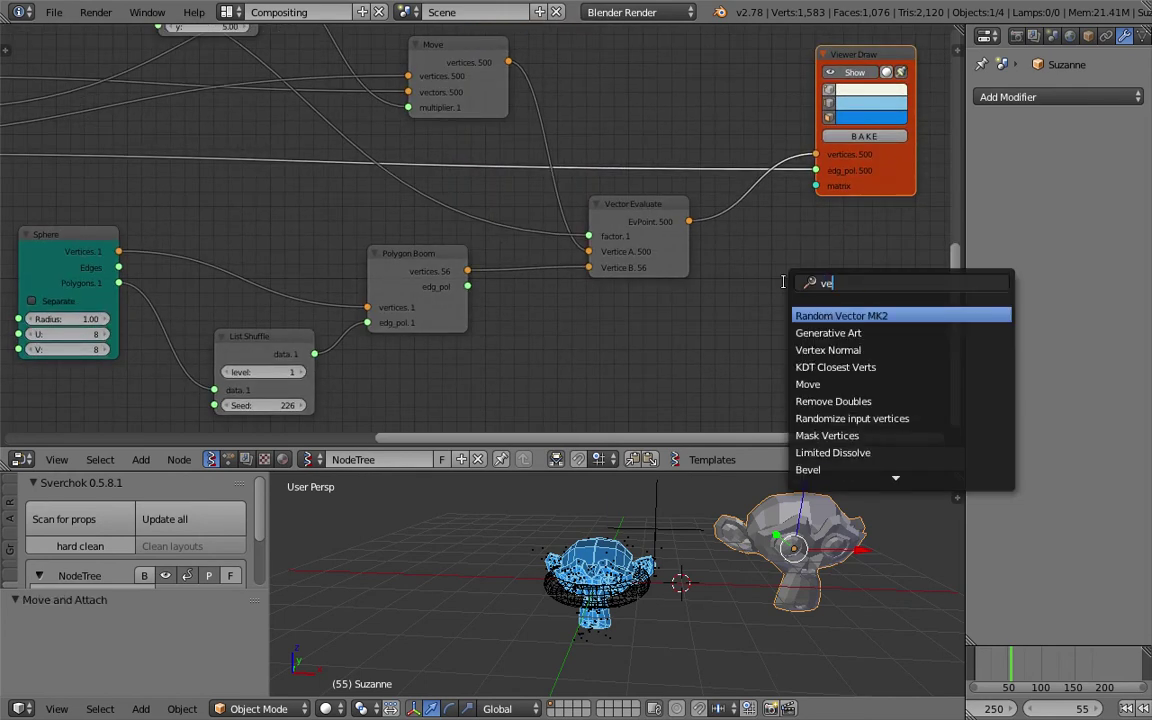
{"action": "key", "text": "Down"}
{"action": "key", "text": "Down"}
{"action": "key", "text": "Down"}
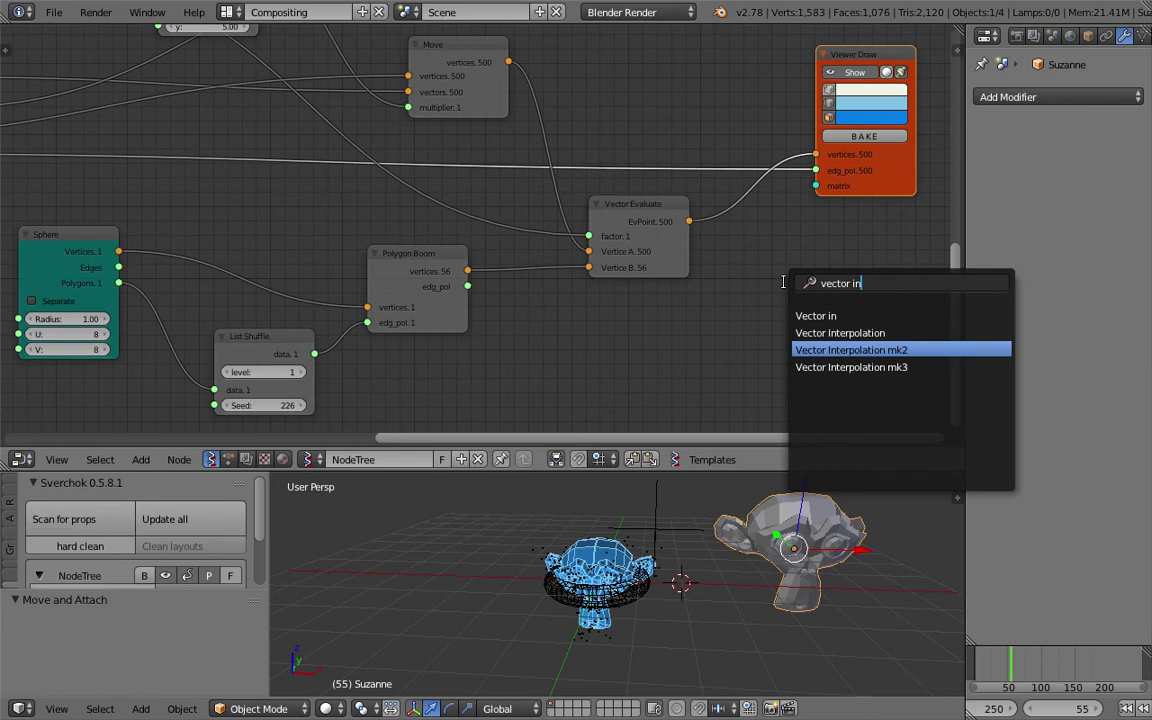
{"action": "key", "text": "Return"}
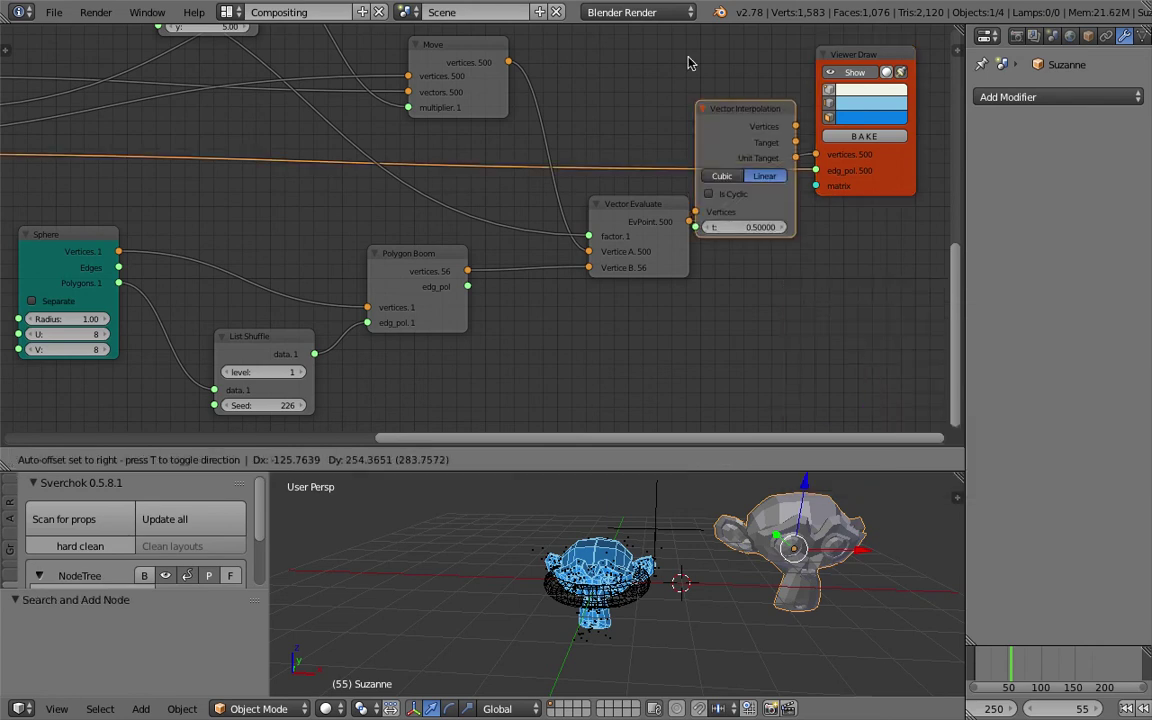
{"action": "left_click", "coordinate": [668, 432]}
{"action": "middle_click_drag", "start_coordinate": [711, 169], "coordinate": [690, 244]}
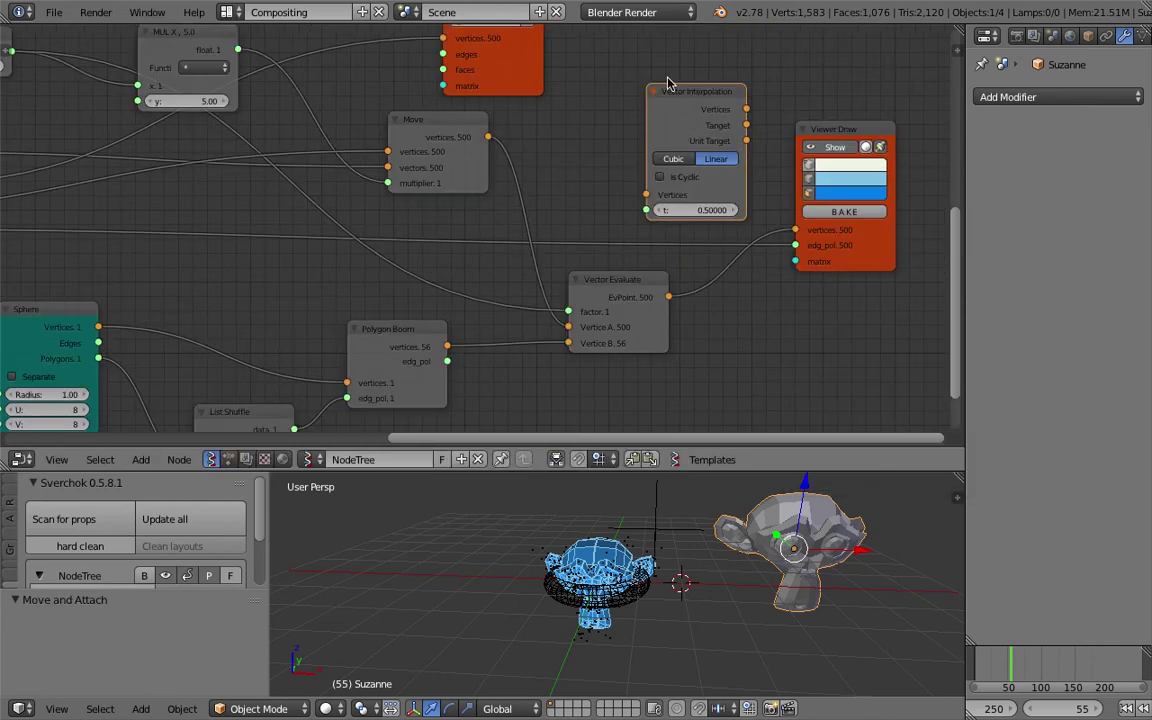
Step: Rearrange Viewer Draw, Vector Interpolation mk3 and Vector Evaluate so they no longer crowd each other, and save the file
{"action": "middle_click_drag", "start_coordinate": [644, 187], "coordinate": [638, 203]}
{"action": "left_click_drag", "start_coordinate": [832, 149], "coordinate": [872, 181]}
{"action": "key", "text": "ctrl+s"}
{"action": "left_click", "coordinate": [869, 184]}
{"action": "left_click_drag", "start_coordinate": [688, 118], "coordinate": [810, 62]}
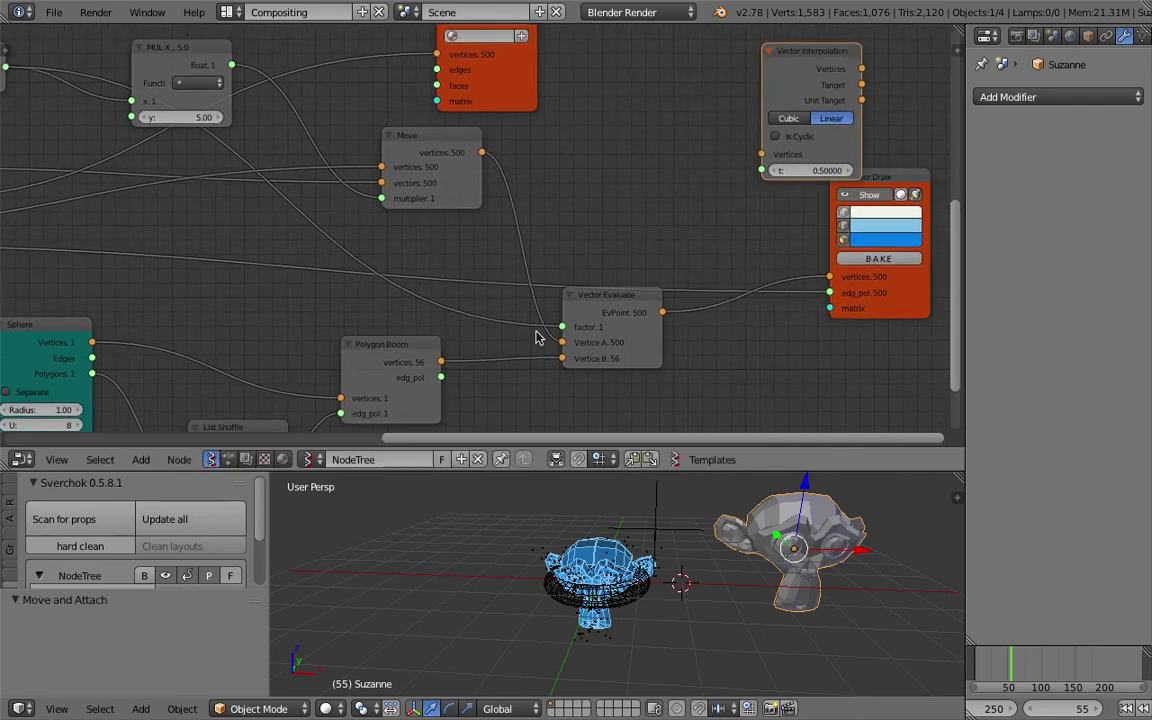
{"action": "left_click_drag", "start_coordinate": [601, 305], "coordinate": [671, 211]}
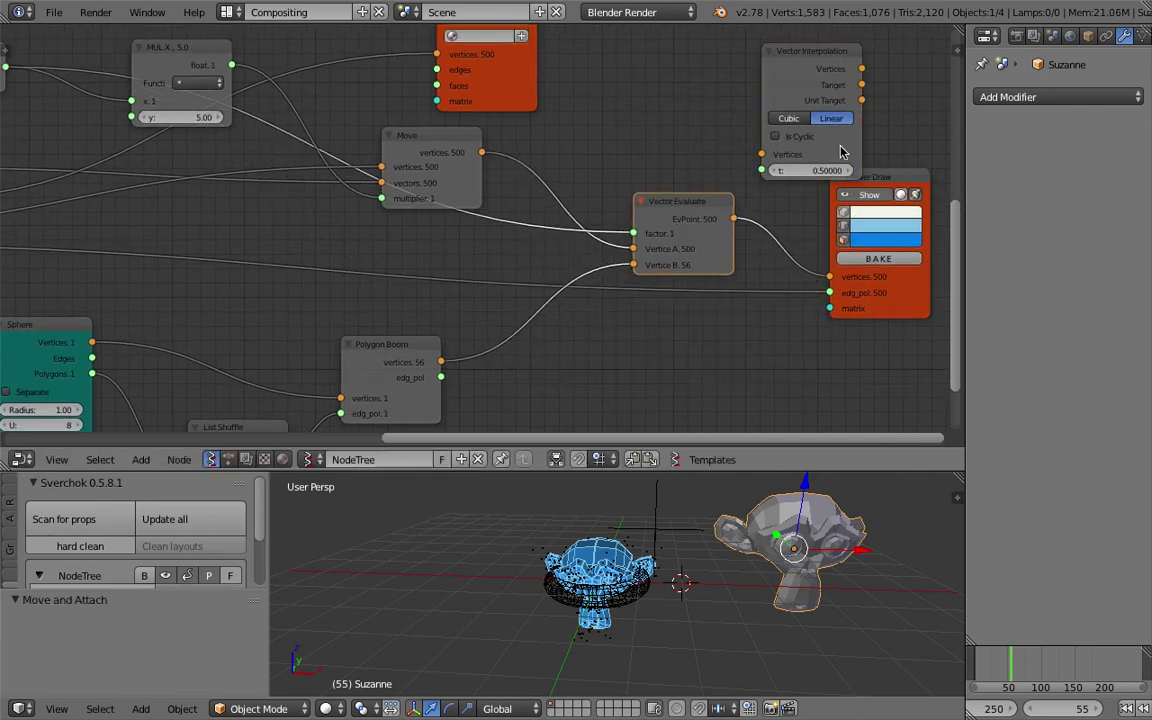
{"action": "left_click_drag", "start_coordinate": [841, 151], "coordinate": [799, 136]}
{"action": "left_click", "coordinate": [799, 136]}
{"action": "middle_click_drag", "start_coordinate": [807, 134], "coordinate": [801, 147]}
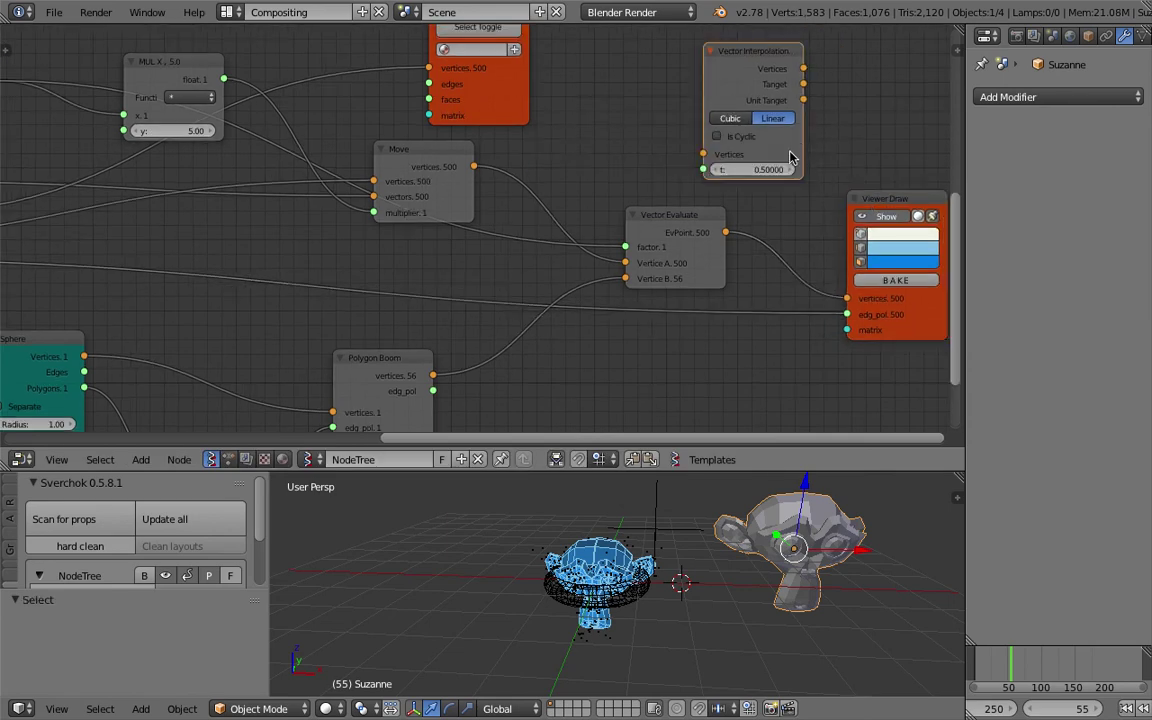
{"action": "key", "text": "ctrl+s"}
{"action": "left_click", "coordinate": [801, 147]}
Step: Connect the Move node's vertices to the Vector Interpolation mk3 vertices input and space the two nodes apart
{"action": "middle_click_drag", "start_coordinate": [448, 165], "coordinate": [470, 173]}
{"action": "mouse_move", "coordinate": [470, 173]}
{"action": "left_mouse_down"}
{"action": "mouse_move", "coordinate": [503, 165]}
{"action": "mouse_move", "coordinate": [493, 172]}
{"action": "left_mouse_up"}
{"action": "middle_click_drag", "start_coordinate": [535, 176], "coordinate": [541, 184]}
{"action": "left_click_drag", "start_coordinate": [528, 181], "coordinate": [532, 181]}
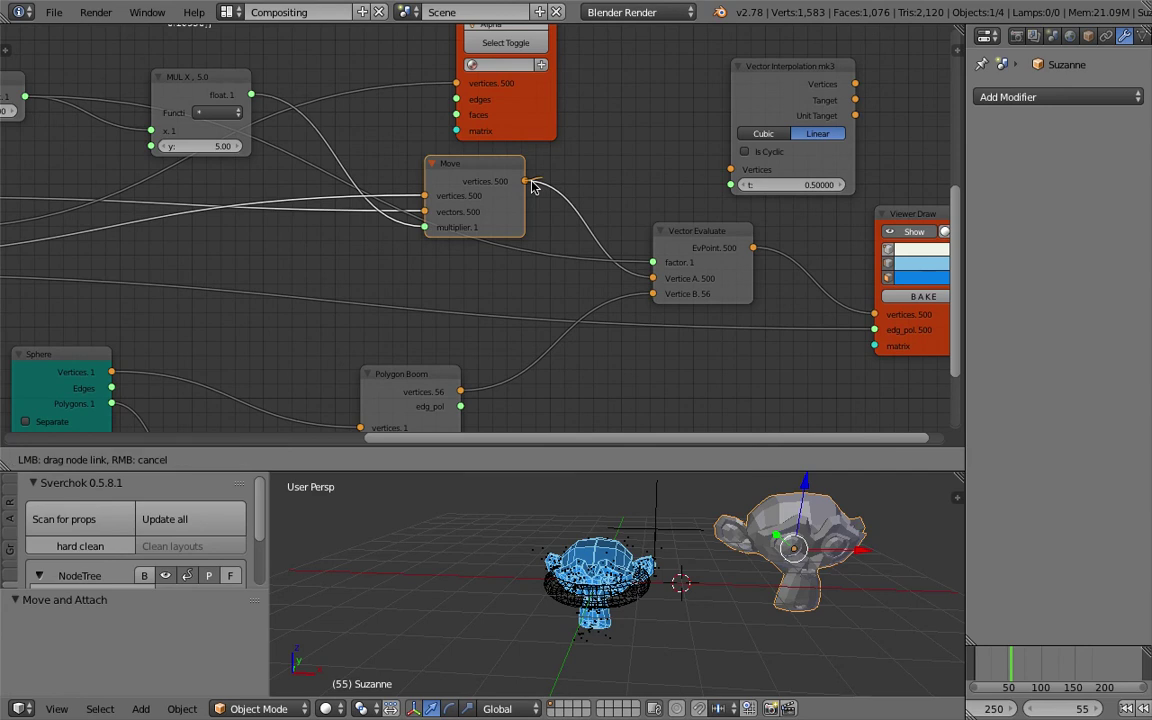
{"action": "left_click_drag", "start_coordinate": [728, 172], "coordinate": [803, 131]}
{"action": "left_click_drag", "start_coordinate": [488, 175], "coordinate": [476, 172]}
{"action": "middle_click_drag", "start_coordinate": [693, 122], "coordinate": [673, 145]}
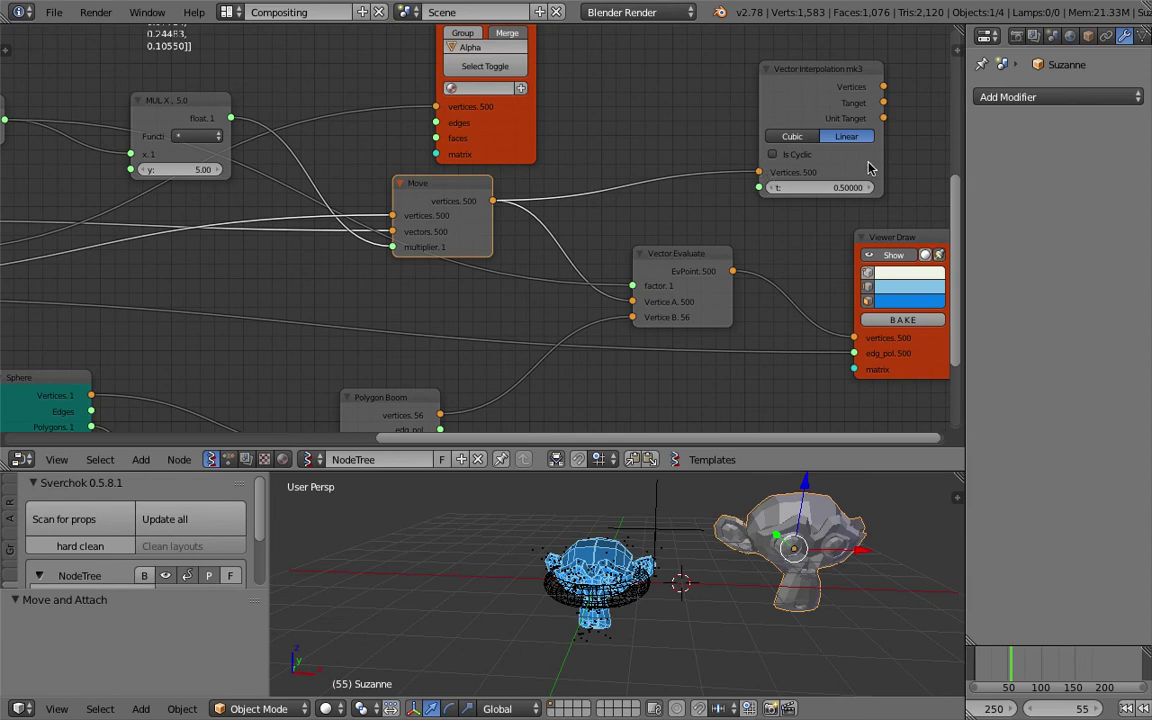
Step: Shift Vector Interpolation mk3 to the right and add a List Join node in front of it
{"action": "left_click_drag", "start_coordinate": [866, 162], "coordinate": [930, 151]}
{"action": "key", "text": "shift+a"}
{"action": "left_click", "coordinate": [675, 103]}
{"action": "type", "text": "join"}
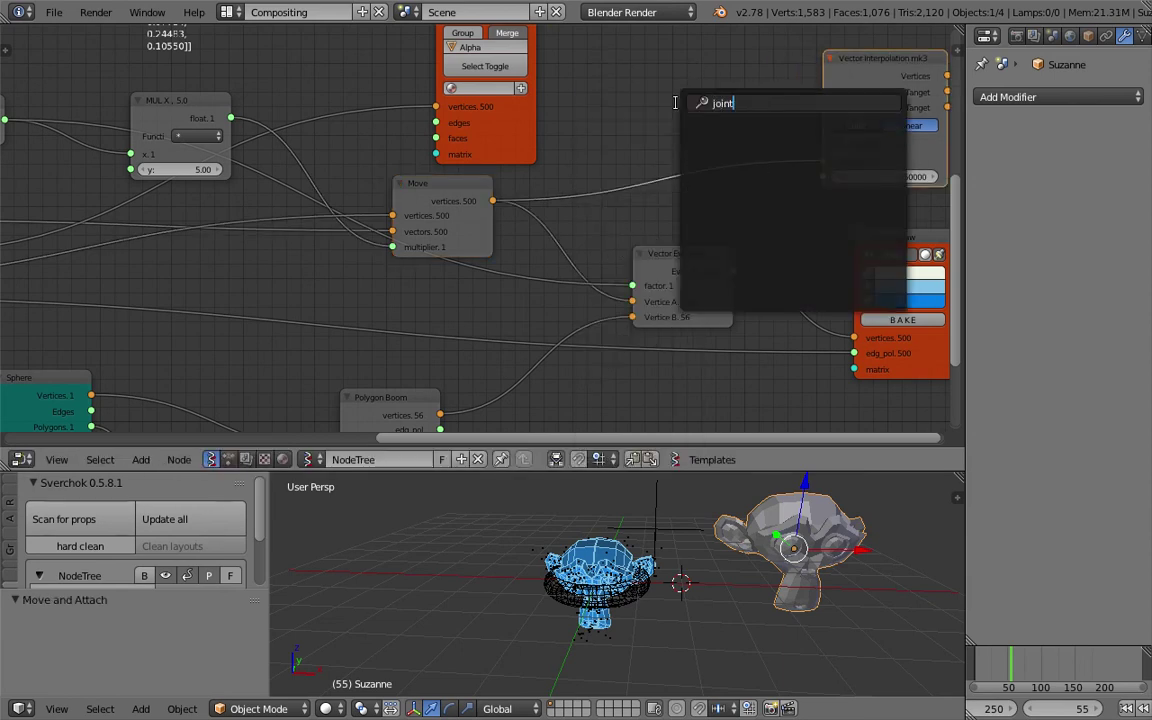
{"action": "key", "text": "BackSpace"}
{"action": "key", "text": "BackSpace"}
{"action": "key", "text": "BackSpace"}
{"action": "key", "text": "BackSpace"}
{"action": "type", "text": "list"}
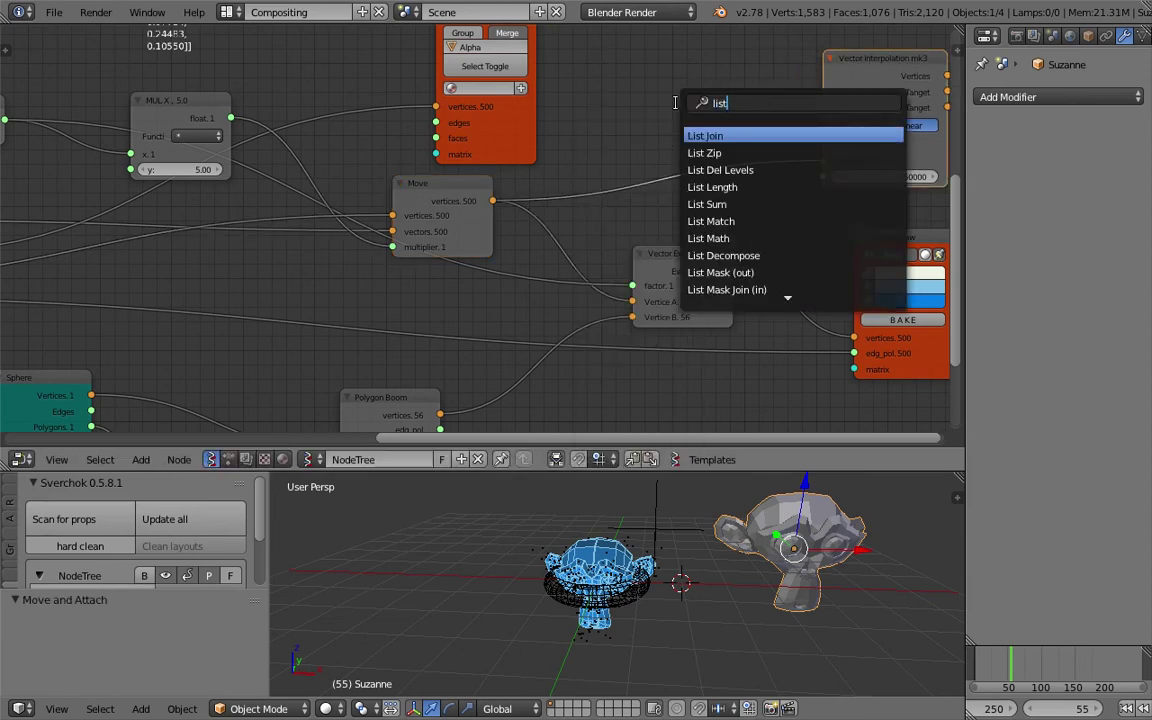
{"action": "type", "text": " j"}
{"action": "key", "text": "Return"}
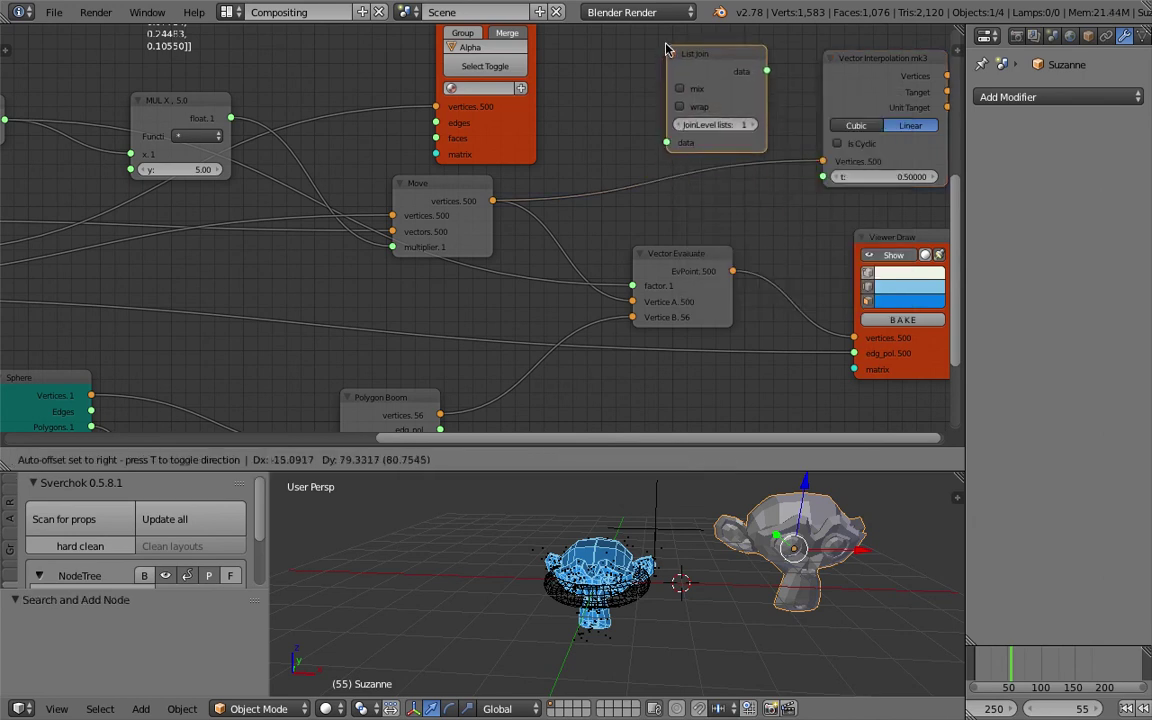
{"action": "left_click", "coordinate": [673, 40]}
{"action": "scroll", "coordinate": [491, 194], "scroll_direction": "down", "scroll_amount": 1}
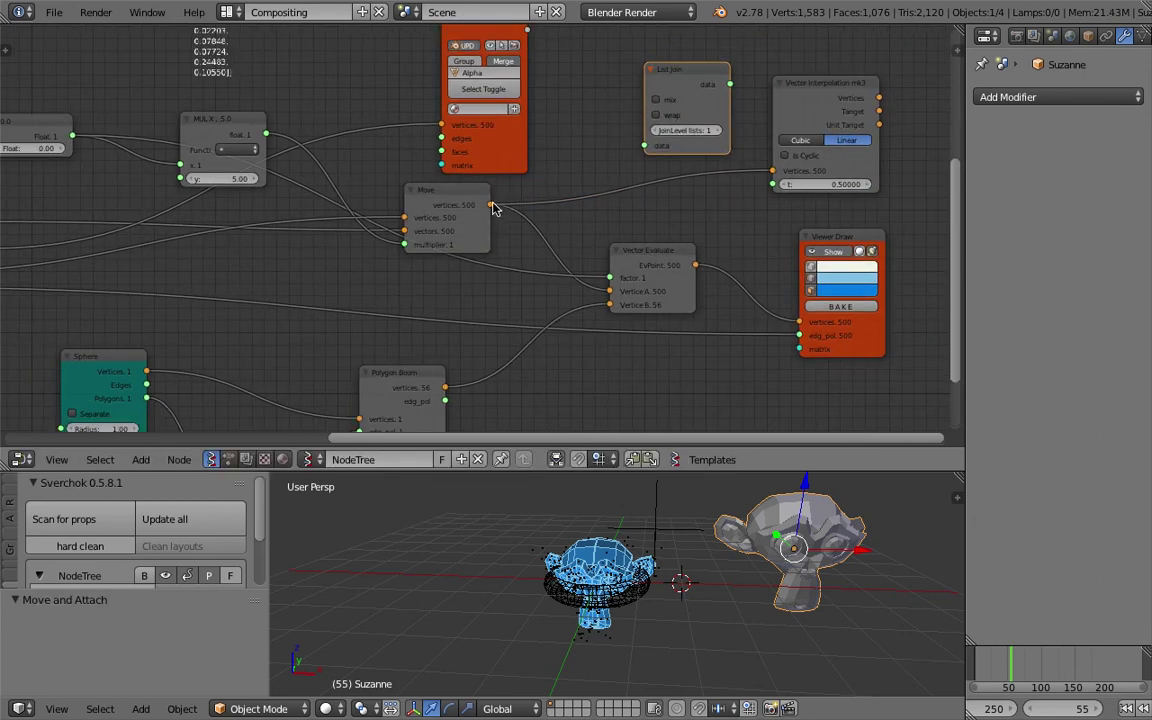
Step: Link the Move and lower Polygon Boom vertices into List Join, and its data output into Vector Interpolation mk3's vertices
{"action": "left_click_drag", "start_coordinate": [490, 204], "coordinate": [620, 162]}
{"action": "left_click_drag", "start_coordinate": [445, 387], "coordinate": [644, 160]}
{"action": "left_click_drag", "start_coordinate": [730, 84], "coordinate": [759, 165]}
{"action": "middle_click_drag", "start_coordinate": [747, 161], "coordinate": [688, 172]}
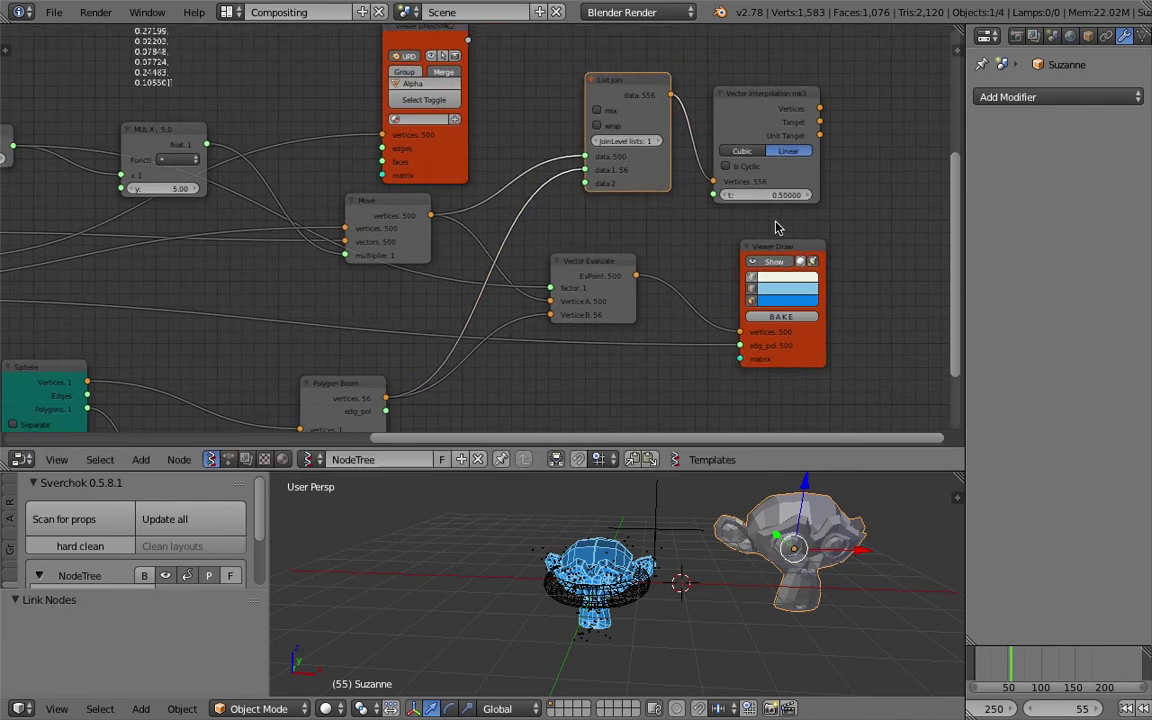
Step: Feed Viewer Draw's vertices from Vector Interpolation mk3 instead of Vector Evaluate, moving Viewer Draw further right
{"action": "left_click_drag", "start_coordinate": [776, 244], "coordinate": [886, 238]}
{"action": "left_click_drag", "start_coordinate": [824, 119], "coordinate": [858, 333]}
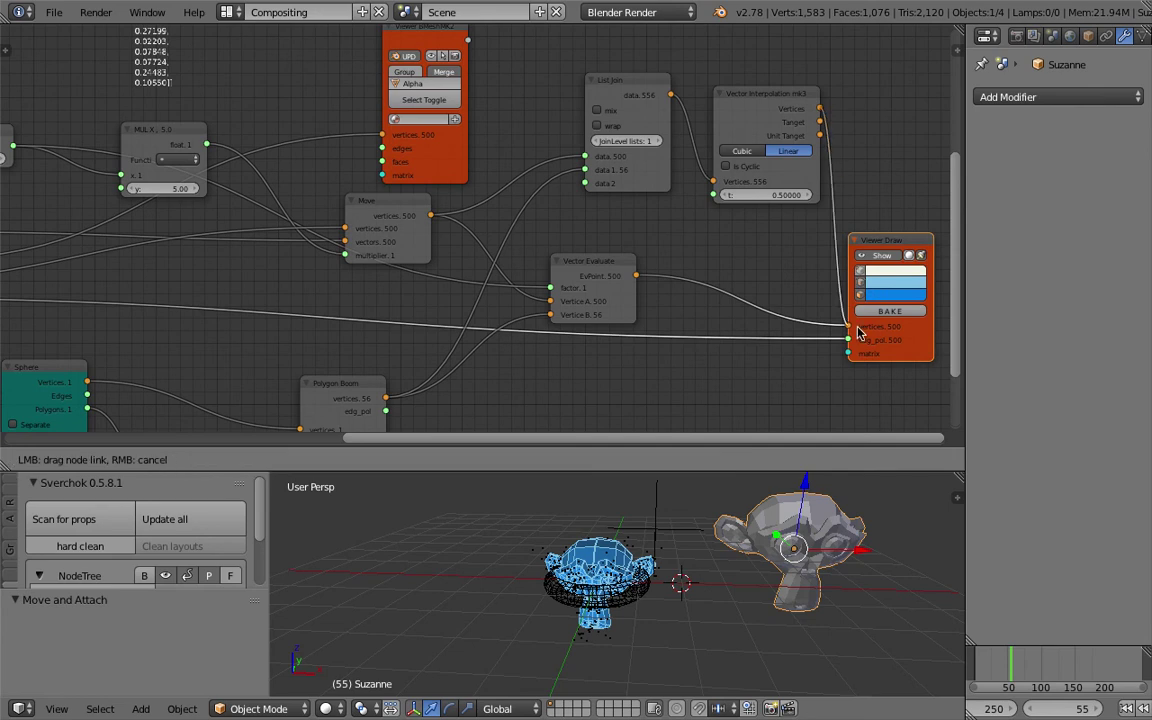
{"action": "left_click_drag", "start_coordinate": [590, 267], "coordinate": [610, 252]}
Step: Try List Join at JoinLevel 2 with mix and wrap, then return to level 1 with only wrap enabled
{"action": "middle_click_drag", "start_coordinate": [702, 206], "coordinate": [641, 228]}
{"action": "scroll", "coordinate": [640, 224], "scroll_direction": "up", "scroll_amount": 1}
{"action": "left_click", "coordinate": [617, 152]}
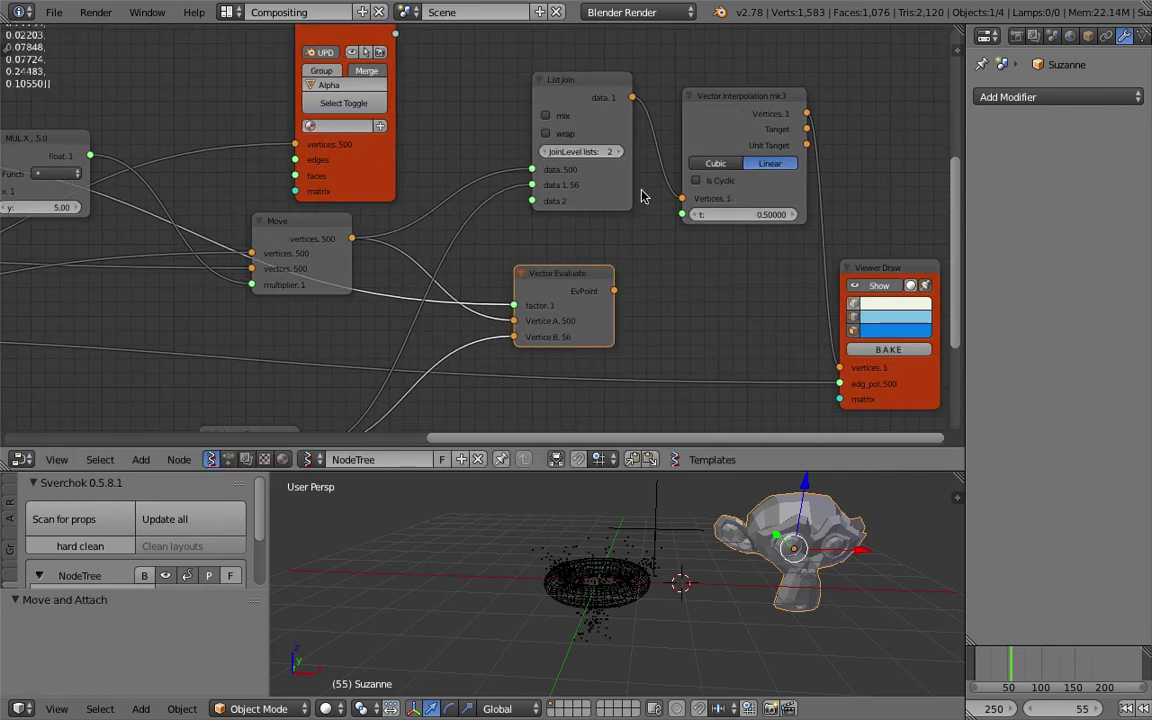
{"action": "left_click", "coordinate": [566, 120]}
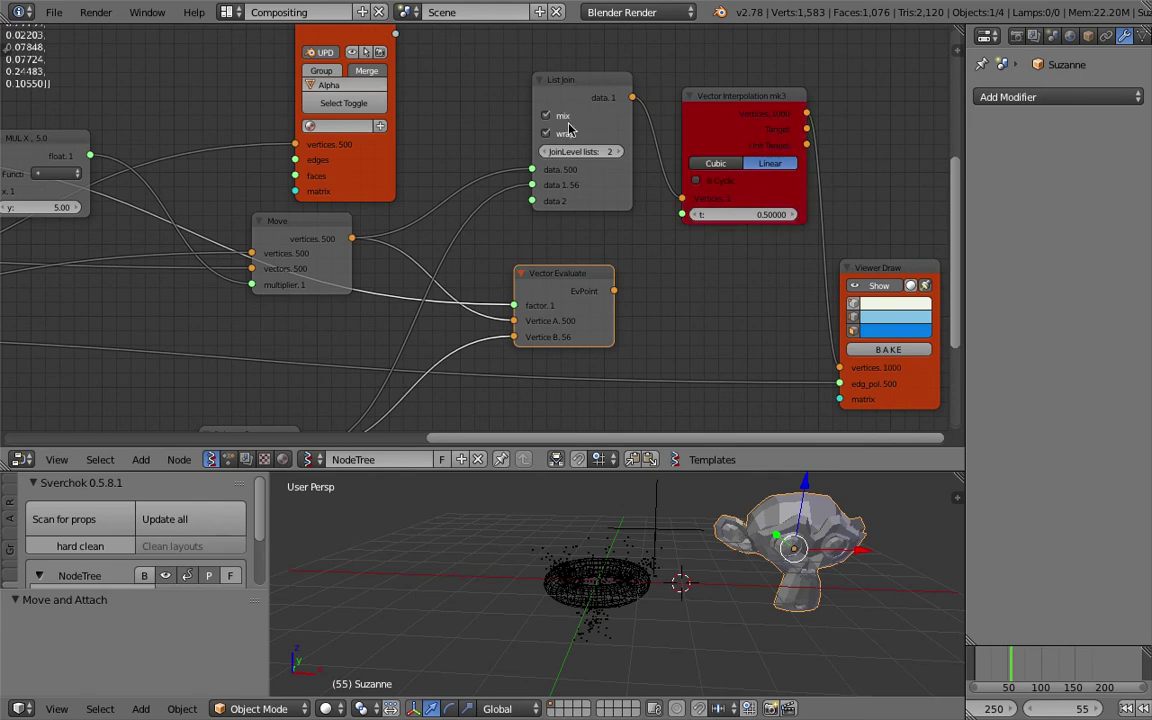
{"action": "left_click", "coordinate": [559, 118]}
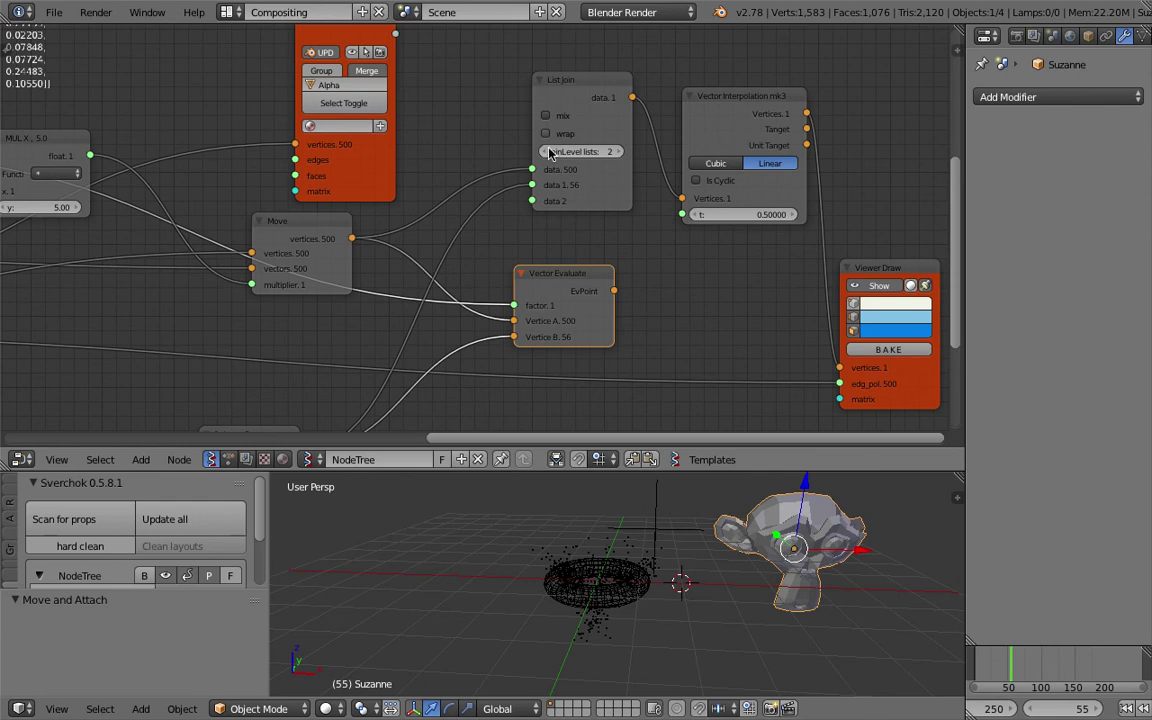
{"action": "left_click", "coordinate": [548, 152]}
{"action": "left_click", "coordinate": [546, 134]}
Step: Set the Sphere node's U and V divisions to 12
{"action": "middle_click_drag", "start_coordinate": [450, 237], "coordinate": [449, 282]}
{"action": "middle_click_drag", "start_coordinate": [137, 383], "coordinate": [194, 370]}
{"action": "left_click_drag", "start_coordinate": [187, 372], "coordinate": [183, 361]}
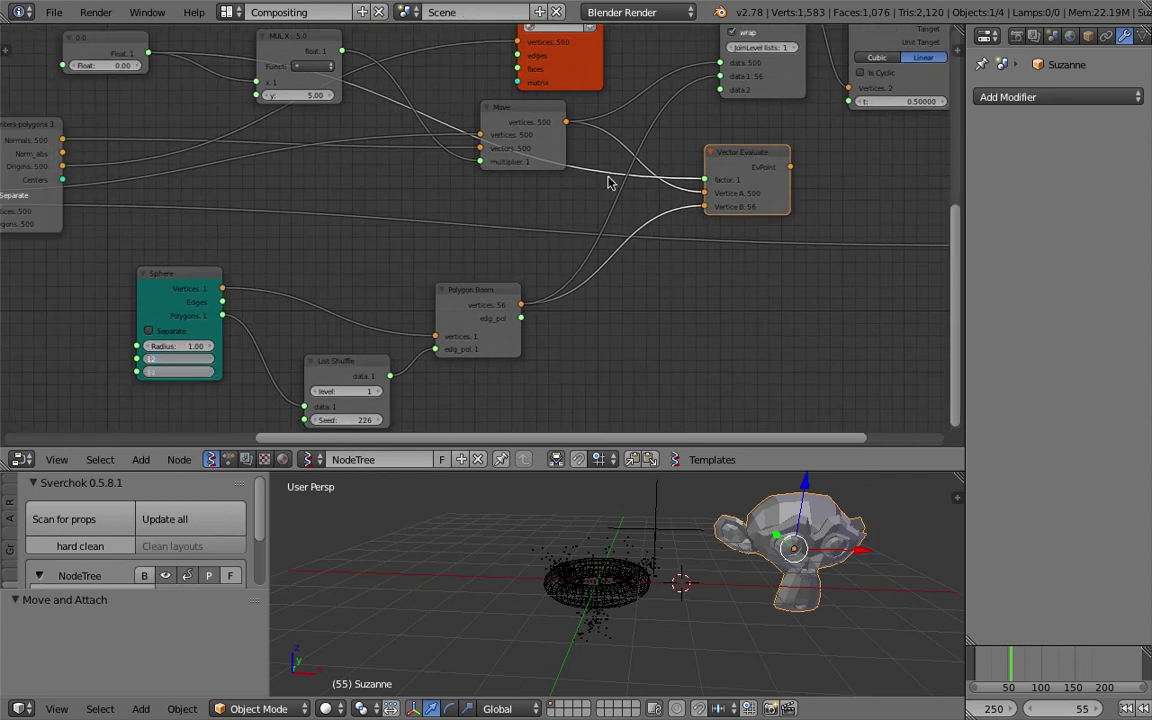
{"action": "key", "text": "Return"}
{"action": "middle_click_drag", "start_coordinate": [586, 201], "coordinate": [423, 313]}
{"action": "scroll", "coordinate": [480, 272], "scroll_direction": "up", "scroll_amount": 2}
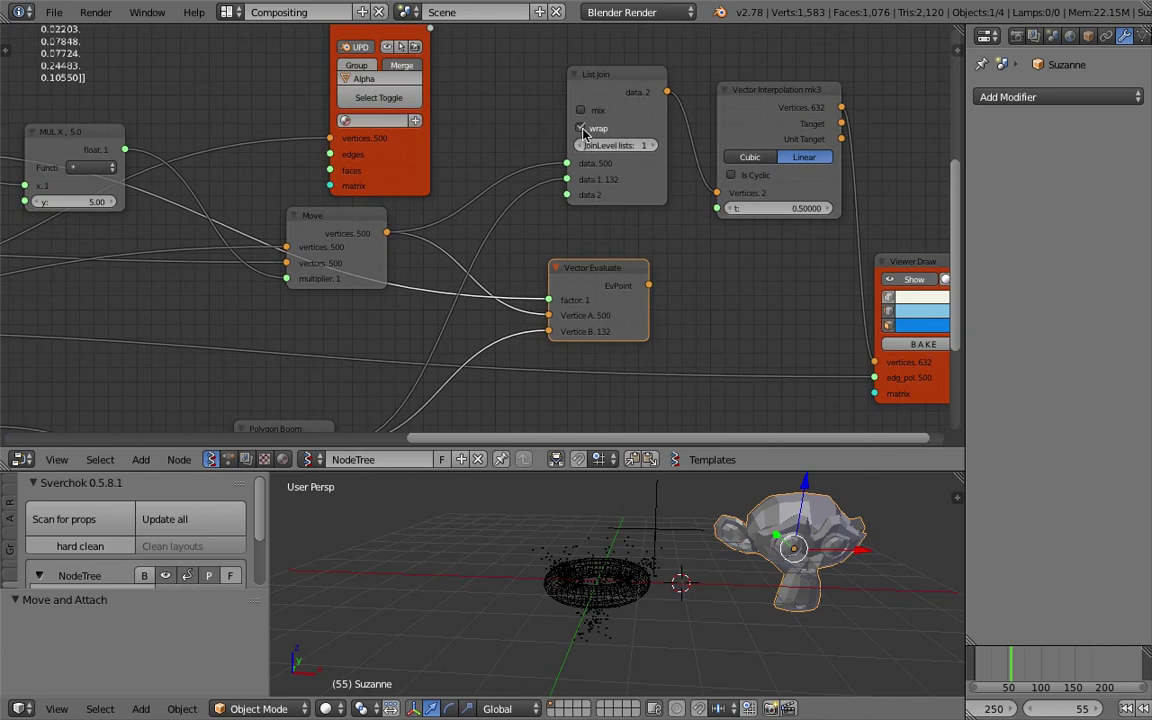
Step: Switch List Join from wrap to mix, and move Viewer Draw up while toggling its display
{"action": "left_click", "coordinate": [584, 127]}
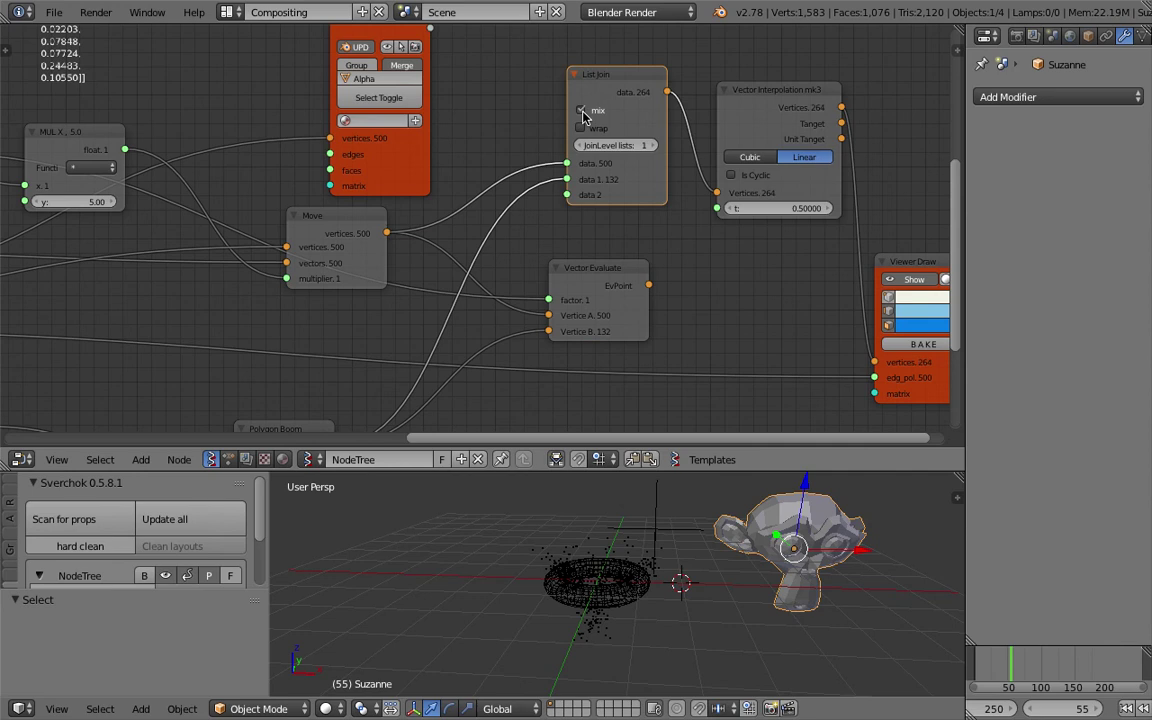
{"action": "middle_click_drag", "start_coordinate": [724, 198], "coordinate": [641, 199]}
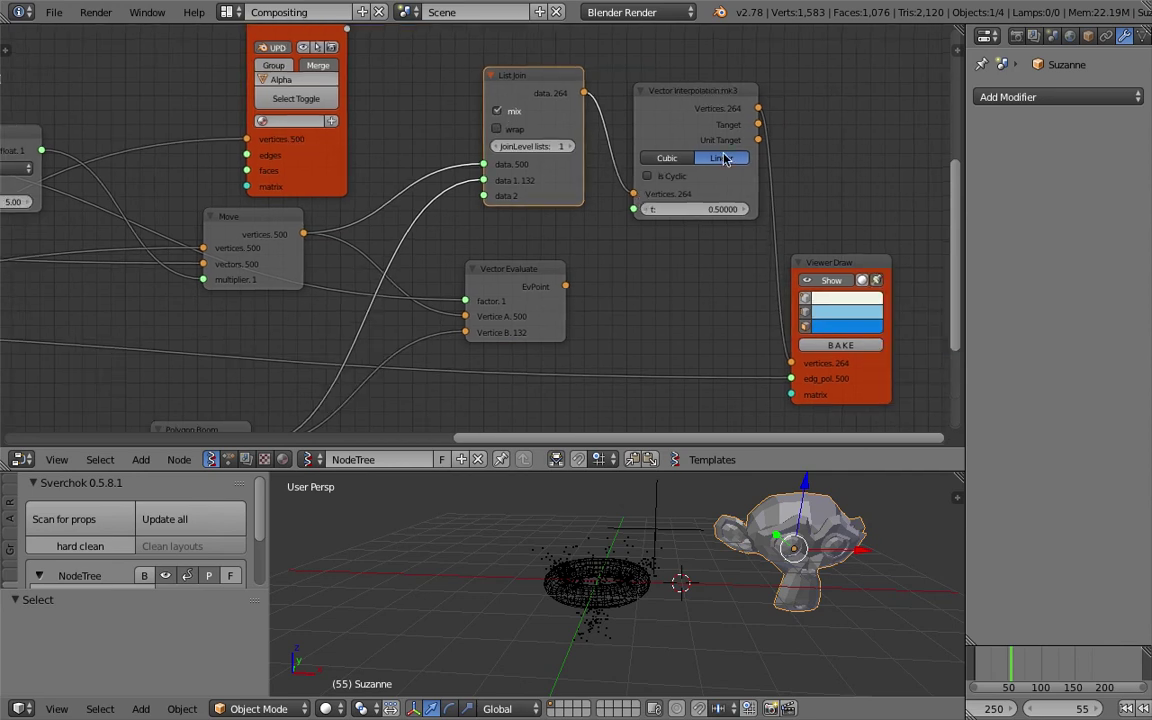
{"action": "left_click_drag", "start_coordinate": [845, 263], "coordinate": [892, 214]}
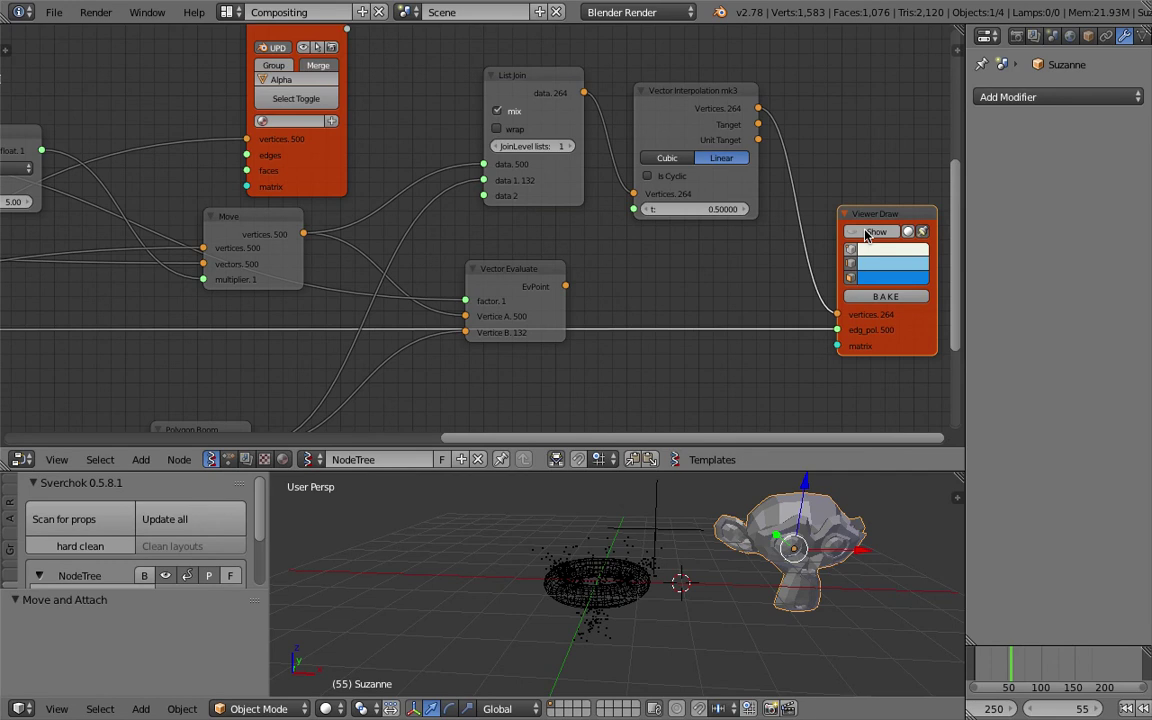
{"action": "left_click", "coordinate": [867, 232]}
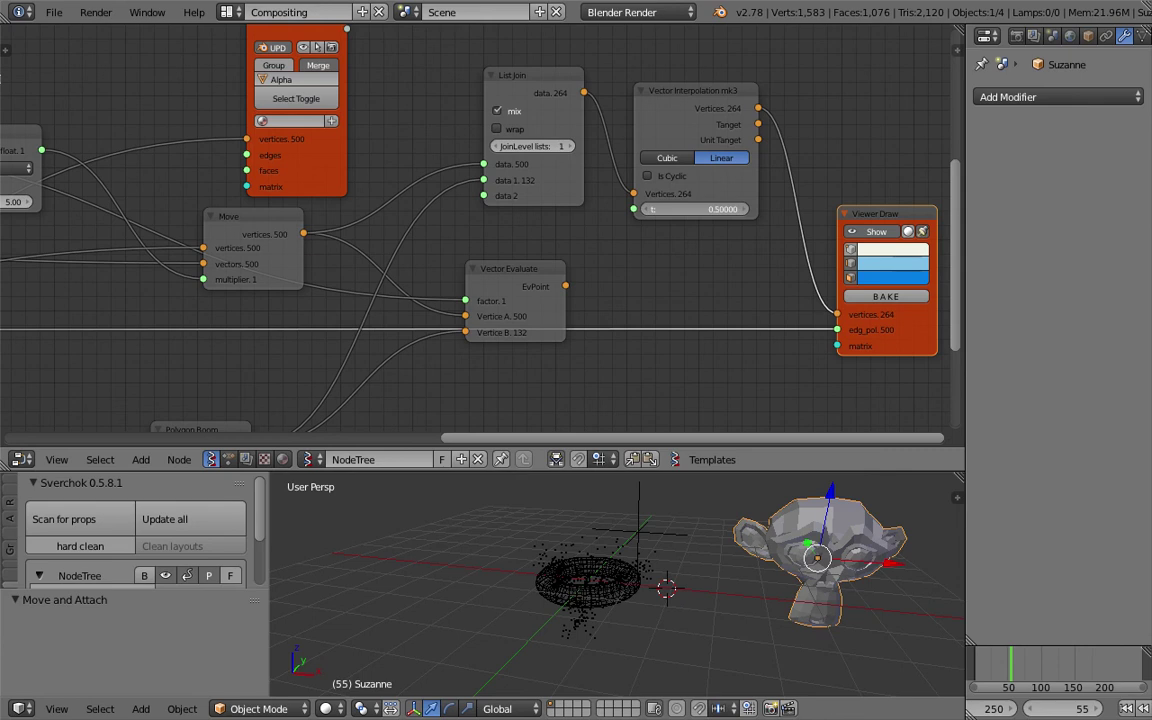
Step: Set Vector Interpolation mk3's t to 0.56 and List Join to JoinLevel 2 with wrap enabled instead of mix
{"action": "left_click_drag", "start_coordinate": [722, 211], "coordinate": [732, 211]}
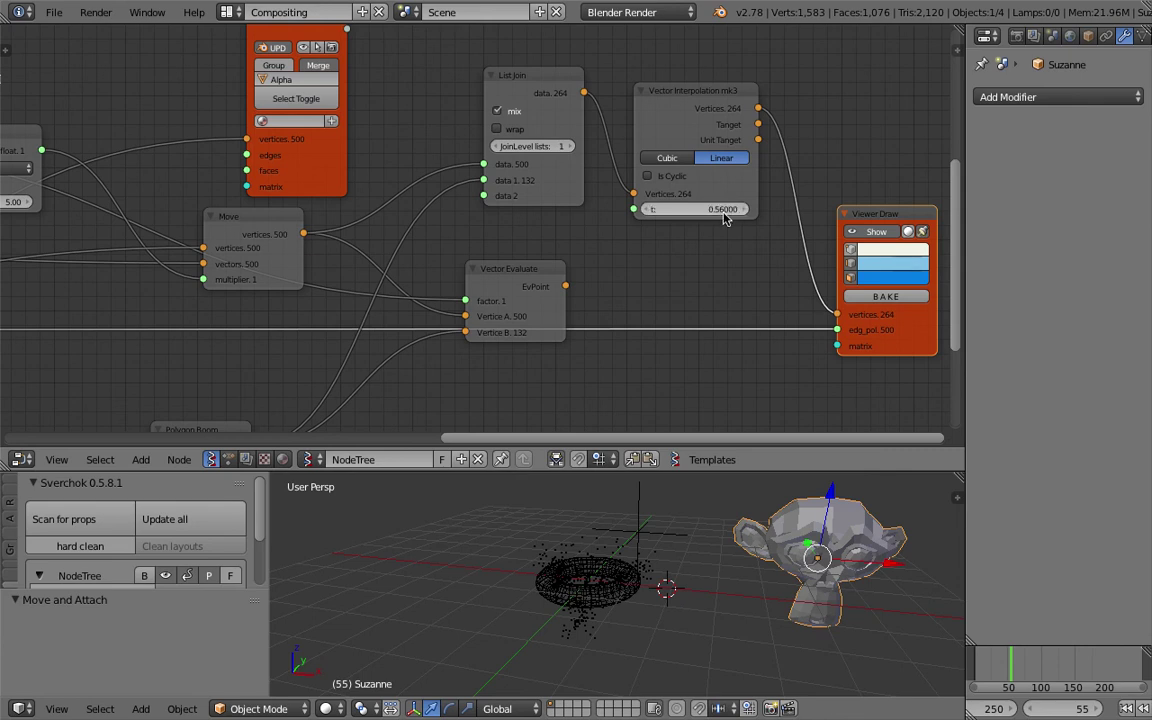
{"action": "left_click", "coordinate": [571, 146]}
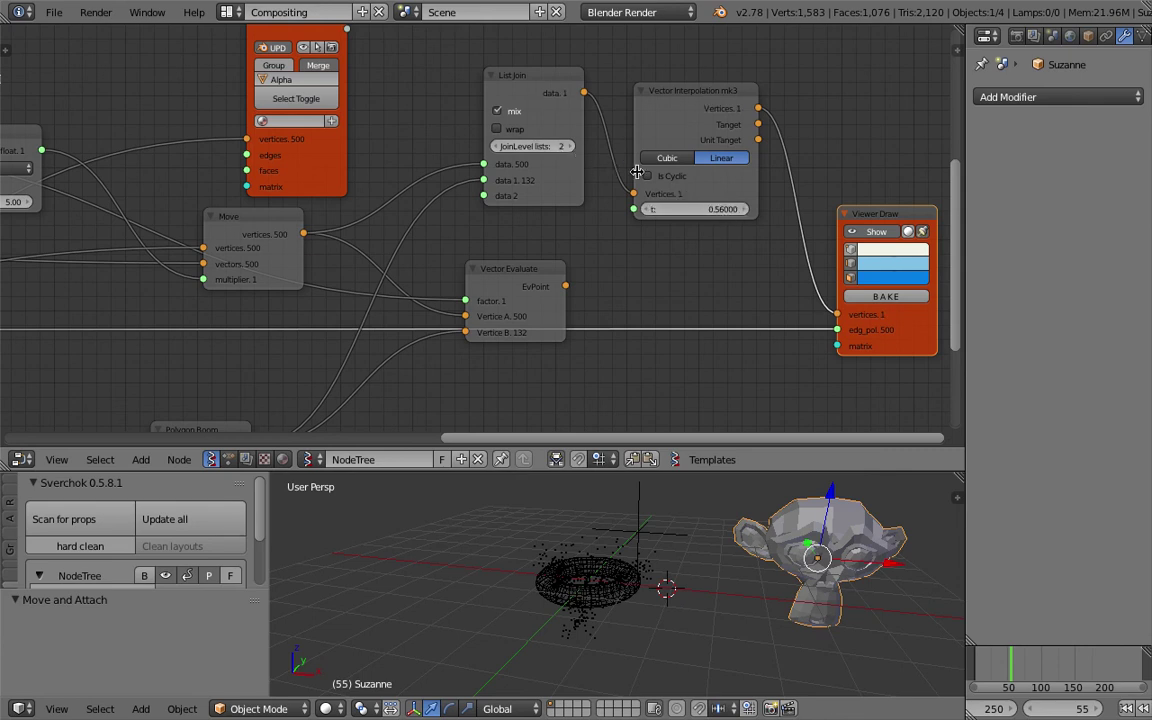
{"action": "left_click", "coordinate": [497, 129]}
{"action": "middle_click_drag", "start_coordinate": [806, 533], "coordinate": [738, 568]}
{"action": "scroll", "coordinate": [738, 568], "scroll_direction": "down", "scroll_amount": 5}
{"action": "key", "text": "z"}
{"action": "scroll", "coordinate": [738, 568], "scroll_direction": "up", "scroll_amount": 3}
{"action": "key", "text": "z"}
Step: Turn on vertex display in Viewer Draw and set Vector Interpolation mk3's t to 0.00
{"action": "left_click", "coordinate": [862, 238]}
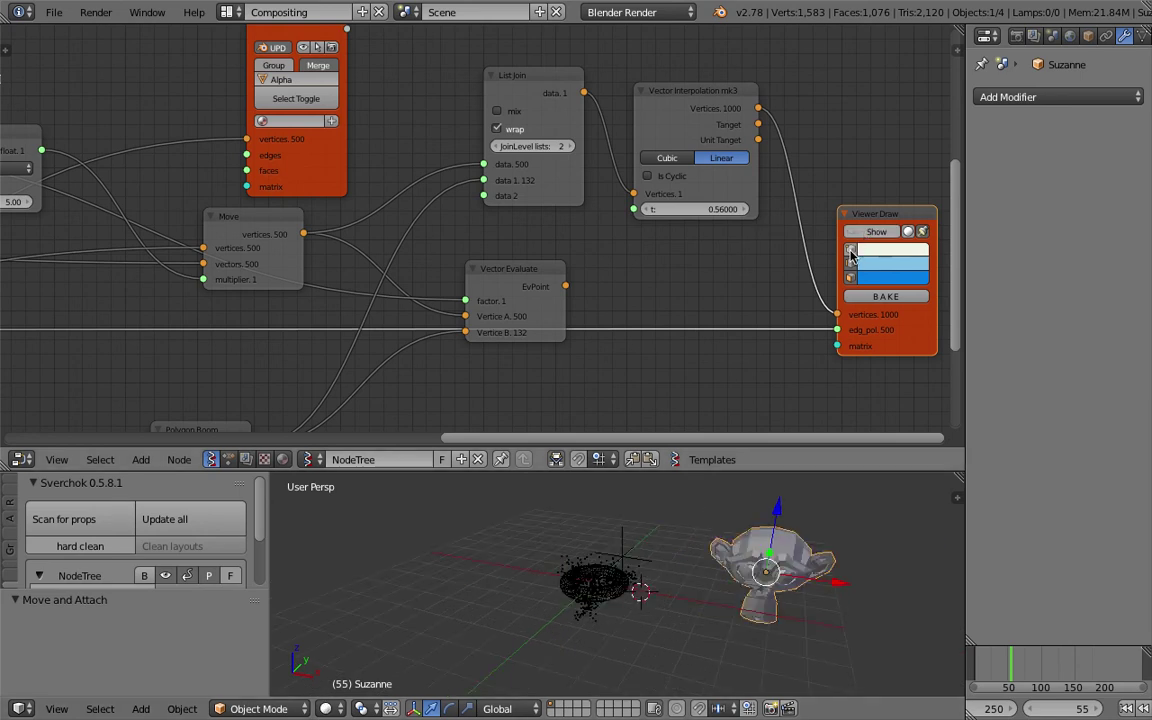
{"action": "key", "text": "ctrl+z"}
{"action": "scroll", "coordinate": [704, 599], "scroll_direction": "up", "scroll_amount": 4}
{"action": "middle_click_drag", "start_coordinate": [704, 599], "coordinate": [710, 575]}
{"action": "left_click_drag", "start_coordinate": [699, 209], "coordinate": [704, 242]}
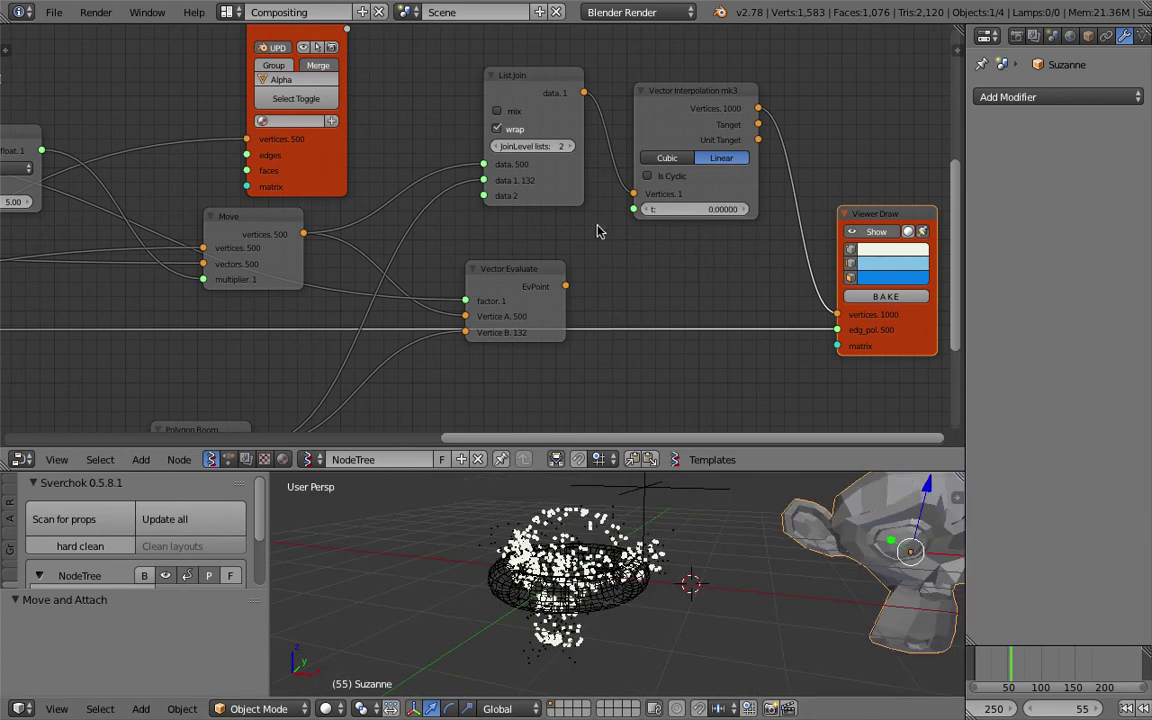
Step: Set List Join back to JoinLevel 1, raise the interpolation t to 0.15, and inspect the points in the 3D view
{"action": "left_click", "coordinate": [497, 145]}
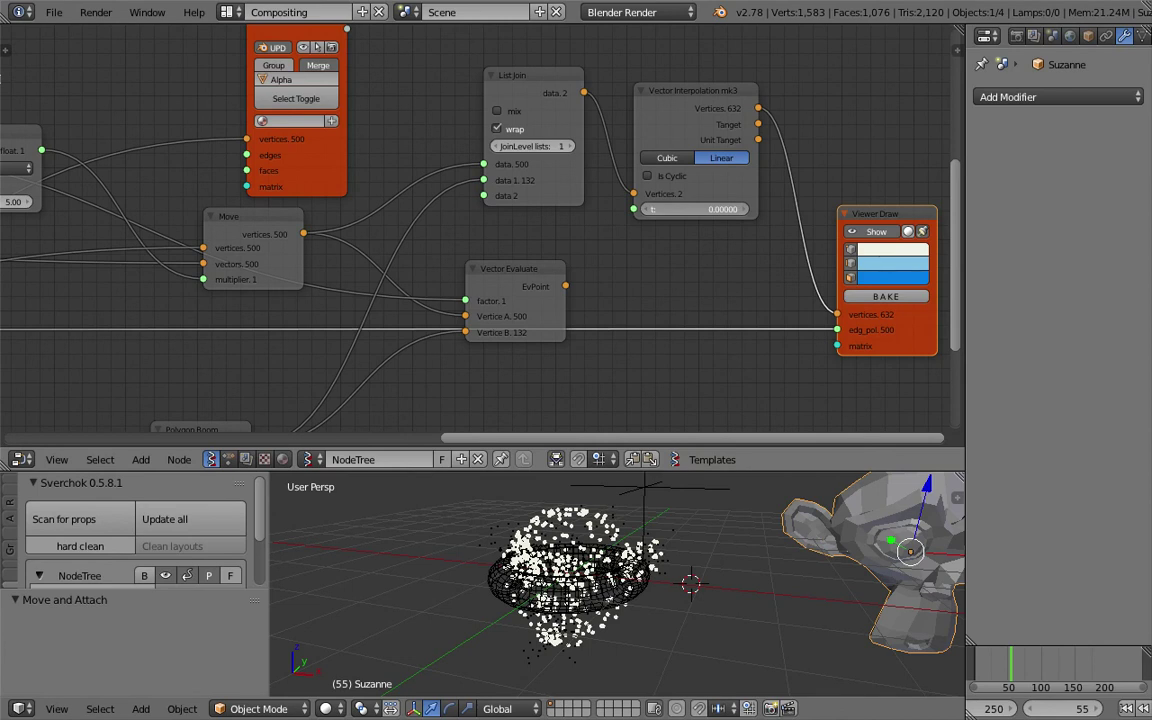
{"action": "mouse_move", "coordinate": [690, 209]}
{"action": "left_mouse_down"}
{"action": "mouse_move", "coordinate": [792, 209]}
{"action": "mouse_move", "coordinate": [712, 209]}
{"action": "left_mouse_up"}
{"action": "scroll", "coordinate": [630, 598], "scroll_direction": "up", "scroll_amount": 4}
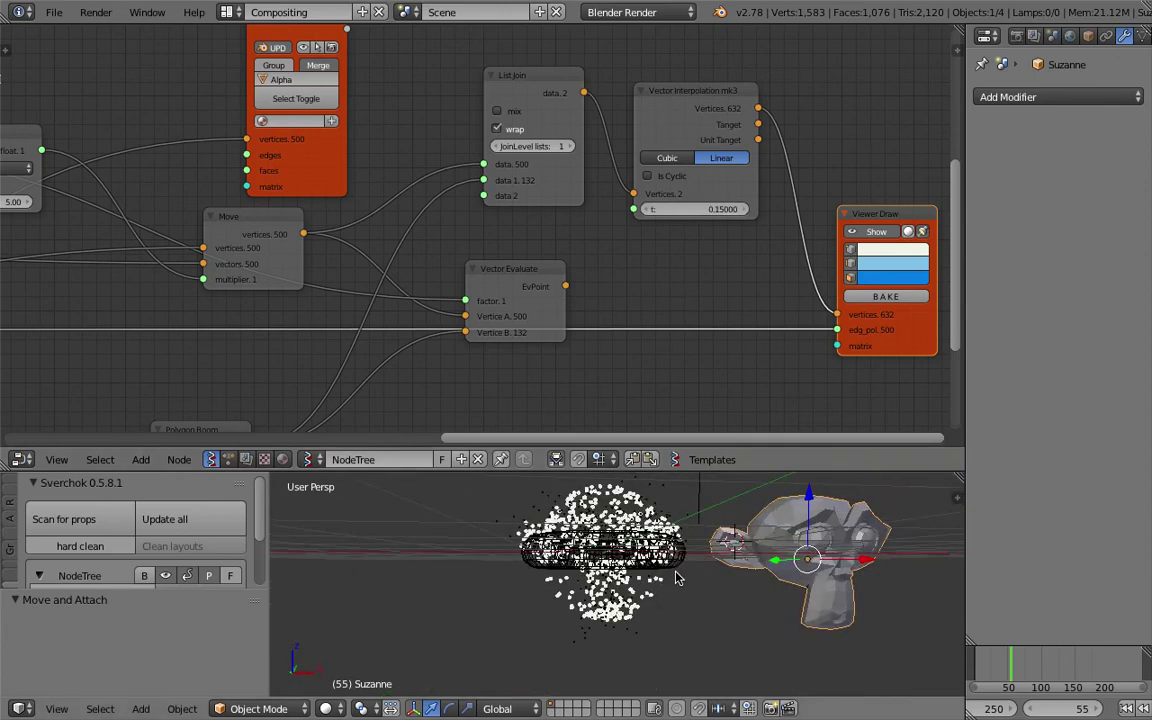
{"action": "middle_click_drag", "start_coordinate": [630, 598], "coordinate": [610, 635]}
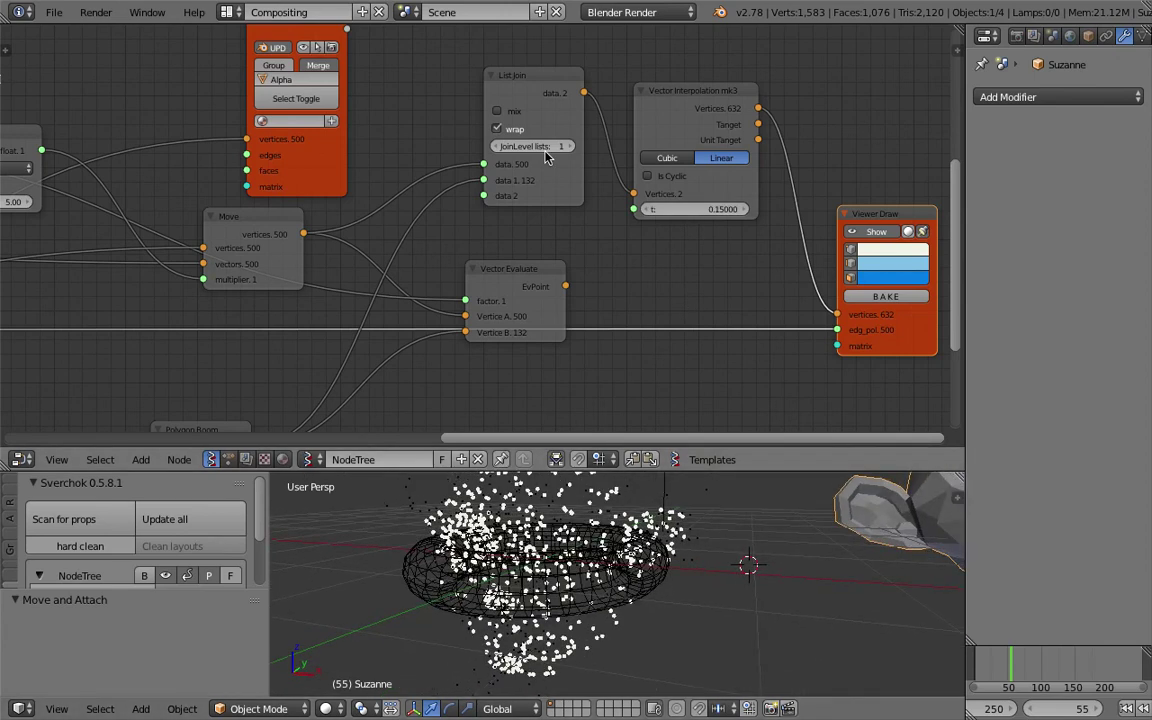
Step: Try mix together with wrap in List Join, testing Vector Interpolation mk3's t at 0 and 0.55 before returning it to 0
{"action": "left_click", "coordinate": [511, 112]}
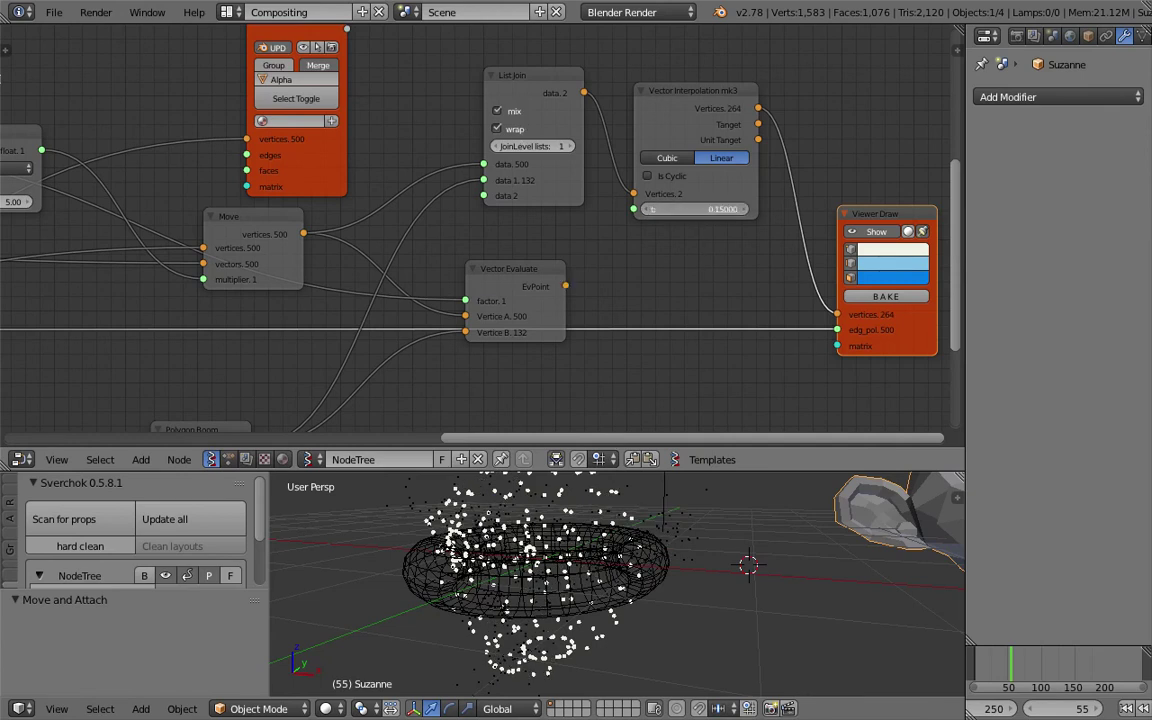
{"action": "mouse_move", "coordinate": [695, 209]}
{"action": "left_mouse_down"}
{"action": "mouse_move", "coordinate": [743, 209]}
{"action": "mouse_move", "coordinate": [679, 209]}
{"action": "left_mouse_up"}
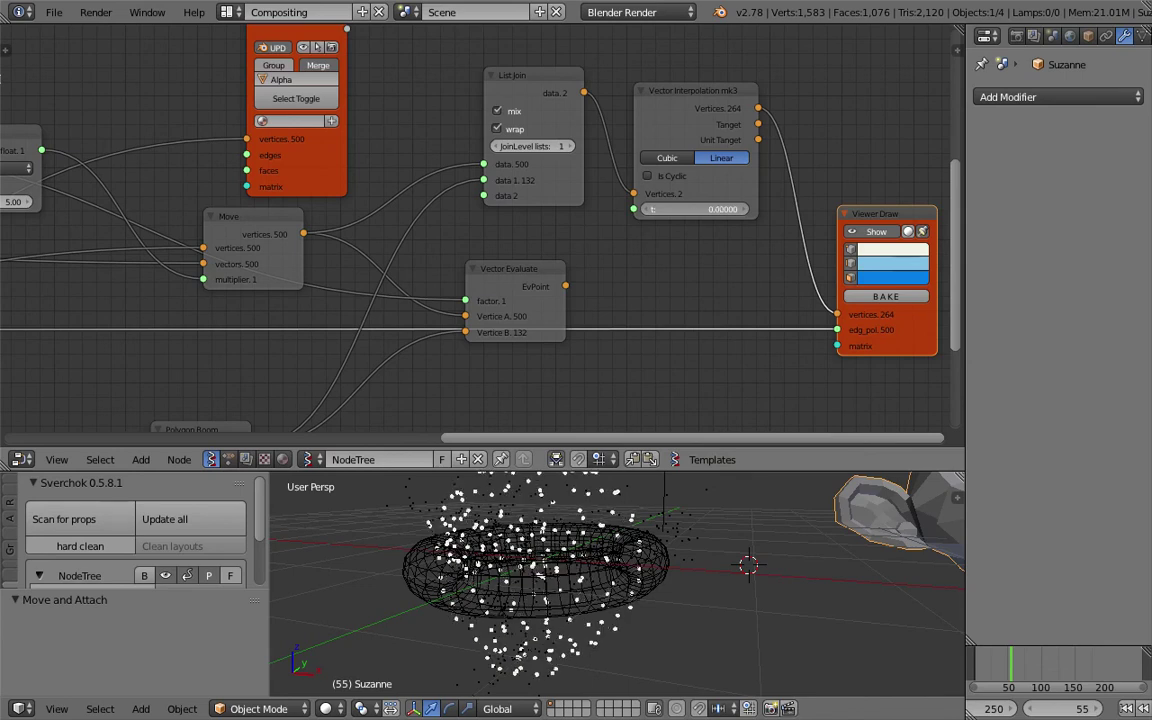
{"action": "middle_click_drag", "start_coordinate": [604, 620], "coordinate": [681, 591]}
{"action": "scroll", "coordinate": [681, 591], "scroll_direction": "down", "scroll_amount": 3}
{"action": "mouse_move", "coordinate": [706, 210]}
{"action": "left_mouse_down"}
{"action": "mouse_move", "coordinate": [745, 210]}
{"action": "mouse_move", "coordinate": [698, 210]}
{"action": "left_mouse_up"}
{"action": "left_click", "coordinate": [698, 210]}
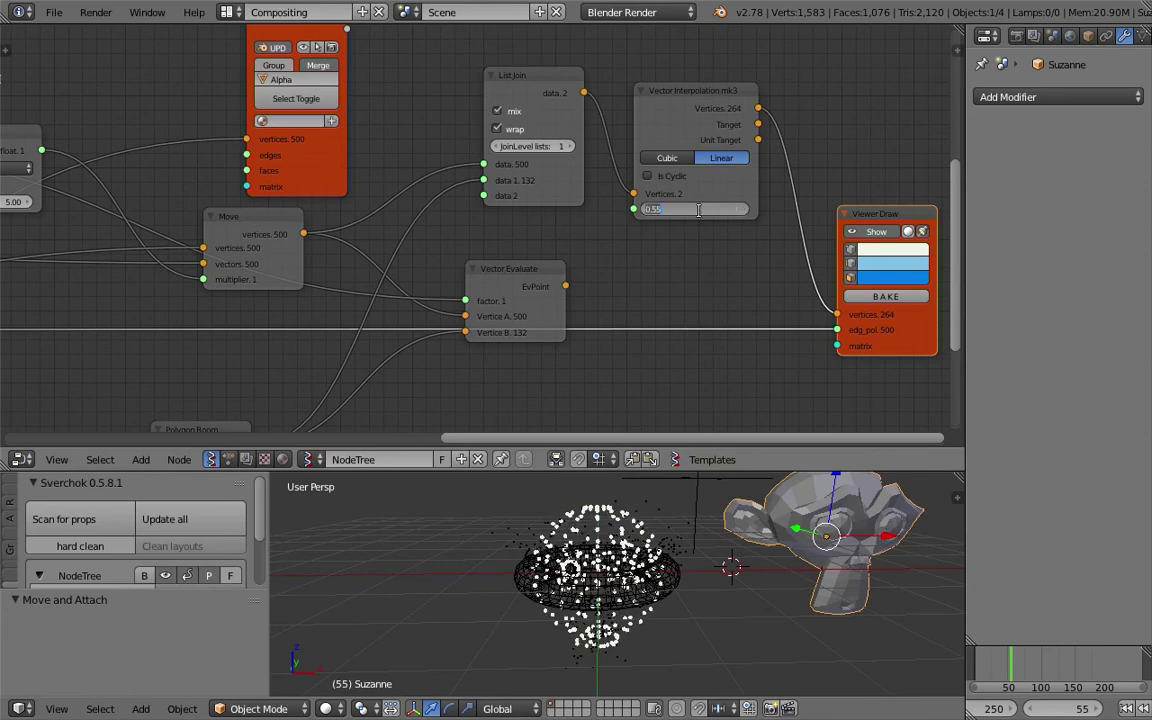
{"action": "type", "text": "0"}
{"action": "key", "text": "Return"}
Step: Move the Torus about 2.46 units in the negative X direction, clear of the white points
{"action": "middle_click_drag", "start_coordinate": [666, 568], "coordinate": [603, 520]}
{"action": "right_click", "coordinate": [670, 573]}
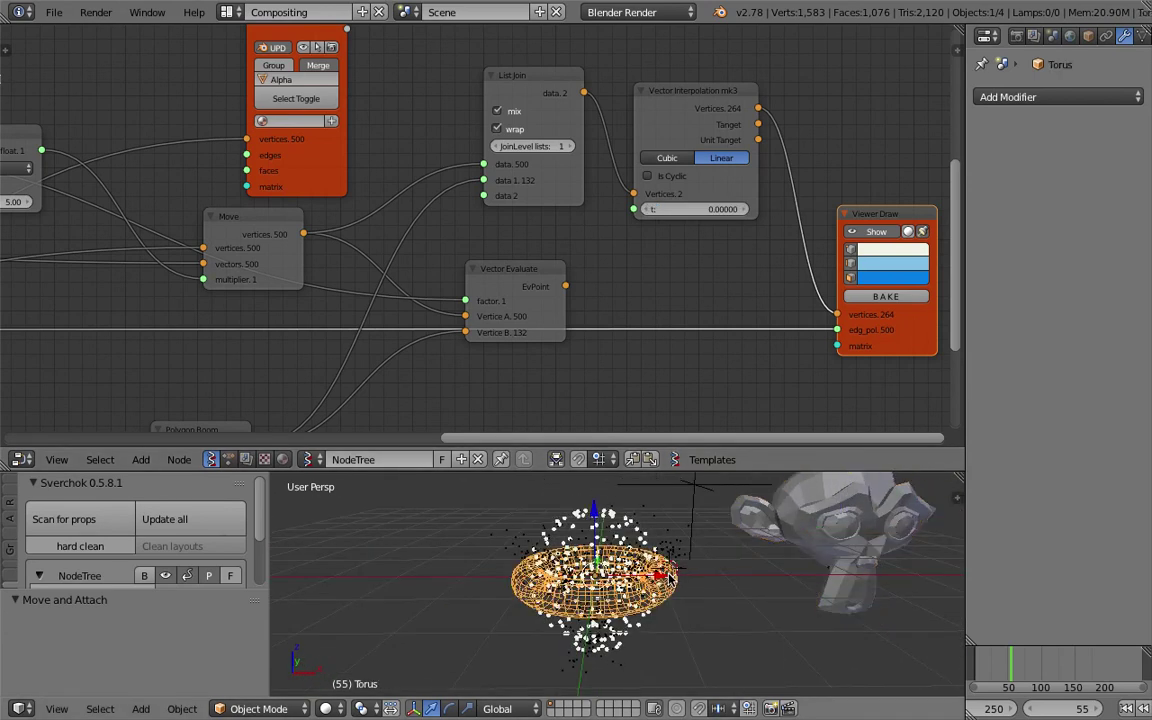
{"action": "key", "text": "g"}
{"action": "left_click", "coordinate": [507, 561]}
{"action": "middle_click_drag", "start_coordinate": [632, 606], "coordinate": [565, 615]}
{"action": "scroll", "coordinate": [555, 582], "scroll_direction": "up", "scroll_amount": 2}
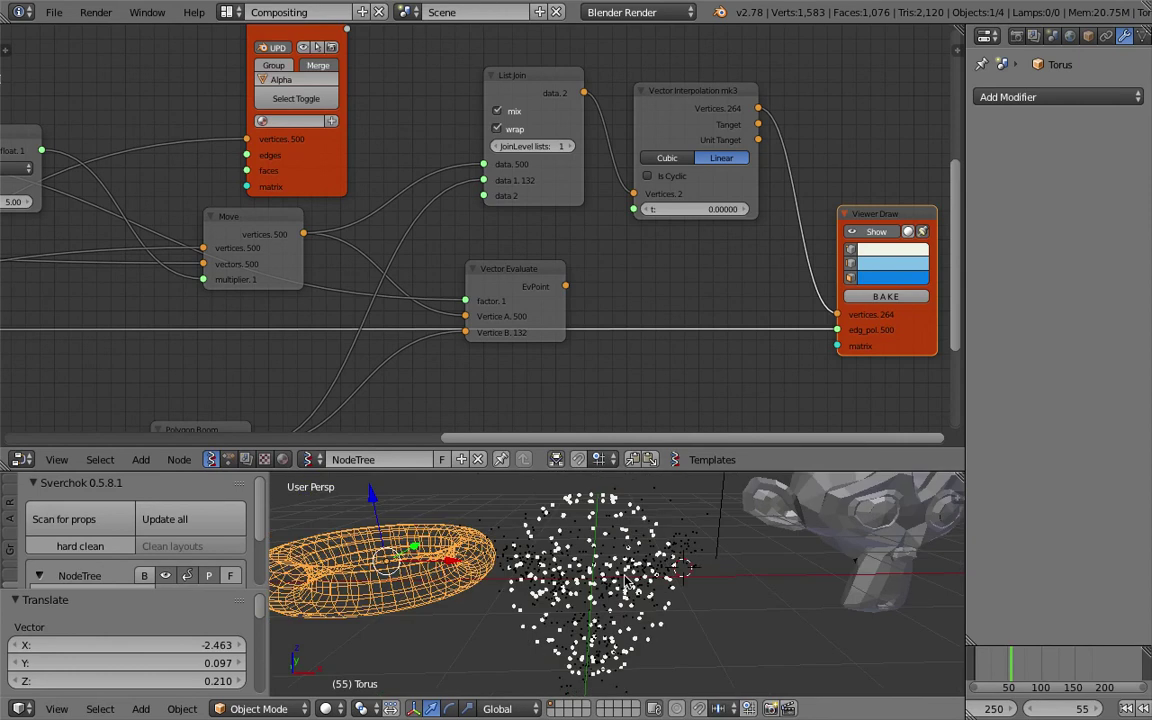
Step: Test Vector Interpolation mk3's t at 1, turn off mix in List Join, and set t back to 0
{"action": "left_click", "coordinate": [683, 208]}
{"action": "type", "text": "1"}
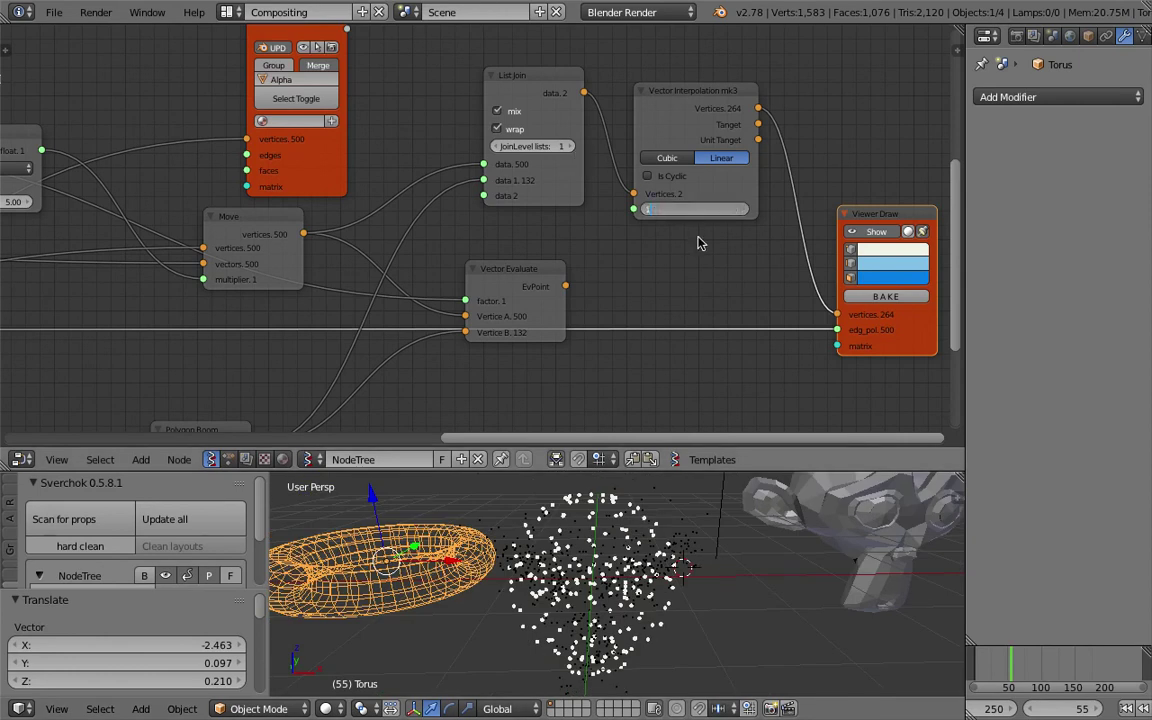
{"action": "key", "text": "Return"}
{"action": "middle_click_drag", "start_coordinate": [692, 567], "coordinate": [675, 532]}
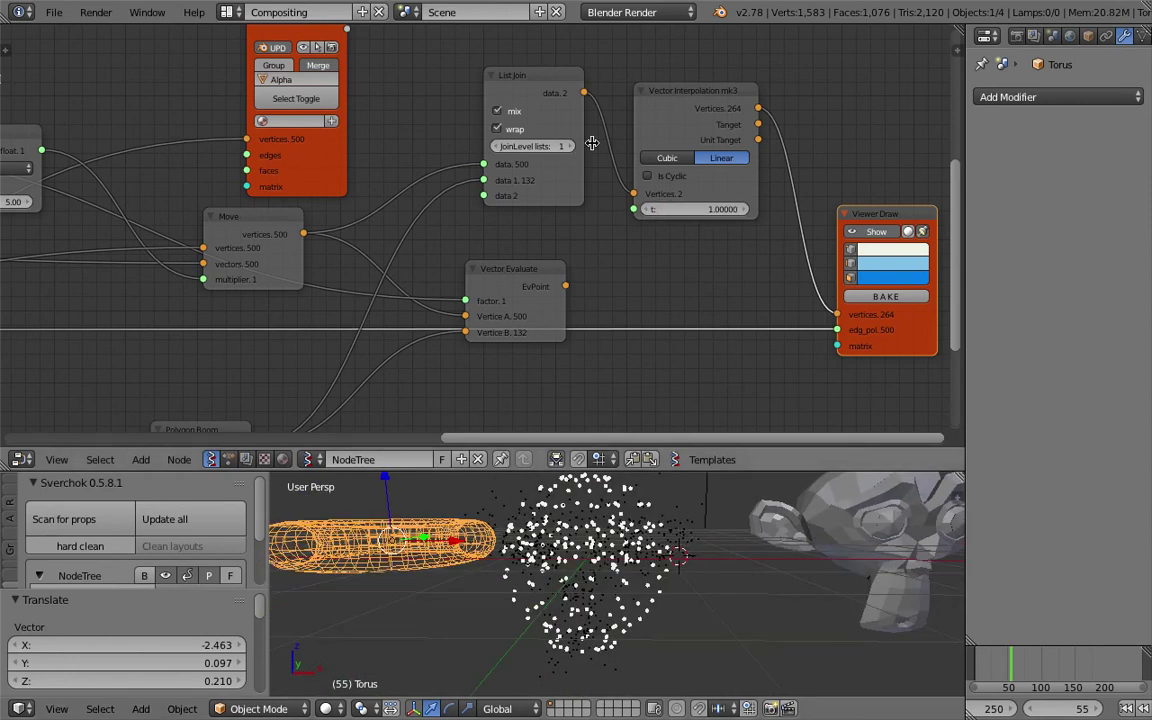
{"action": "left_click", "coordinate": [513, 116]}
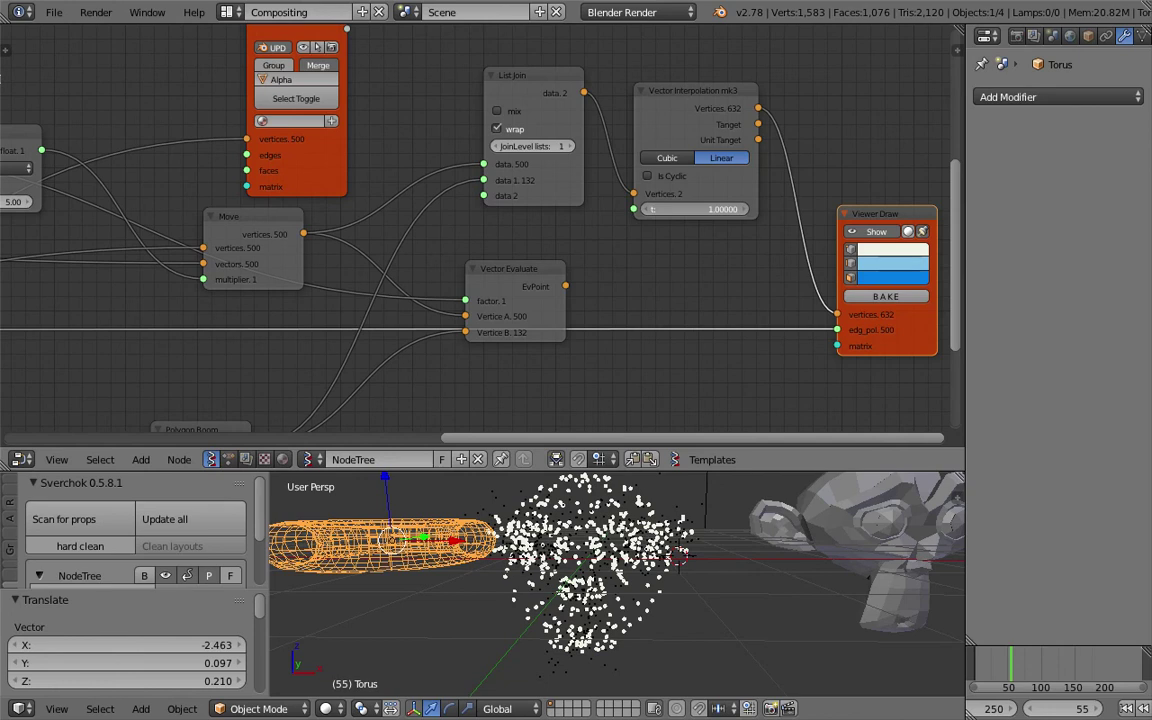
{"action": "left_click_drag", "start_coordinate": [716, 210], "coordinate": [673, 210]}
Step: Shift the List Join and Vector Evaluate nodes up and away from Vector Interpolation mk3
{"action": "middle_click_drag", "start_coordinate": [573, 152], "coordinate": [518, 275]}
{"action": "left_click_drag", "start_coordinate": [488, 192], "coordinate": [445, 143]}
{"action": "middle_click_drag", "start_coordinate": [425, 170], "coordinate": [407, 124]}
{"action": "left_click_drag", "start_coordinate": [474, 347], "coordinate": [444, 304]}
{"action": "scroll", "coordinate": [446, 300], "scroll_direction": "down", "scroll_amount": 1}
{"action": "middle_click_drag", "start_coordinate": [547, 91], "coordinate": [543, 136]}
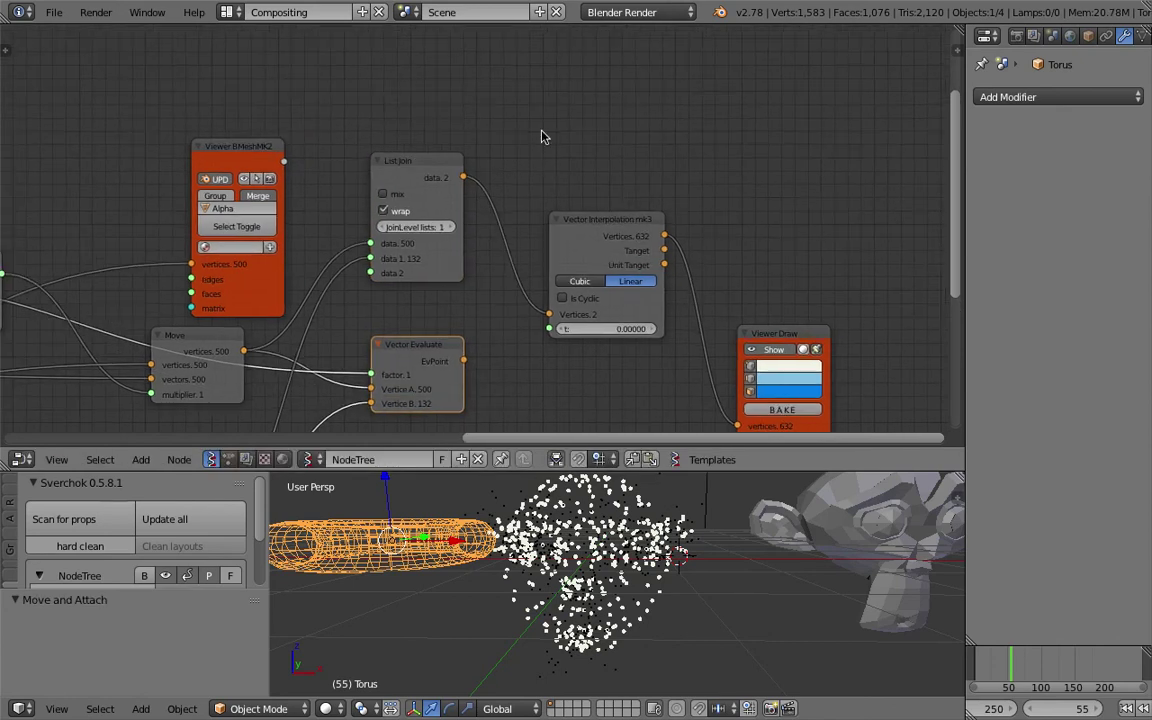
Step: Add a List Flip node above Vector Interpolation mk3
{"action": "key", "text": "shift+a"}
{"action": "left_click", "coordinate": [541, 131]}
{"action": "type", "text": "list fl"}
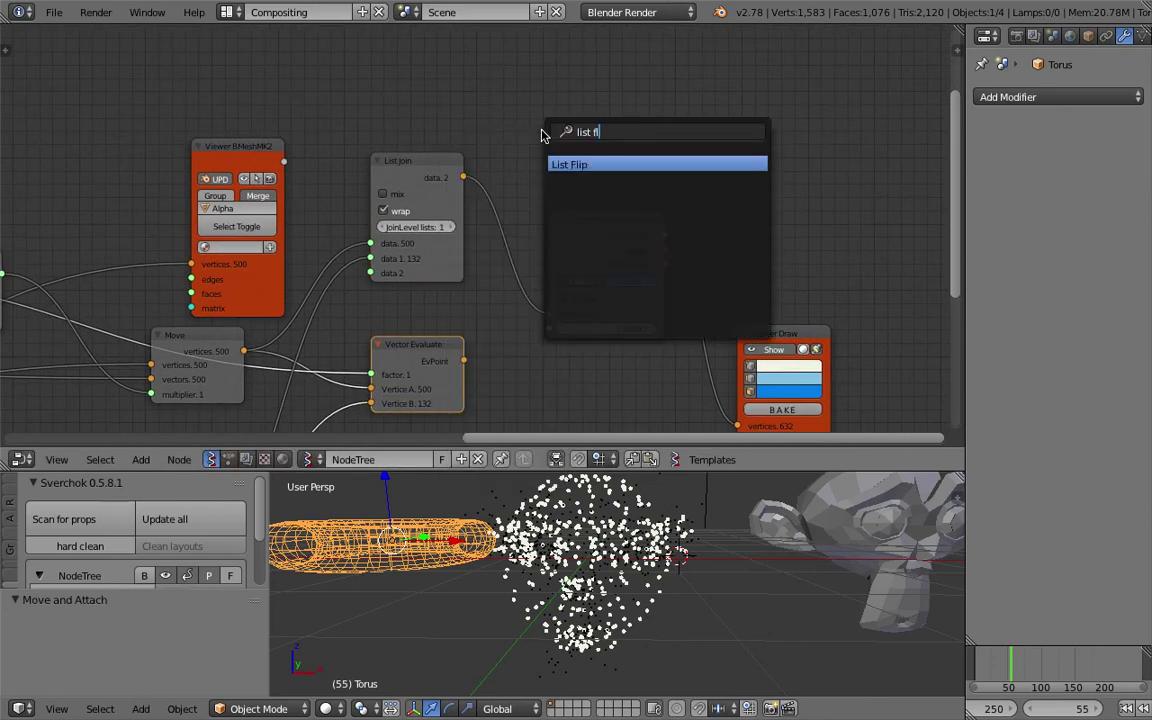
{"action": "key", "text": "Return"}
{"action": "left_click", "coordinate": [525, 115]}
{"action": "key", "text": "shift+a"}
{"action": "left_click", "coordinate": [724, 141]}
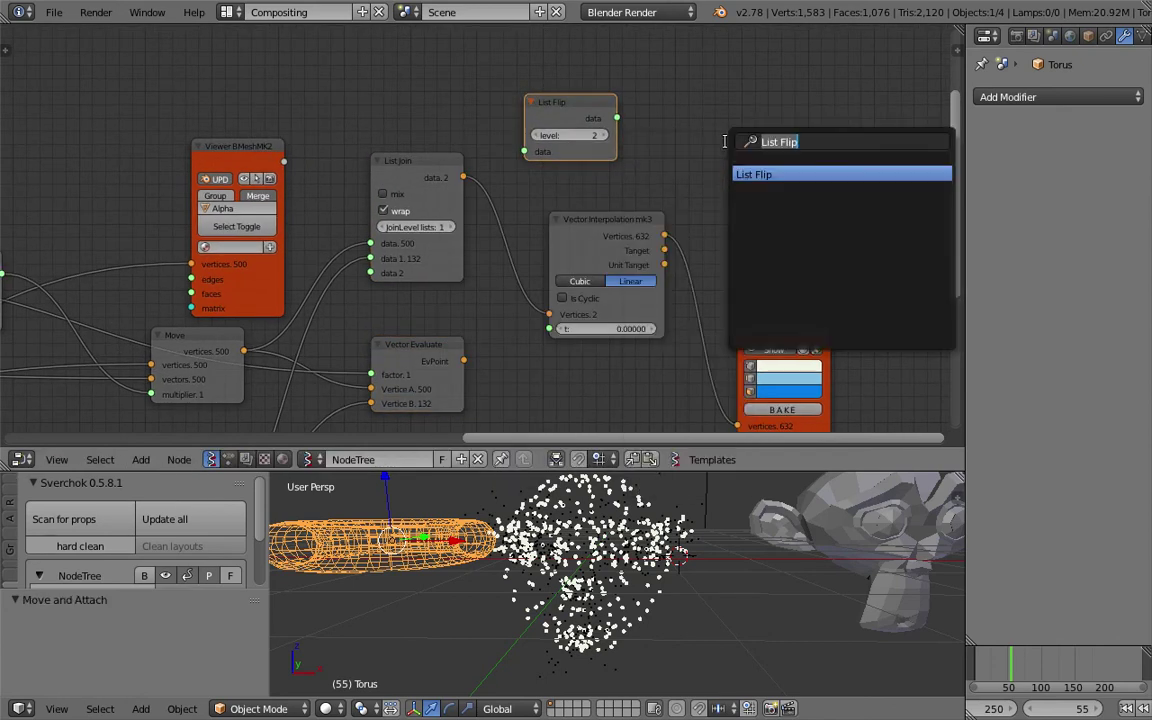
{"action": "type", "text": "list de"}
{"action": "key", "text": "Down"}
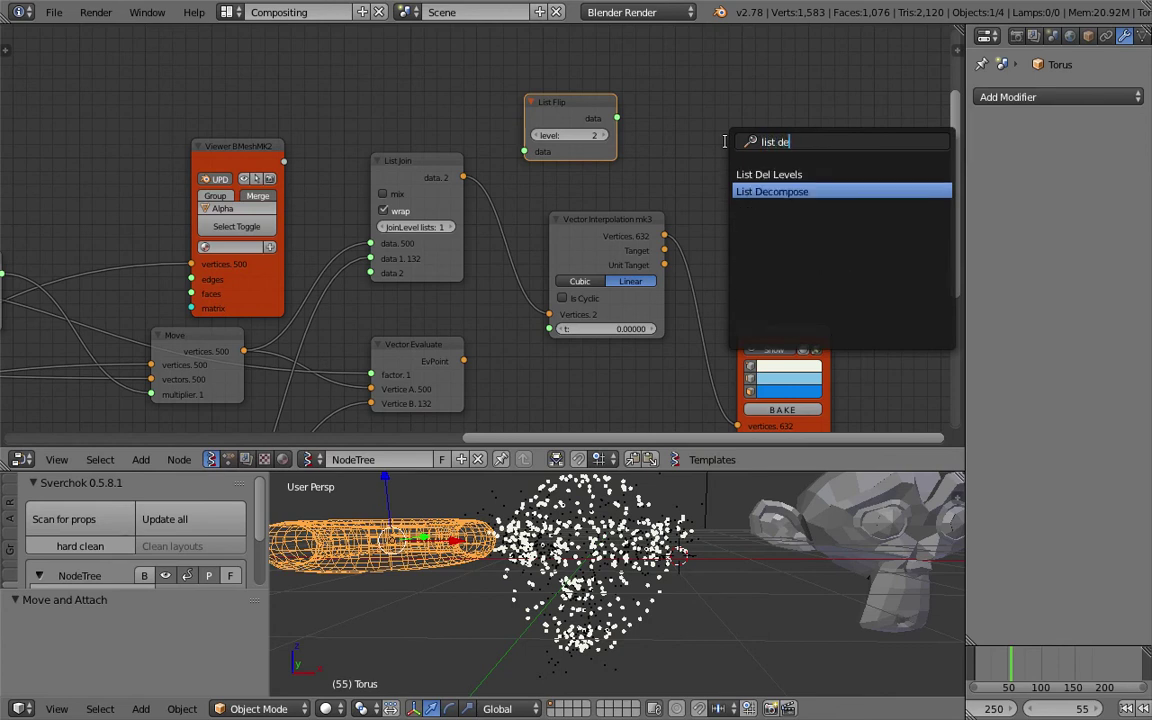
{"action": "left_click", "coordinate": [695, 113]}
Step: Rearrange the List Flip, Vector Interpolation mk3 and List Join nodes so they sit close together
{"action": "left_click_drag", "start_coordinate": [590, 101], "coordinate": [584, 125]}
{"action": "left_click_drag", "start_coordinate": [464, 177], "coordinate": [660, 215]}
{"action": "middle_click_drag", "start_coordinate": [477, 206], "coordinate": [532, 175]}
{"action": "left_click_drag", "start_coordinate": [428, 128], "coordinate": [442, 116]}
{"action": "left_click_drag", "start_coordinate": [615, 188], "coordinate": [628, 173]}
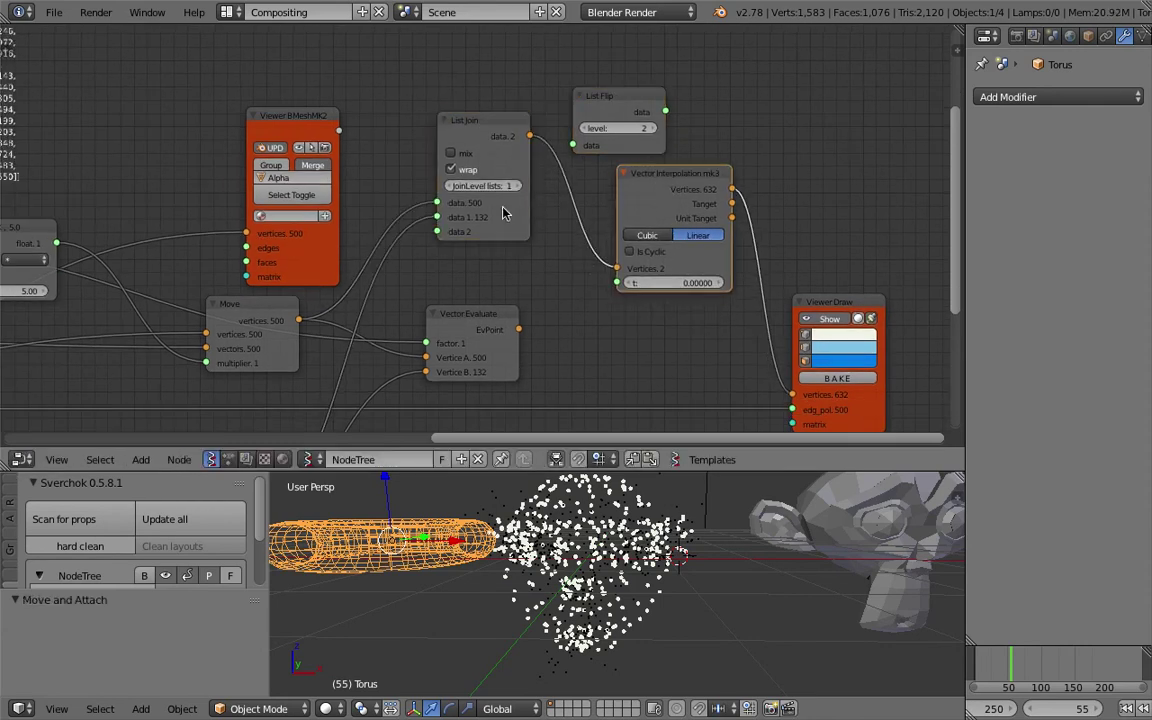
{"action": "left_click_drag", "start_coordinate": [483, 122], "coordinate": [523, 168]}
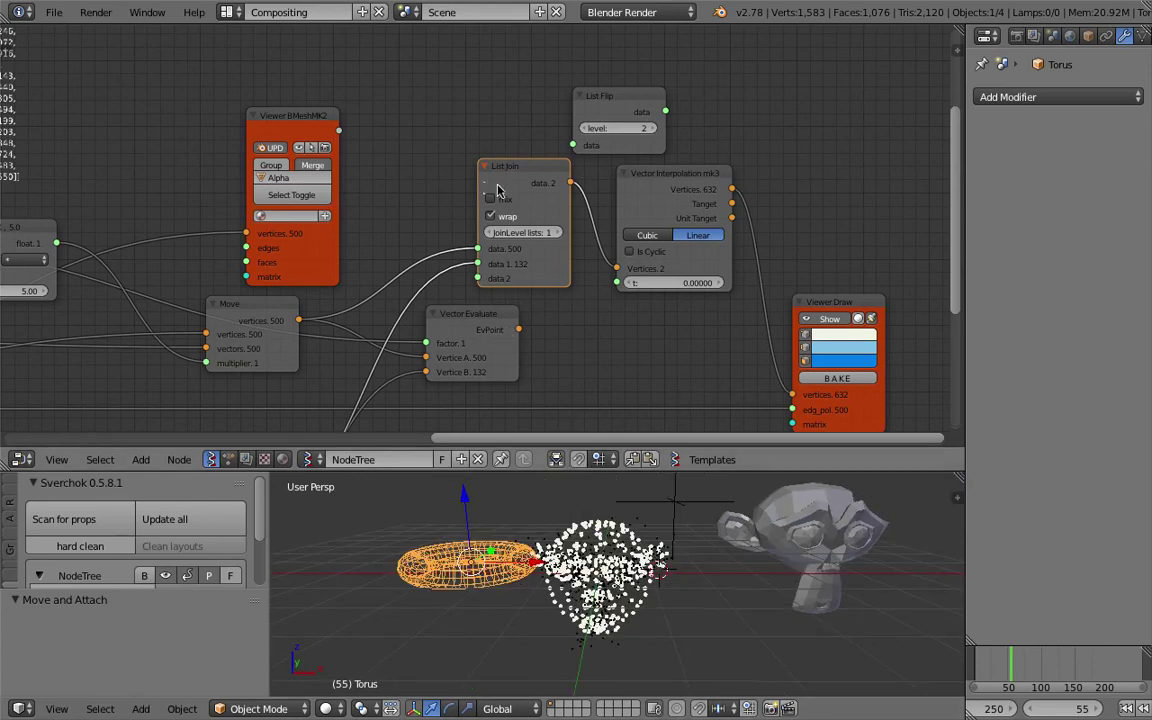
{"action": "left_click_drag", "start_coordinate": [497, 207], "coordinate": [521, 202]}
Step: Select the Suzanne head together with the Torus in the 3D view
{"action": "right_click", "coordinate": [730, 500]}
{"action": "right_click", "coordinate": [455, 558], "text": "shift"}
{"action": "scroll", "coordinate": [455, 558], "scroll_direction": "down", "scroll_amount": 3}
{"action": "middle_click_drag", "start_coordinate": [687, 612], "coordinate": [585, 592]}
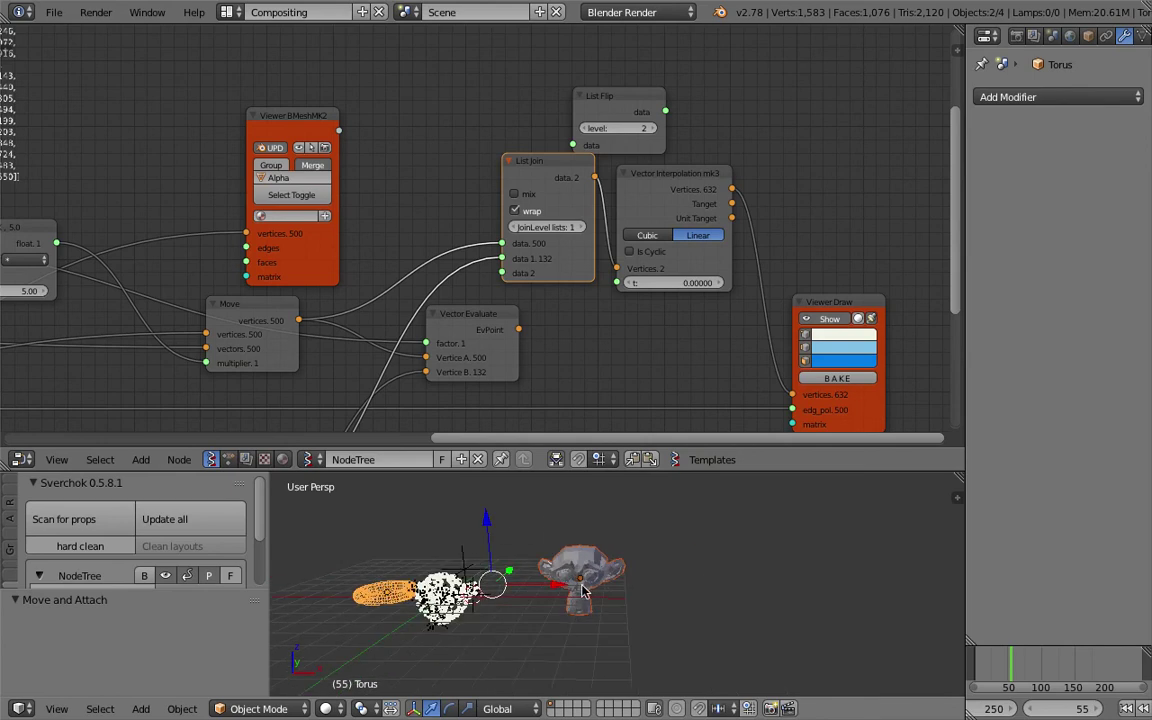
Step: Sketch a freehand morph diagram in the 3D view: circle A, square B and triangle C joined by arrows
{"action": "mouse_move", "coordinate": [705, 495]}
{"action": "left_mouse_down"}
{"action": "mouse_move", "coordinate": [680, 535]}
{"action": "mouse_move", "coordinate": [705, 500]}
{"action": "mouse_move", "coordinate": [711, 538]}
{"action": "left_mouse_up"}
{"action": "left_click_drag", "start_coordinate": [695, 528], "coordinate": [709, 528]}
{"action": "mouse_move", "coordinate": [782, 493]}
{"action": "left_mouse_down"}
{"action": "mouse_move", "coordinate": [803, 525]}
{"action": "mouse_move", "coordinate": [800, 496]}
{"action": "mouse_move", "coordinate": [792, 527]}
{"action": "left_mouse_up"}
{"action": "mouse_move", "coordinate": [866, 513]}
{"action": "left_mouse_down"}
{"action": "mouse_move", "coordinate": [891, 521]}
{"action": "mouse_move", "coordinate": [872, 543]}
{"action": "left_mouse_up"}
{"action": "mouse_move", "coordinate": [762, 482]}
{"action": "left_mouse_down"}
{"action": "mouse_move", "coordinate": [823, 535]}
{"action": "mouse_move", "coordinate": [818, 476]}
{"action": "mouse_move", "coordinate": [762, 481]}
{"action": "left_mouse_up"}
{"action": "mouse_move", "coordinate": [853, 500]}
{"action": "left_mouse_down"}
{"action": "mouse_move", "coordinate": [843, 570]}
{"action": "mouse_move", "coordinate": [916, 560]}
{"action": "mouse_move", "coordinate": [852, 493]}
{"action": "left_mouse_up"}
{"action": "left_click_drag", "start_coordinate": [747, 504], "coordinate": [748, 515]}
{"action": "mouse_move", "coordinate": [764, 571]}
{"action": "middle_mouse_down"}
{"action": "mouse_move", "coordinate": [699, 607]}
{"action": "mouse_move", "coordinate": [828, 542]}
{"action": "mouse_move", "coordinate": [720, 582]}
{"action": "mouse_move", "coordinate": [740, 500]}
{"action": "middle_mouse_up"}
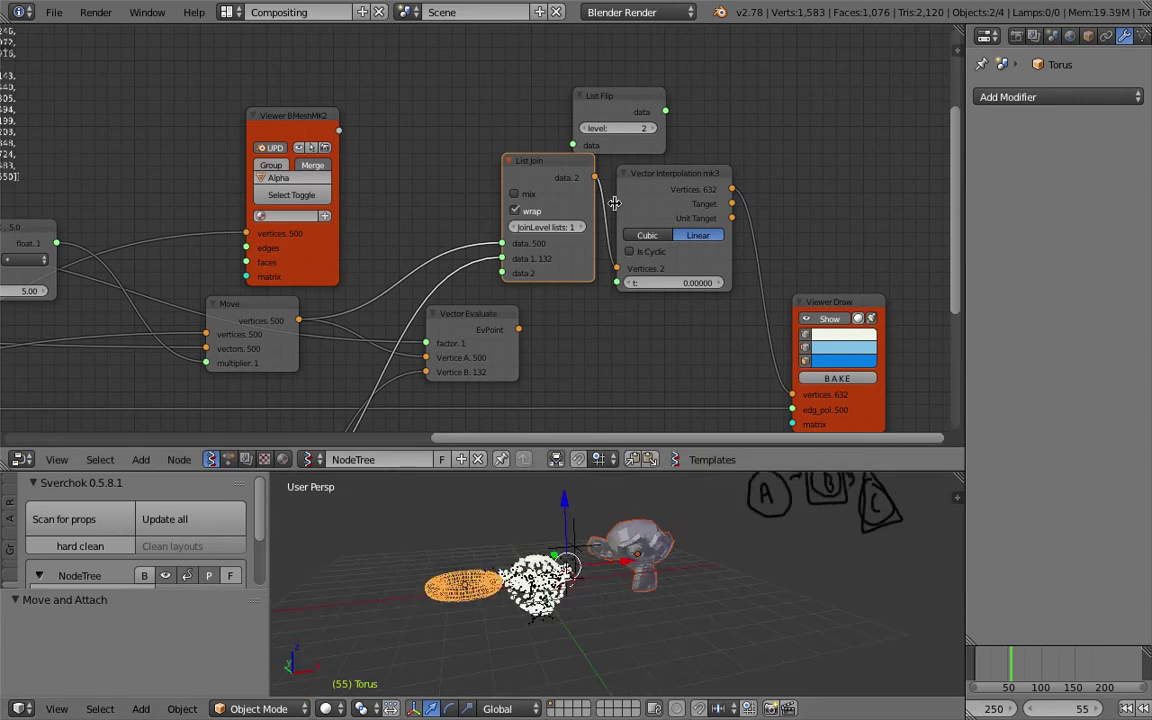
Step: Move Vector Interpolation mk3 farther right of List Join and set its t to 0.81
{"action": "middle_click_drag", "start_coordinate": [571, 220], "coordinate": [549, 217]}
{"action": "left_click_drag", "start_coordinate": [664, 172], "coordinate": [738, 158]}
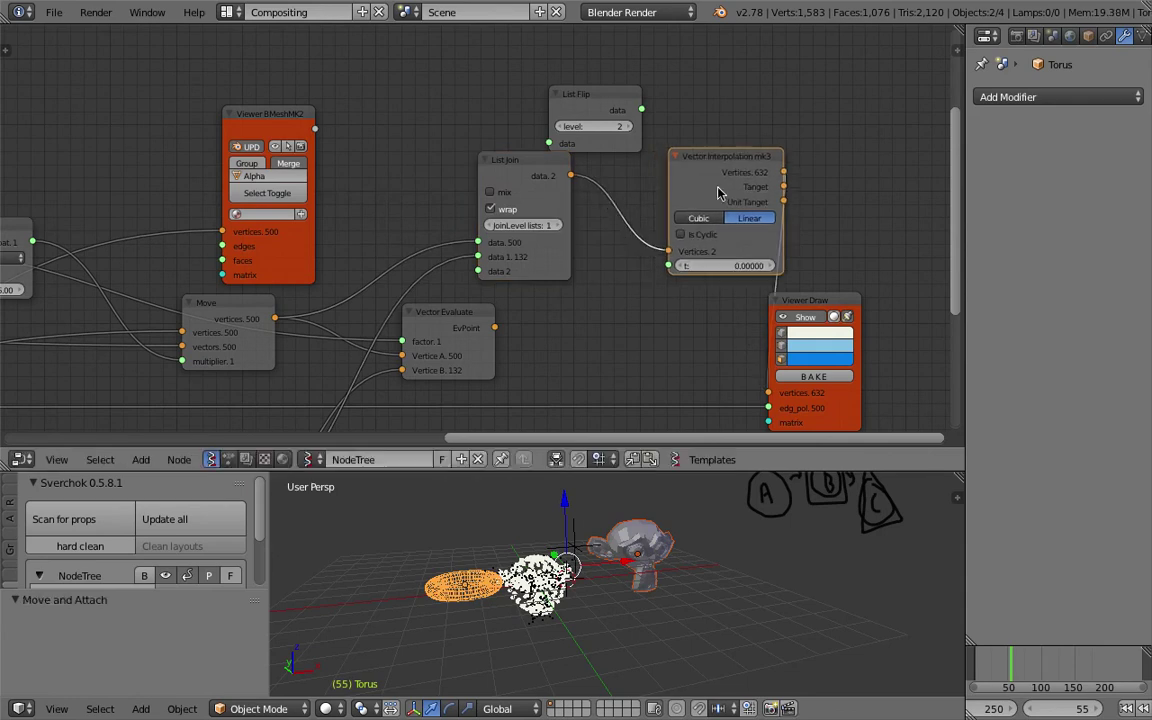
{"action": "scroll", "coordinate": [748, 285], "scroll_direction": "up", "scroll_amount": 5}
{"action": "middle_click_drag", "start_coordinate": [753, 298], "coordinate": [563, 291]}
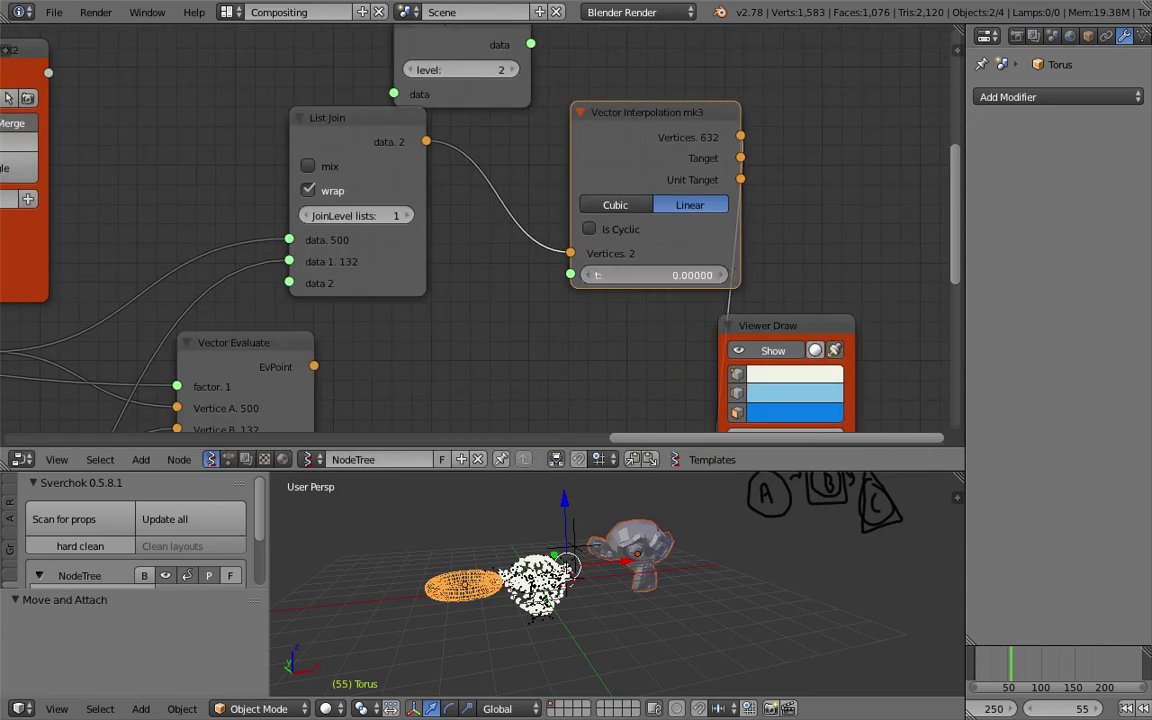
{"action": "left_click_drag", "start_coordinate": [655, 275], "coordinate": [625, 309]}
Step: Save the Blender file, overwriting the existing version
{"action": "scroll", "coordinate": [625, 309], "scroll_direction": "down", "scroll_amount": 2}
{"action": "key", "text": "ctrl+s"}
{"action": "scroll", "coordinate": [625, 318], "scroll_direction": "down", "scroll_amount": 1}
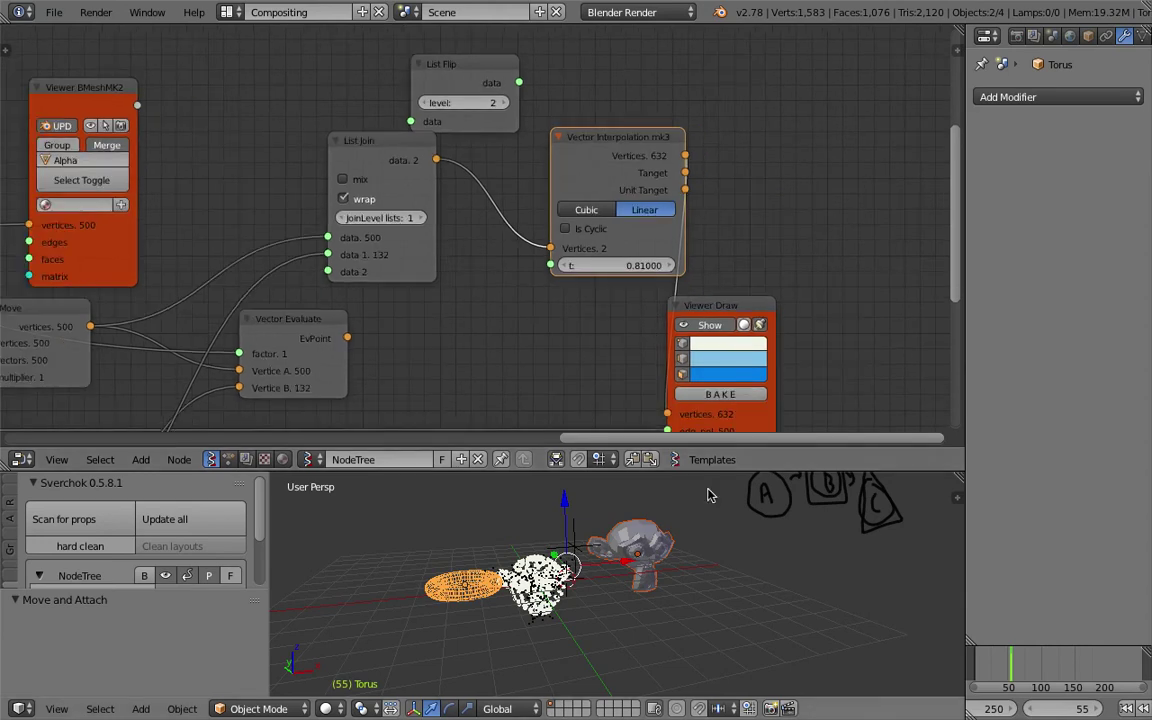
{"action": "key", "text": "ctrl+s"}
{"action": "key", "text": "Return"}
{"action": "scroll", "coordinate": [700, 500], "scroll_direction": "down", "scroll_amount": 2}
Step: Sketch a cluster of overlapping petal-like outlines freehand in the empty area right of the node tree
{"action": "left_click_drag", "start_coordinate": [718, 472], "coordinate": [718, 486]}
{"action": "middle_click_drag", "start_coordinate": [877, 89], "coordinate": [336, 249]}
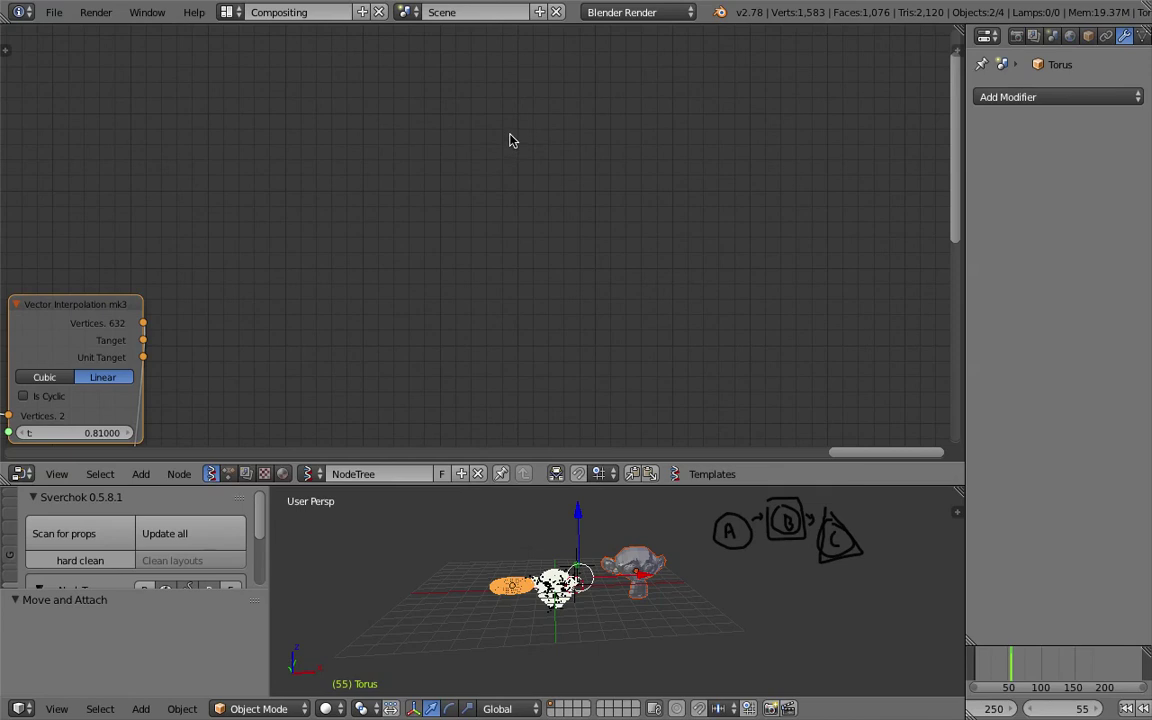
{"action": "left_click_drag", "start_coordinate": [518, 125], "coordinate": [524, 314]}
{"action": "mouse_move", "coordinate": [520, 128]}
{"action": "left_mouse_down"}
{"action": "mouse_move", "coordinate": [602, 247]}
{"action": "mouse_move", "coordinate": [594, 359]}
{"action": "left_mouse_up"}
{"action": "middle_click_drag", "start_coordinate": [542, 182], "coordinate": [533, 193]}
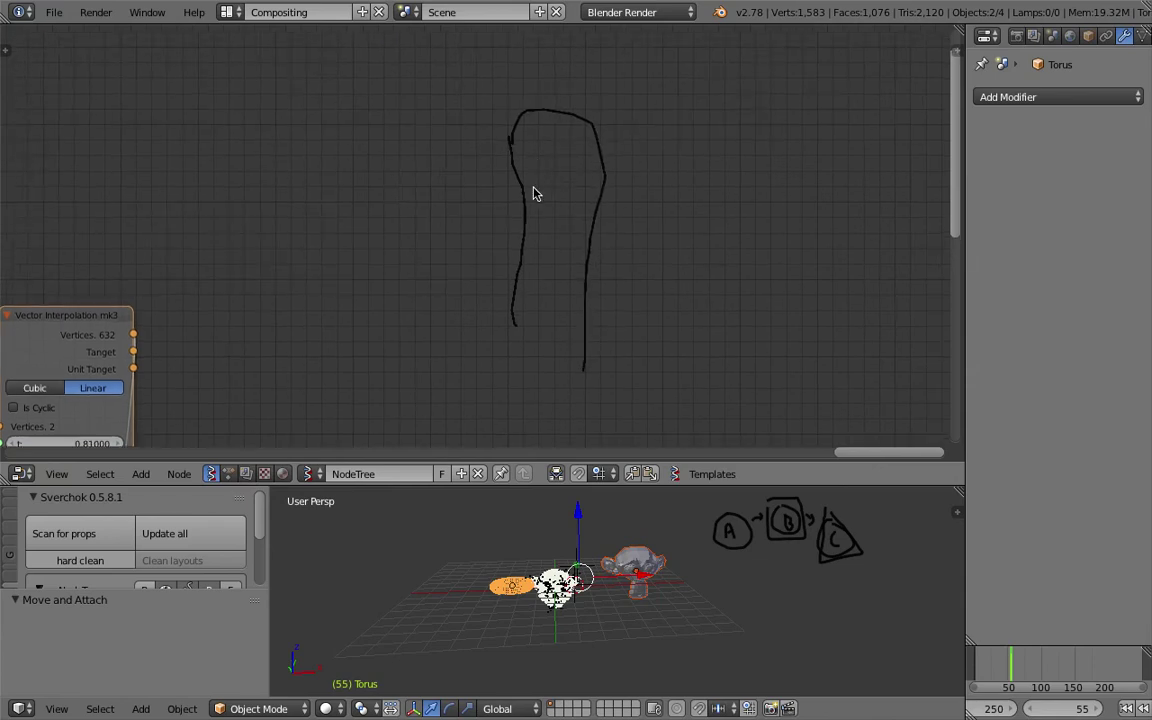
{"action": "mouse_move", "coordinate": [518, 217]}
{"action": "left_mouse_down"}
{"action": "mouse_move", "coordinate": [473, 175]}
{"action": "mouse_move", "coordinate": [542, 278]}
{"action": "mouse_move", "coordinate": [602, 172]}
{"action": "mouse_move", "coordinate": [660, 210]}
{"action": "mouse_move", "coordinate": [549, 330]}
{"action": "left_mouse_up"}
{"action": "mouse_move", "coordinate": [522, 267]}
{"action": "left_mouse_down"}
{"action": "mouse_move", "coordinate": [429, 162]}
{"action": "mouse_move", "coordinate": [463, 242]}
{"action": "mouse_move", "coordinate": [649, 150]}
{"action": "mouse_move", "coordinate": [620, 267]}
{"action": "mouse_move", "coordinate": [586, 247]}
{"action": "mouse_move", "coordinate": [537, 95]}
{"action": "mouse_move", "coordinate": [520, 272]}
{"action": "mouse_move", "coordinate": [586, 293]}
{"action": "mouse_move", "coordinate": [555, 252]}
{"action": "mouse_move", "coordinate": [494, 255]}
{"action": "mouse_move", "coordinate": [566, 213]}
{"action": "mouse_move", "coordinate": [681, 186]}
{"action": "left_mouse_up"}
{"action": "mouse_move", "coordinate": [512, 167]}
{"action": "left_mouse_down"}
{"action": "mouse_move", "coordinate": [478, 211]}
{"action": "mouse_move", "coordinate": [563, 80]}
{"action": "mouse_move", "coordinate": [563, 259]}
{"action": "left_mouse_up"}
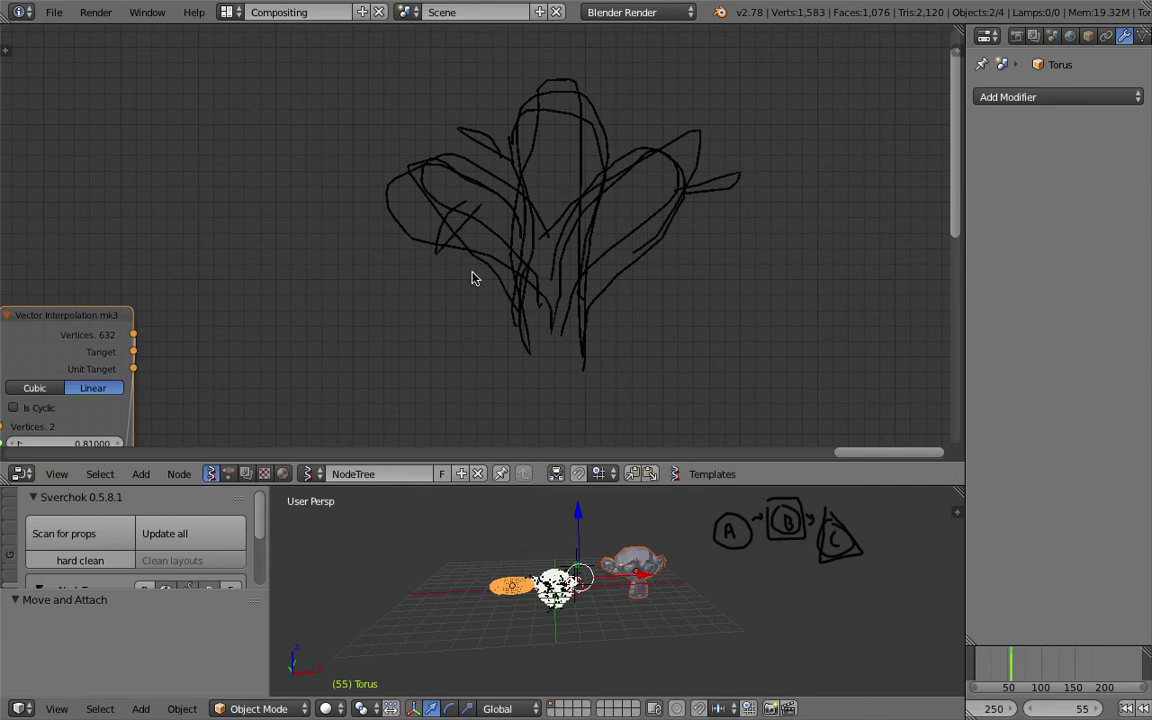
Step: Sketch a smaller flower-like shape with looped petals in the 3D view below the A-B-C diagram
{"action": "middle_click_drag", "start_coordinate": [491, 316], "coordinate": [745, 199]}
{"action": "scroll", "coordinate": [545, 571], "scroll_direction": "up", "scroll_amount": 6}
{"action": "middle_click_drag", "start_coordinate": [545, 571], "coordinate": [300, 588], "text": "shift"}
{"action": "scroll", "coordinate": [627, 573], "scroll_direction": "down", "scroll_amount": 3}
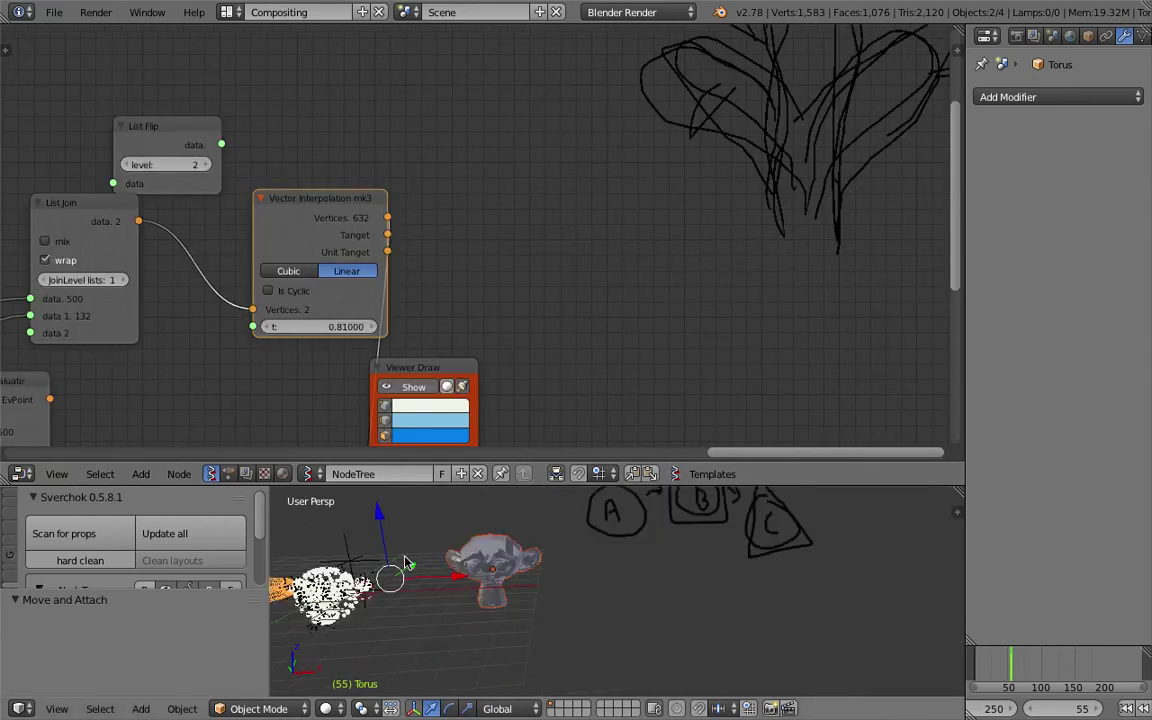
{"action": "middle_click_drag", "start_coordinate": [627, 577], "coordinate": [622, 604]}
{"action": "mouse_move", "coordinate": [625, 524]}
{"action": "left_mouse_down"}
{"action": "mouse_move", "coordinate": [609, 583]}
{"action": "mouse_move", "coordinate": [635, 617]}
{"action": "mouse_move", "coordinate": [568, 541]}
{"action": "mouse_move", "coordinate": [692, 509]}
{"action": "mouse_move", "coordinate": [660, 607]}
{"action": "left_mouse_up"}
{"action": "mouse_move", "coordinate": [652, 550]}
{"action": "left_mouse_down"}
{"action": "mouse_move", "coordinate": [643, 484]}
{"action": "mouse_move", "coordinate": [576, 515]}
{"action": "mouse_move", "coordinate": [686, 519]}
{"action": "mouse_move", "coordinate": [664, 587]}
{"action": "left_mouse_up"}
{"action": "scroll", "coordinate": [626, 581], "scroll_direction": "down", "scroll_amount": 1}
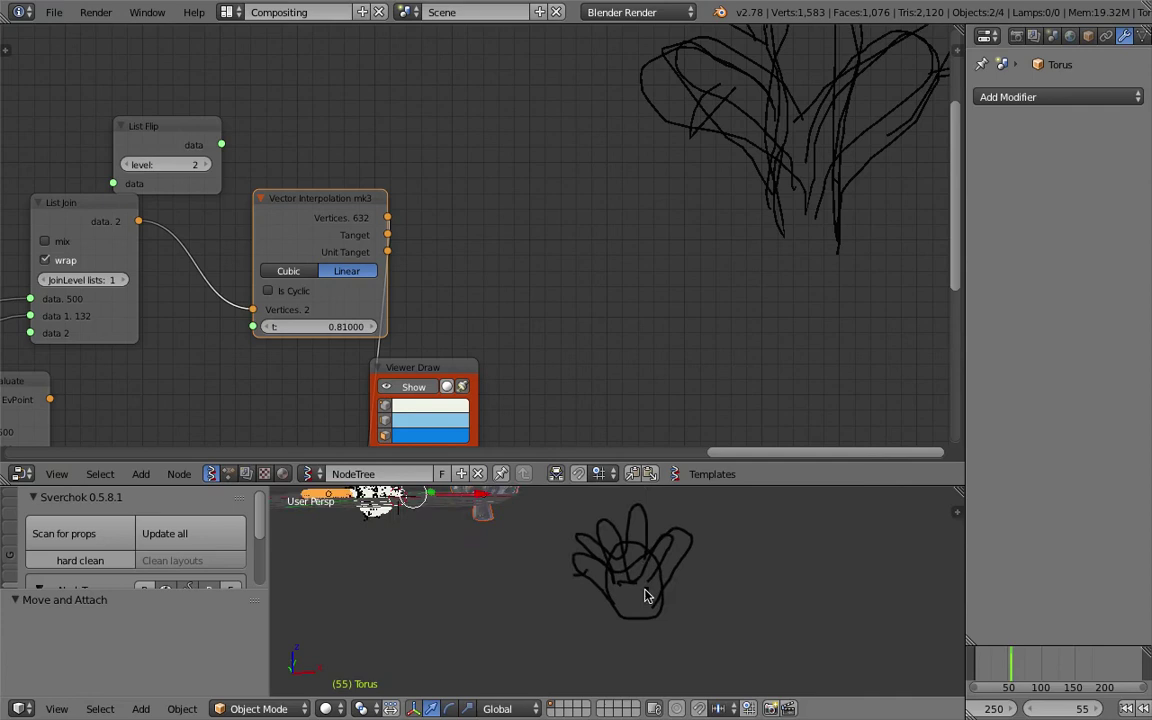
{"action": "middle_click_drag", "start_coordinate": [604, 555], "coordinate": [612, 585]}
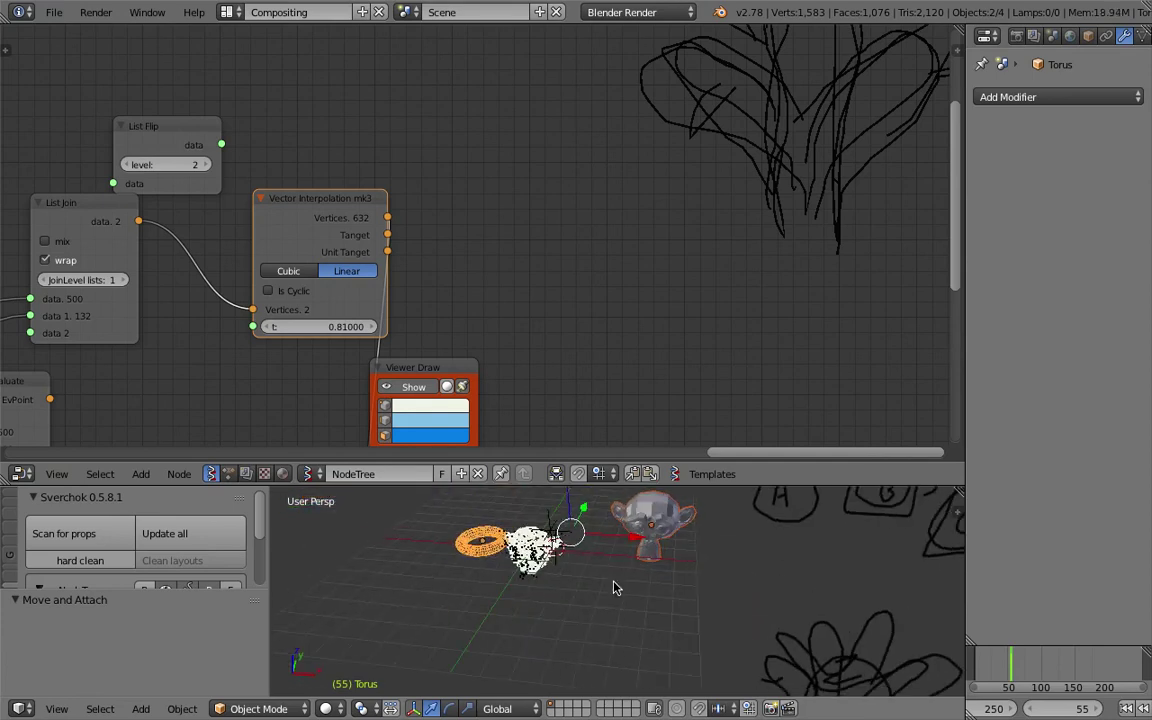
Step: Trace the node tree back to the Objects in mk2 nodes feeding the Distance node
{"action": "middle_click_drag", "start_coordinate": [719, 337], "coordinate": [765, 322]}
{"action": "scroll", "coordinate": [766, 322], "scroll_direction": "down", "scroll_amount": 3}
{"action": "middle_click_drag", "start_coordinate": [555, 331], "coordinate": [657, 292]}
{"action": "left_click_drag", "start_coordinate": [634, 302], "coordinate": [828, 290]}
{"action": "scroll", "coordinate": [828, 290], "scroll_direction": "down", "scroll_amount": 2}
{"action": "middle_click_drag", "start_coordinate": [289, 215], "coordinate": [464, 178]}
{"action": "scroll", "coordinate": [211, 187], "scroll_direction": "up", "scroll_amount": 4}
{"action": "middle_click_drag", "start_coordinate": [211, 187], "coordinate": [481, 254]}
{"action": "scroll", "coordinate": [430, 243], "scroll_direction": "up", "scroll_amount": 1}
{"action": "middle_click_drag", "start_coordinate": [430, 243], "coordinate": [755, 412]}
{"action": "middle_click_drag", "start_coordinate": [409, 267], "coordinate": [784, 324]}
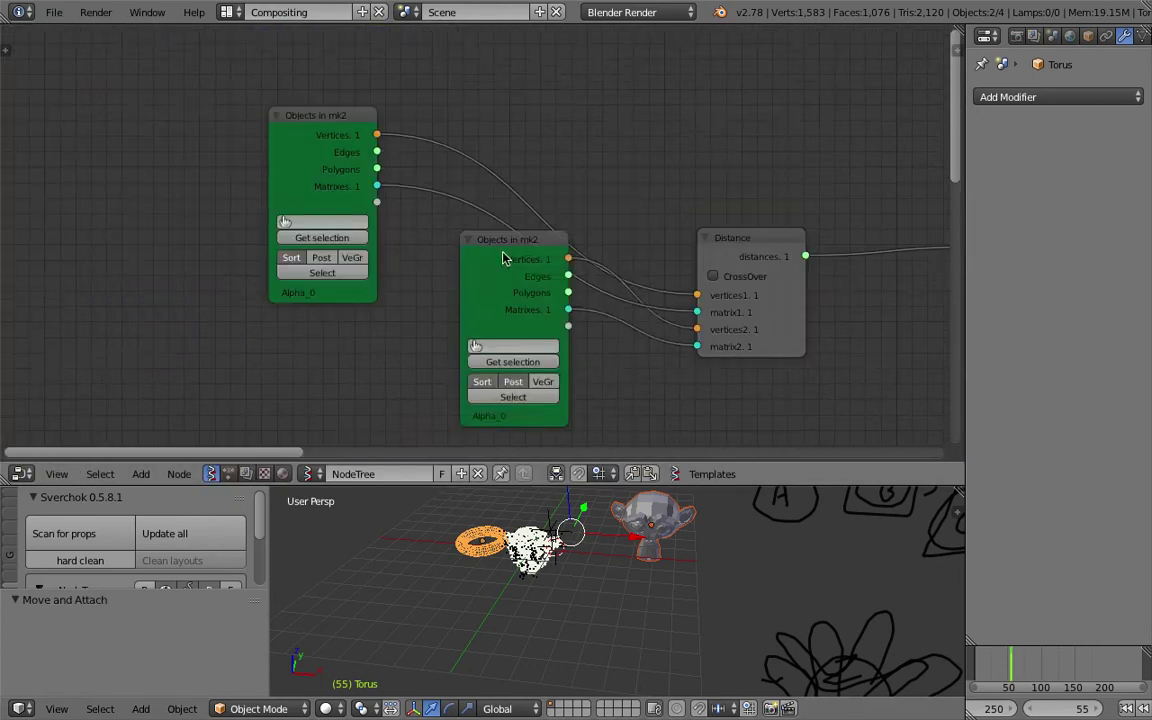
Step: Reposition the second Objects in mk2 node, the Distance node and the purple text viewer node into a compact group
{"action": "left_click_drag", "start_coordinate": [503, 251], "coordinate": [470, 292]}
{"action": "left_click_drag", "start_coordinate": [757, 240], "coordinate": [711, 178]}
{"action": "middle_click_drag", "start_coordinate": [711, 185], "coordinate": [532, 155]}
{"action": "scroll", "coordinate": [530, 180], "scroll_direction": "down", "scroll_amount": 3}
{"action": "left_click_drag", "start_coordinate": [772, 185], "coordinate": [622, 162]}
{"action": "scroll", "coordinate": [430, 118], "scroll_direction": "up", "scroll_amount": 2}
{"action": "scroll", "coordinate": [722, 202], "scroll_direction": "down", "scroll_amount": 1}
{"action": "scroll", "coordinate": [604, 222], "scroll_direction": "down", "scroll_amount": 3}
{"action": "middle_click_drag", "start_coordinate": [841, 325], "coordinate": [620, 138]}
{"action": "scroll", "coordinate": [604, 162], "scroll_direction": "down", "scroll_amount": 4}
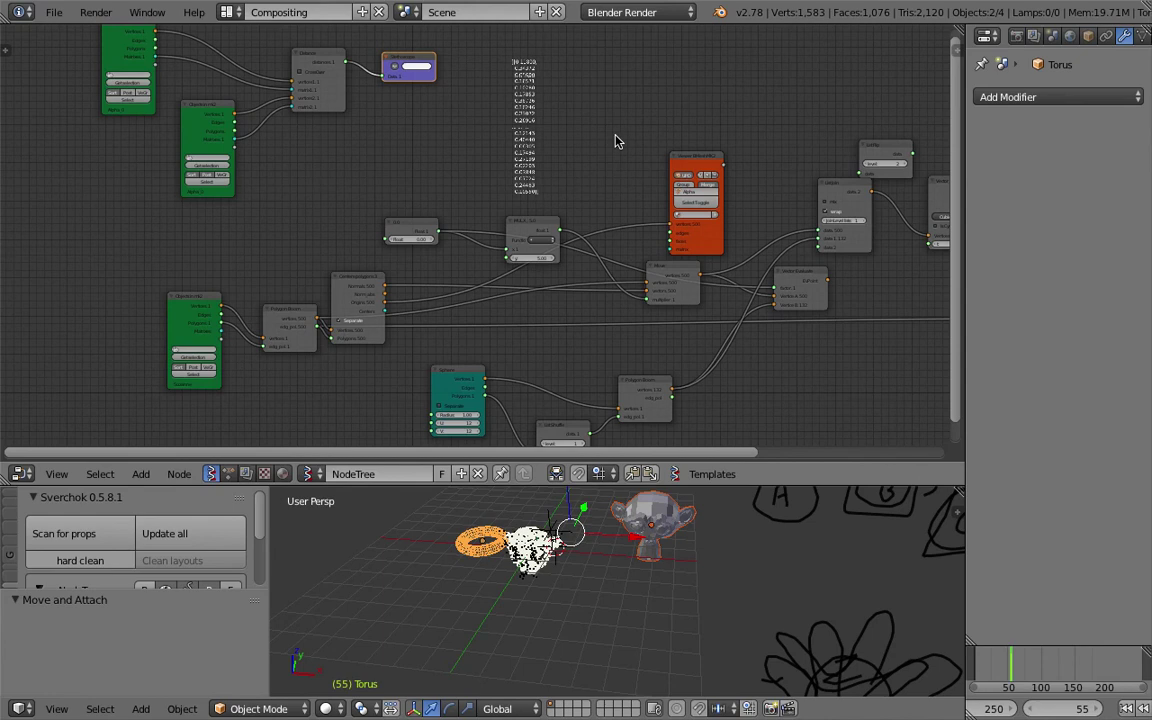
Step: Switch between Blender and the browser's reference node image to compare the EvaluateLine setup with the current node tree
{"action": "key", "text": "ctrl+Left"}
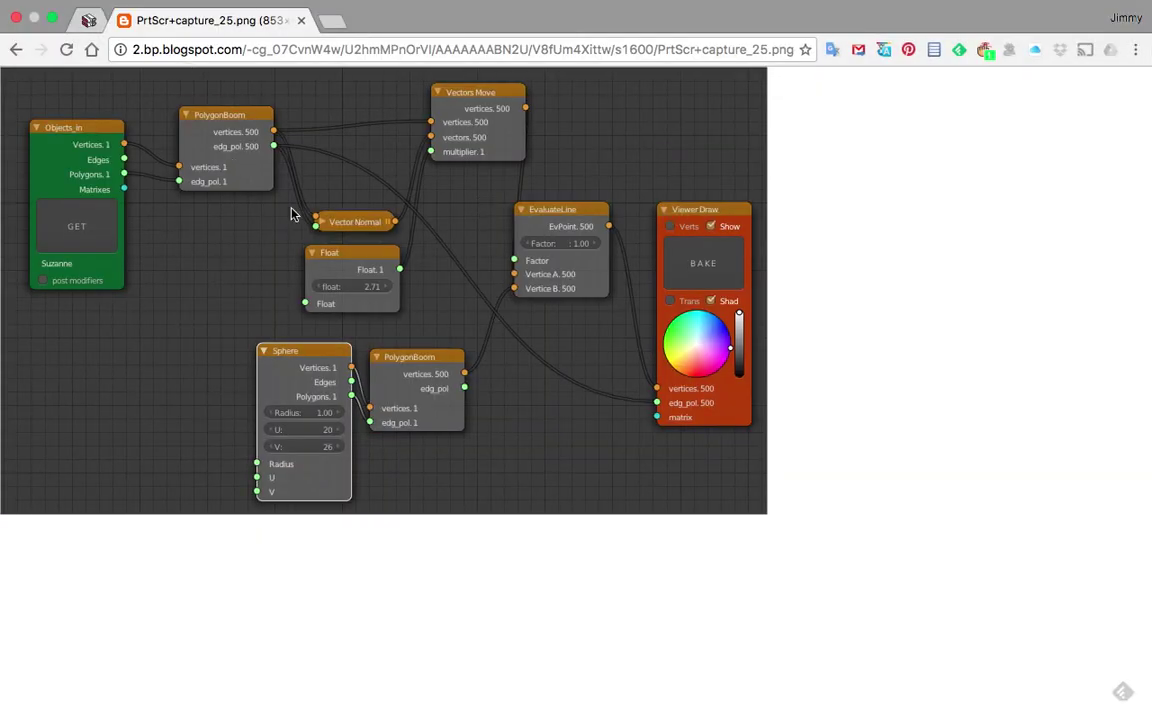
{"action": "key", "text": "ctrl+Right"}
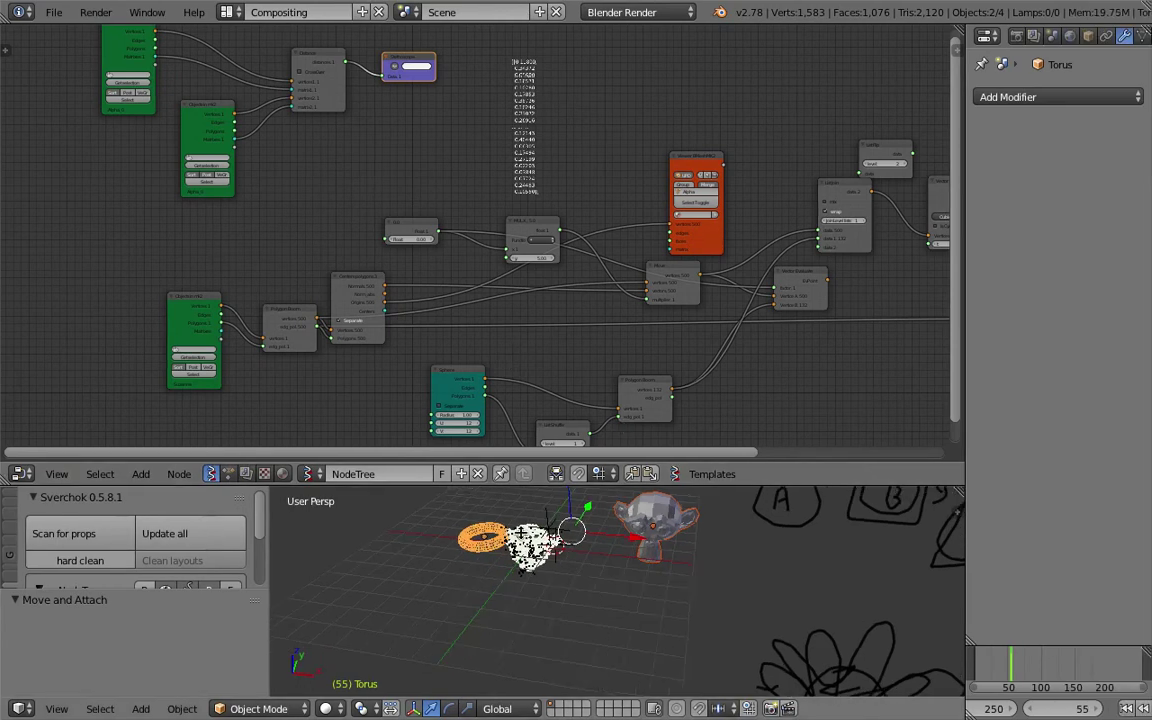
{"action": "key", "text": "ctrl+Left"}
{"action": "key", "text": "ctrl+Right"}
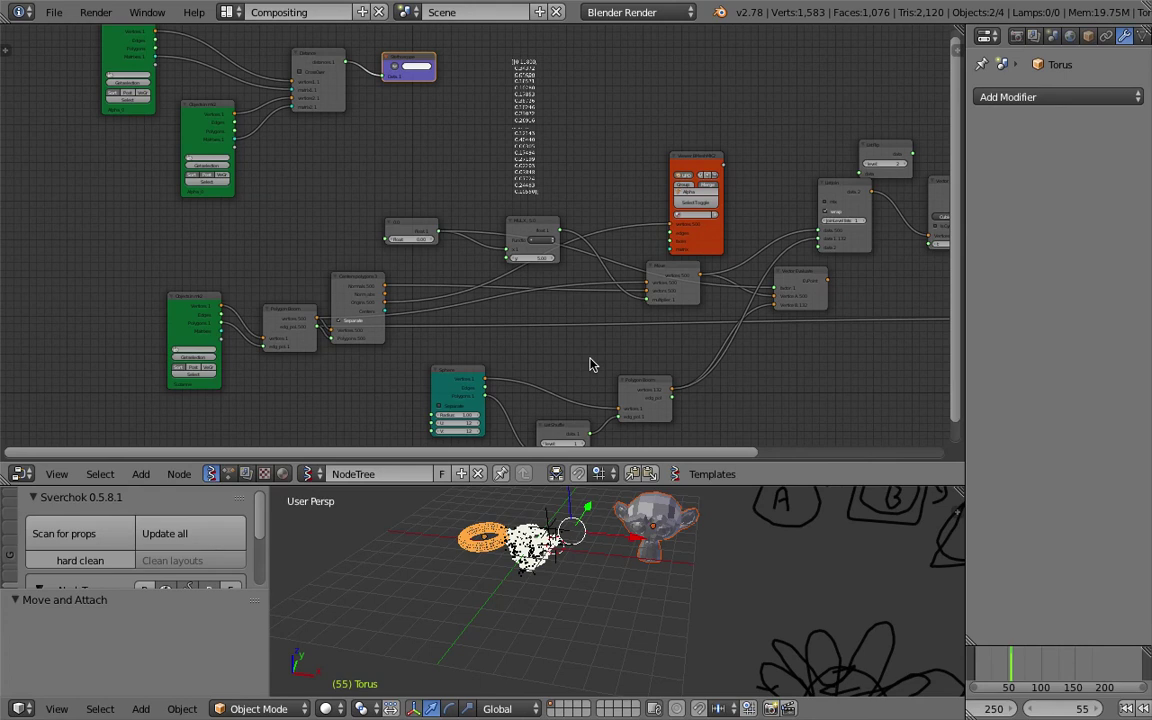
{"action": "key", "text": "ctrl+Left"}
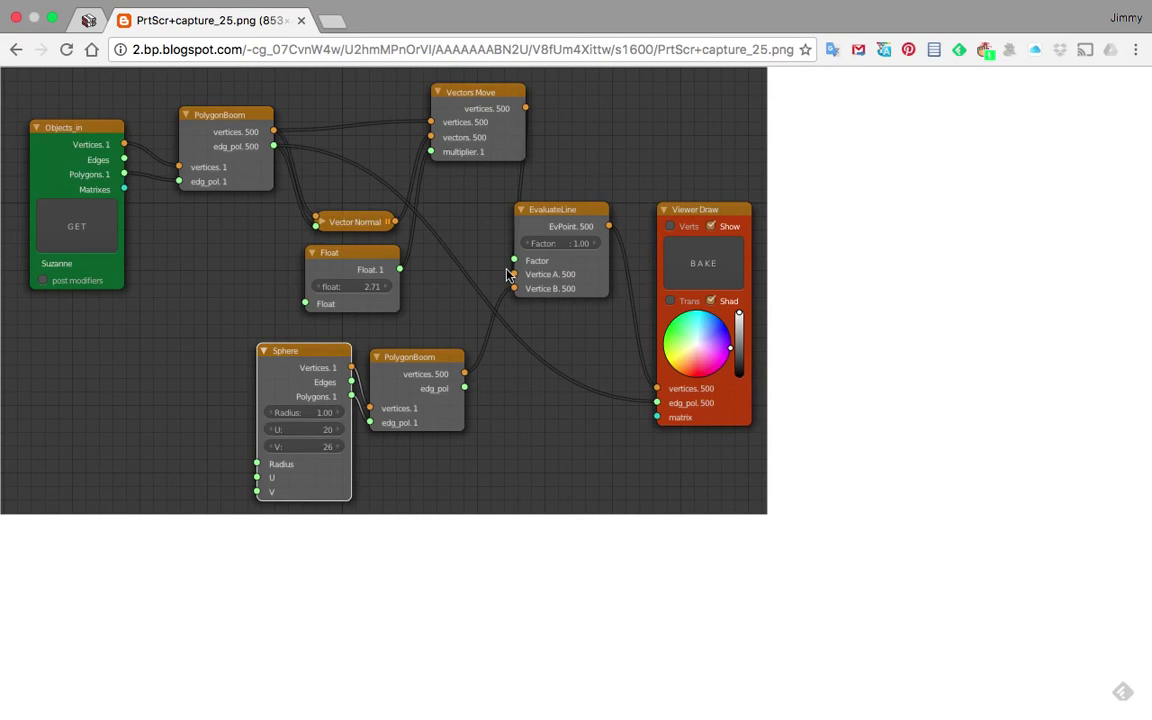